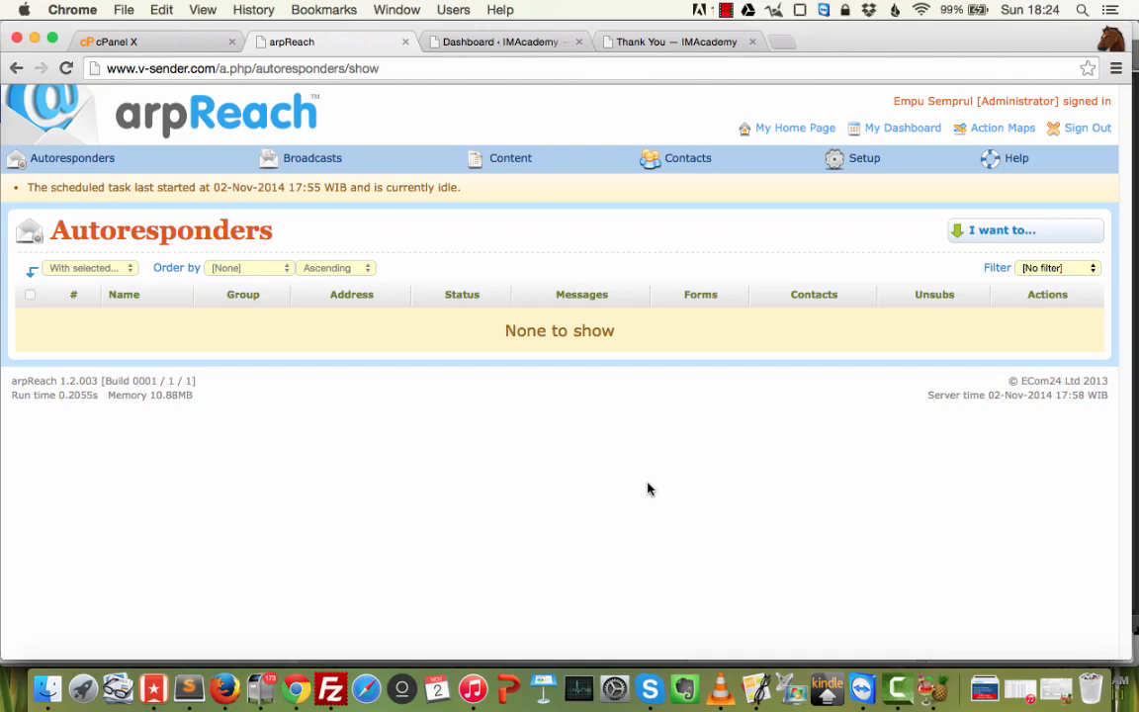
Switch from Chrome to the Database notes file in Sublime Text 2.
click(188, 689)
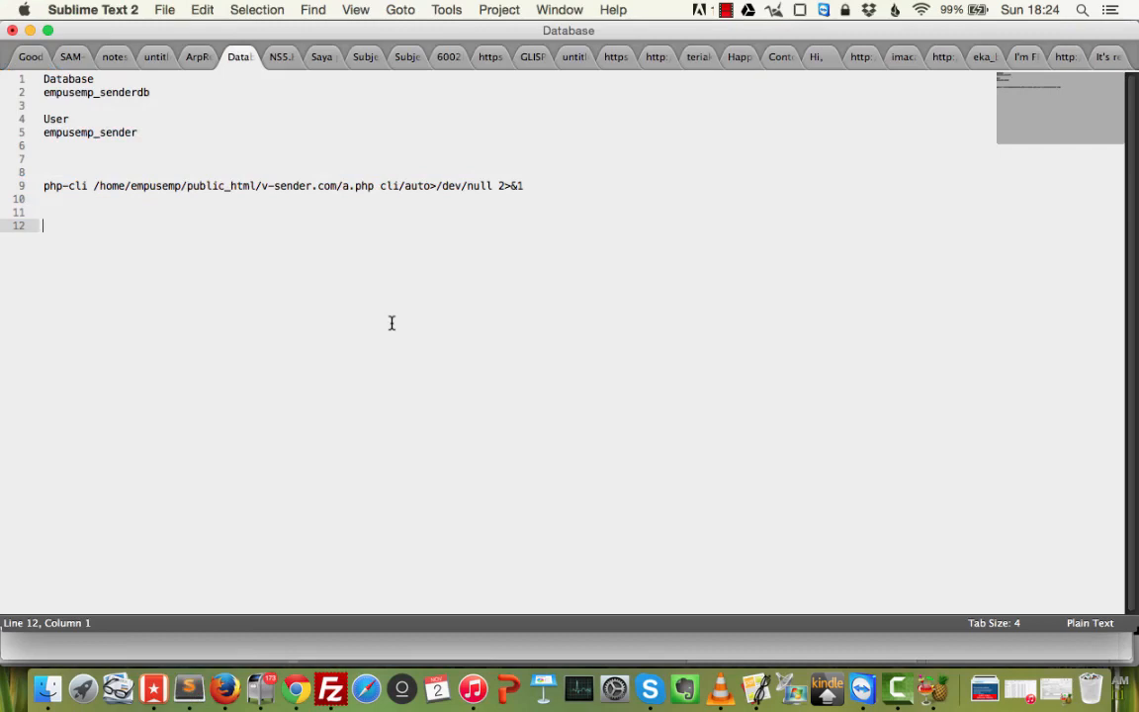
Type an 'Autoresponder' heading underlined with ======.
text(Autoresponder)
key(Return)
text(======)
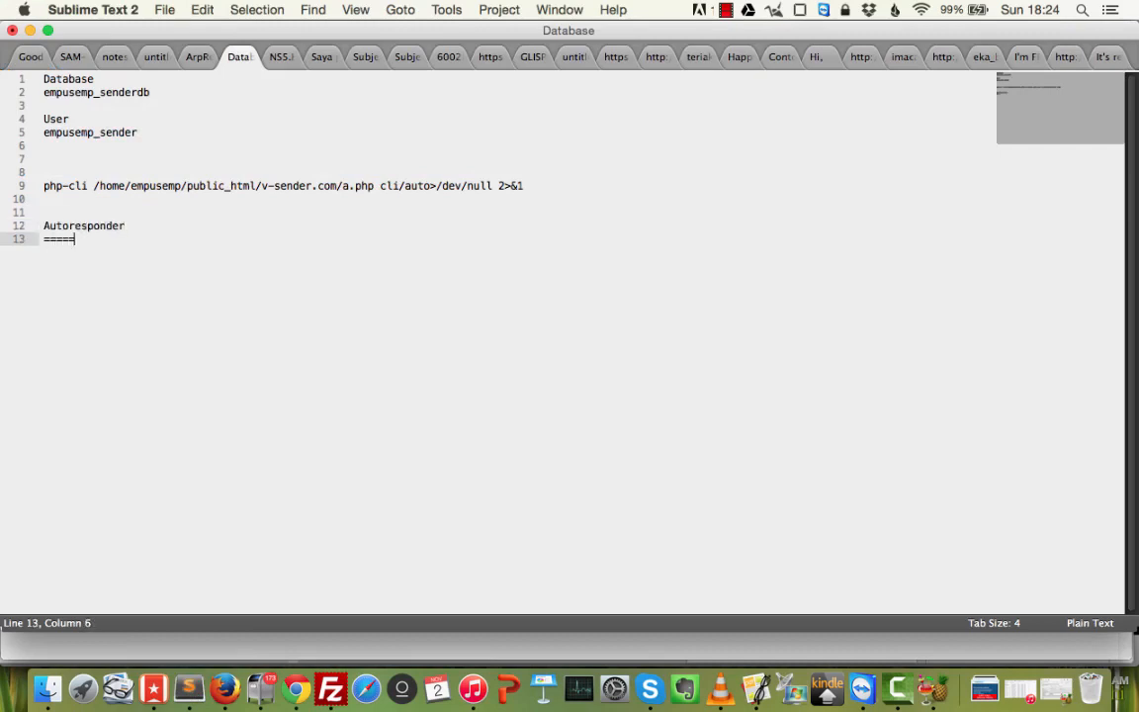
key(Return)
List 'Message #1:', 'Message #2:' and 'Message #3:' on separate lines.
text(Message #1)
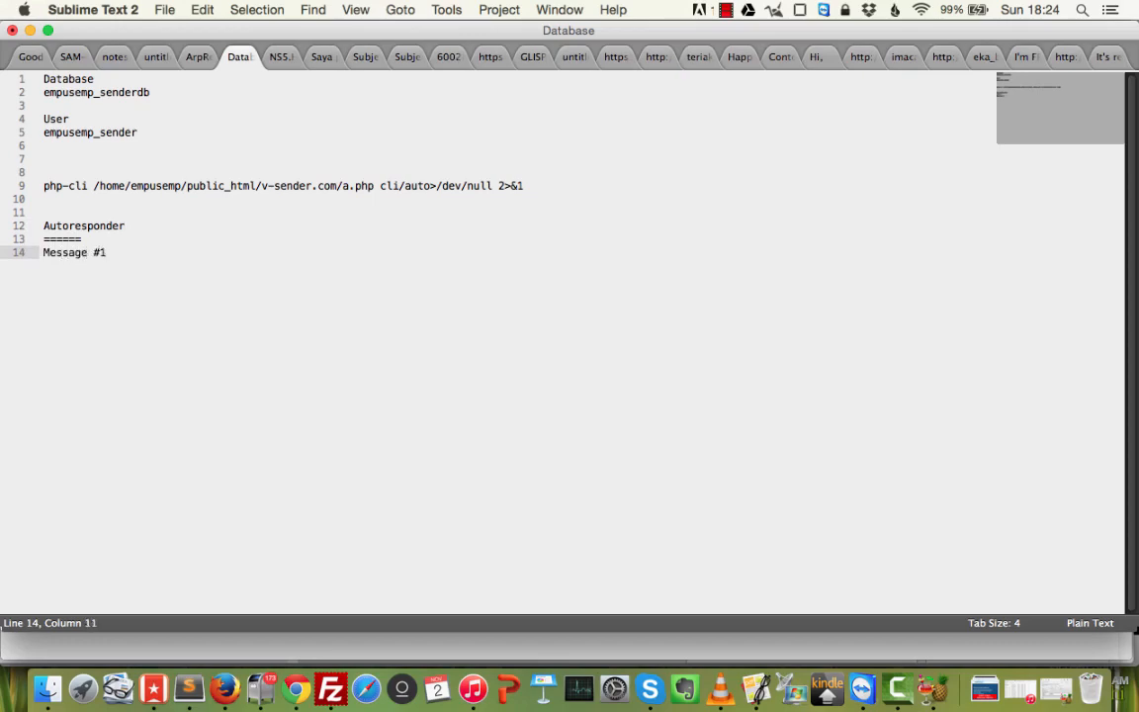
text(:)
key(Return)
text(Message #)
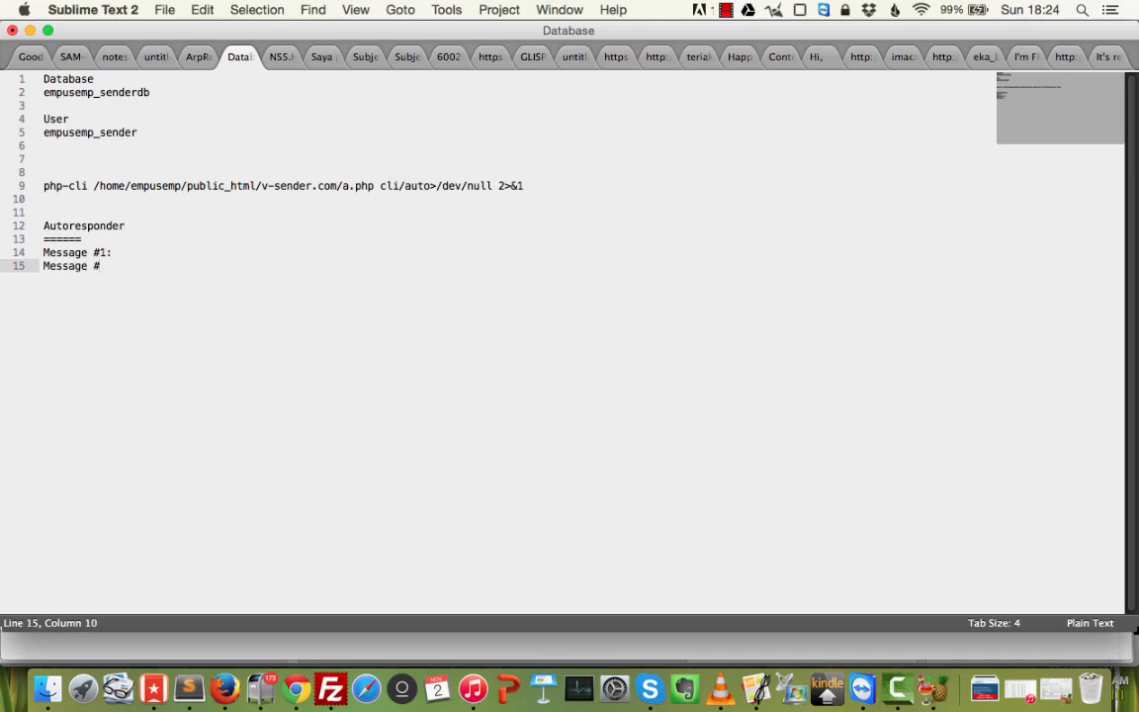
text(2:)
key(Return)
key(BackSpace)
key(BackSpace)
text(:)
key(Return)
text(M)
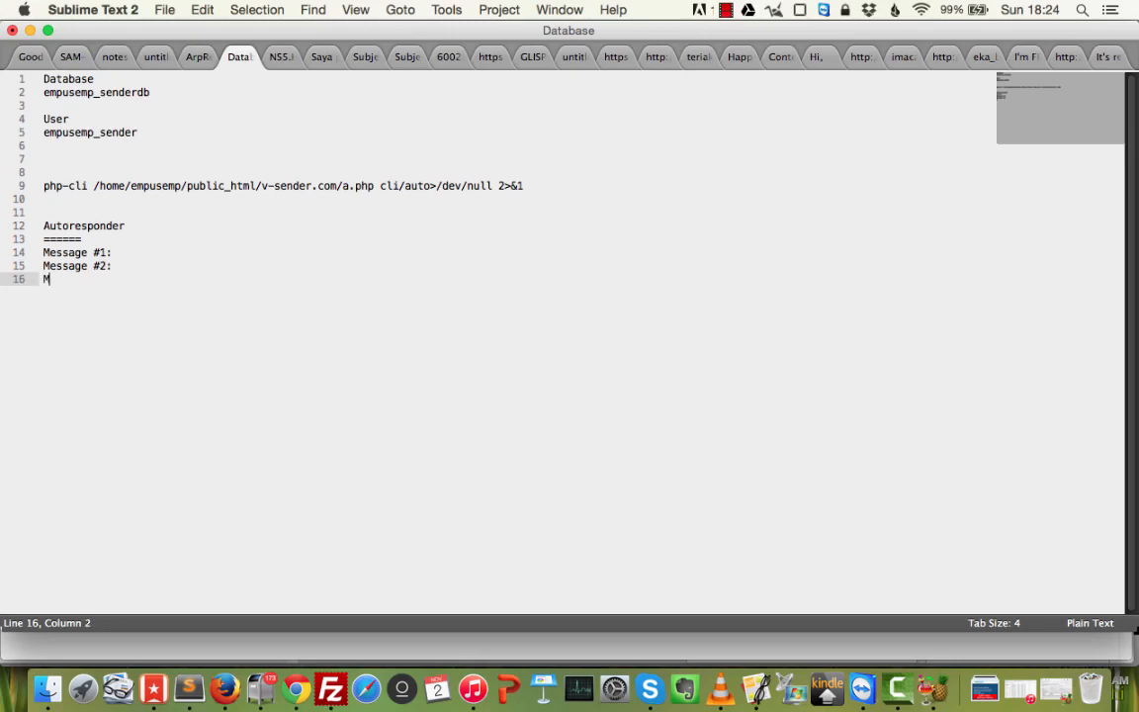
text(essage #3:)
Add '(auto send setelah subcribe)' under Message #1.
key(Up)
key(Up)
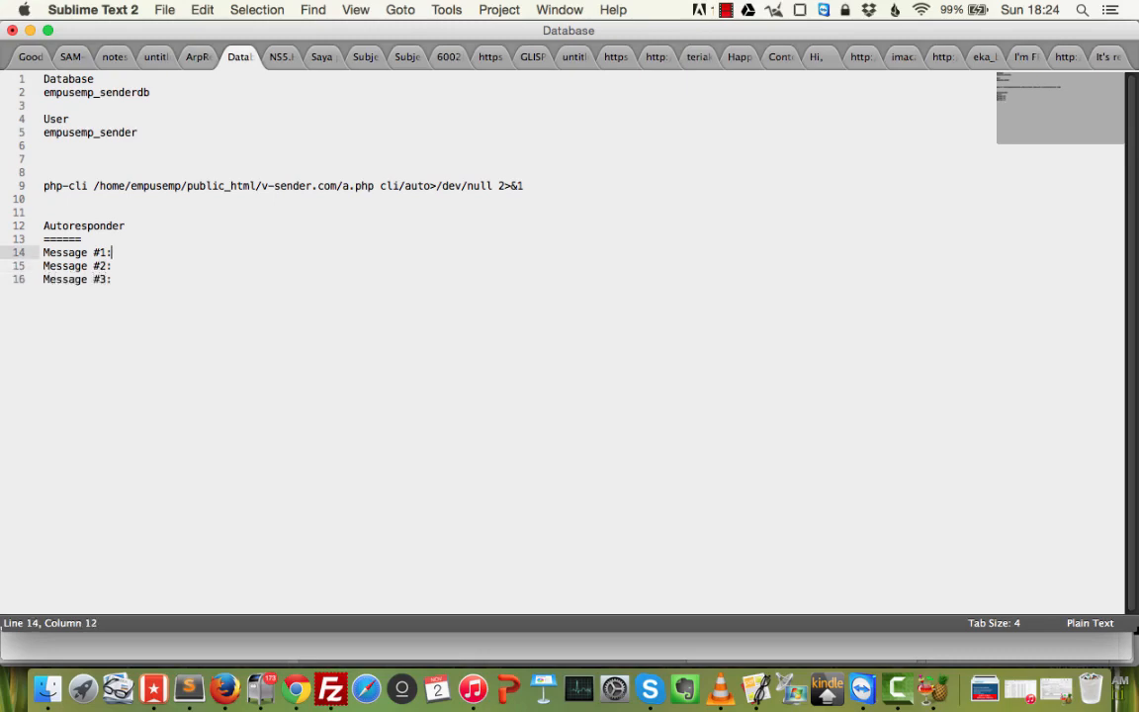
key(Return)
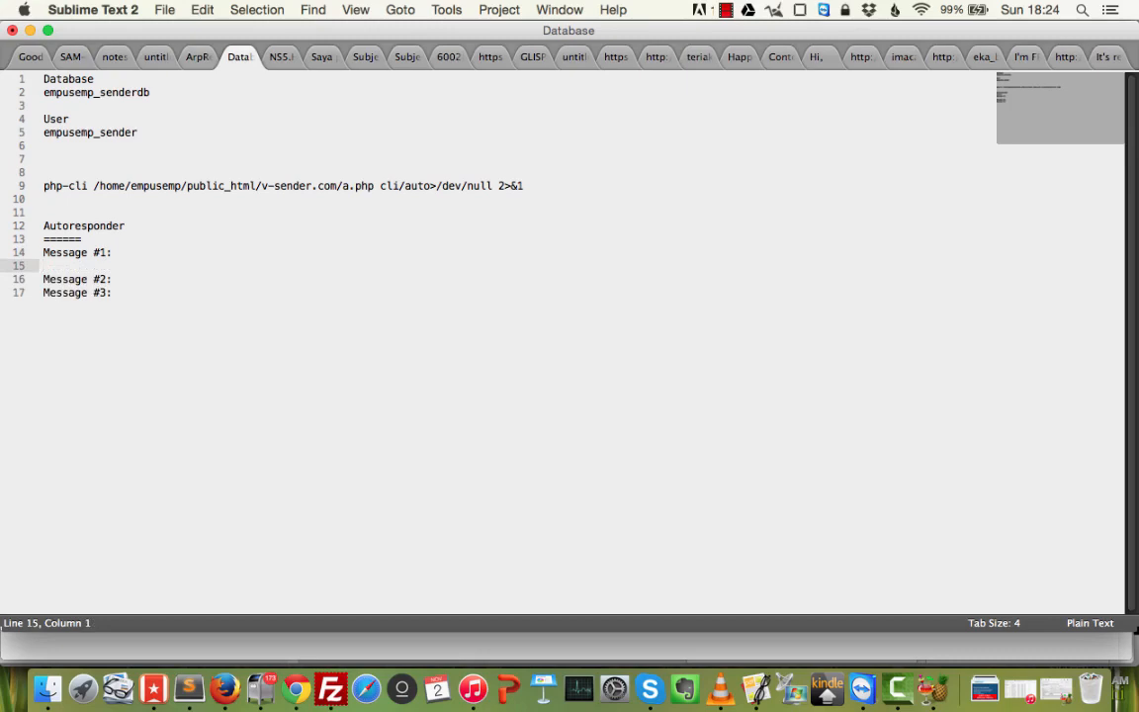
text((auto send setelah sub)
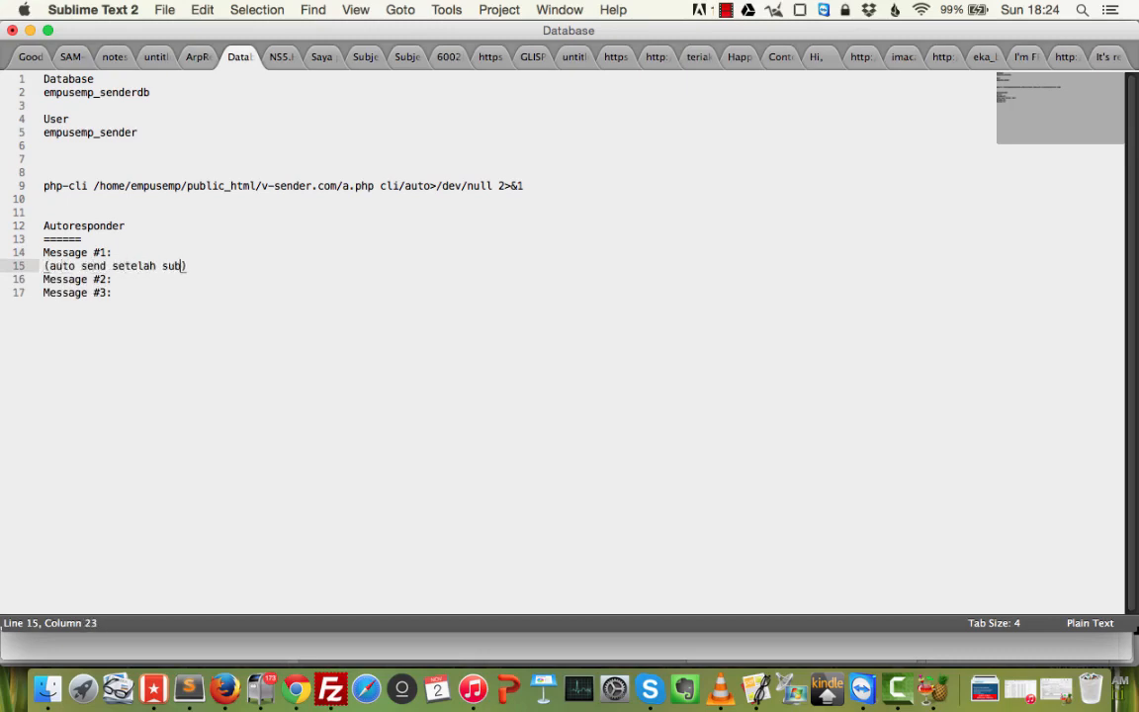
text(cribe))
Add '(1 hari setelah message 1)' under Message #2.
key(Down)
key(Up)
key(Right)
key(Return)
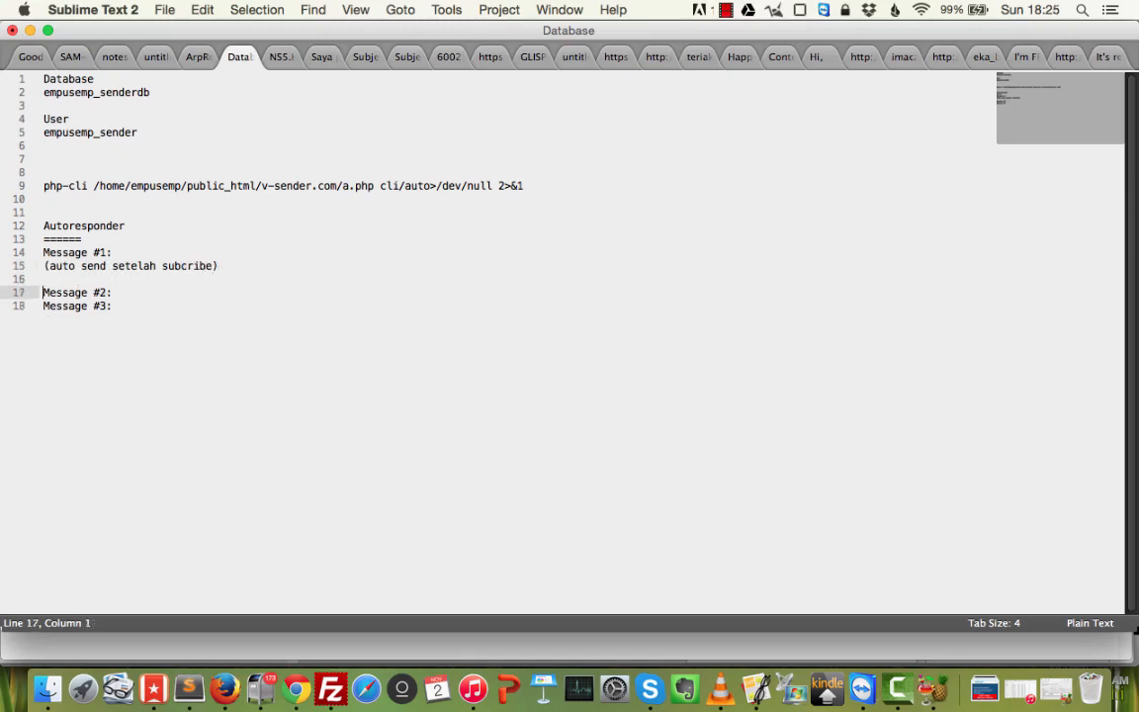
key(Down)
key(Return)
key(Up)
text((d)
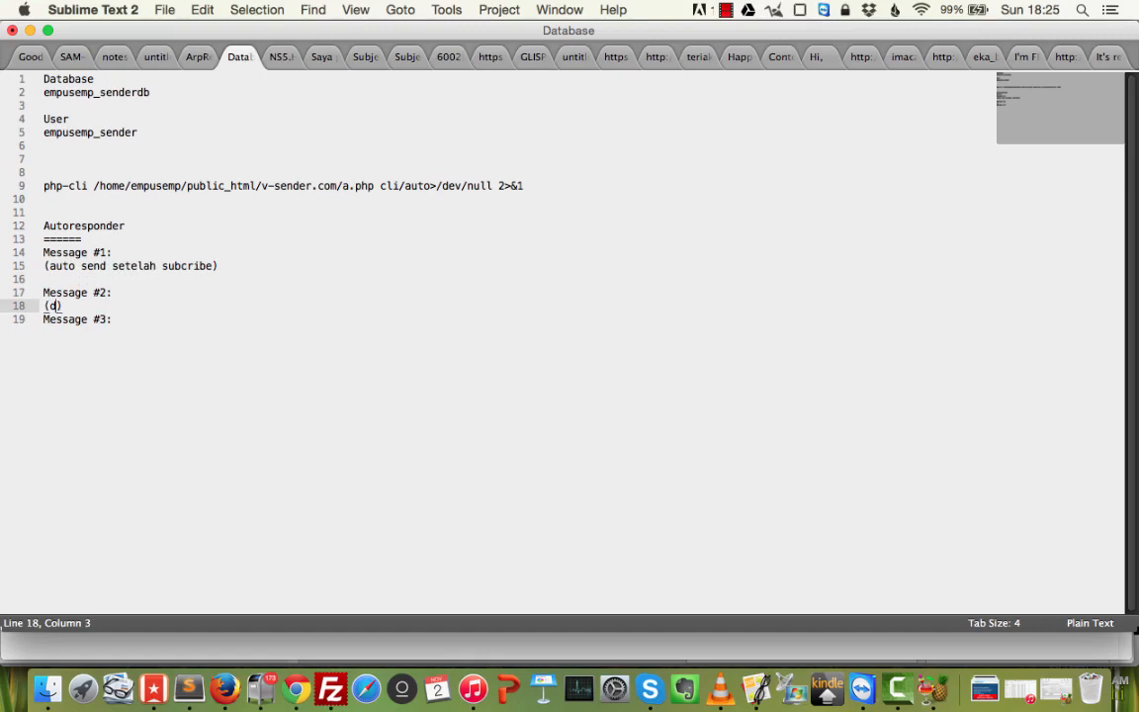
key(BackSpace)
text(1 hari setelah mes)
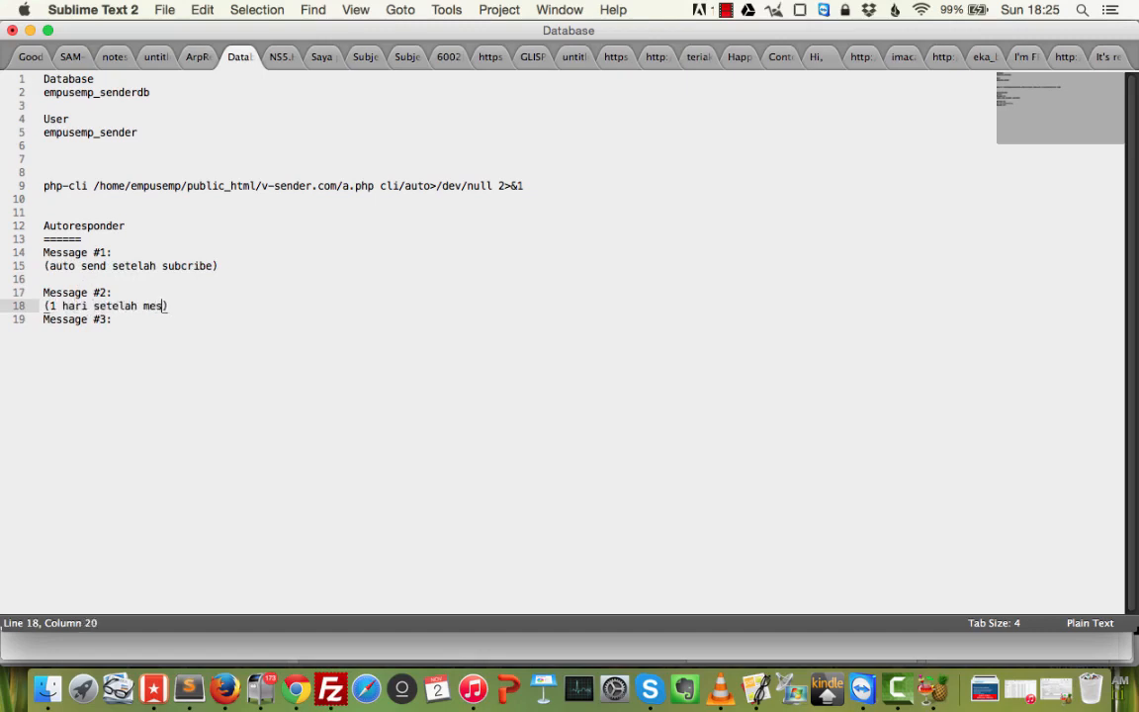
text(sage)
key(BackSpace)
text(e 1)
key(Down)
Add '(2 hari setelah message 2)' under Message #3.
key(super+Left)
key(Return)
key(super+Right)
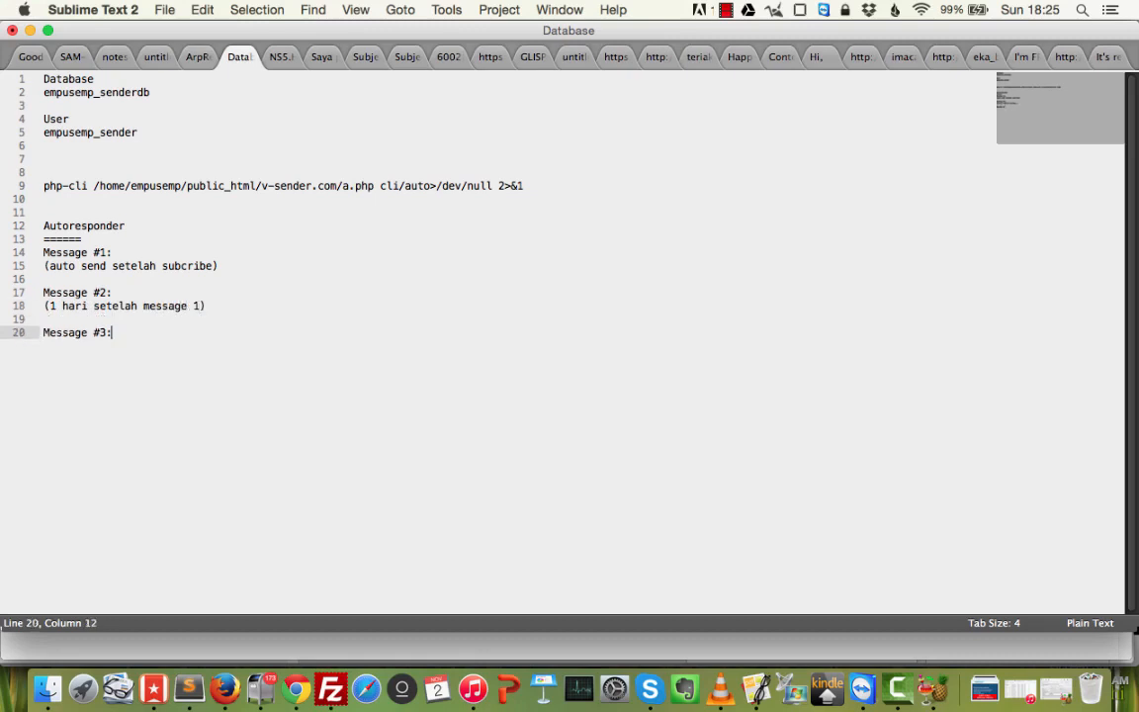
key(Return)
text((2 hari )
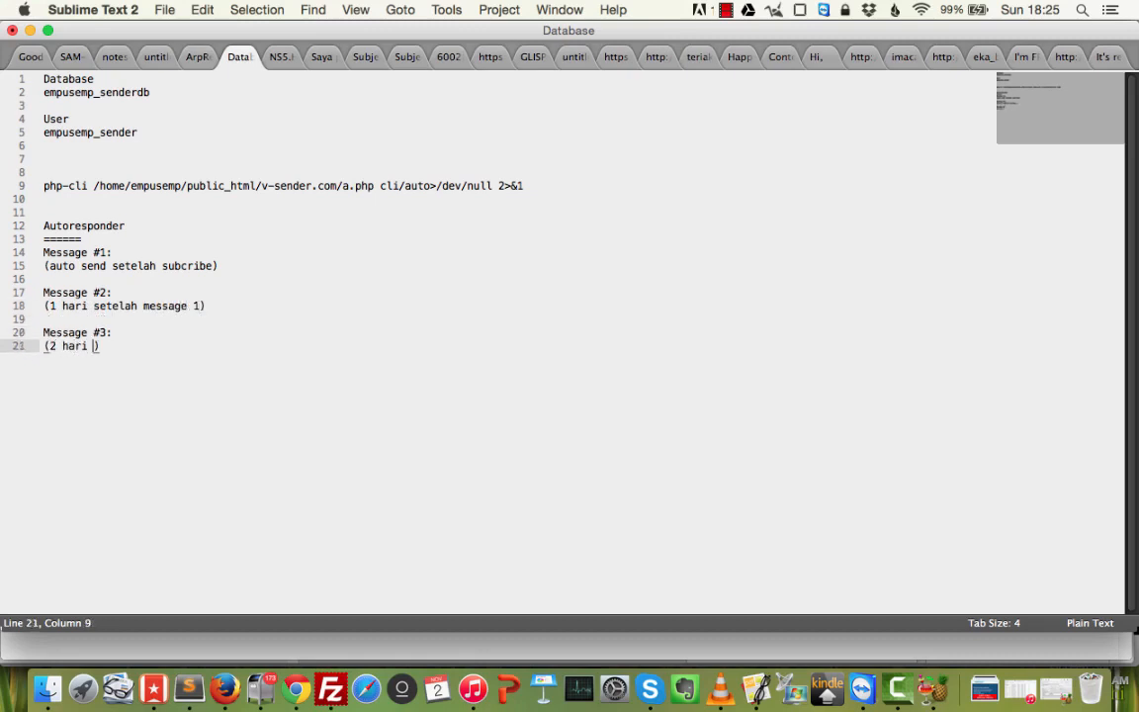
text(setelah message)
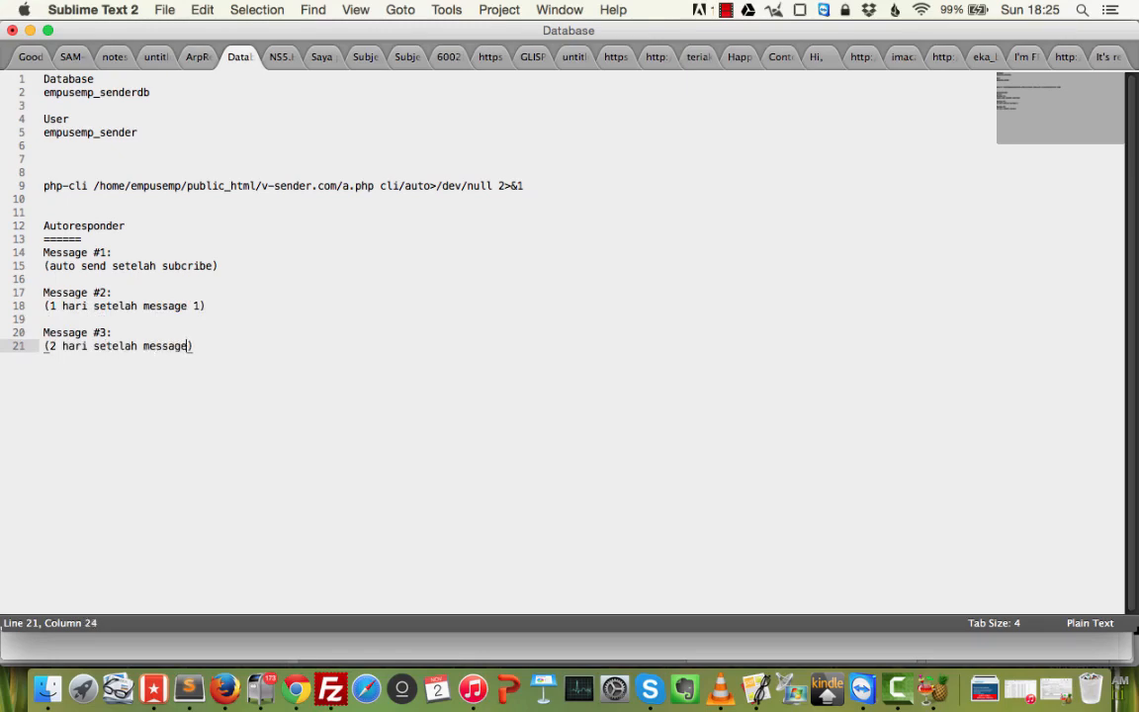
text( 2)
key(super+Right)
key(Return)
key(Return)
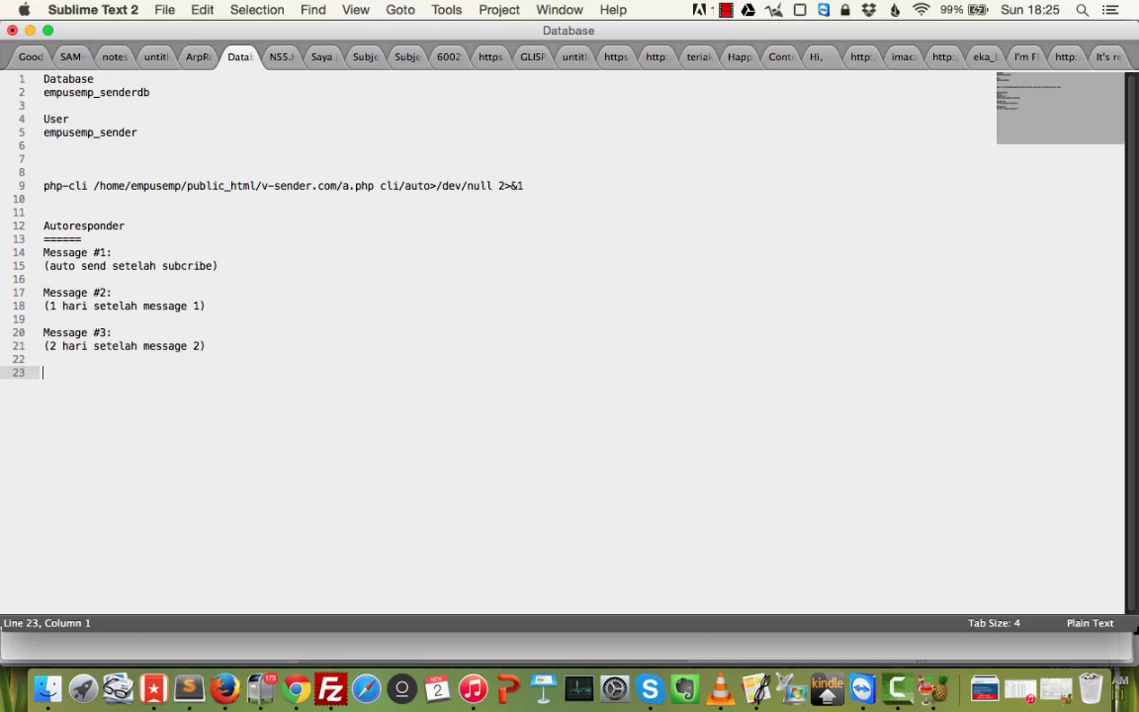
Add a 'USER :' heading and the first subscriber: 2 November 2014 <--- Message #1.
text(USER :)
key(Return)
key(Return)
text(Andry)
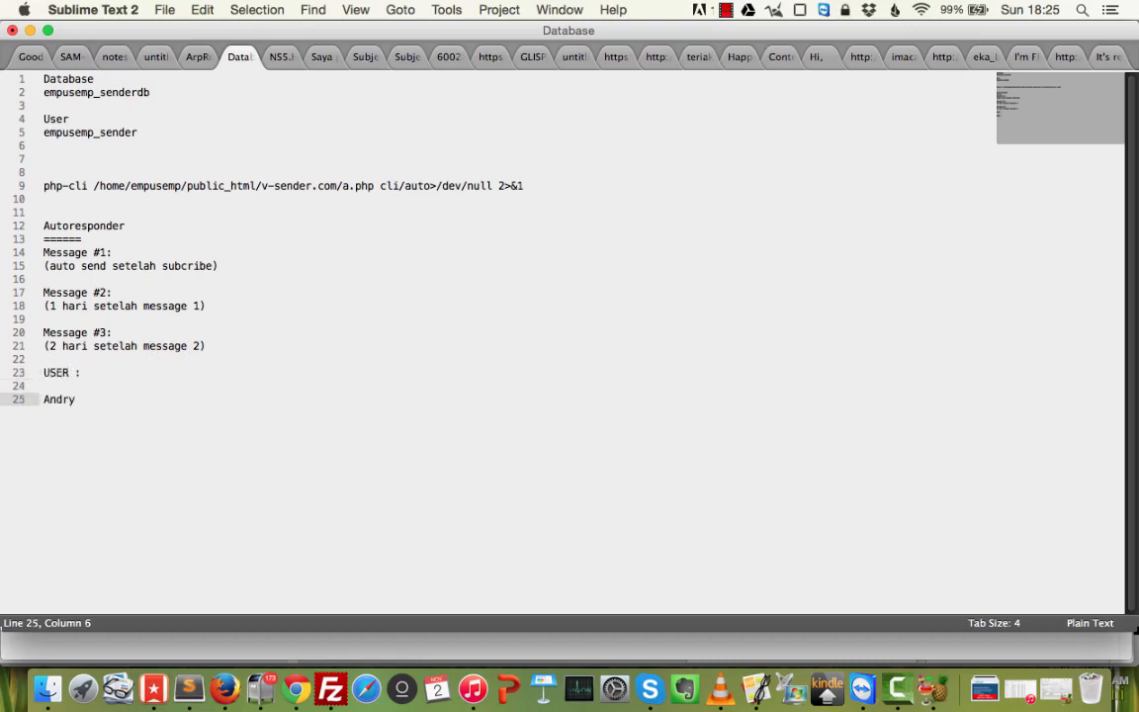
text( : 2 November 2014)
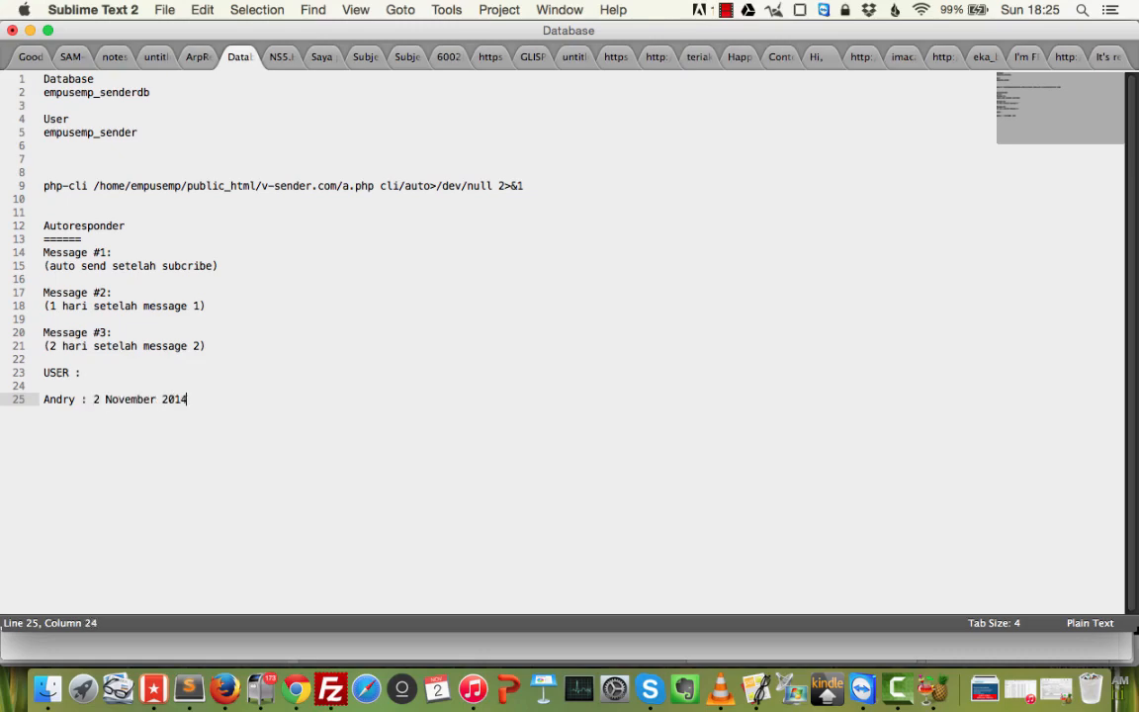
text( <--- Message #1)
key(Return)
key(Return)
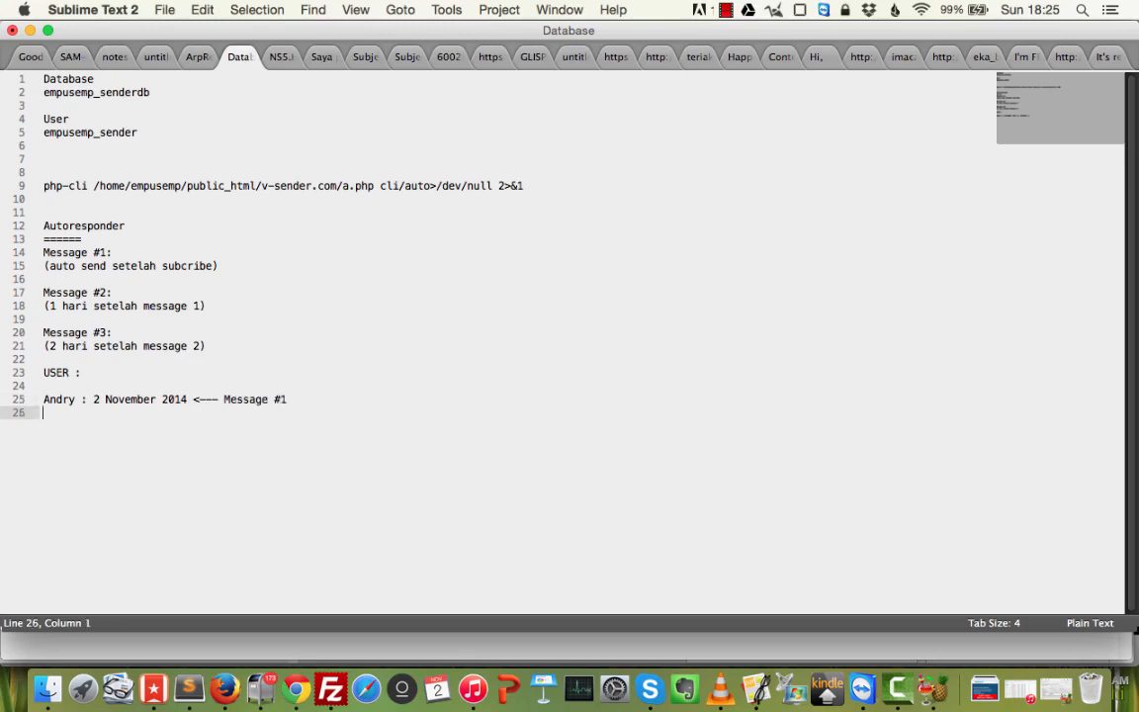
Add the second subscriber: 3 November 2014 <-- Message #1.
text(B)
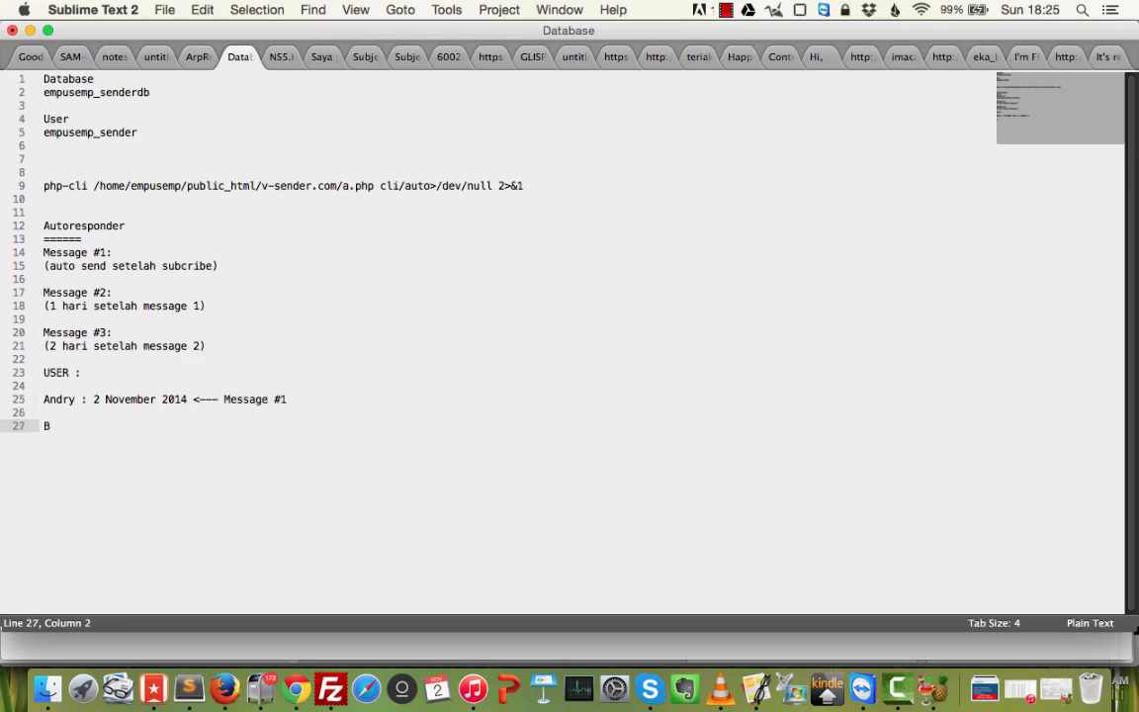
key(BackSpace)
text(Johan L)
key(BackSpace)
key(BackSpace)
text(: 3 n)
key(BackSpace)
text(November 2014)
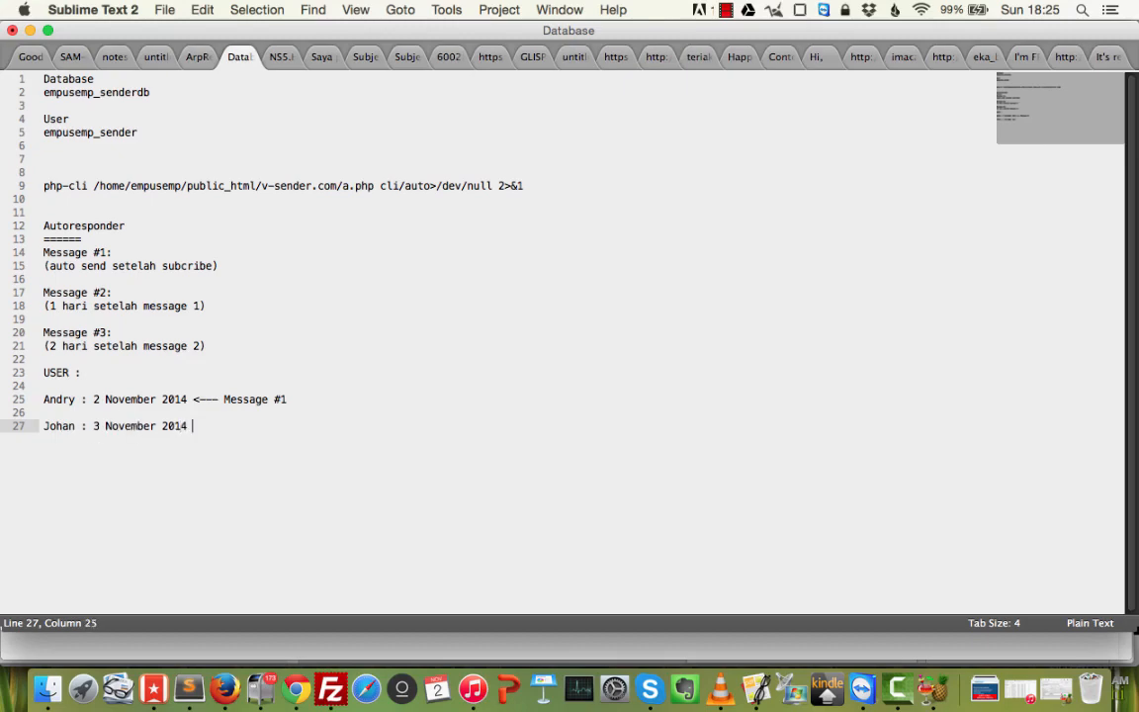
text( <-- Message $)
key(BackSpace)
text(#1)
key(Return)
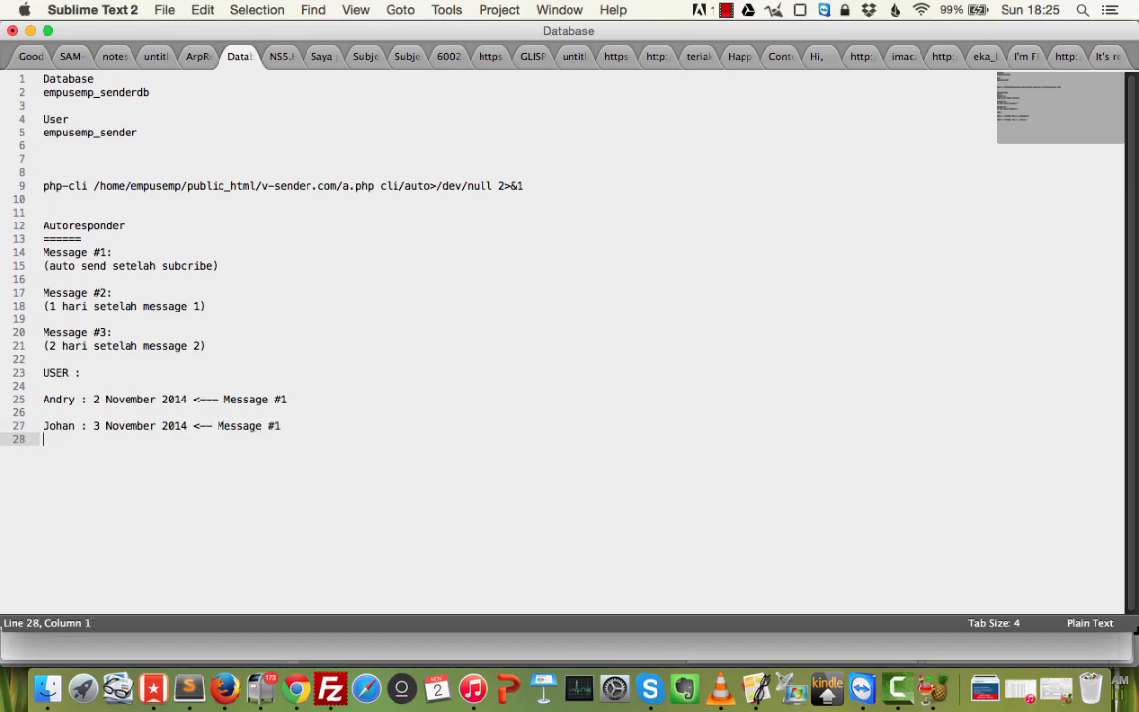
Give the first subscriber a separate line '3 November 2014 <--- Message #2'.
key(Up)
key(Return)
key(Up)
key(Up)
key(Down)
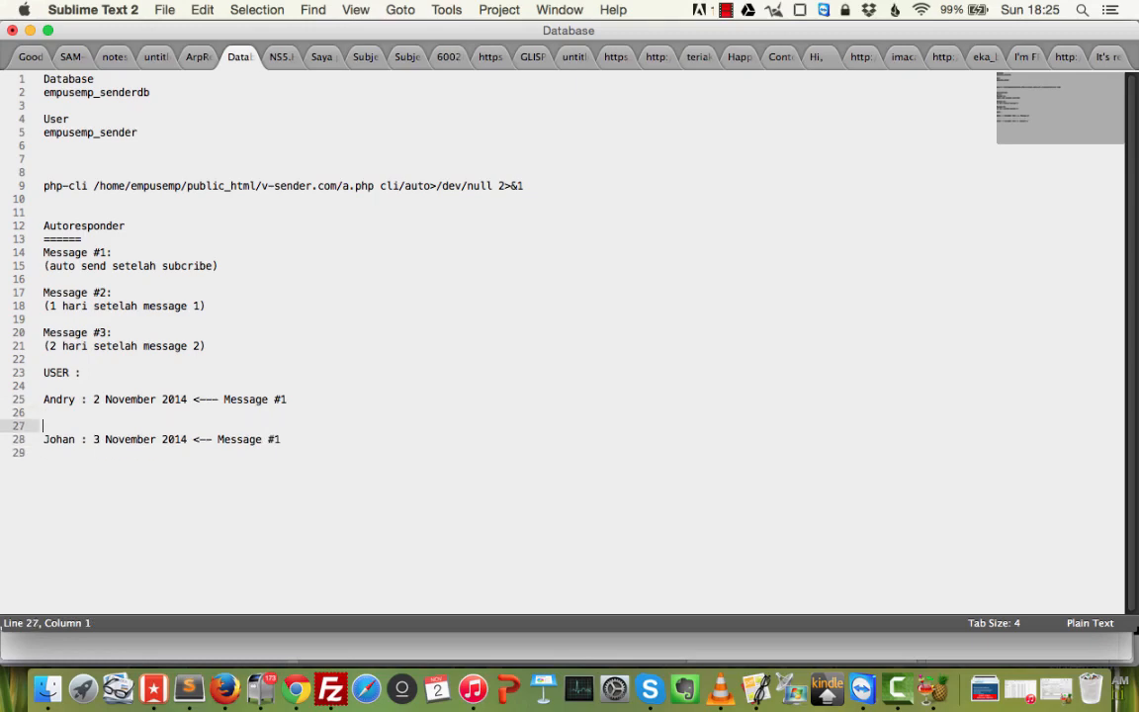
key(Up)
text(3 November 2014)
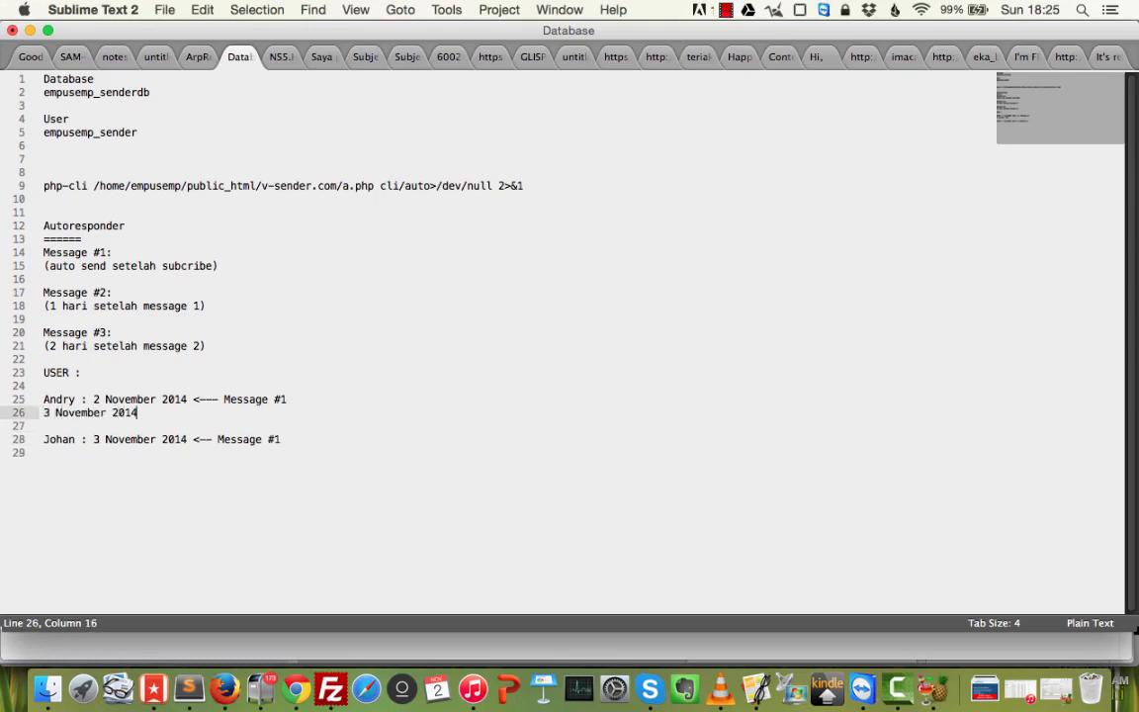
key(Up)
key(alt+Left)
key(alt+Left)
key(Return)
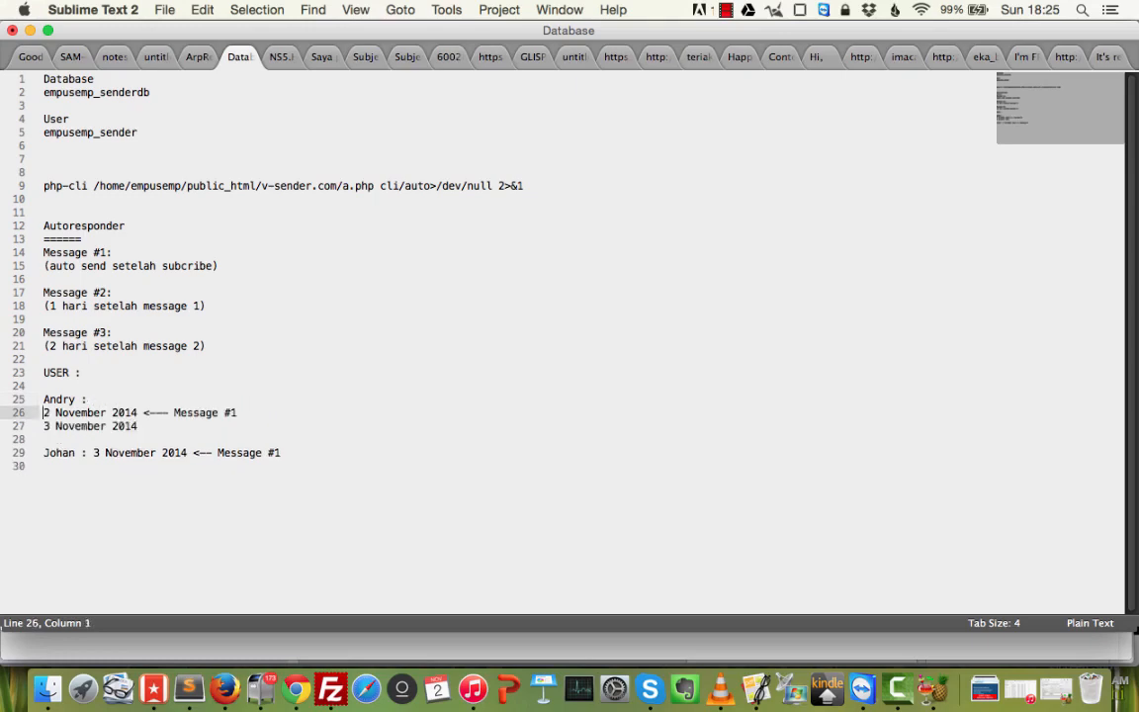
key(Down)
key(Right)
key(super+Right)
text(<)
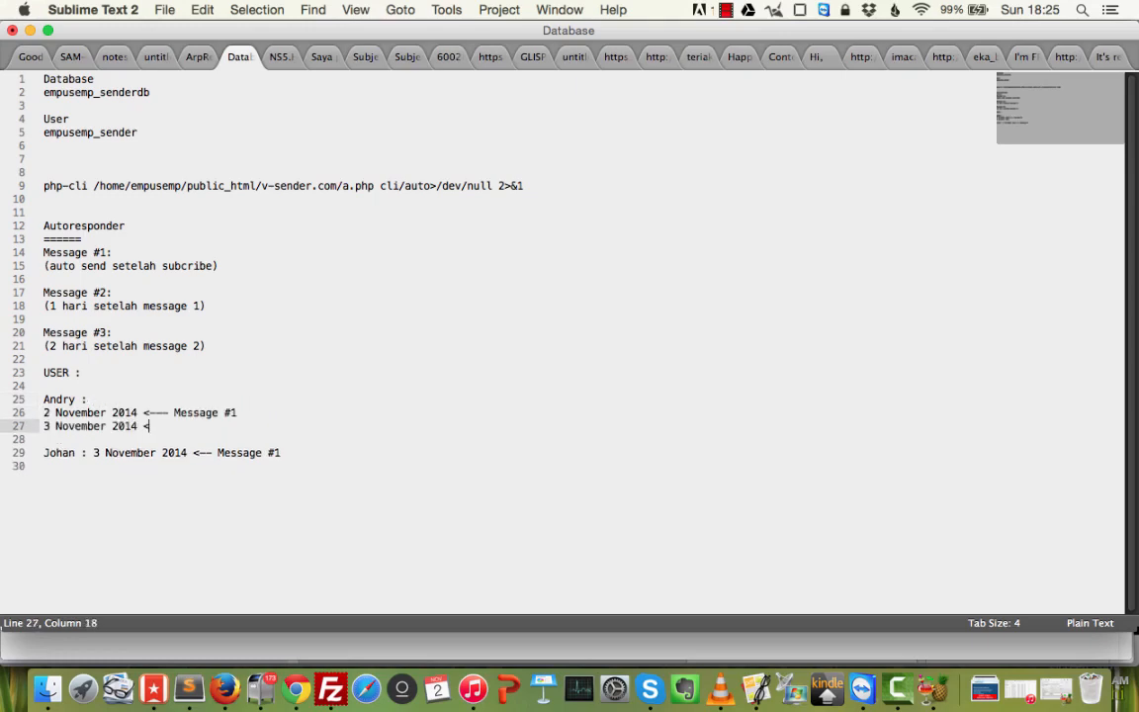
text(--- Message #2)
drag(206, 305, 42, 305)
Move the second subscriber's date to its own line and add '4 November 2014 <-- Message #2'.
click(116, 439)
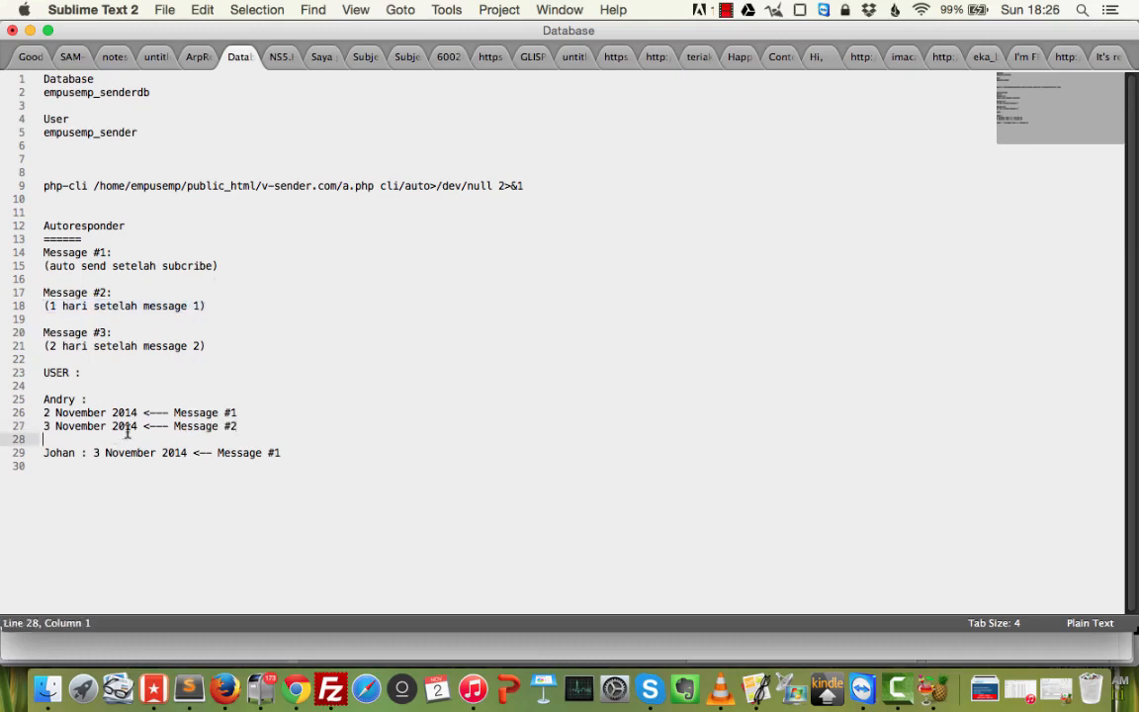
click(229, 426)
click(62, 426)
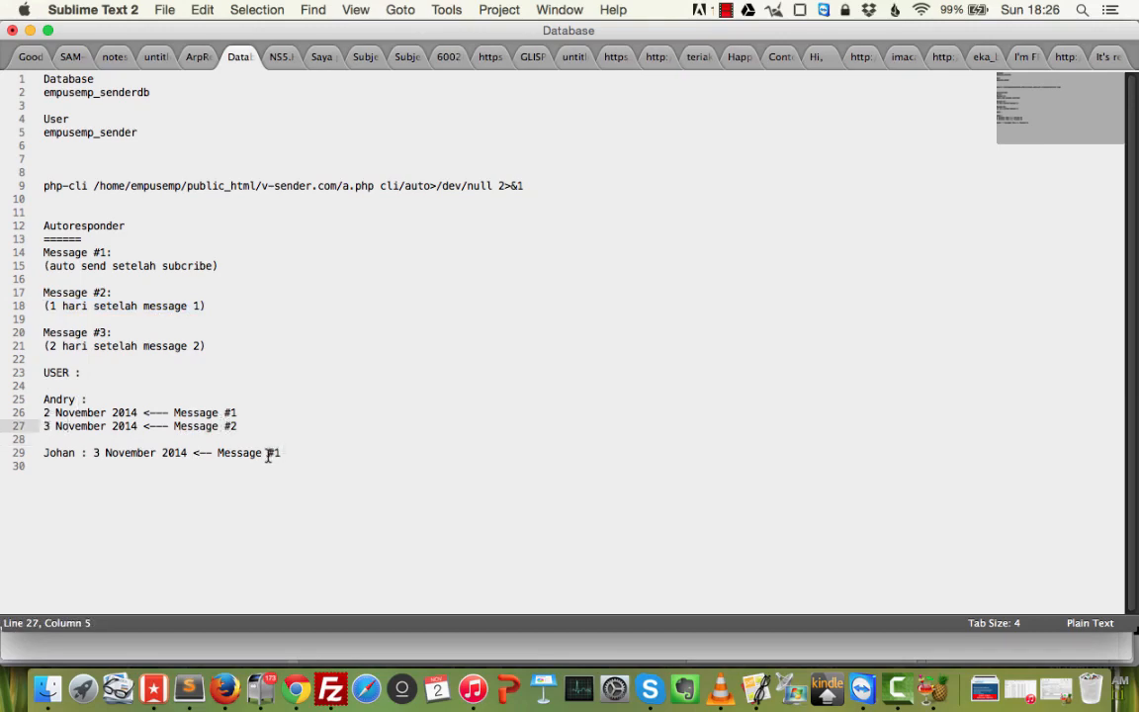
click(93, 453)
key(Return)
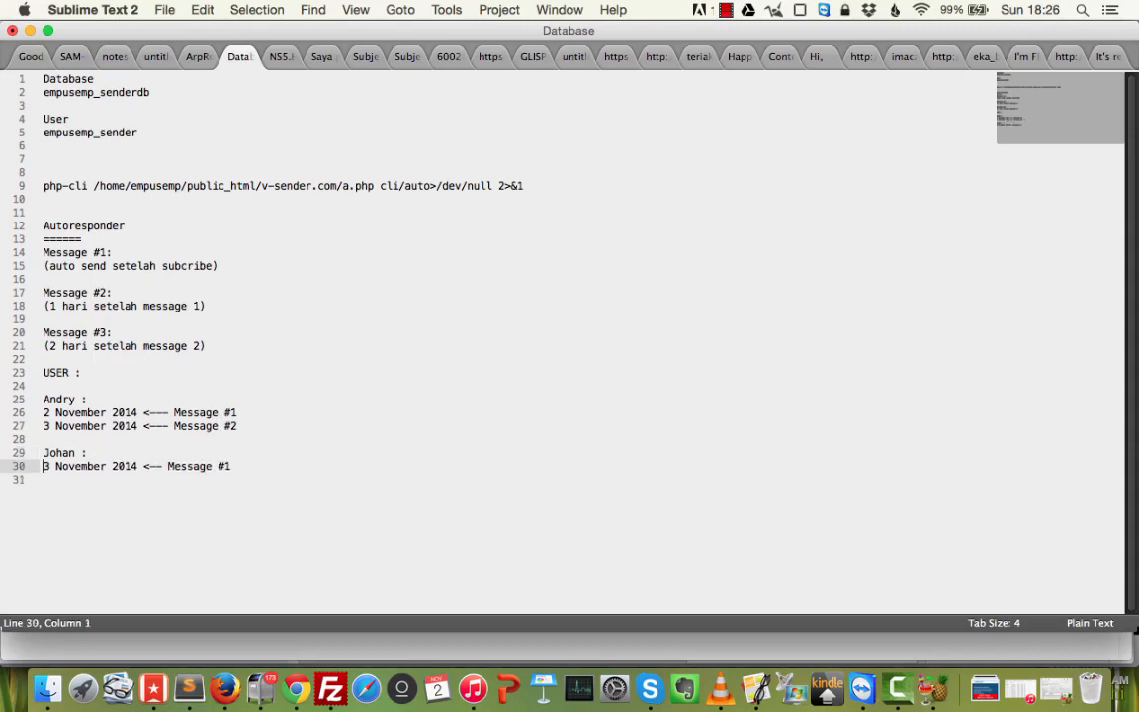
key(End)
key(Return)
text(4 Novem)
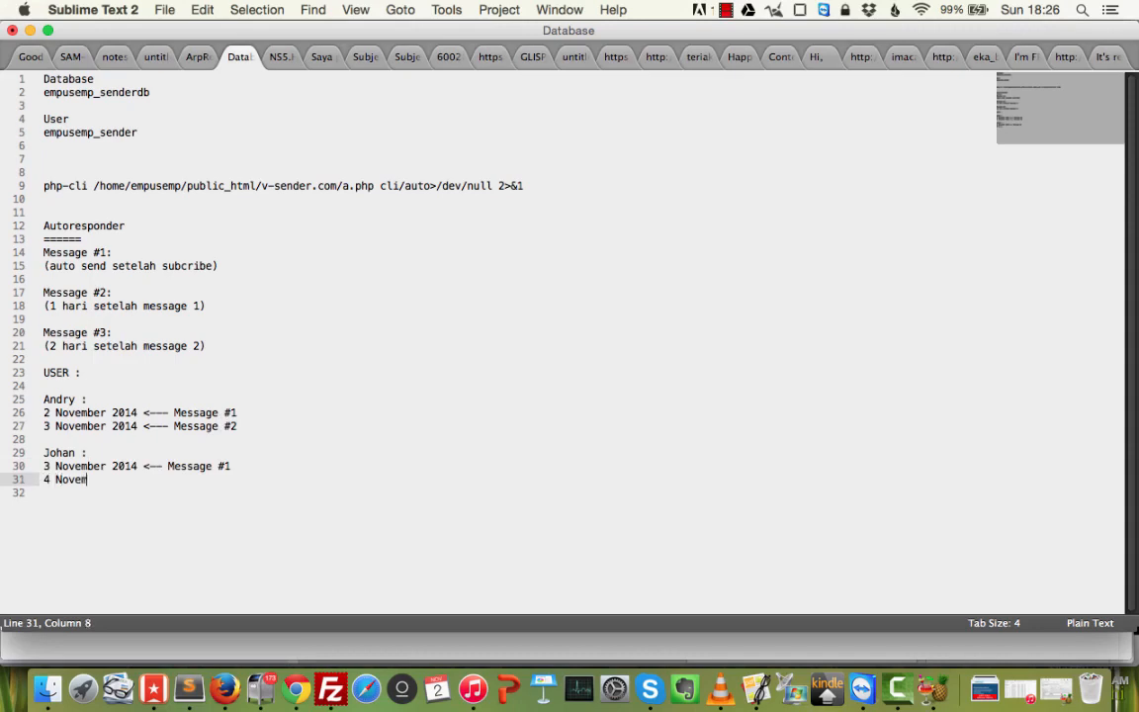
text(ber 2014 <-- Message )
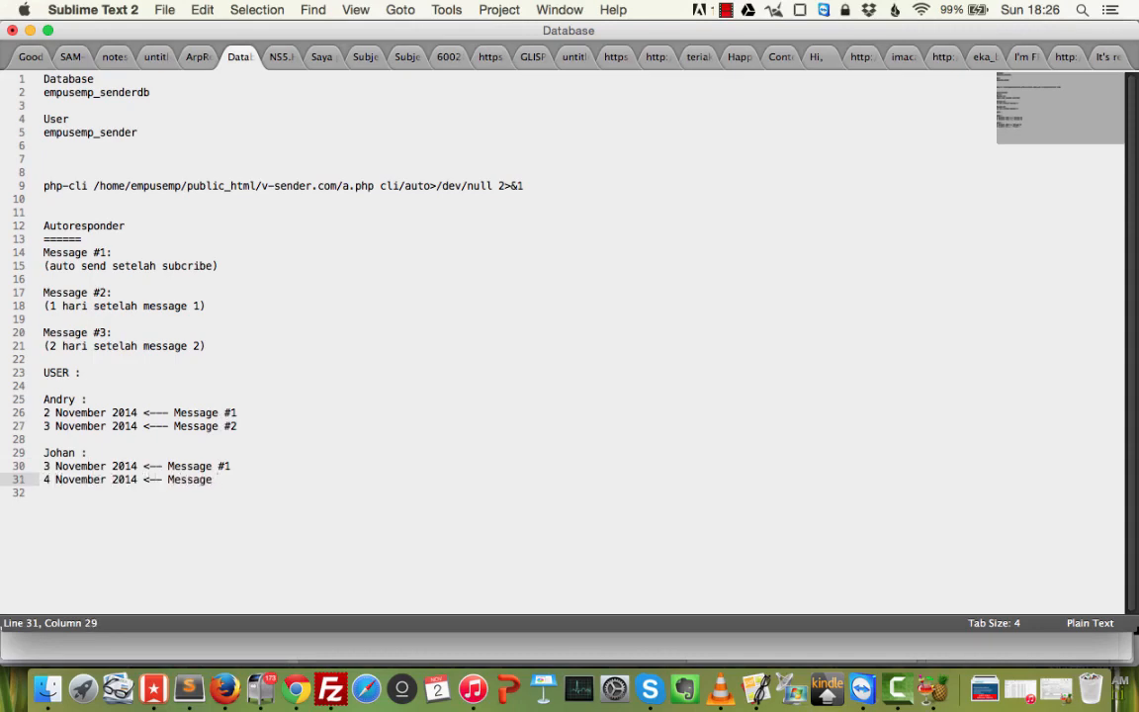
text(#2)
Add '4 November 2014 <-- TIDAK' under the first subscriber's dates.
key(Up)
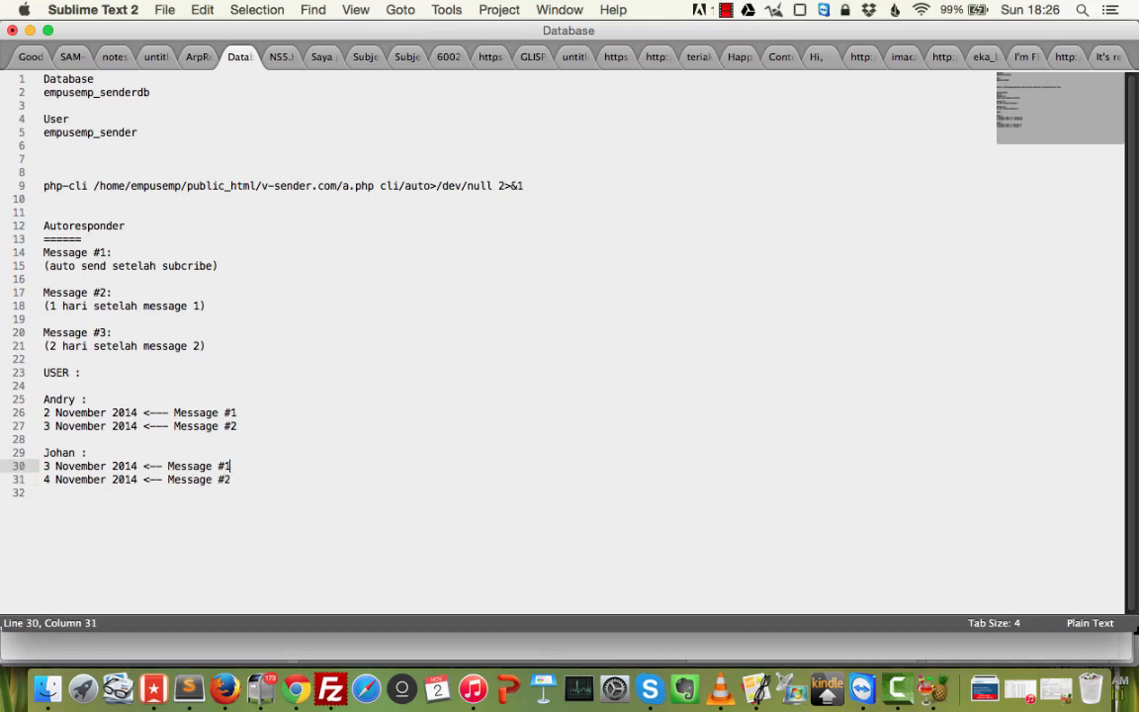
key(Up)
key(Up)
key(Up)
key(End)
key(Return)
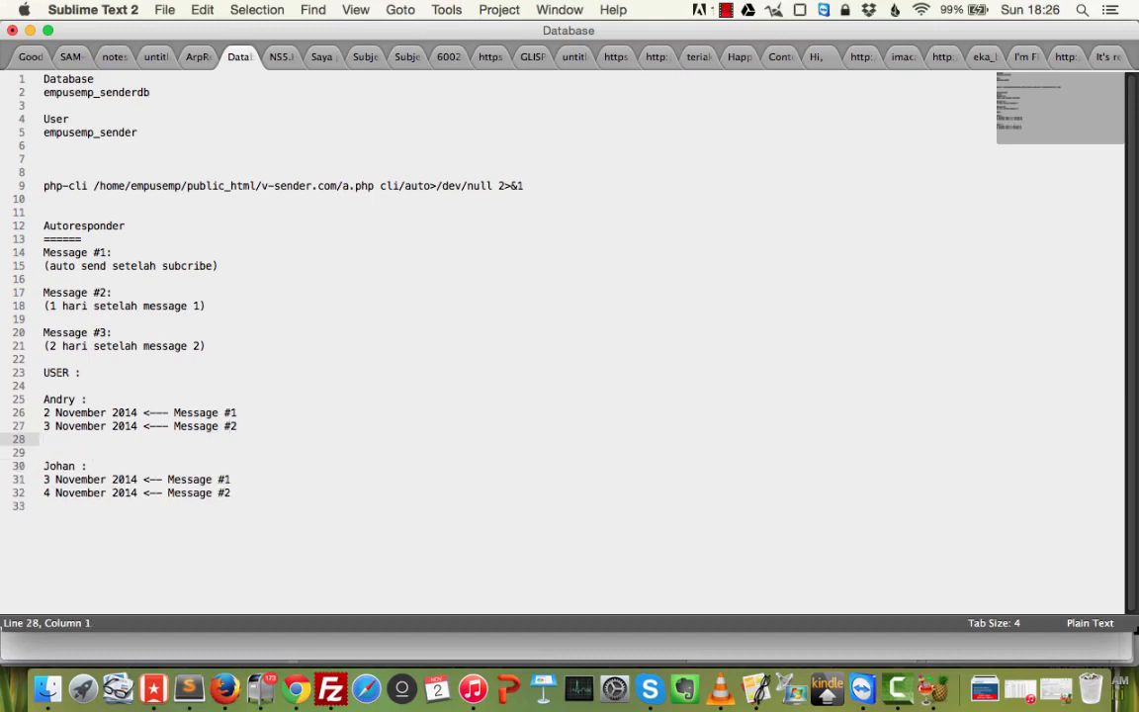
text(4 Novem)
key(BackSpace)
text(mber 2014 <-- )
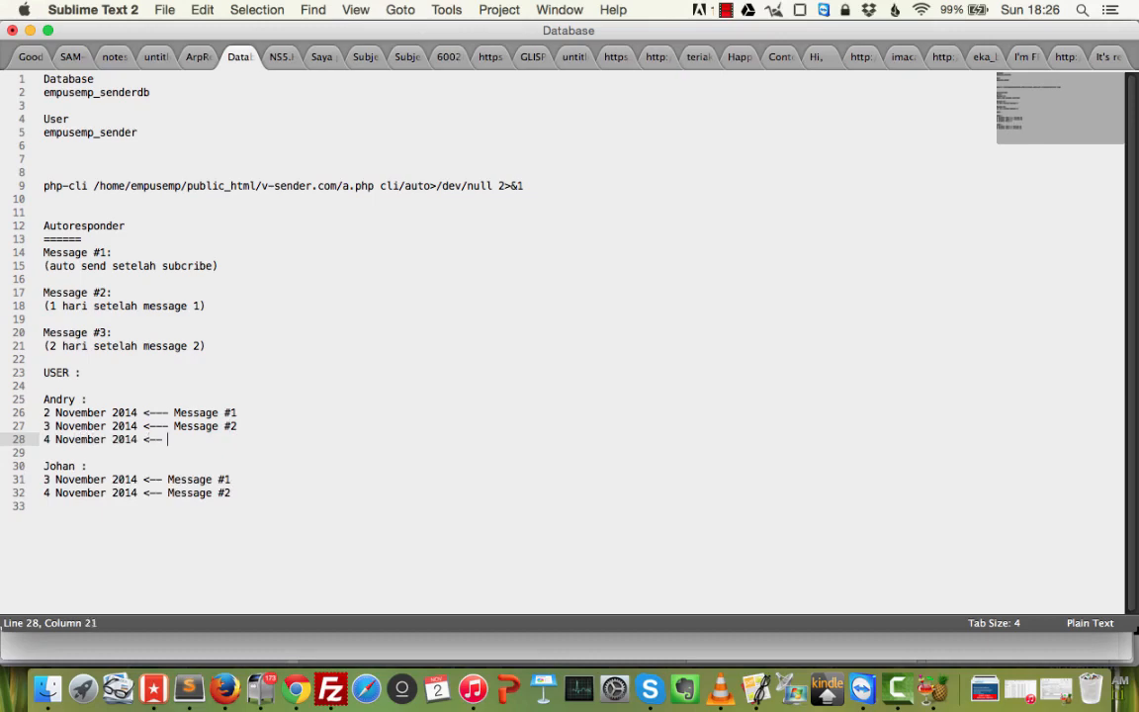
text(TIDAK)
Add '5 November 2014 <-- Message #3' for the first subscriber.
key(Up)
key(Up)
key(Up)
key(Up)
key(Up)
key(Up)
key(Up)
key(super+shift+Right)
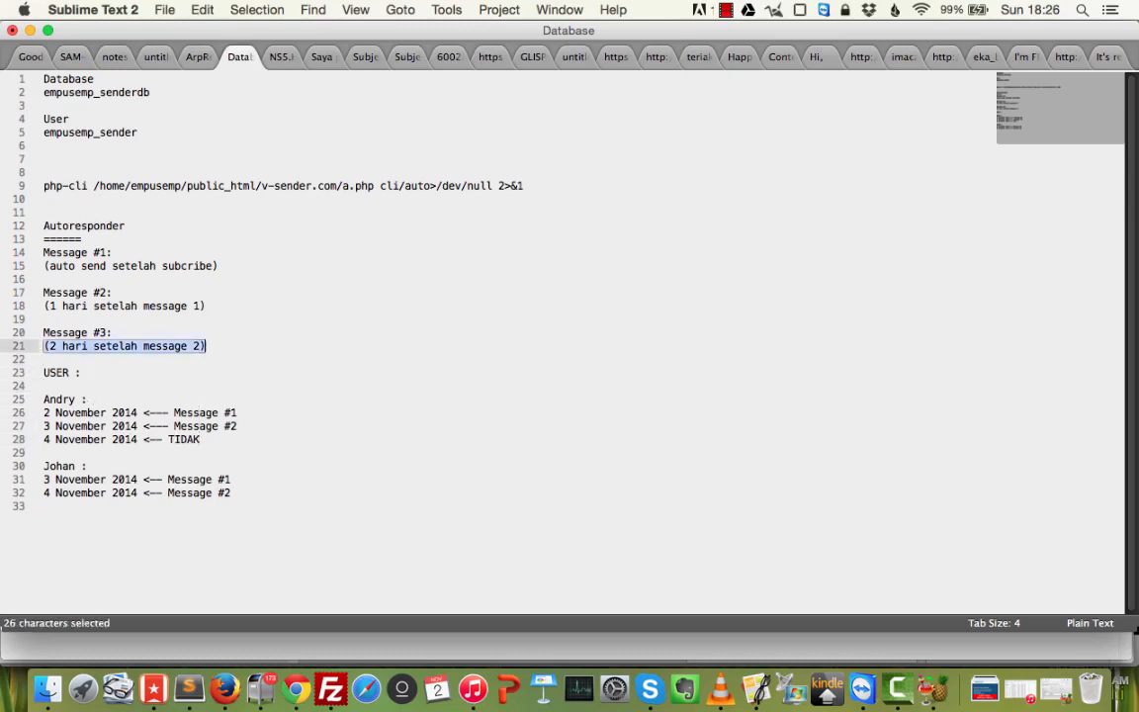
key(Down)
key(Down)
key(Down)
key(Down)
key(Down)
key(Down)
key(Down)
key(Down)
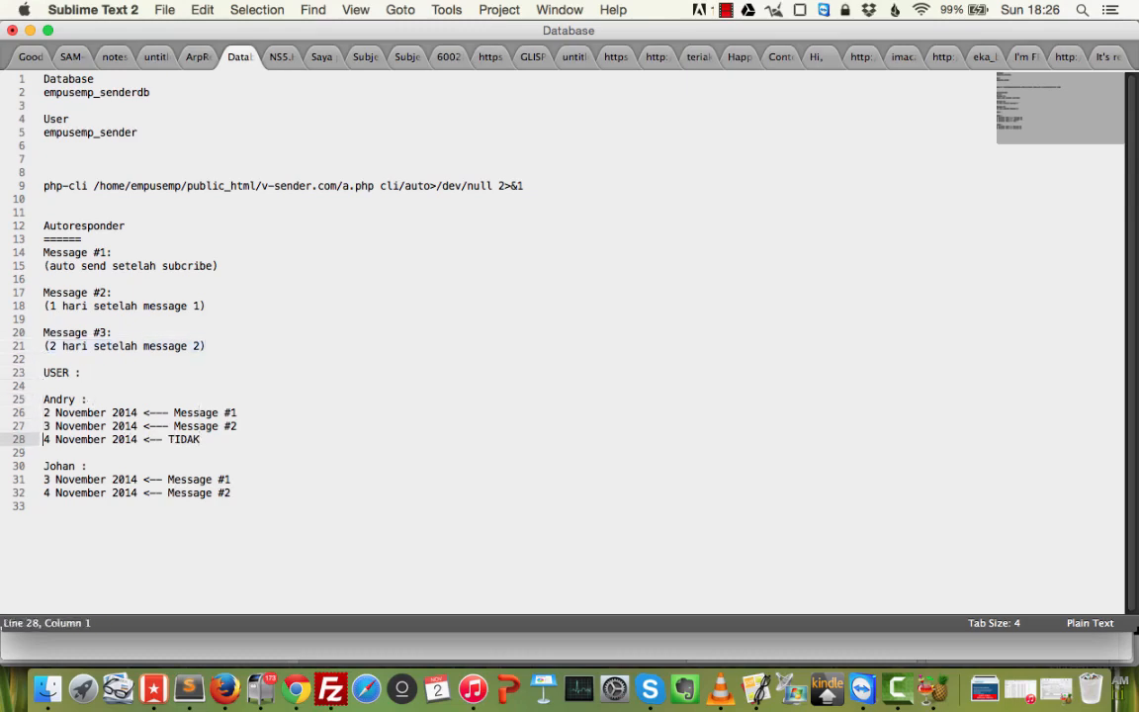
key(Return)
key(Up)
text(5 )
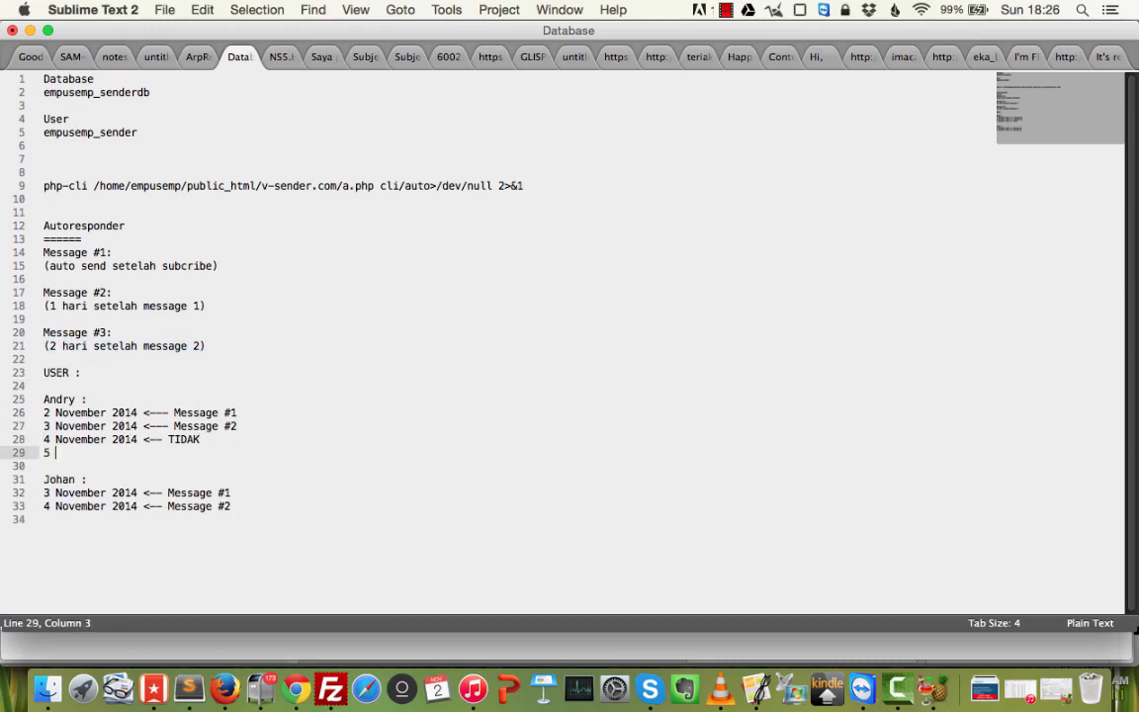
text(November 2014 <)
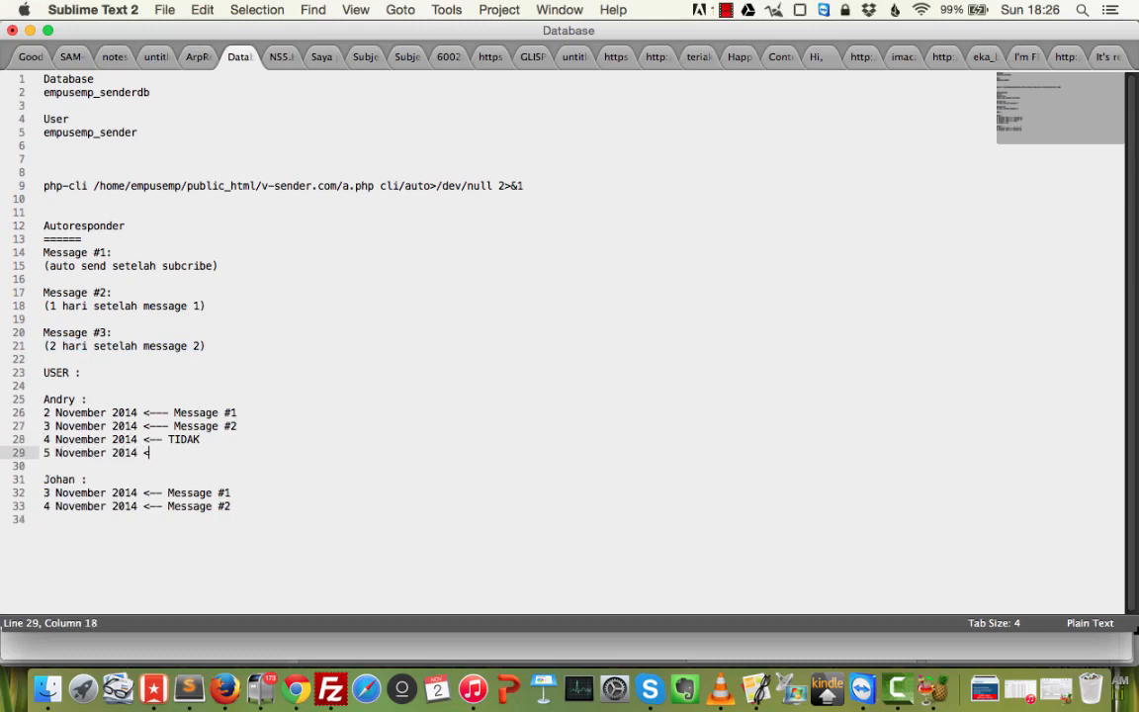
text(-- Message #3)
Change 'USER :' to 'USER <--' and insert a blank line after Message #1's timing note.
drag(248, 510, 111, 388)
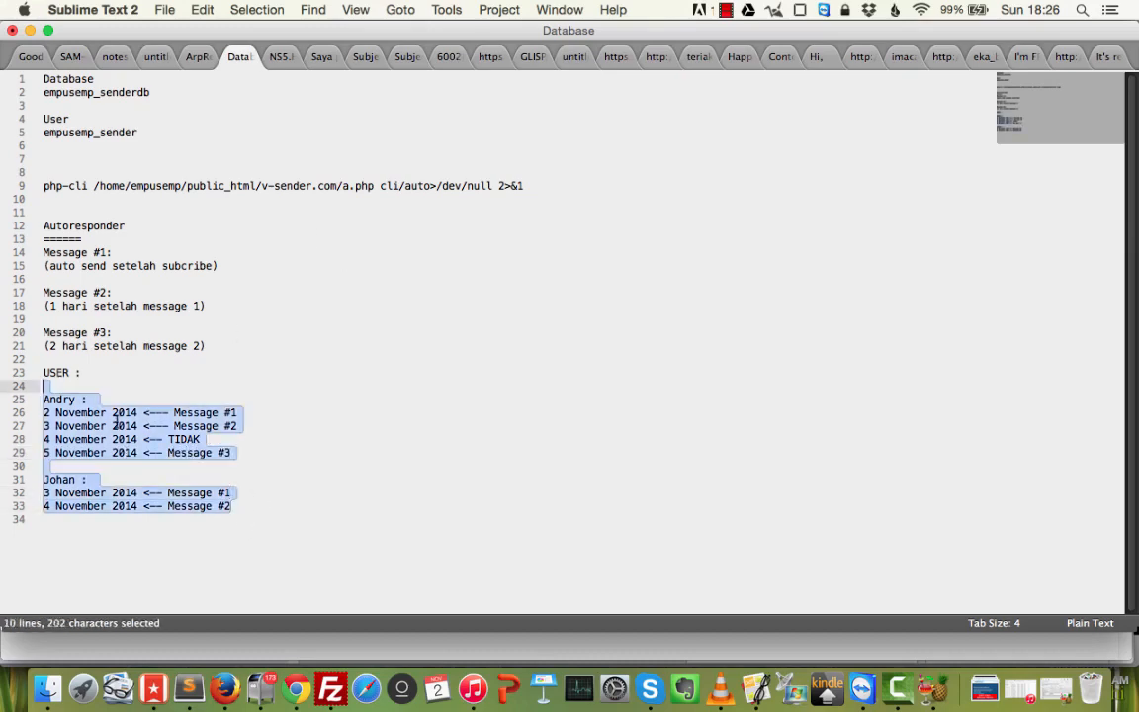
shift+click(17, 223)
click(366, 439)
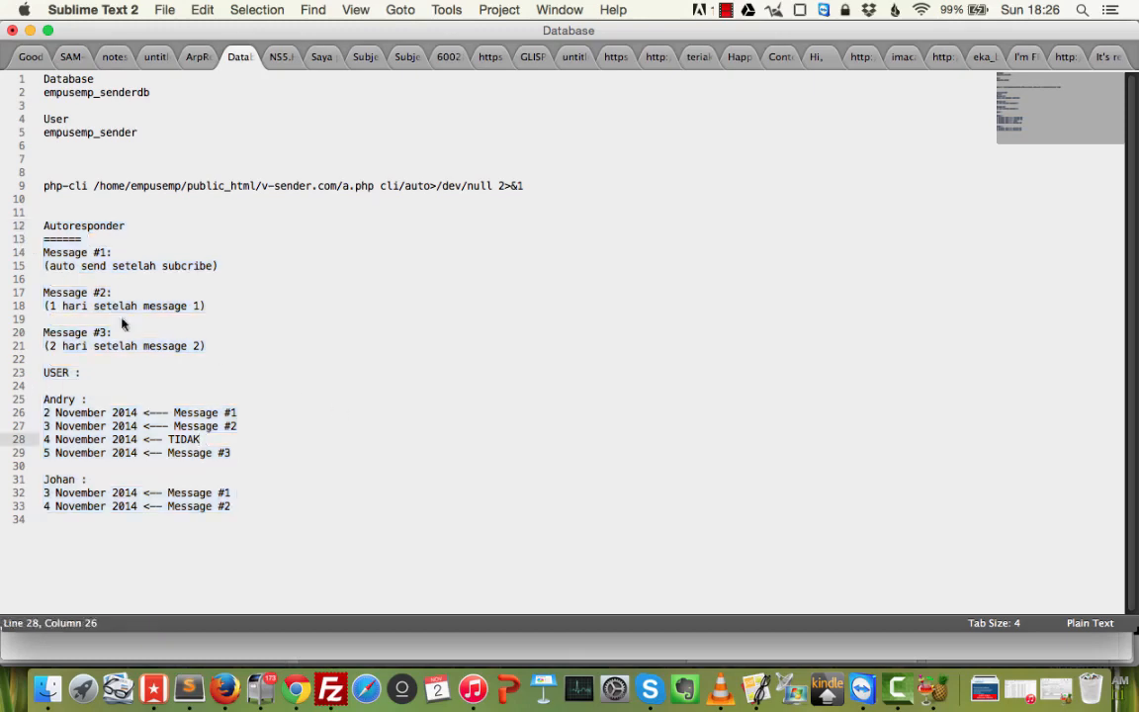
click(127, 371)
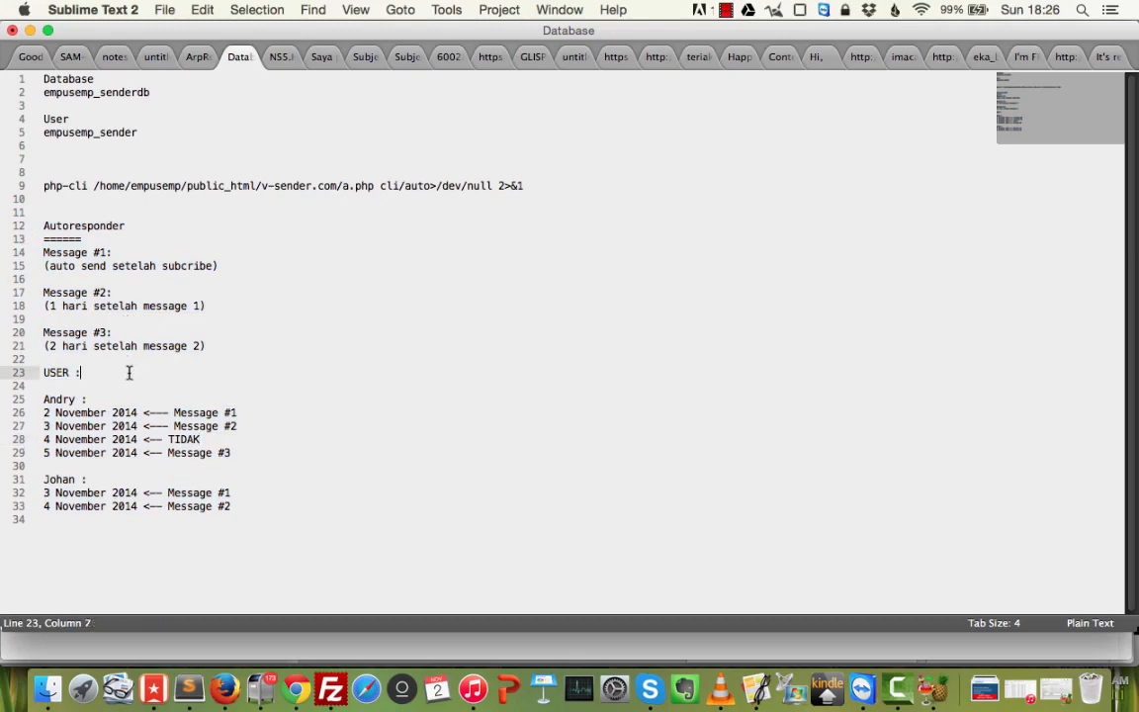
key(BackSpace)
text(<--)
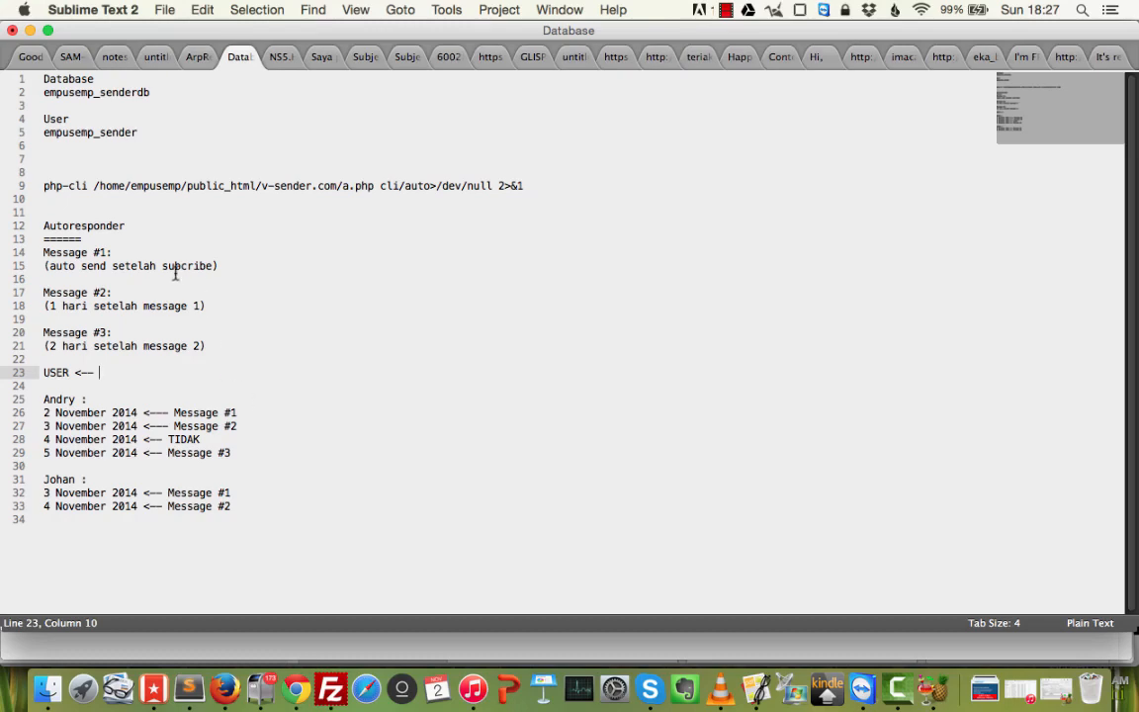
click(222, 265)
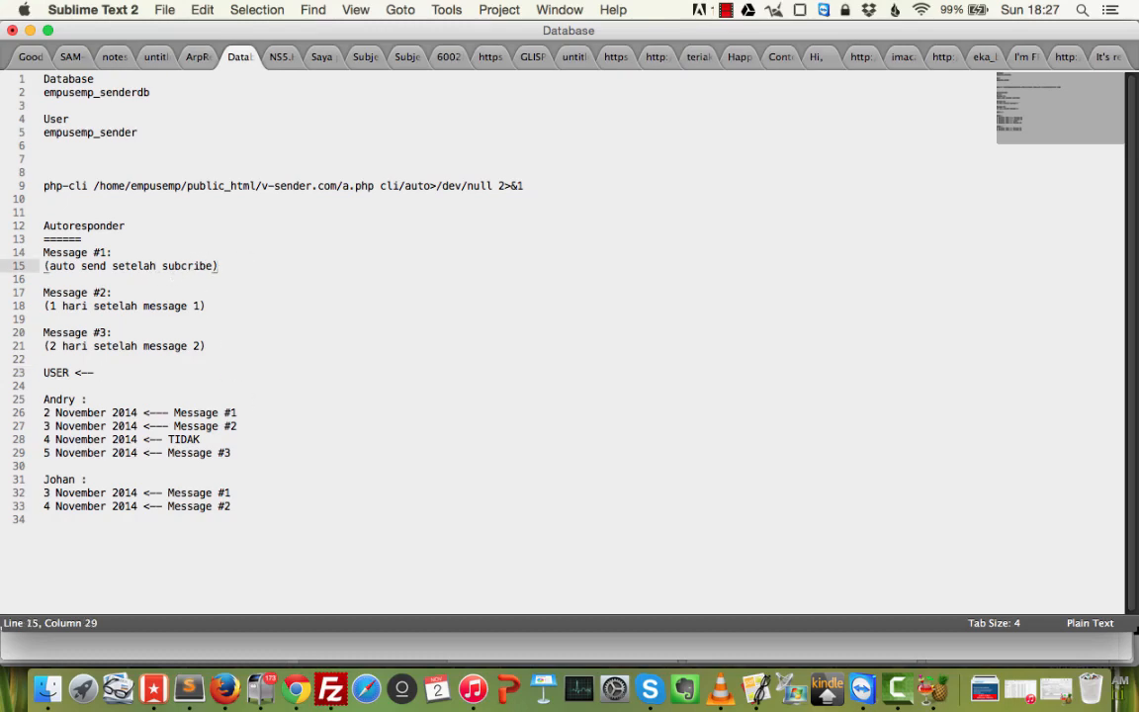
key(Return)
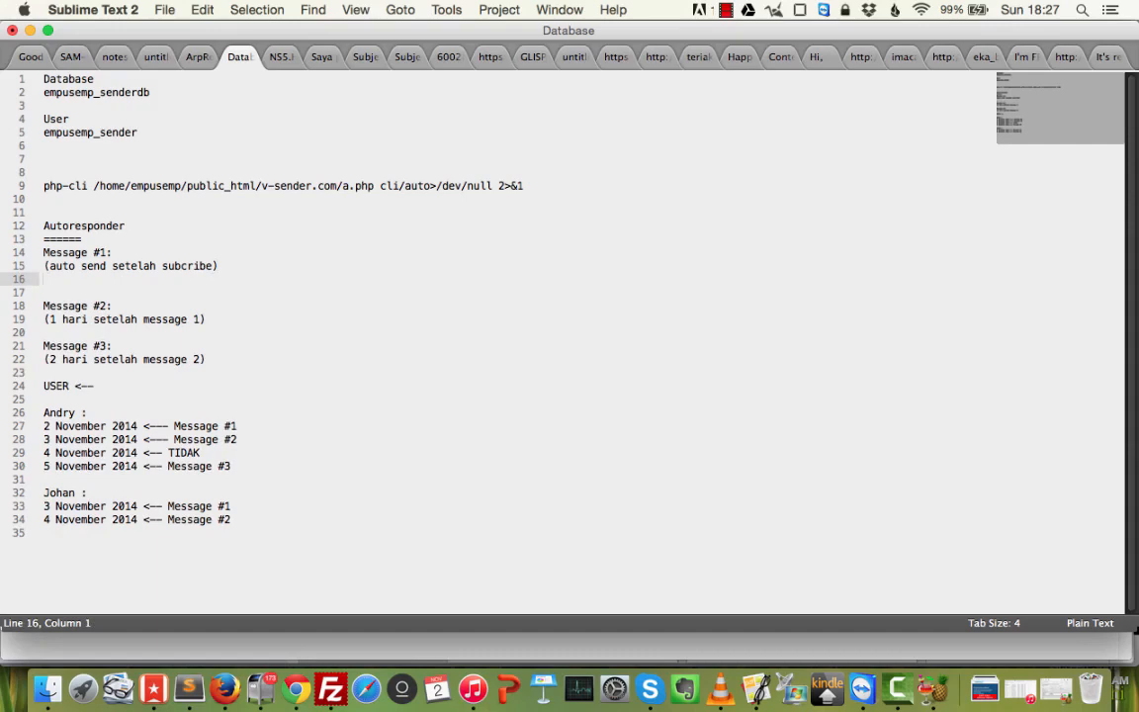
Describe Message #1 as a welcome and thank-you for subscribing, with an ebook download link.
text(WE)
key(BackSpace)
text(elcome dan terima kasih sudah)
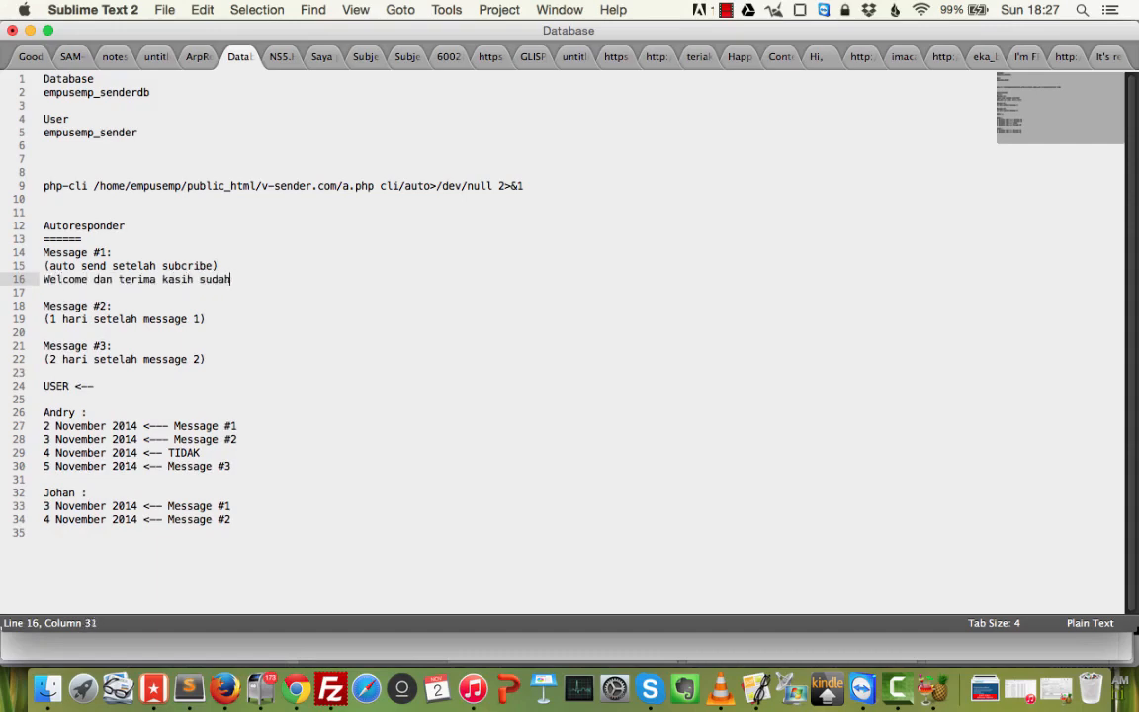
text( subscribe ke dalam newsletter dan b)
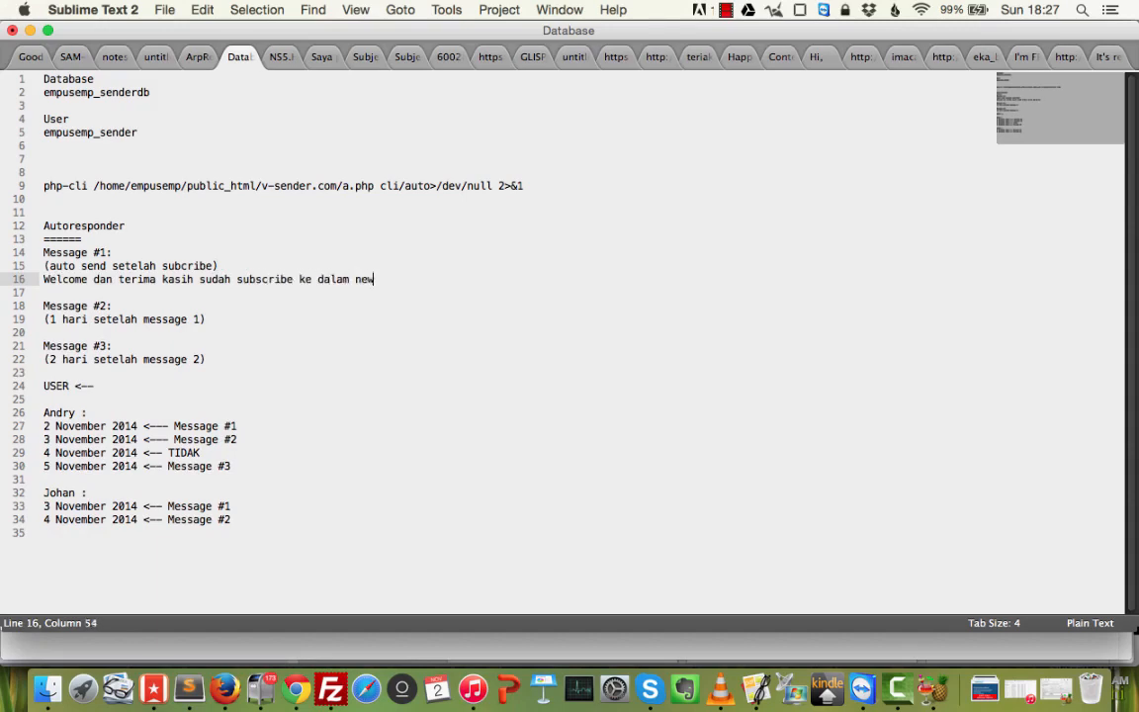
key(BackSpace)
text(link download)
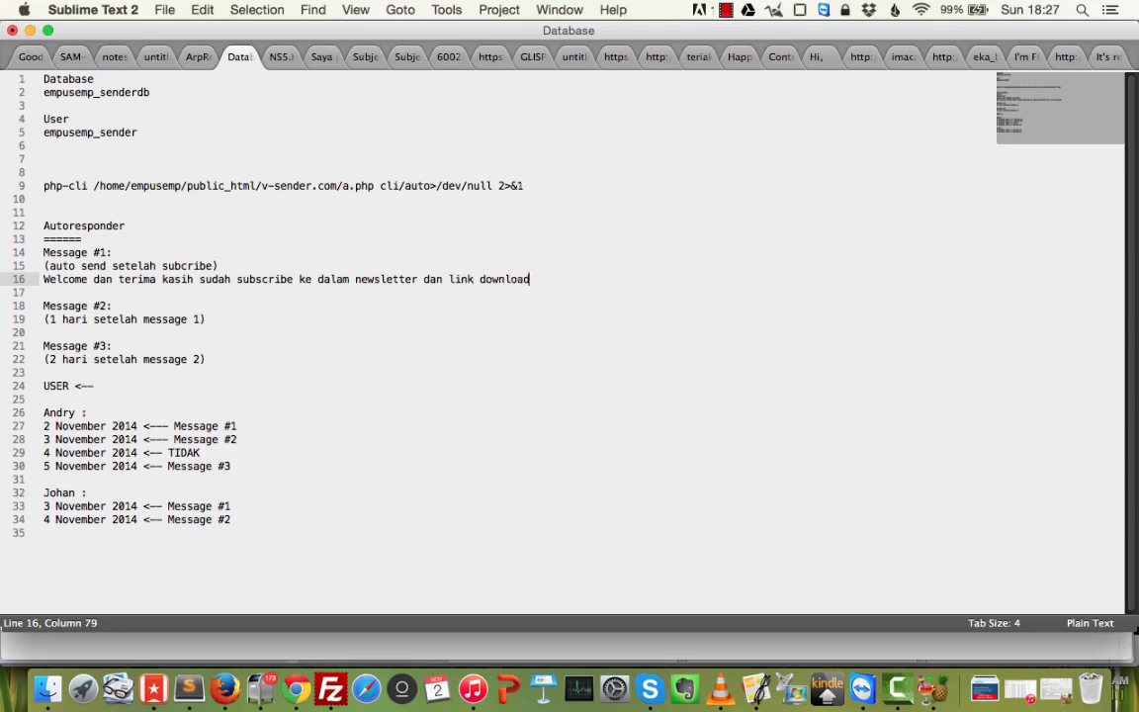
text( untuk ebook.)
Describe Message #2 as 'Content yang bagus tanpa promosi'.
key(Down)
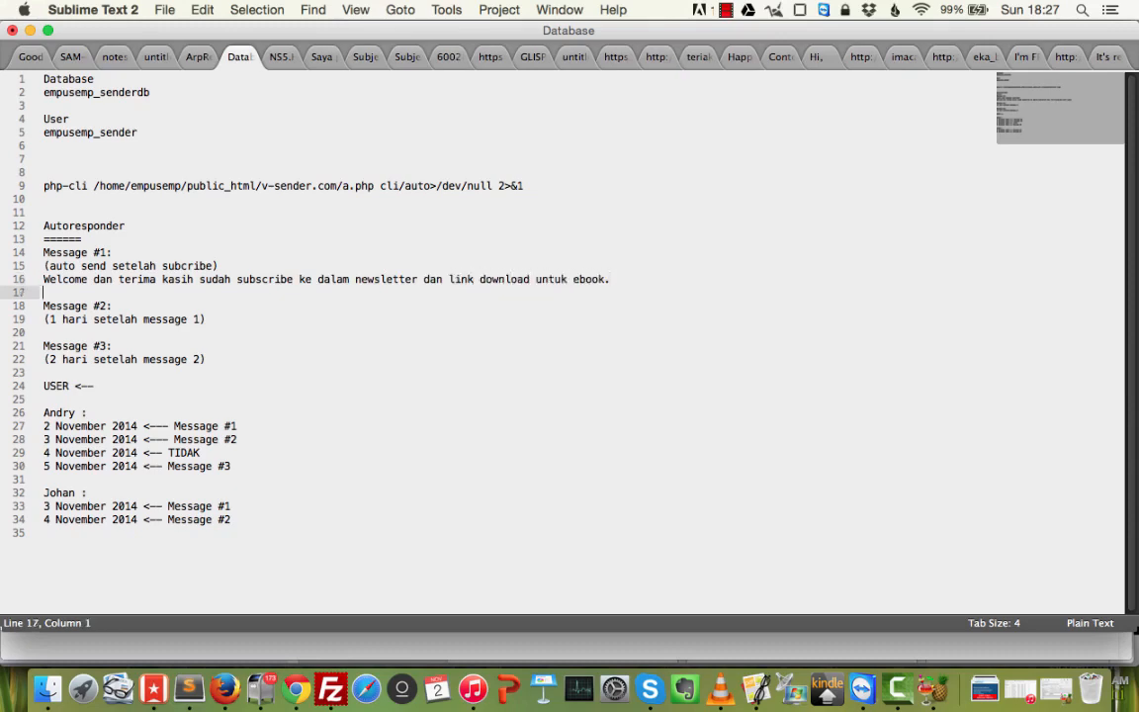
key(Down)
key(Down)
key(Return)
text(N)
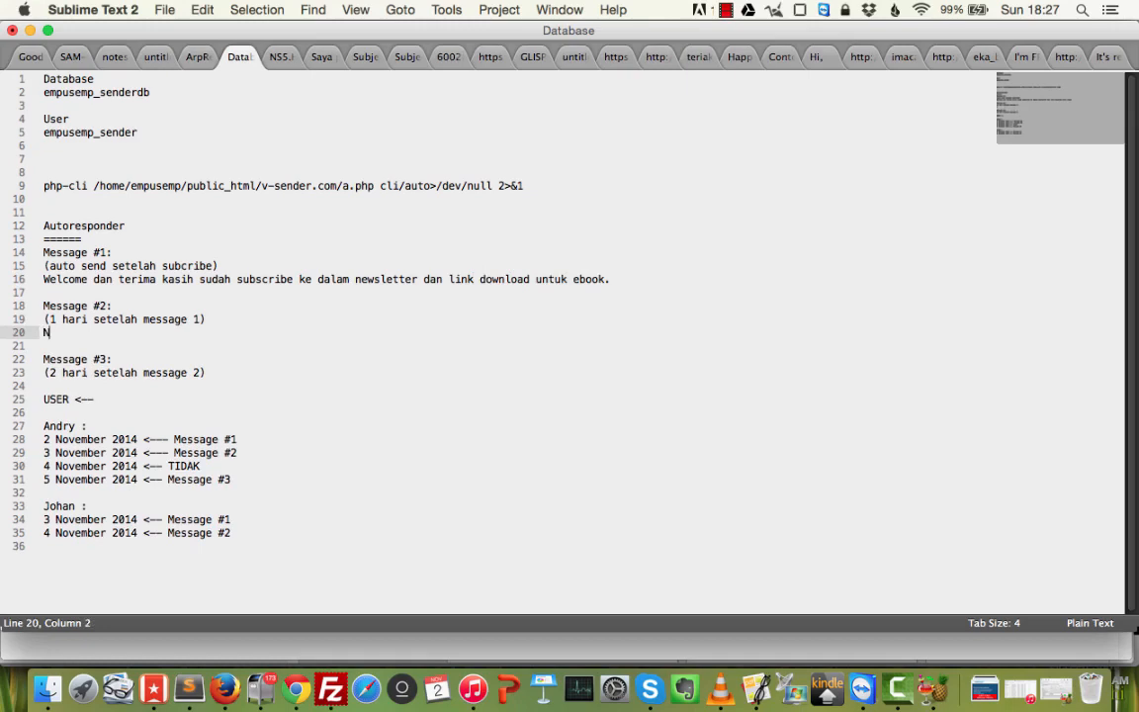
key(BackSpace)
text(C)
key(BackSpace)
text(Content yang bagus.tanpa promosi)
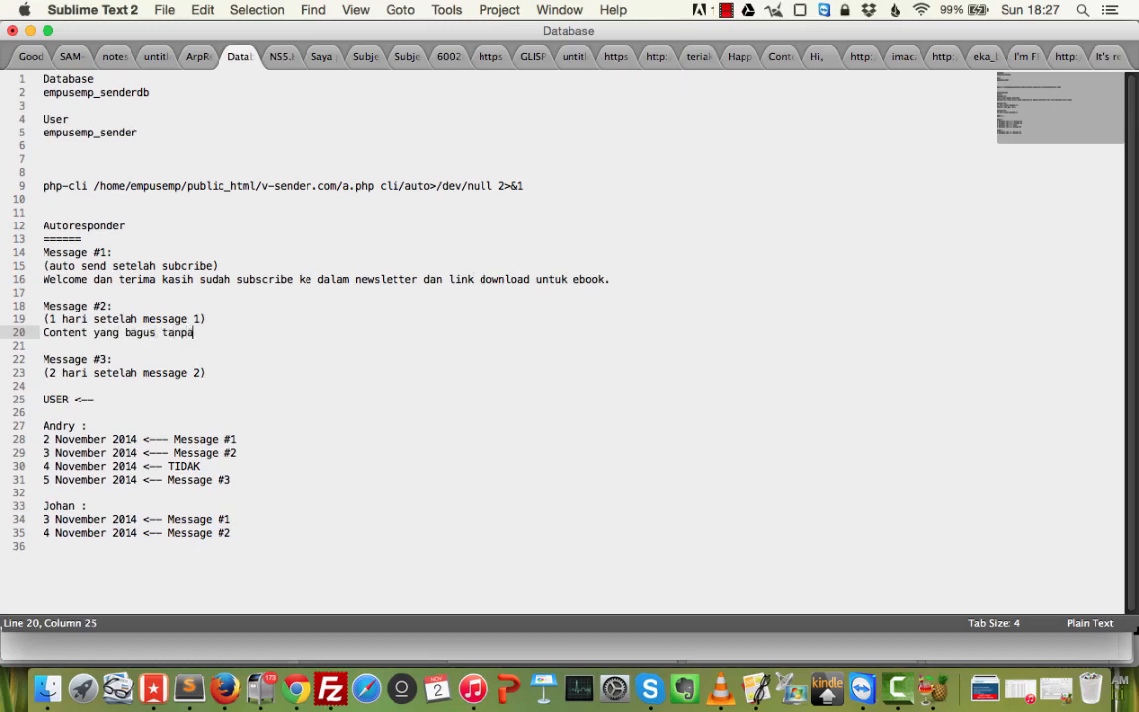
Describe Message #3 as 'Promosi. link affiliate.'.
key(Down)
key(Down)
key(Down)
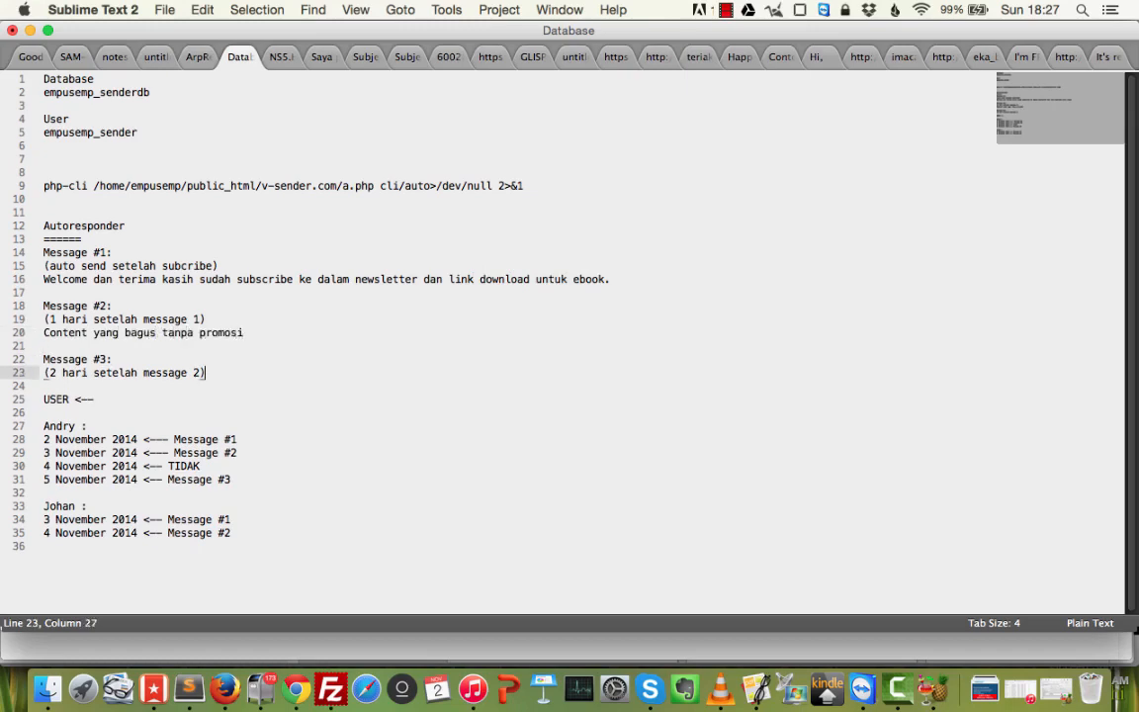
key(Return)
text(C)
key(BackSpace)
text(Content)
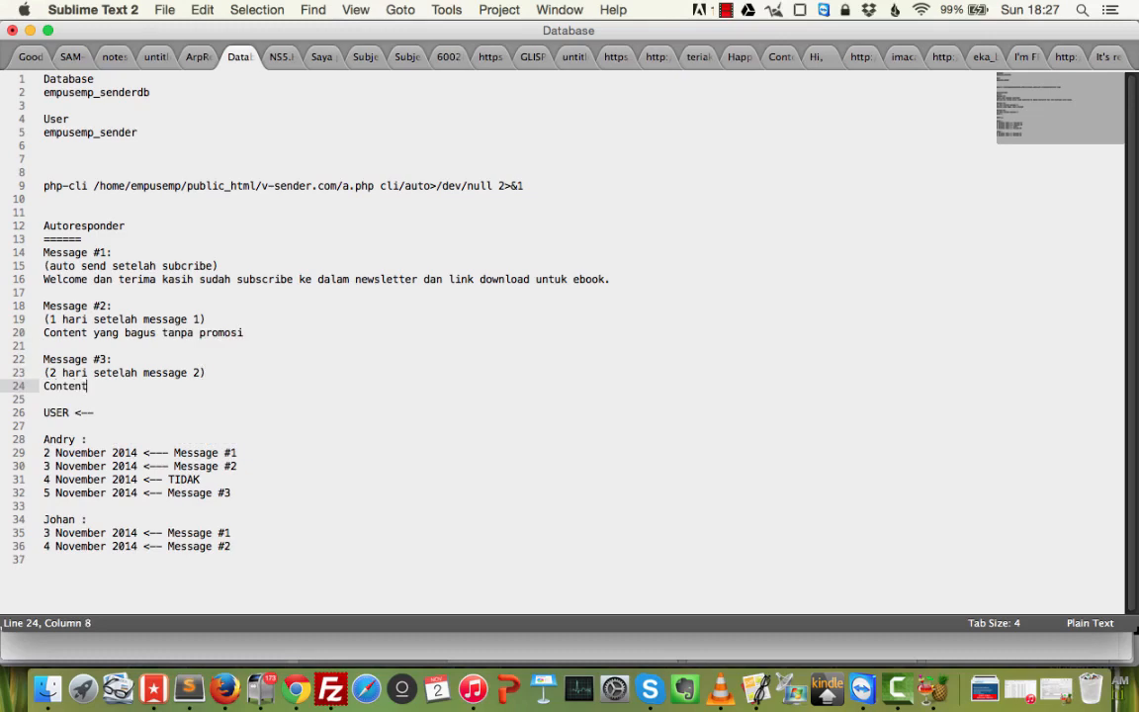
key(super+shift+Left)
text(Promosi)
key(BackSpace)
text(. link d)
text(ffiliate.)
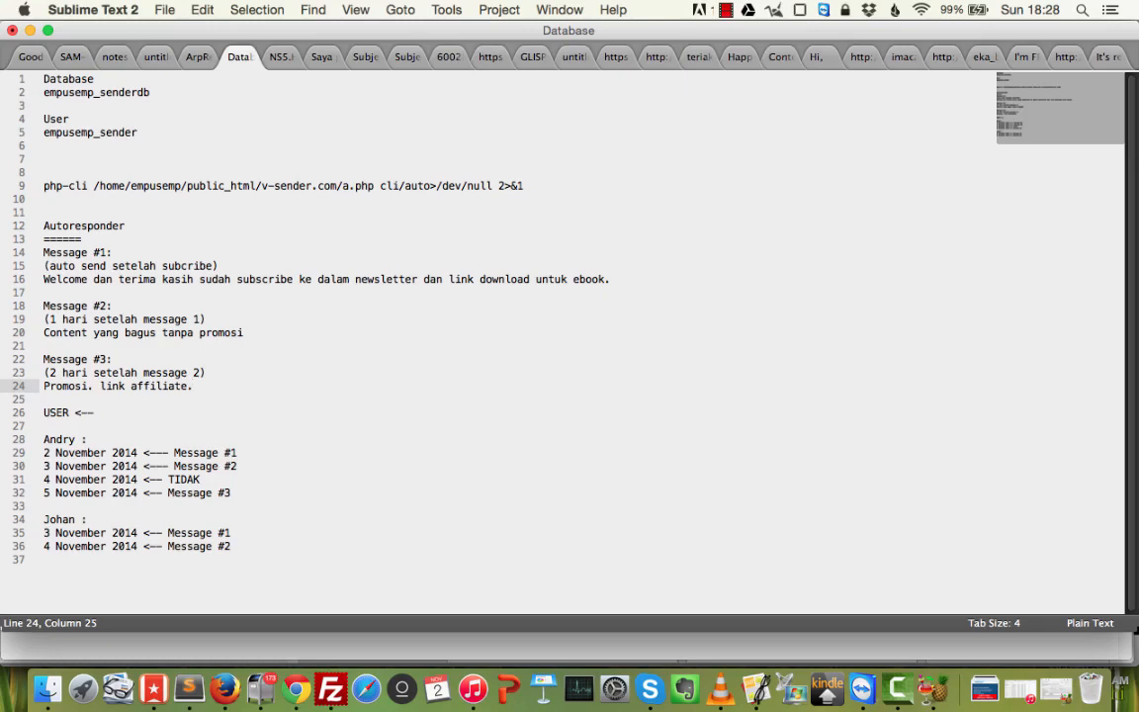
Select the whole autoresponder plan and subscriber schedules.
key(Down)
key(Down)
key(Down)
key(shift+Up)
key(Up)
key(Right)
key(Right)
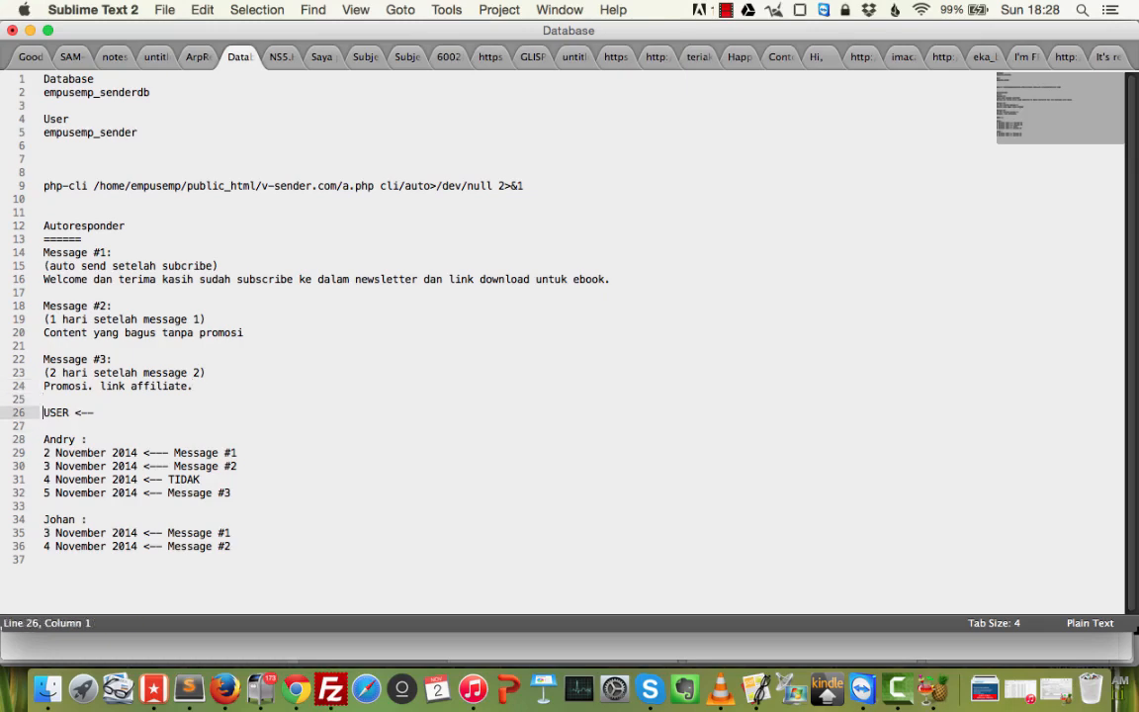
key(super+Right)
drag(238, 560, 32, 244)
Back in arpReach, refresh the autoresponders list and start a new autoresponder.
click(272, 374)
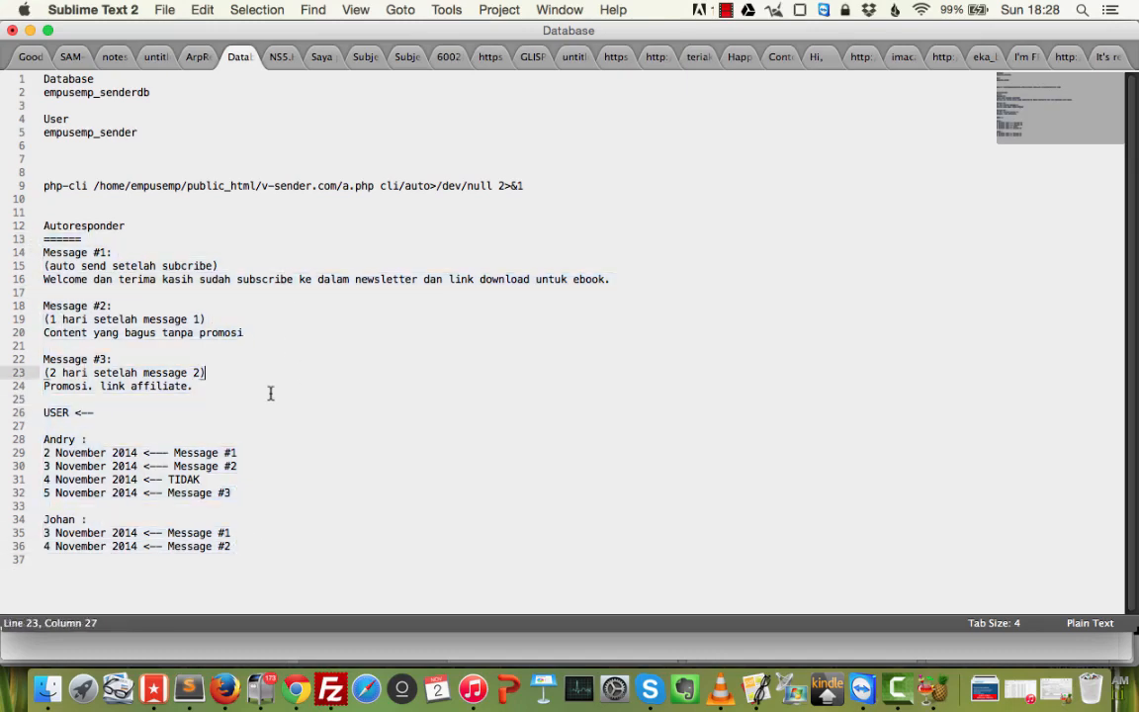
click(296, 700)
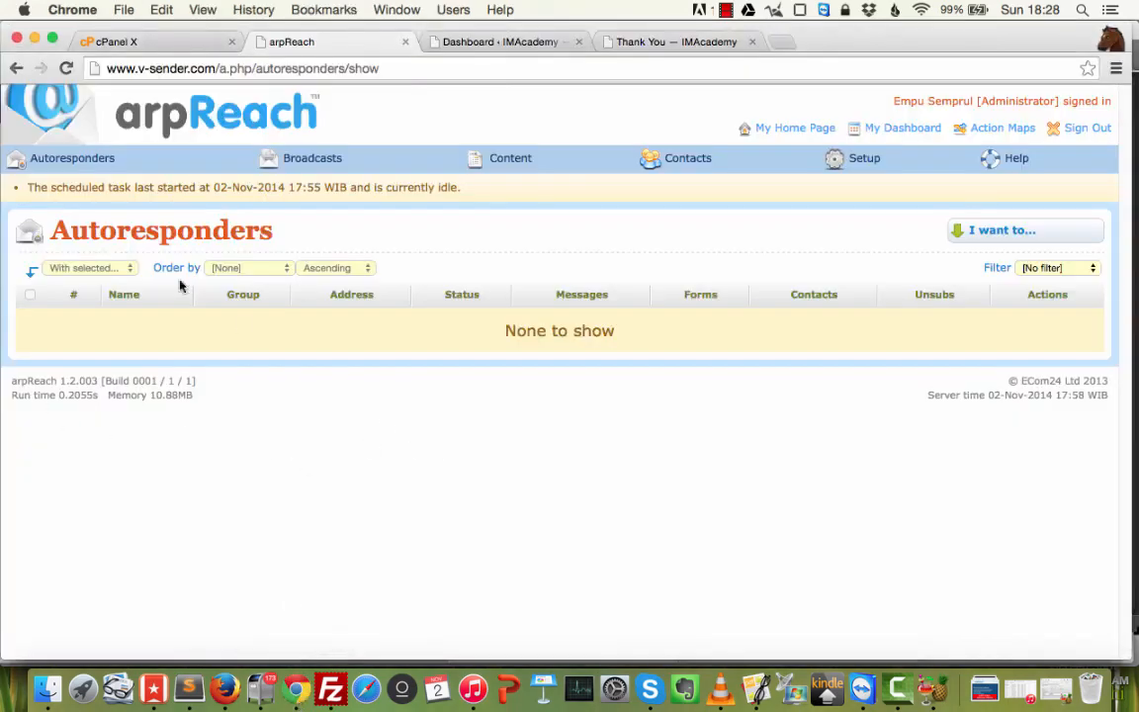
mouse_move(81, 158)
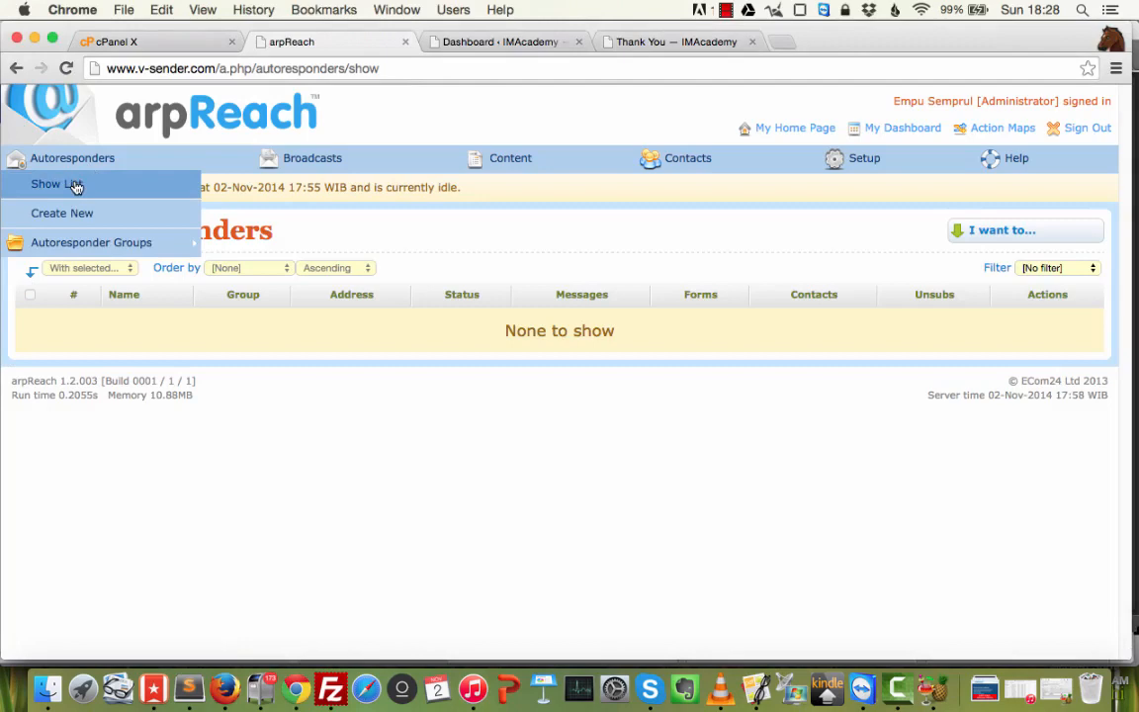
click(76, 186)
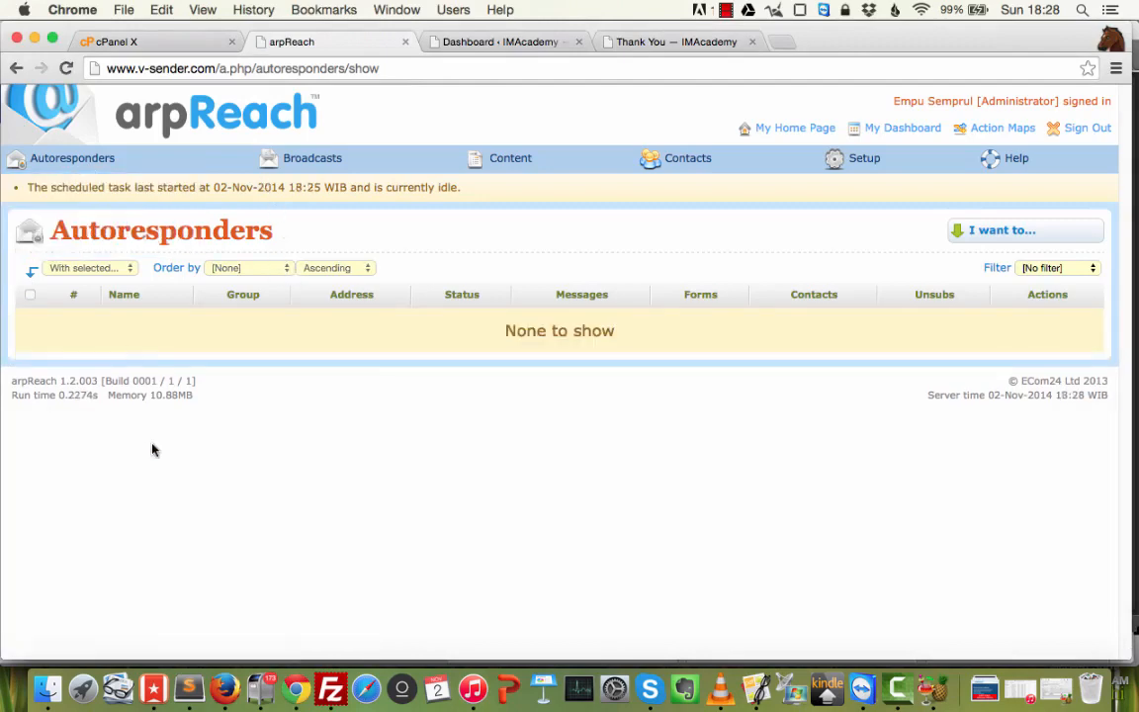
mouse_move(988, 234)
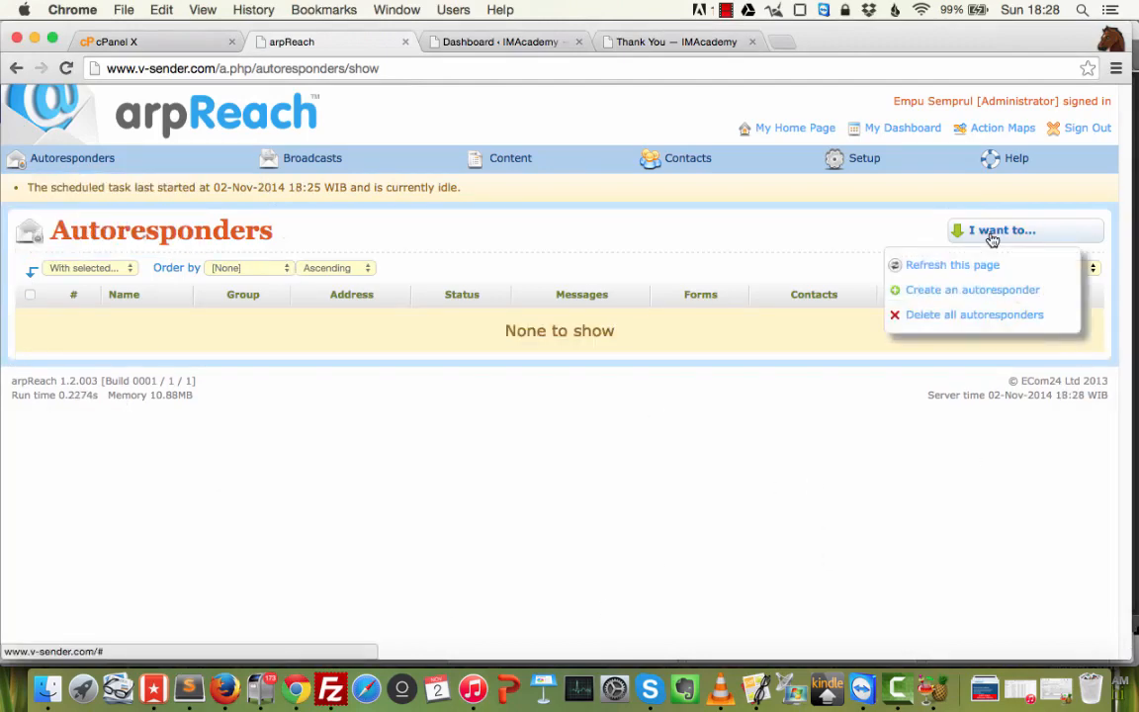
click(971, 290)
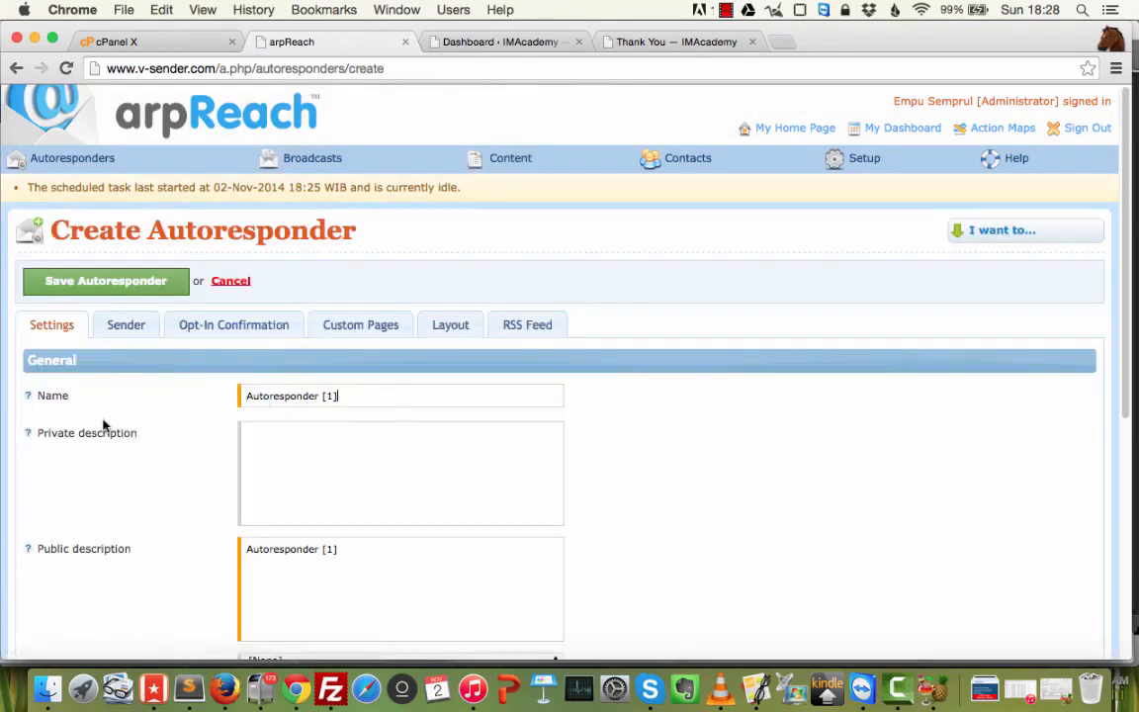
Name the autoresponder 'Empu Autoresponder'.
text(Empu Atu)
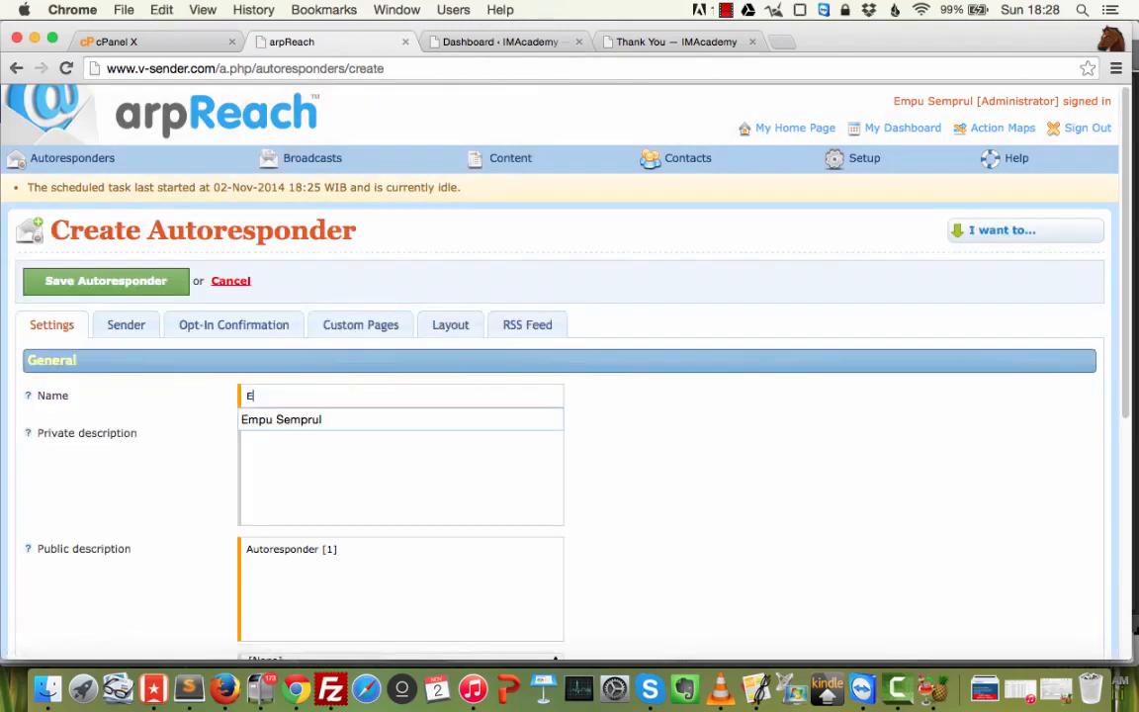
key(BackSpace)
key(BackSpace)
text(utoresponder)
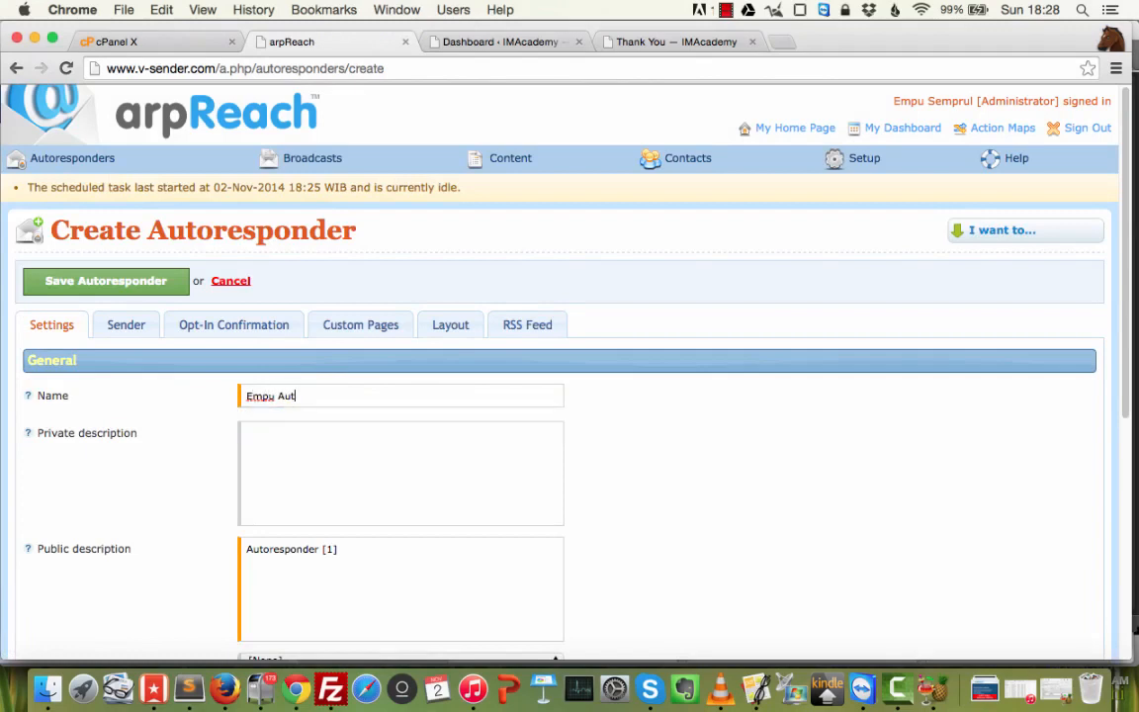
key(Tab)
Set the private description to 'Ini adalah autoresponder milik' followed by the owner's name.
text(Ini adal)
key(super+a)
text(Ini adalah autorespond)
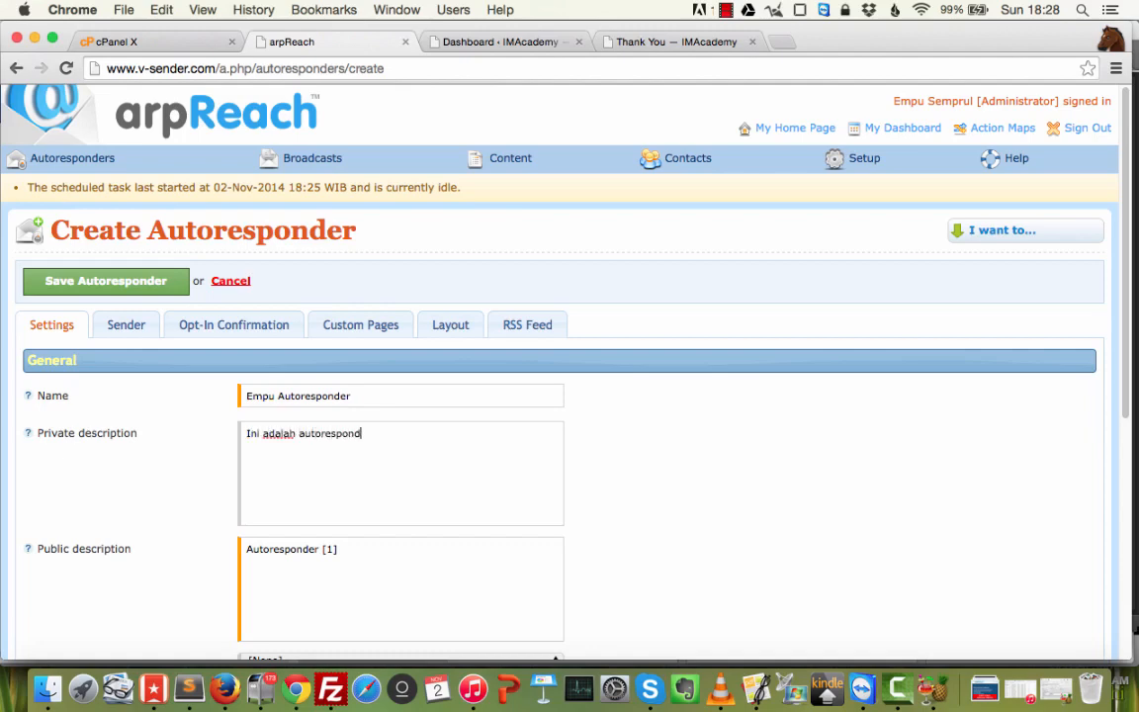
text(er milik Empu Sempurl)
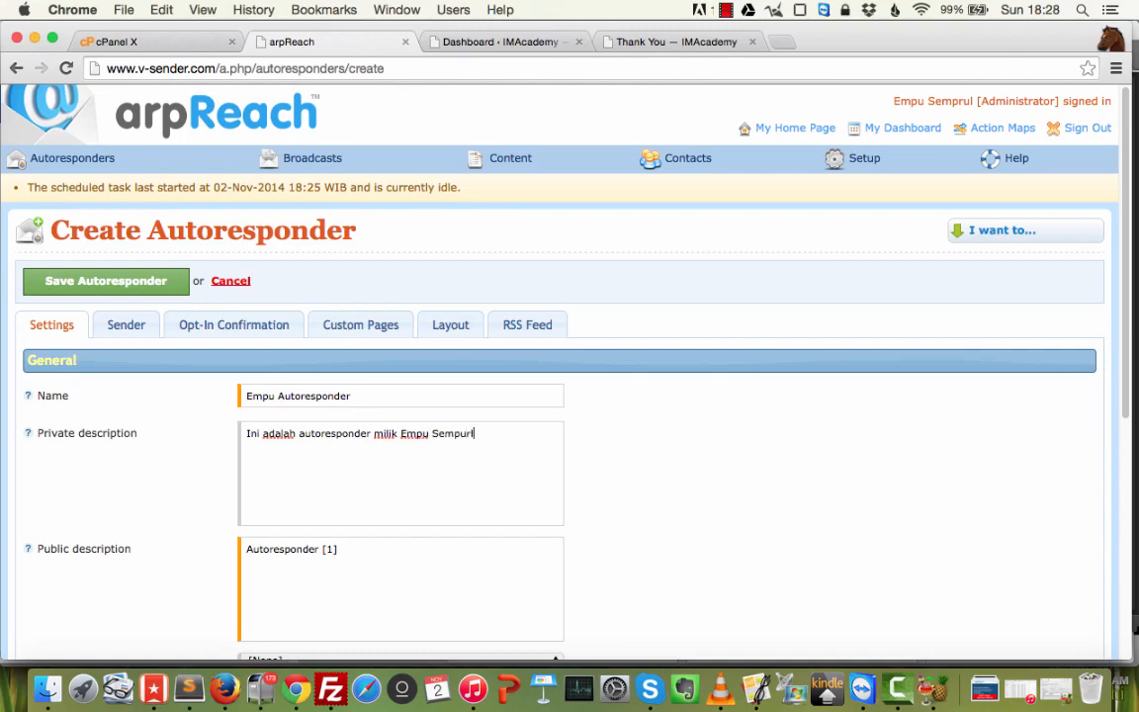
key(Tab)
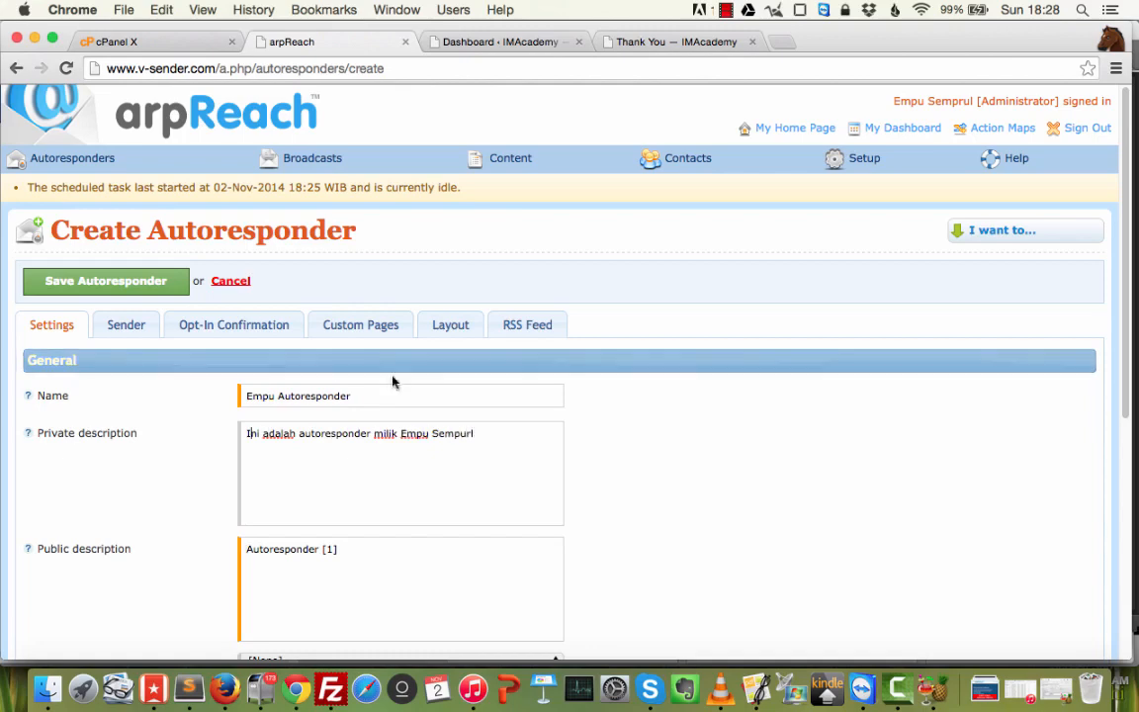
click(488, 436)
key(BackSpace)
key(BackSpace)
key(BackSpace)
text(rul)
Replace the public description with the owner's newsletter line ending 'rajanya marketing online.'.
key(super+a)
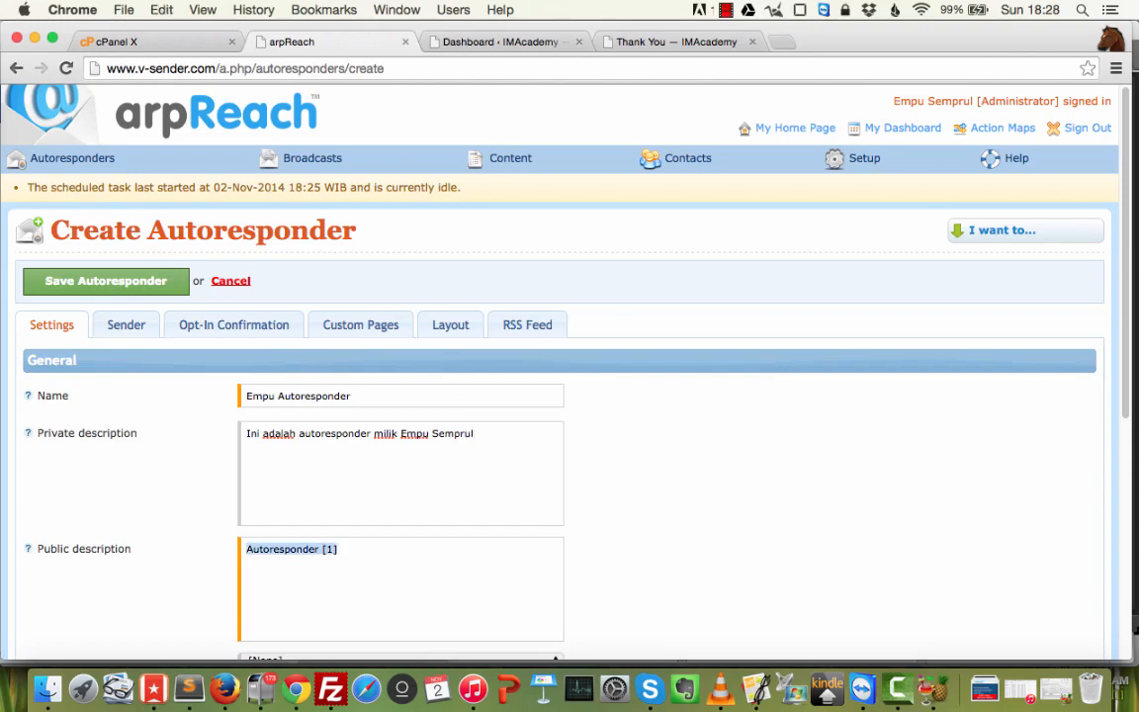
text(N)
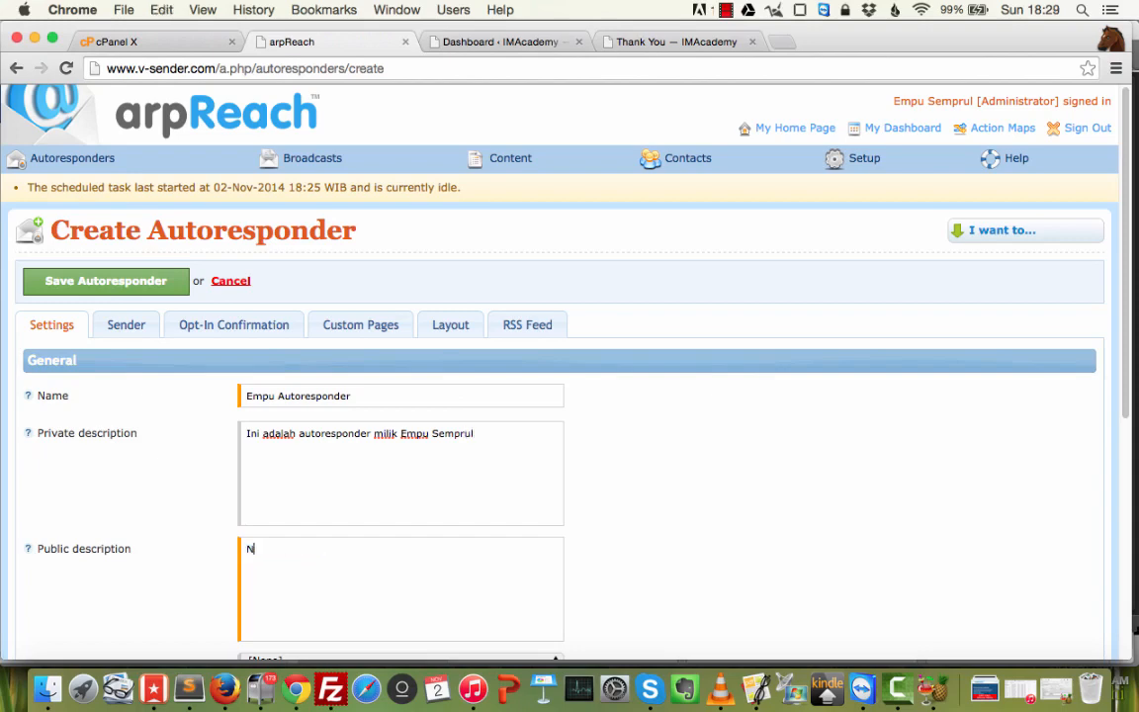
text(ewsletter Empu Sempurl)
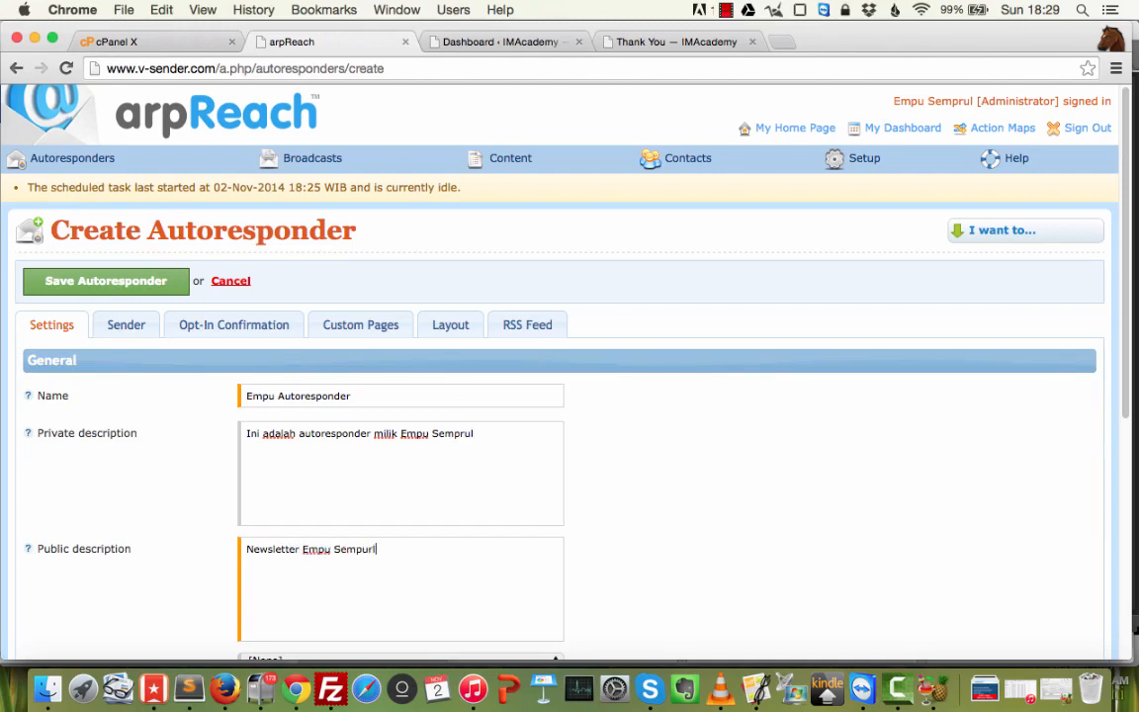
key(BackSpace)
key(BackSpace)
key(BackSpace)
text(rul, rajanya marketing online.)
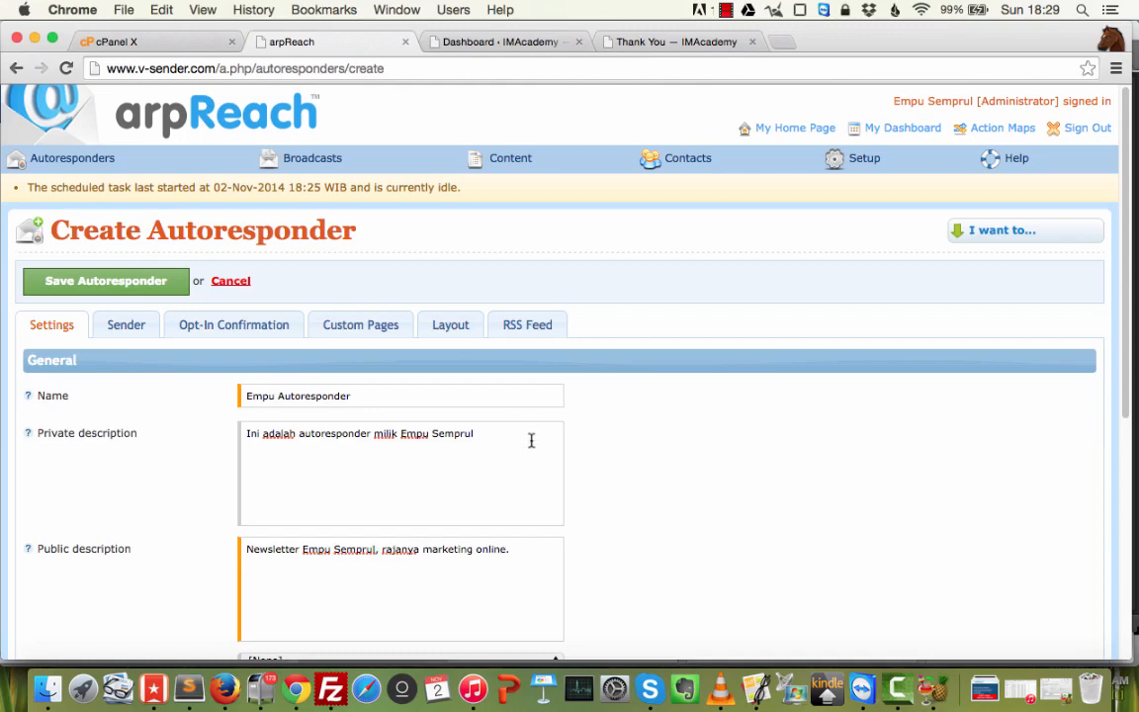
Check the autoresponder group choices and keep the group as [None].
scroll(542, 453, down, 8)
scroll(542, 448, up, 5)
scroll(542, 448, down, 2)
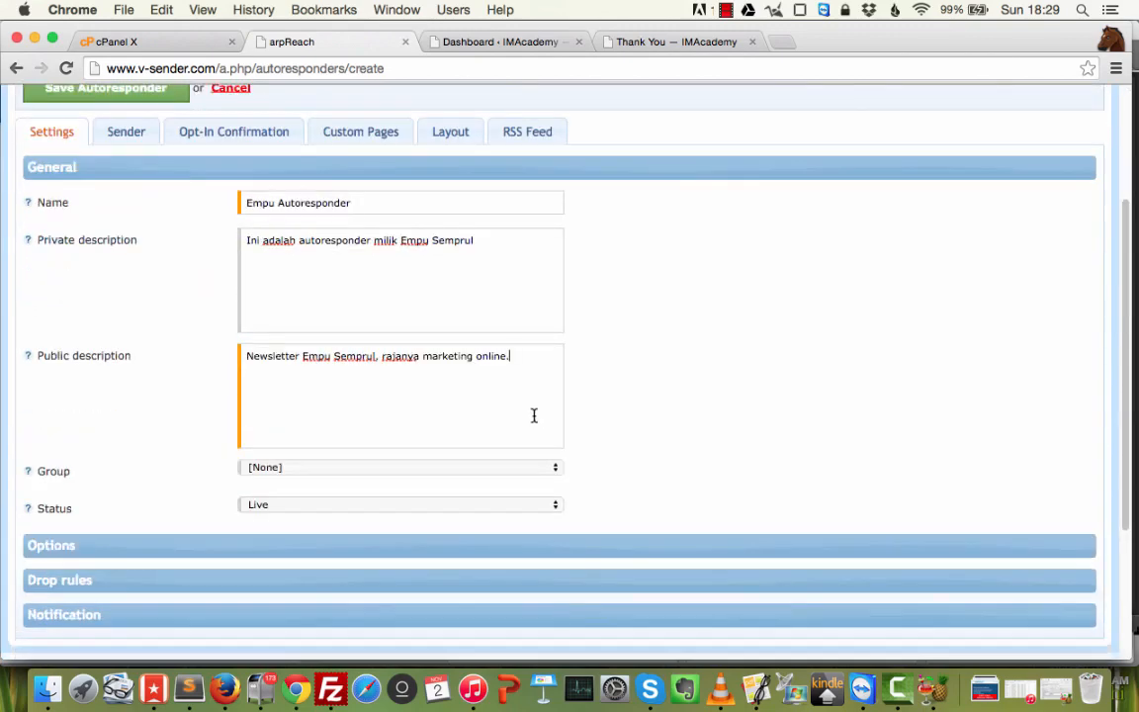
click(316, 466)
click(316, 466)
Review the Options, Drop rules and Notification sections.
click(257, 545)
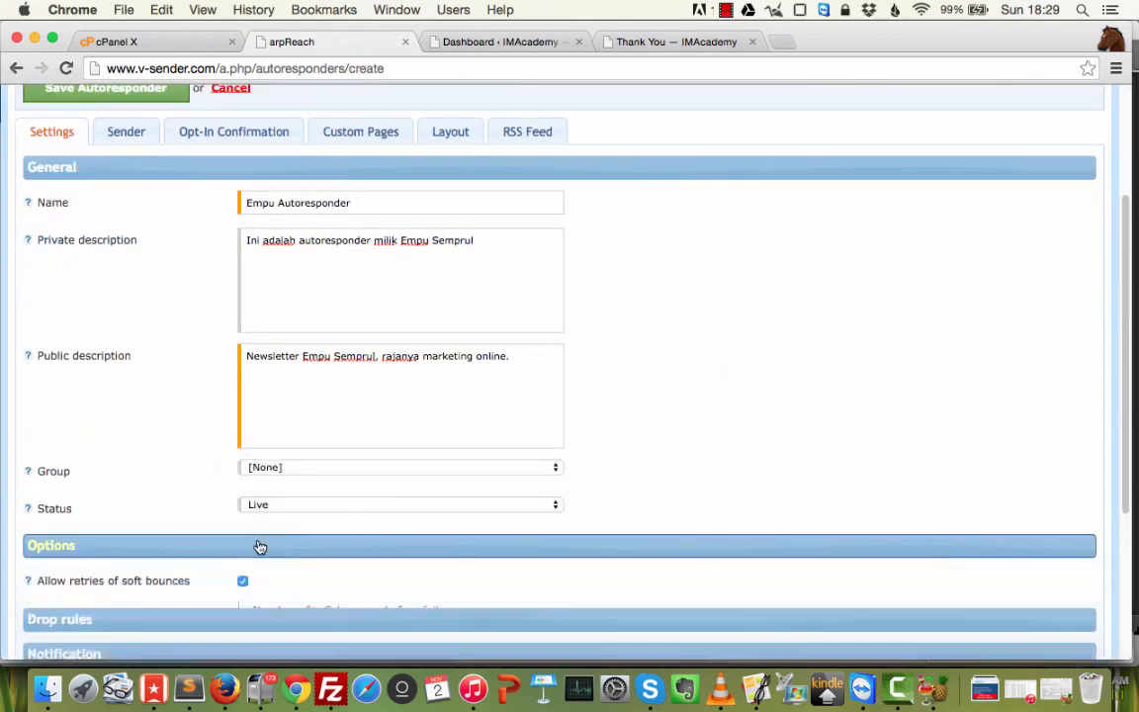
scroll(566, 348, down, 5)
click(330, 268)
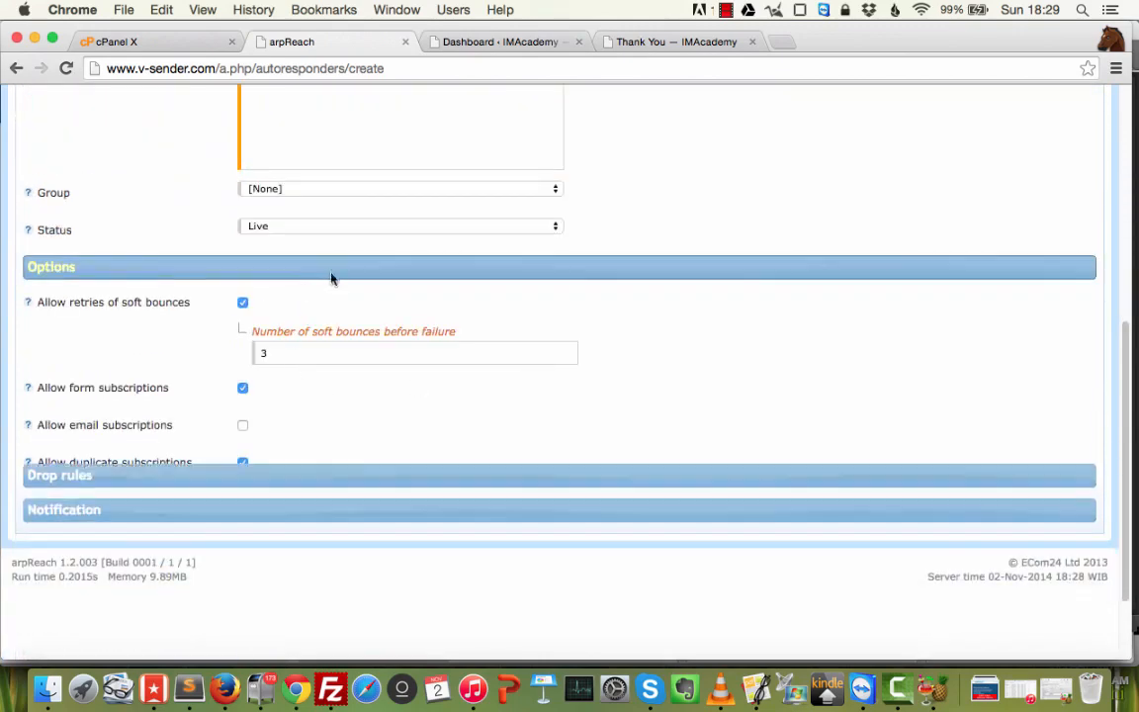
click(255, 366)
click(279, 368)
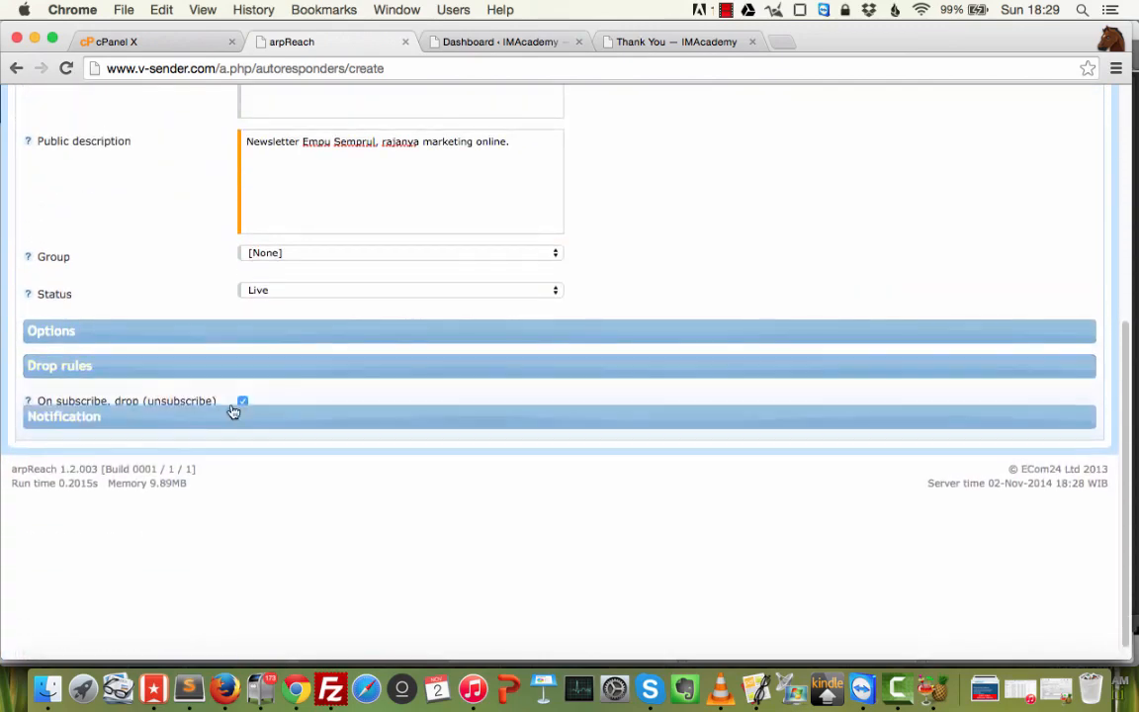
click(235, 401)
click(231, 407)
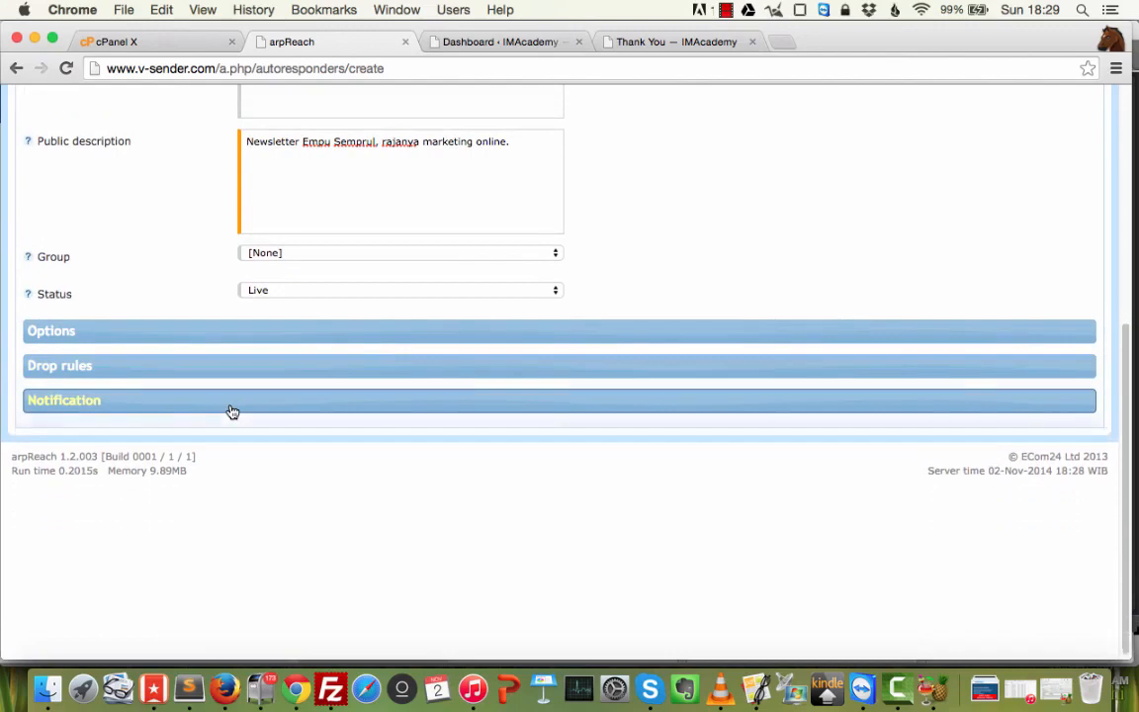
click(230, 408)
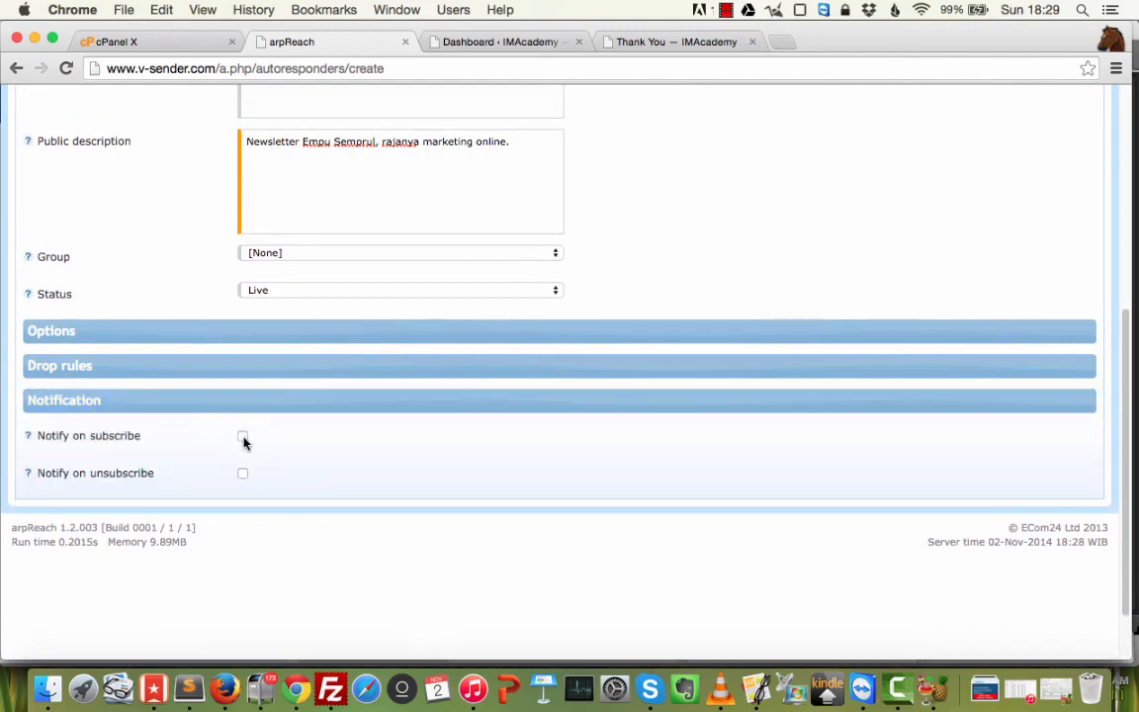
Toggle Notify on subscribe on and back off, then show the Sender settings.
click(242, 438)
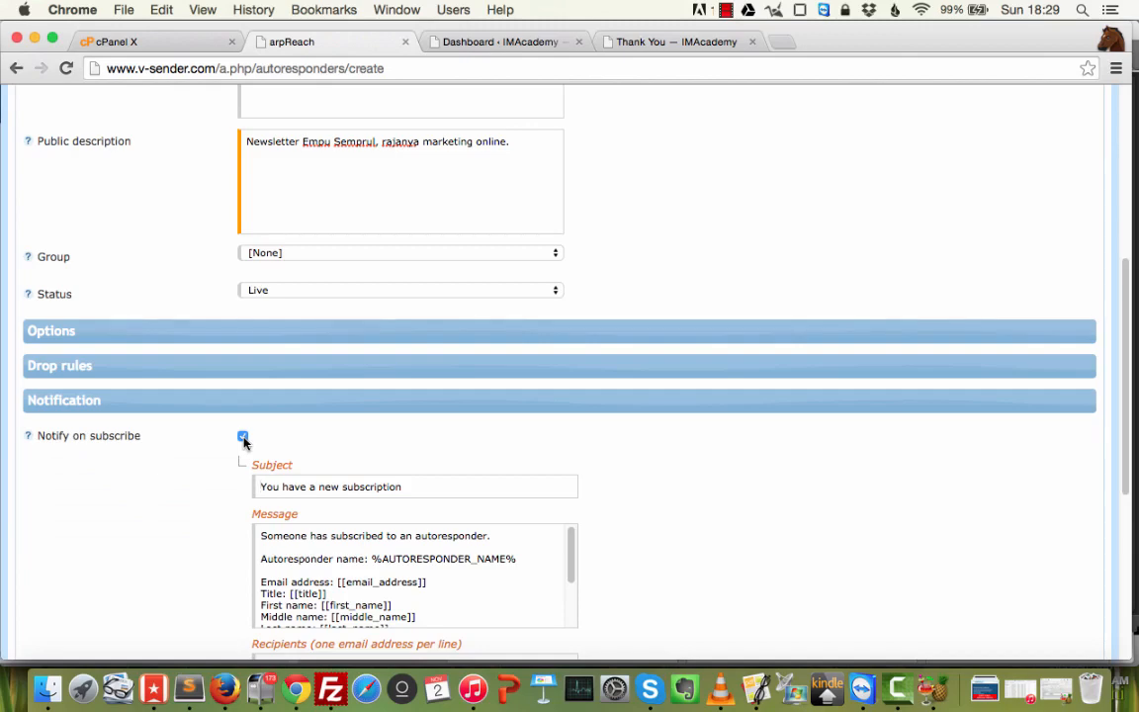
scroll(632, 505, down, 3)
scroll(607, 501, down, 1)
scroll(524, 480, up, 4)
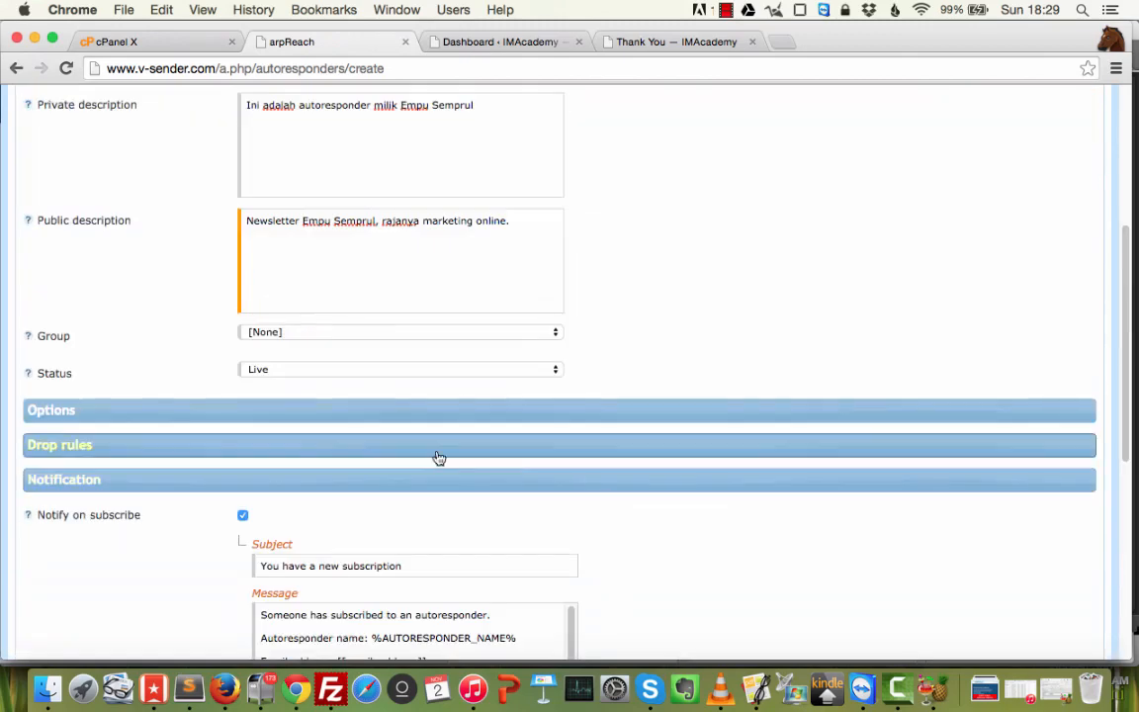
click(244, 515)
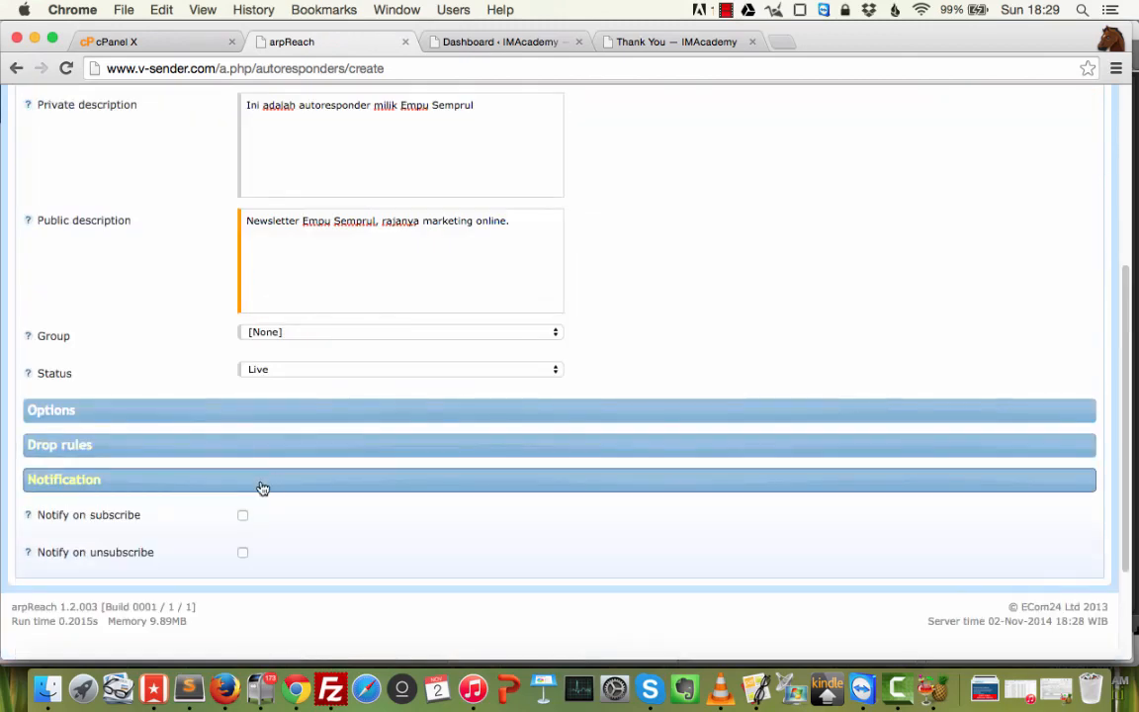
click(287, 487)
scroll(290, 491, up, 5)
click(135, 324)
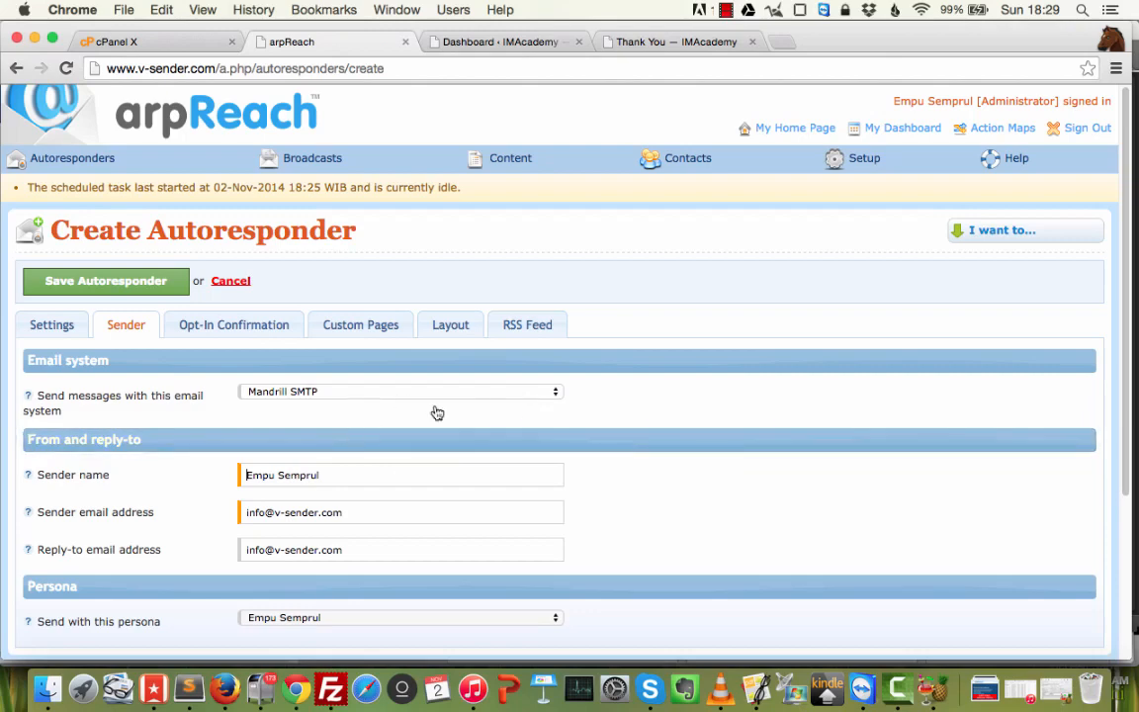
scroll(381, 633, down, 2)
click(381, 562)
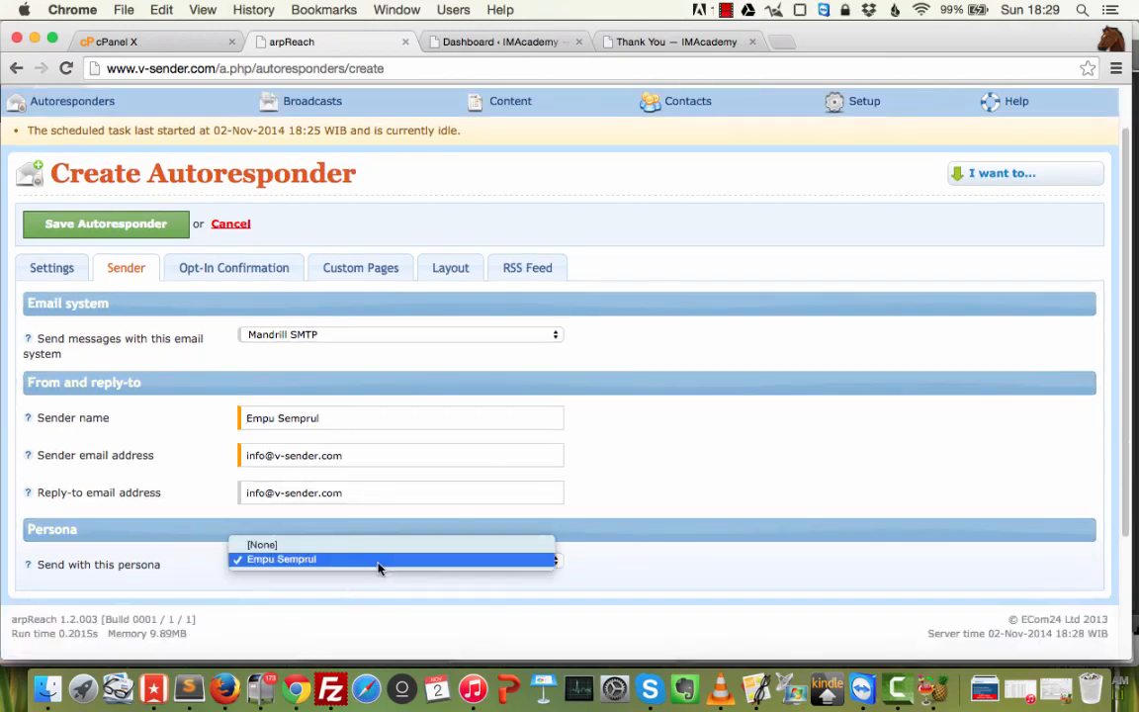
click(659, 589)
scroll(385, 593, up, 1)
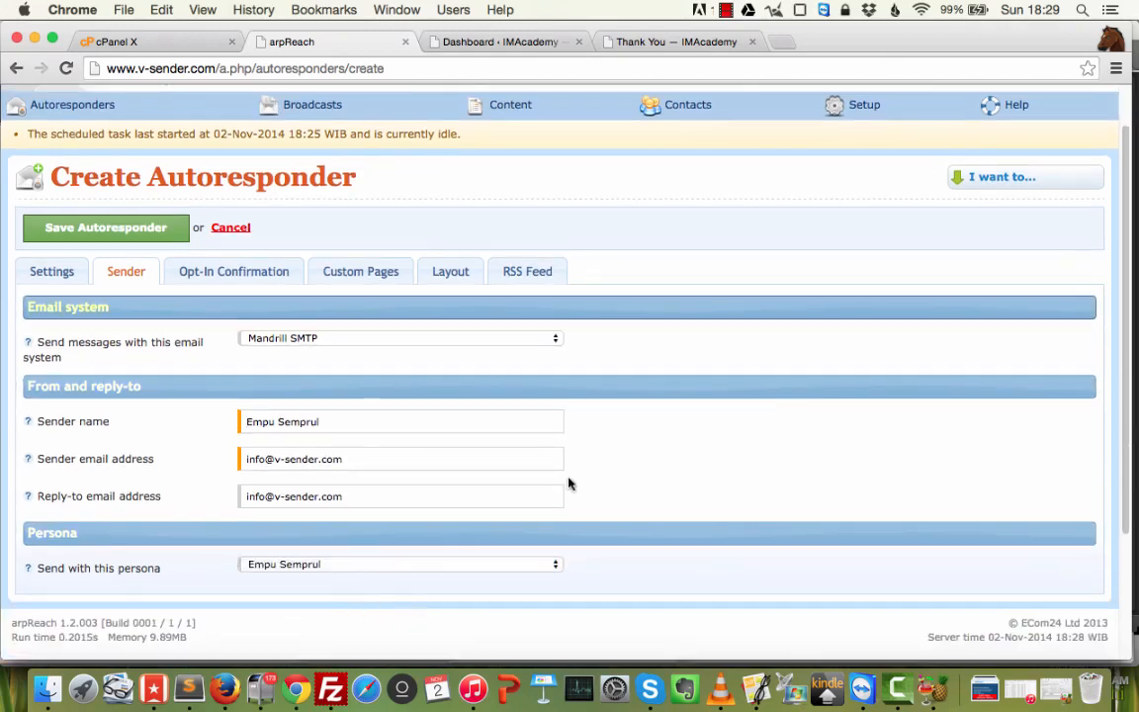
scroll(890, 237, up, 2)
mouse_move(860, 150)
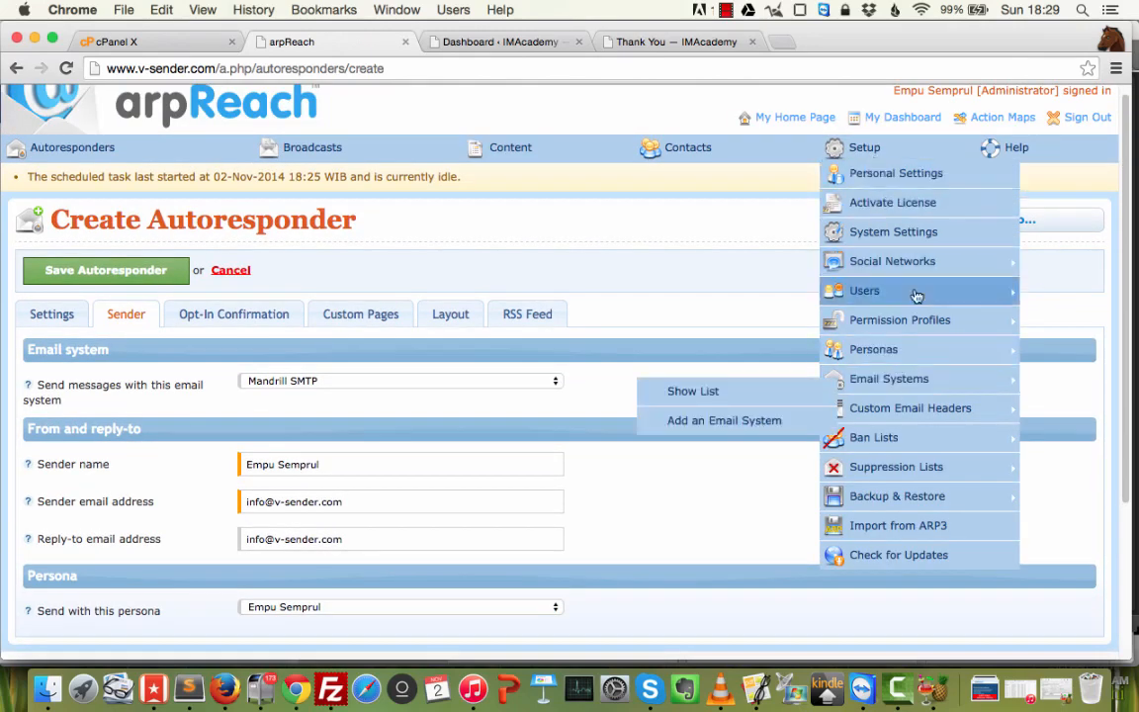
mouse_move(907, 362)
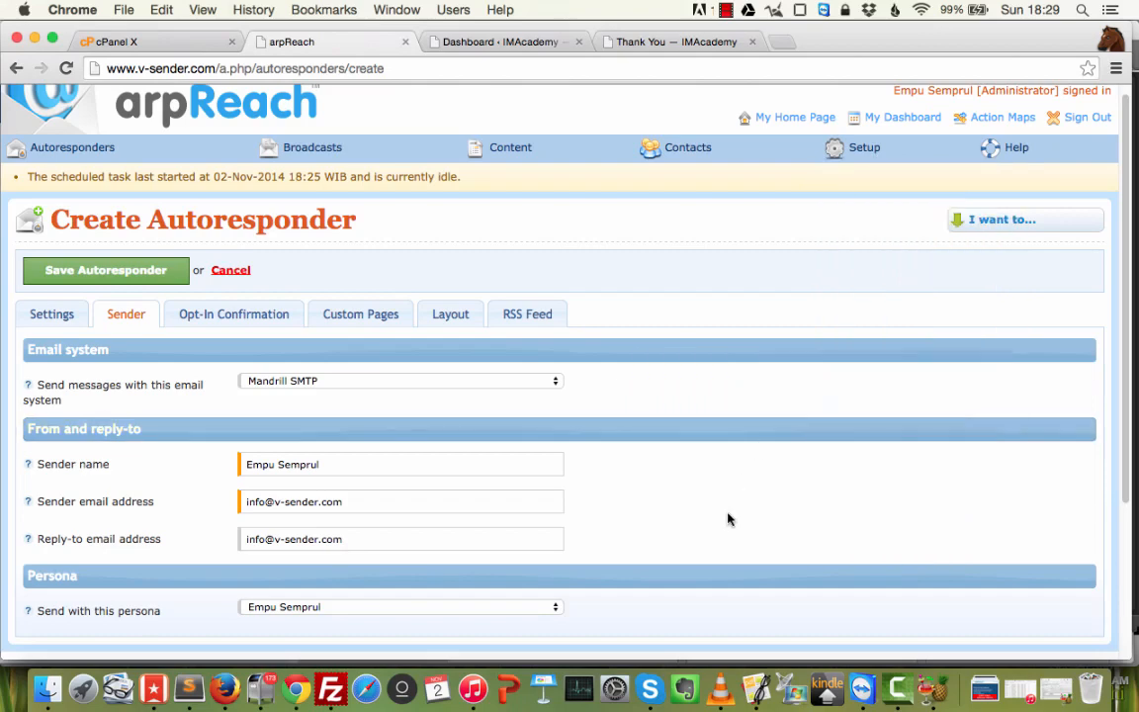
scroll(405, 469, down, 2)
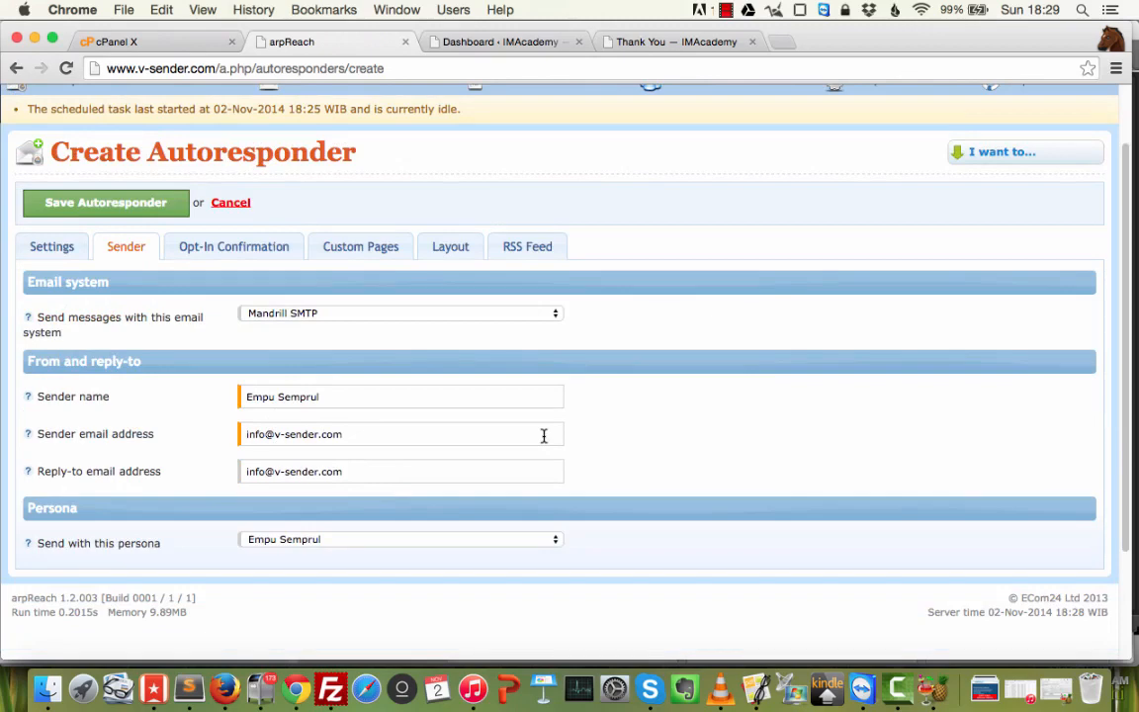
click(374, 441)
drag(273, 434, 548, 435)
text(empusempurl.com)
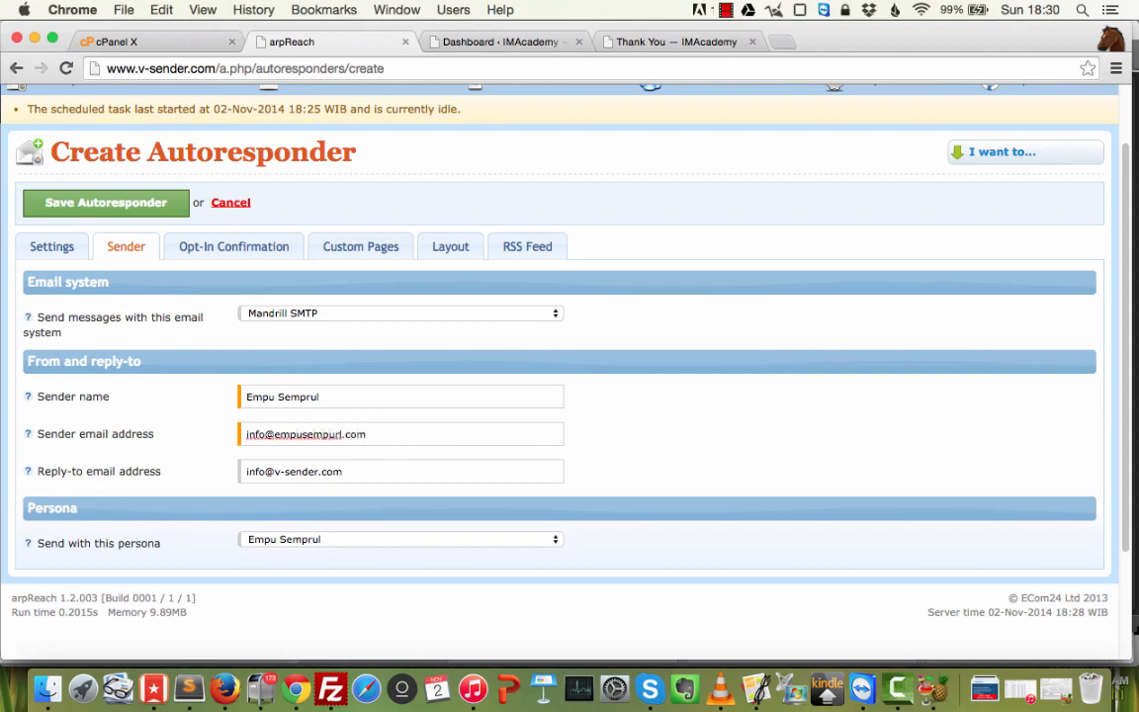
key(Tab)
click(330, 435)
key(BackSpace)
text(u)
key(super+a)
key(super+c)
click(356, 476)
key(super+a)
key(super+v)
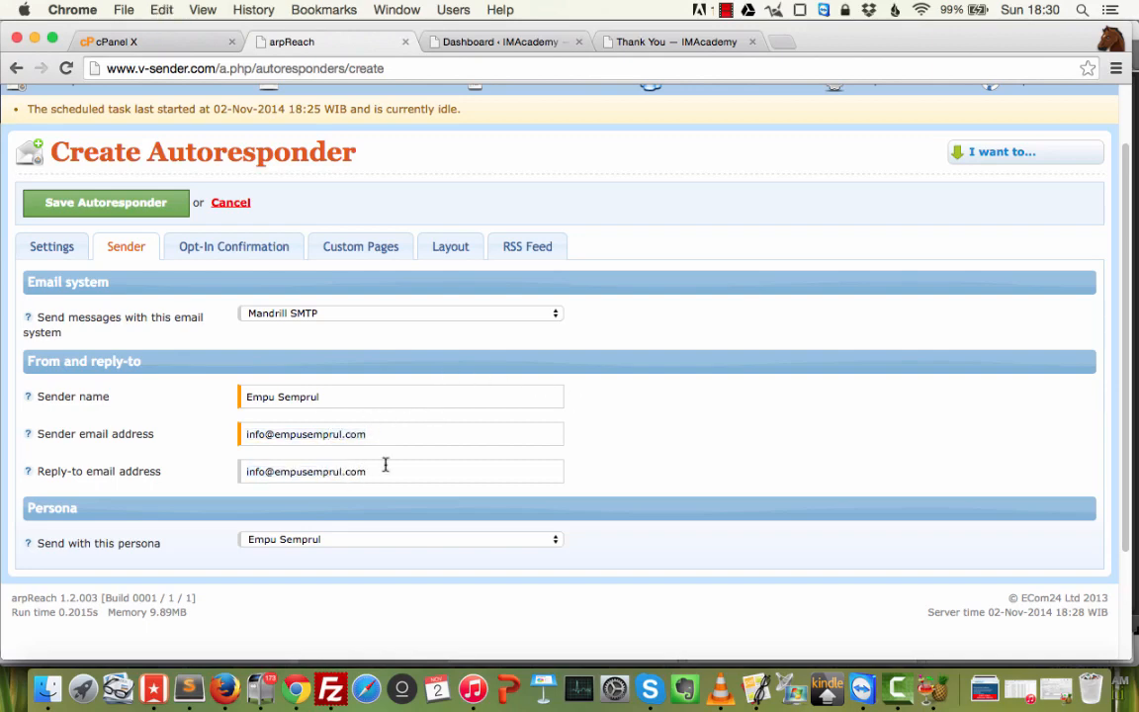
key(super+z)
key(super+z)
key(super+z)
key(super+z)
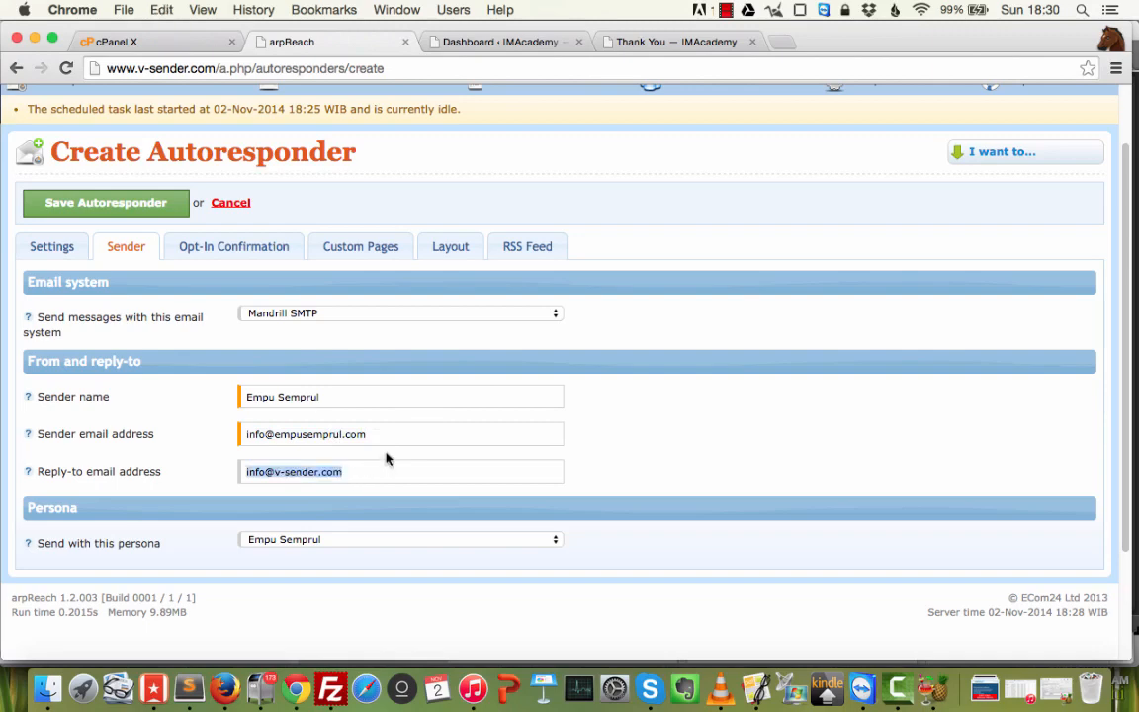
key(super+z)
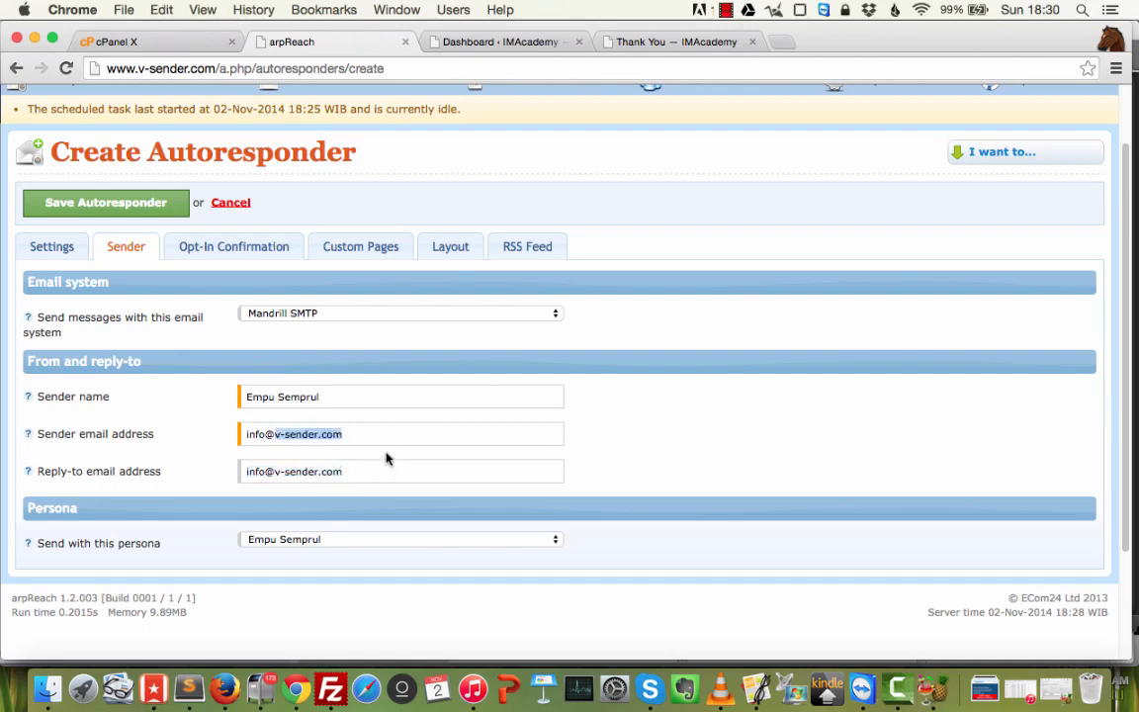
click(729, 437)
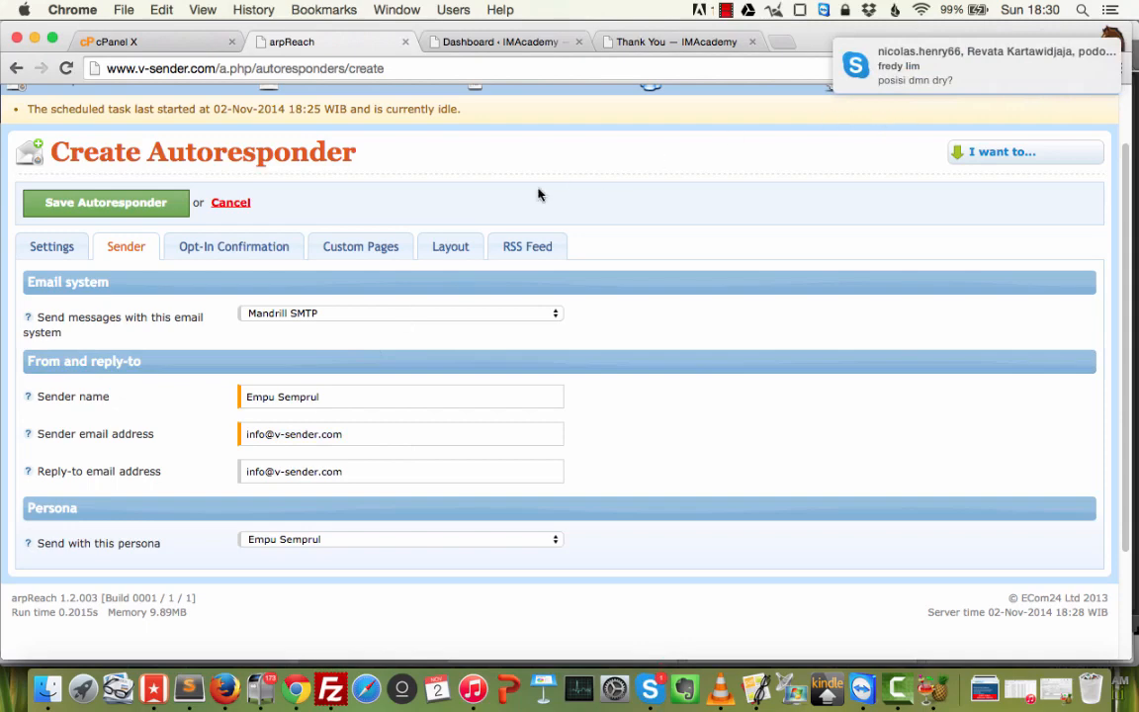
click(244, 252)
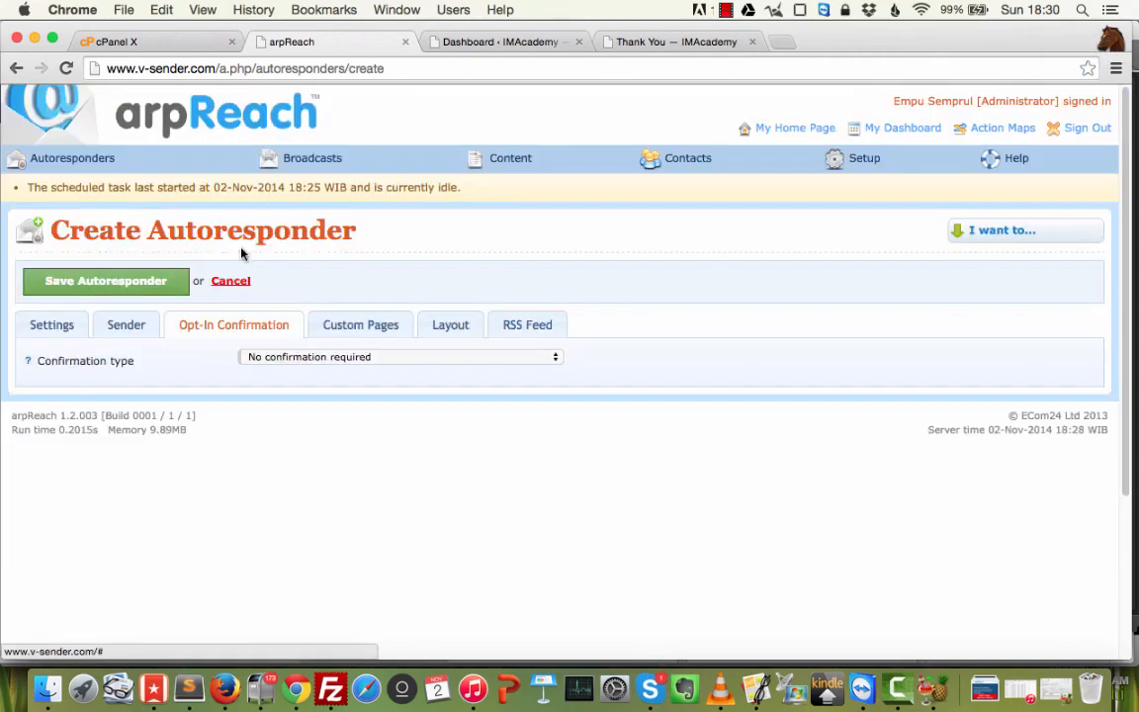
click(400, 361)
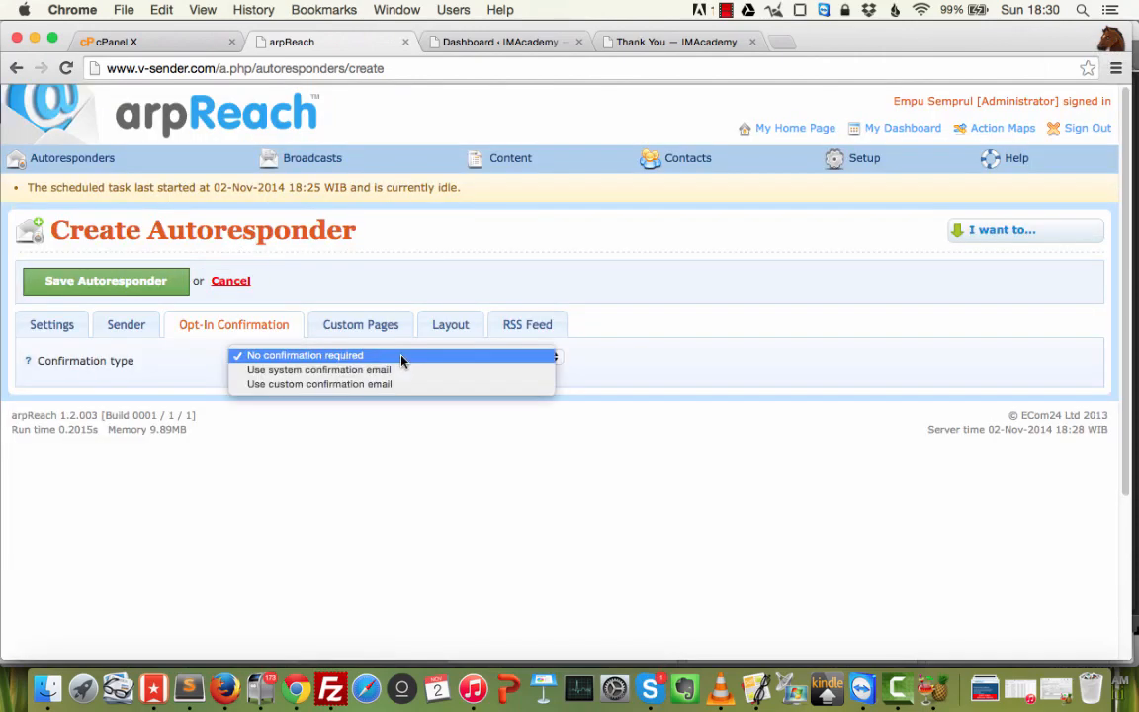
click(839, 389)
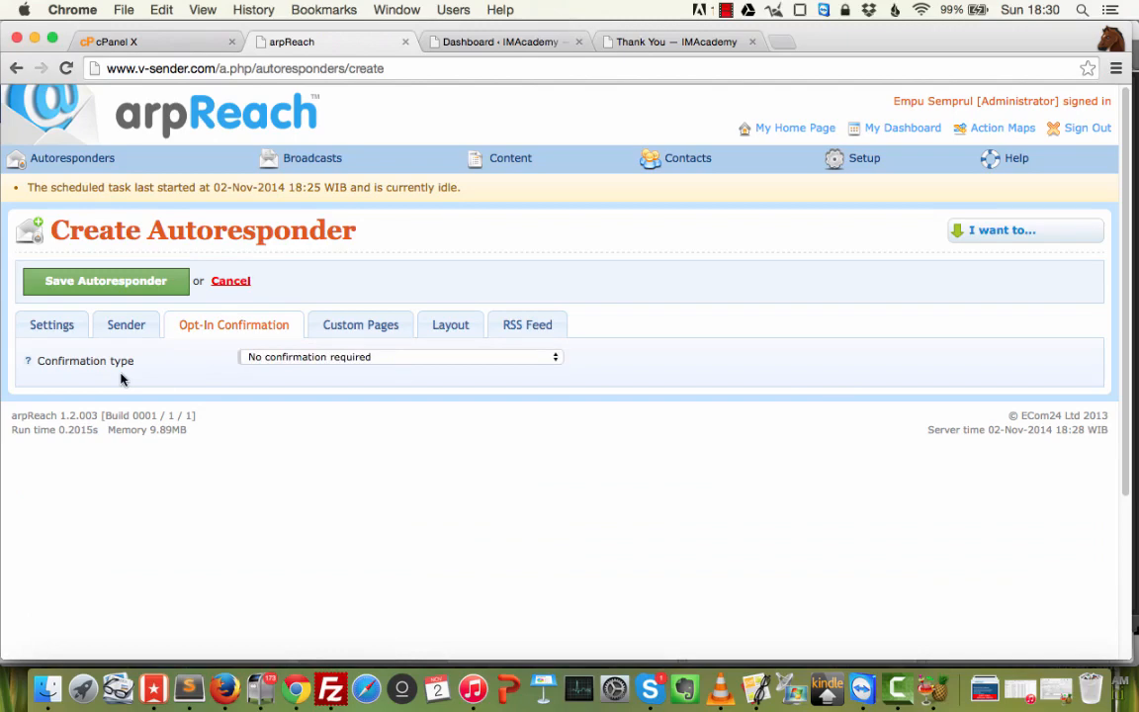
click(374, 356)
click(685, 364)
click(381, 328)
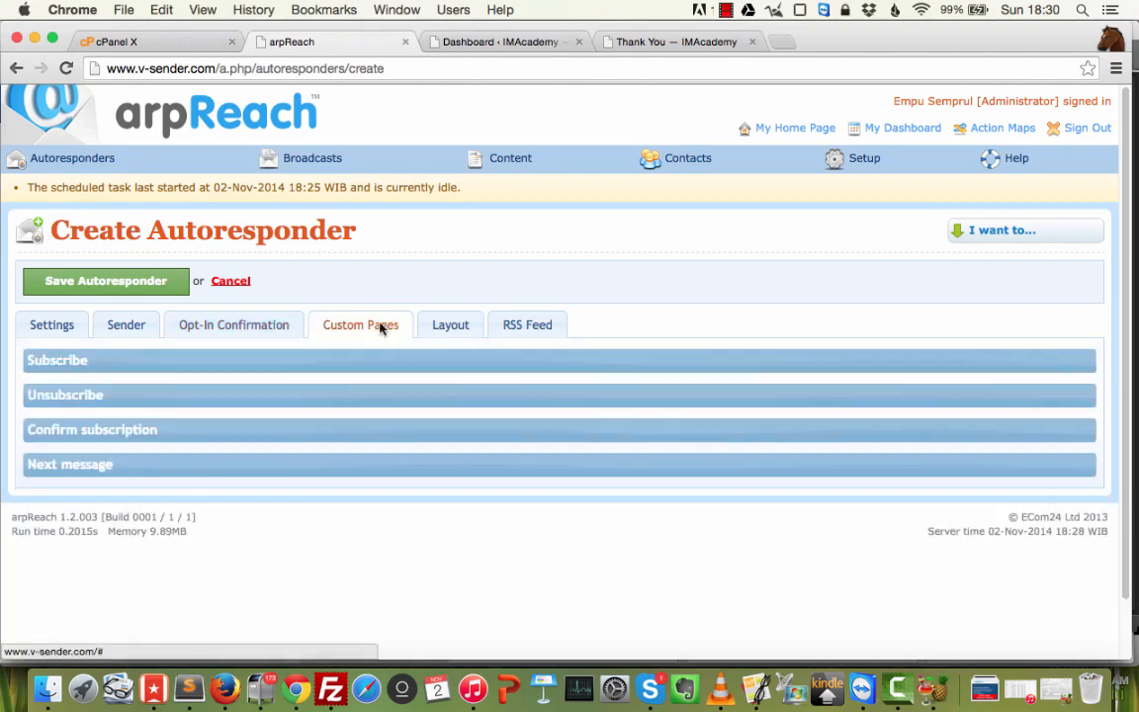
click(197, 362)
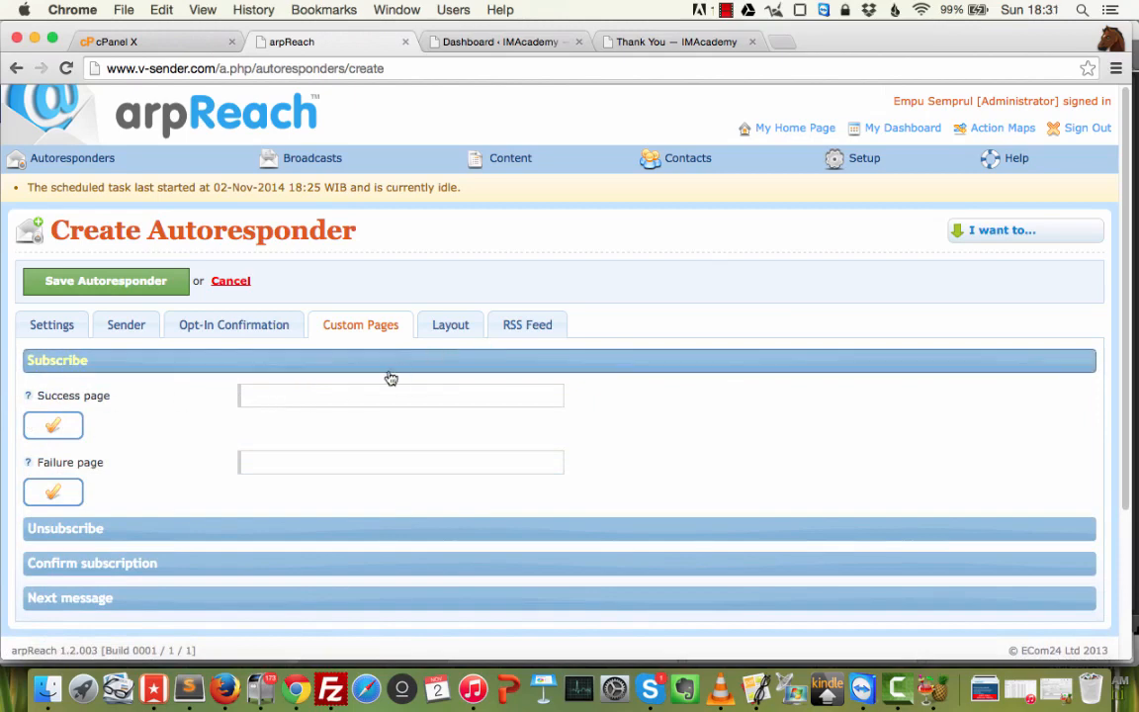
click(664, 42)
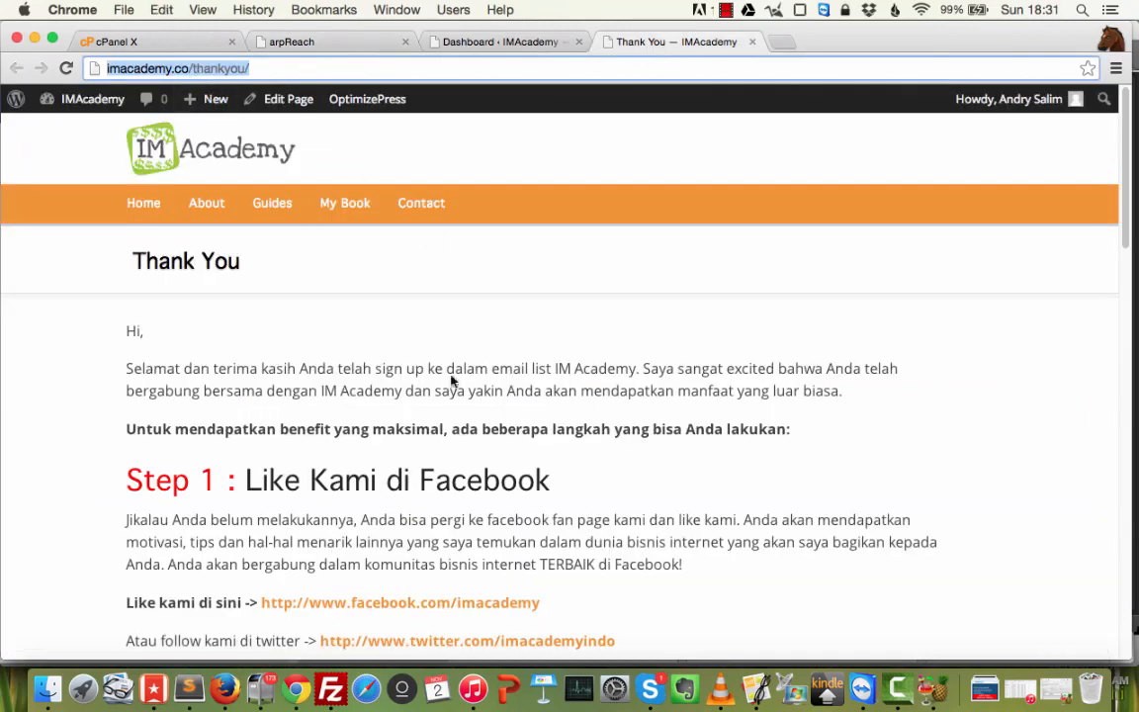
click(302, 49)
click(320, 394)
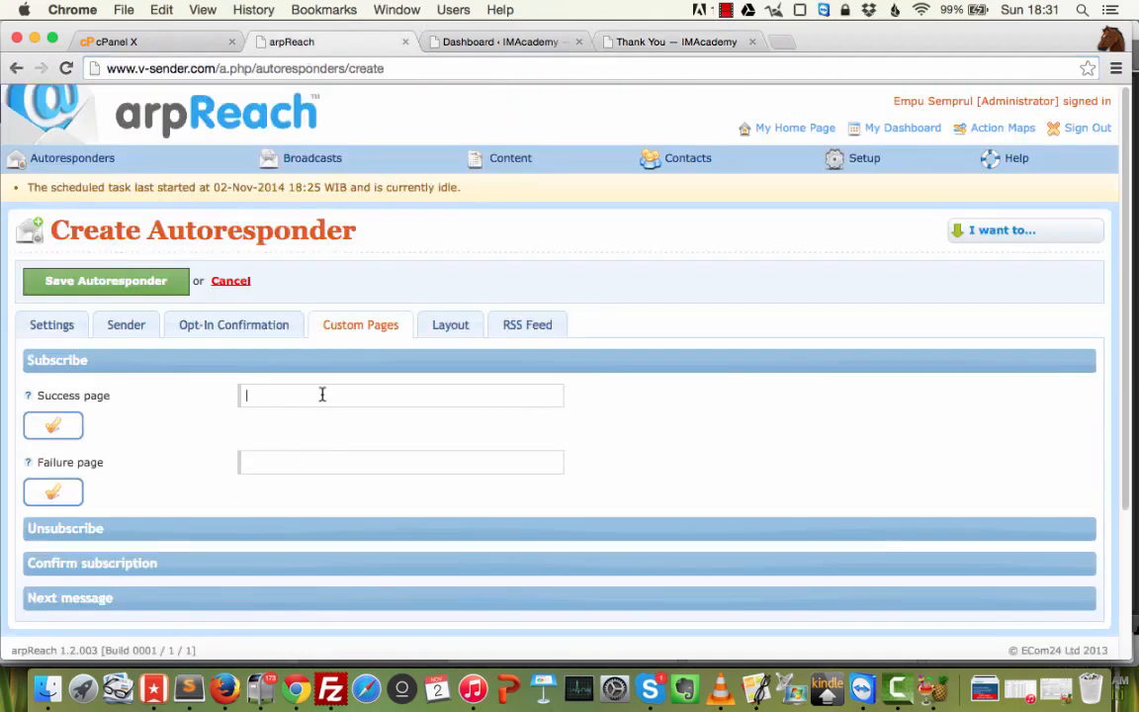
key(cmd+v)
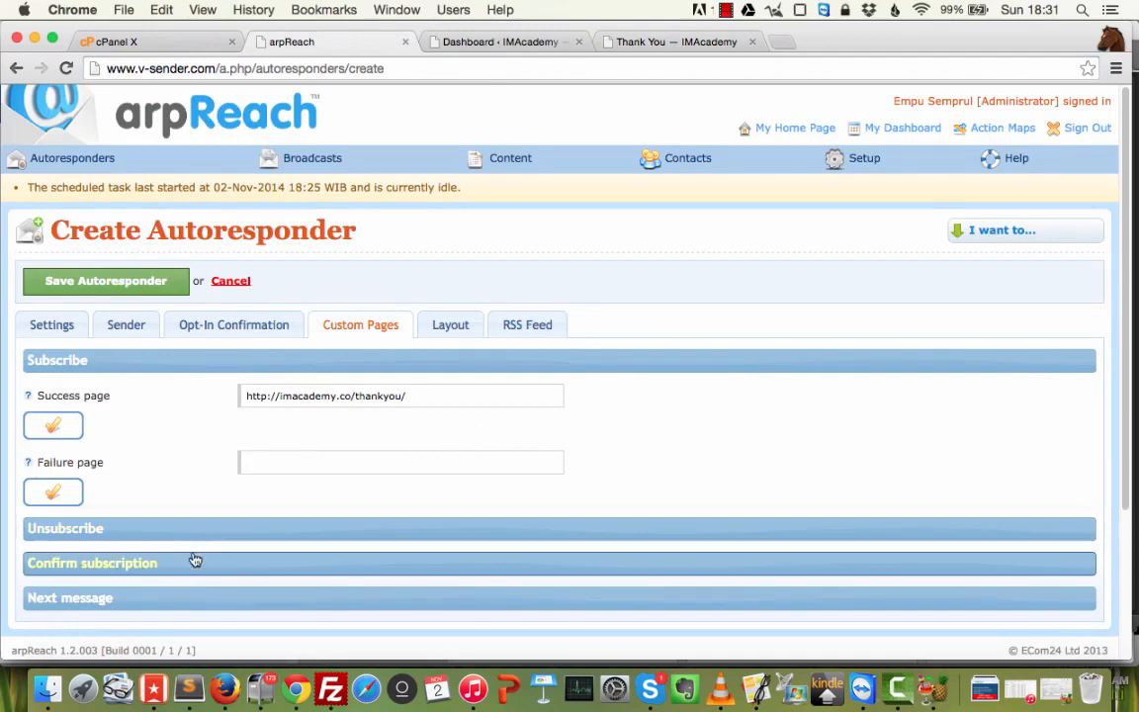
Leave the Unsubscribe success page address blank.
click(218, 531)
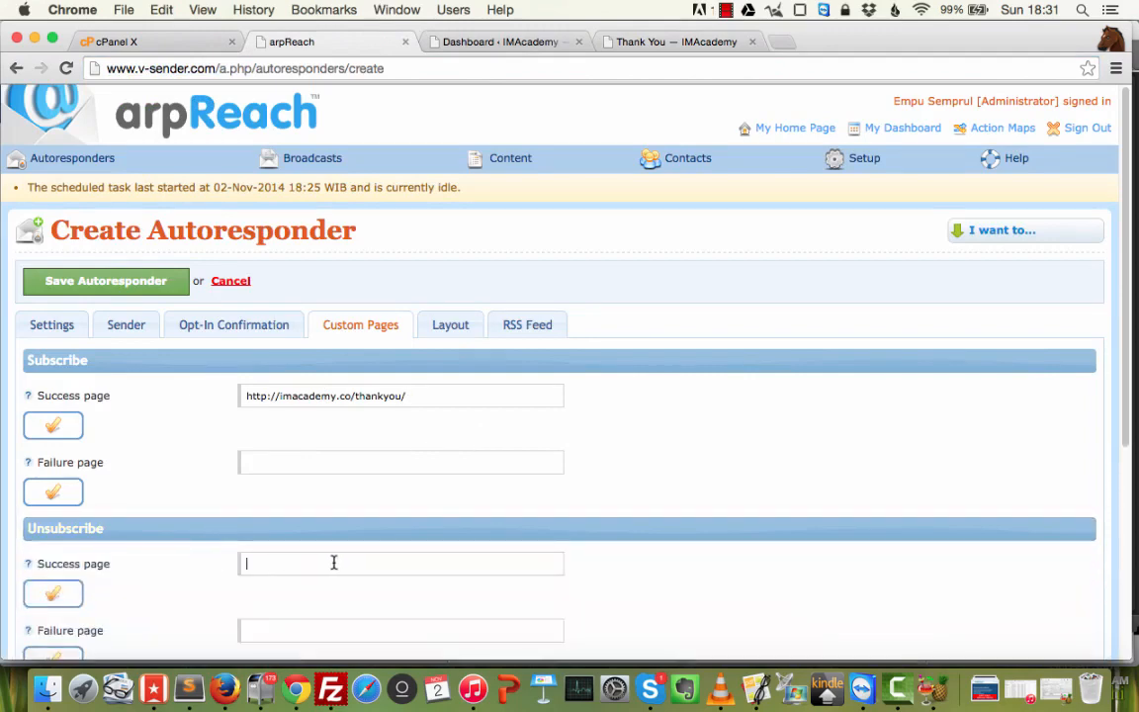
click(333, 562)
key(super+v)
key(alt+shift+Left)
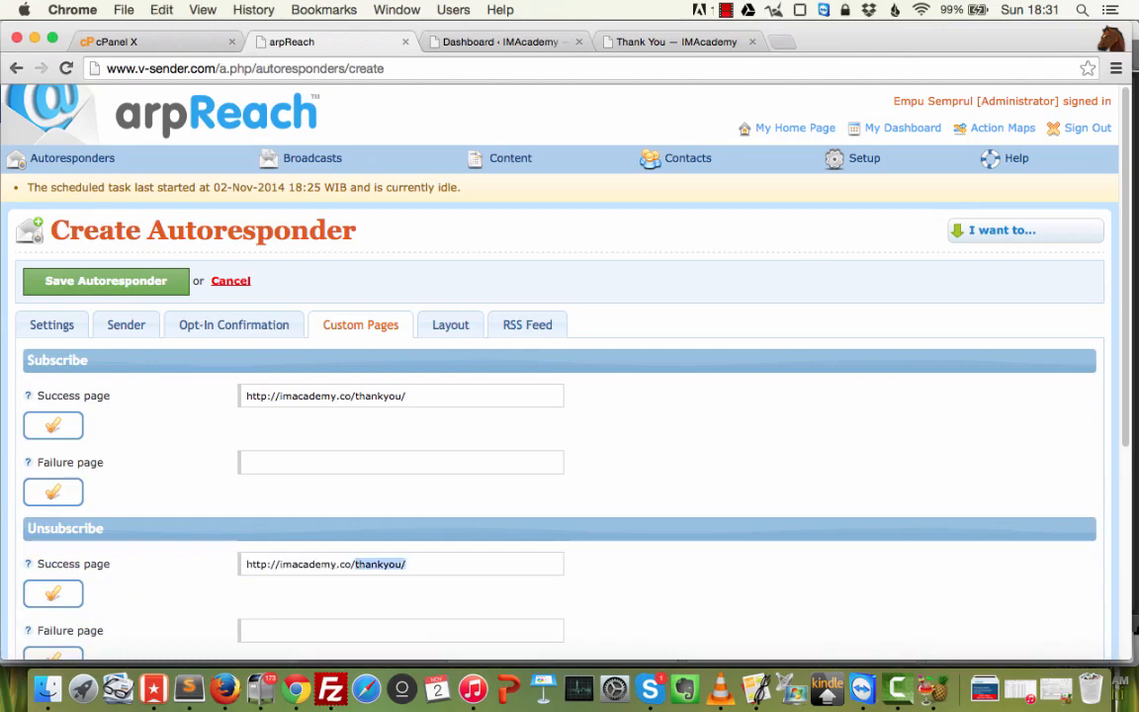
text(bye)
key(super+a)
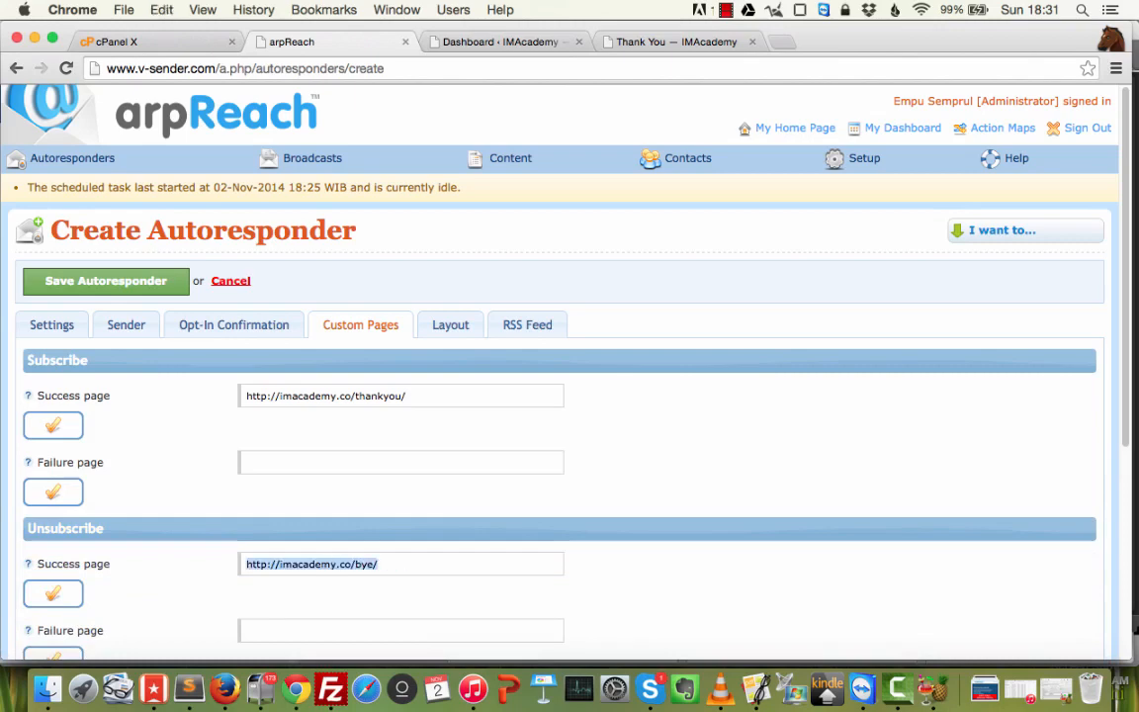
key(super+x)
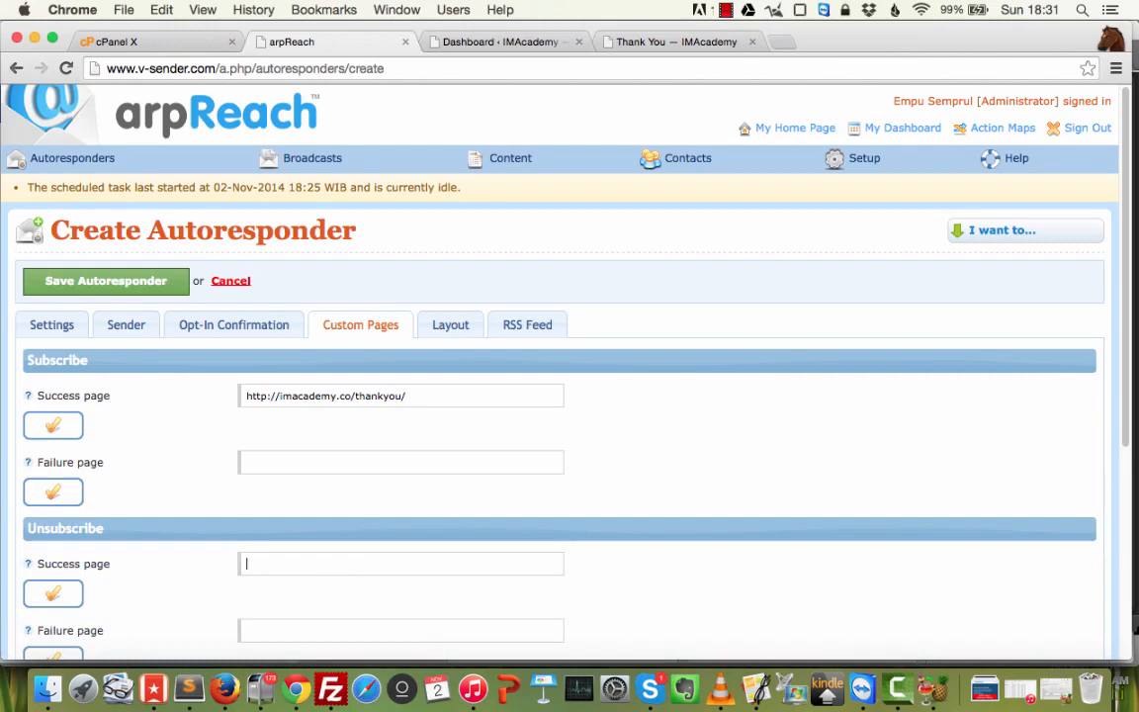
scroll(325, 511, down, 5)
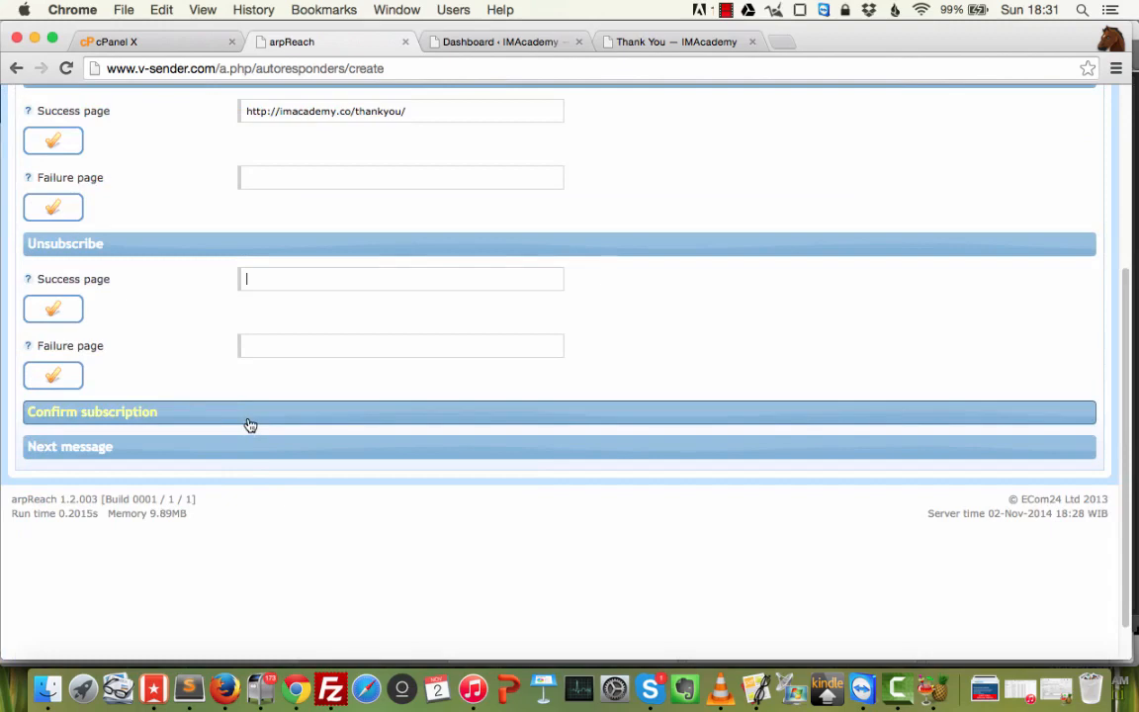
click(236, 246)
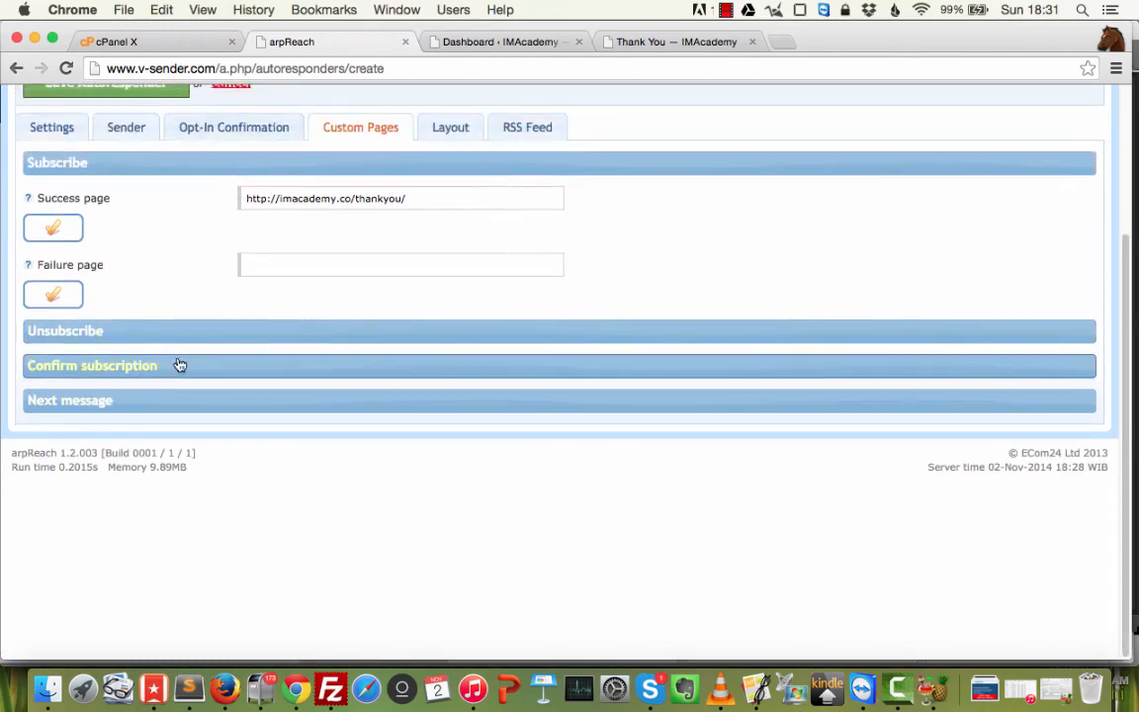
Review Confirm subscription and recheck the Subscribe success address, then go to Layout.
click(180, 365)
click(186, 368)
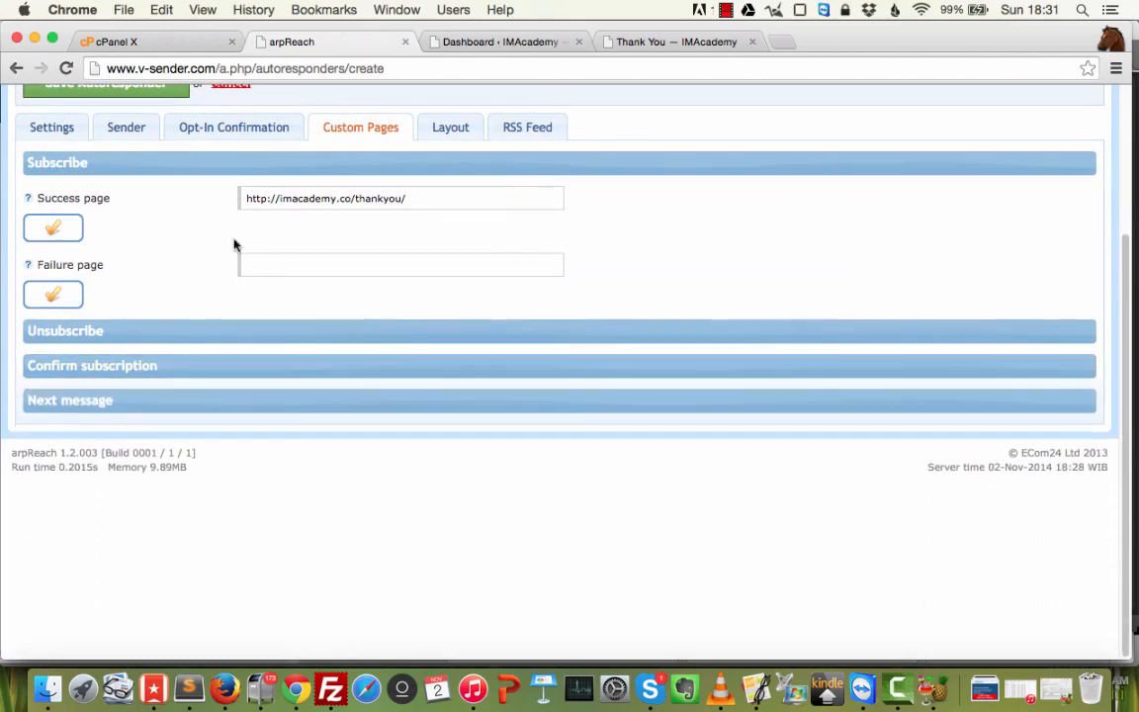
click(214, 162)
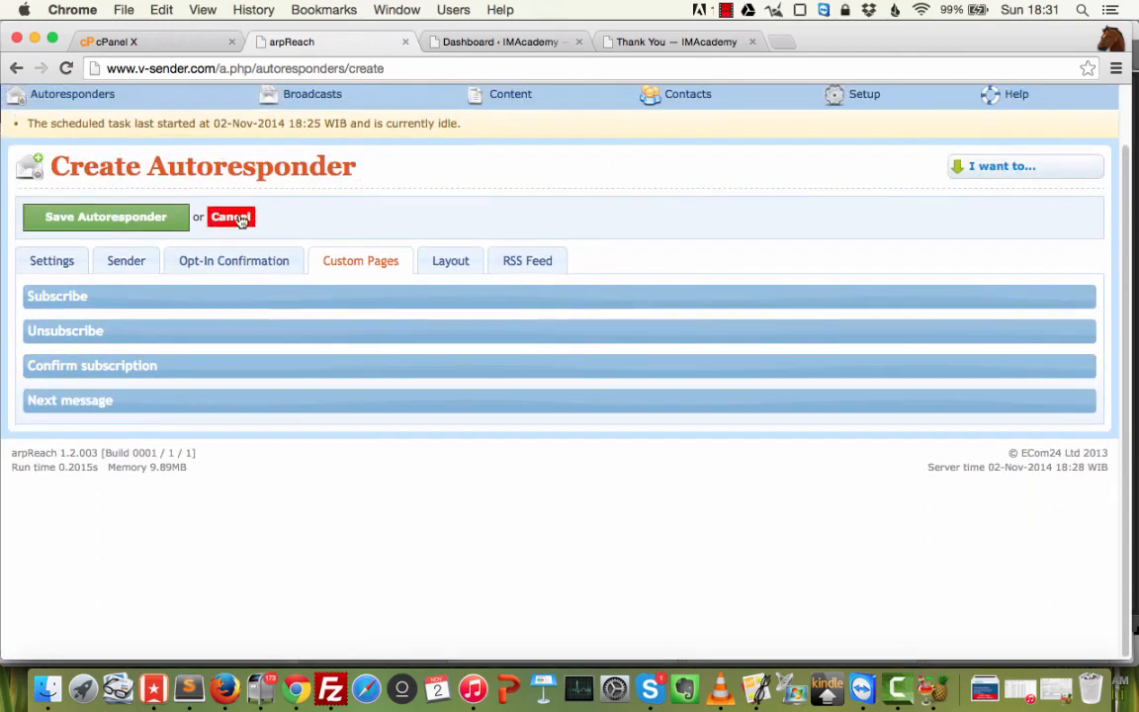
click(245, 294)
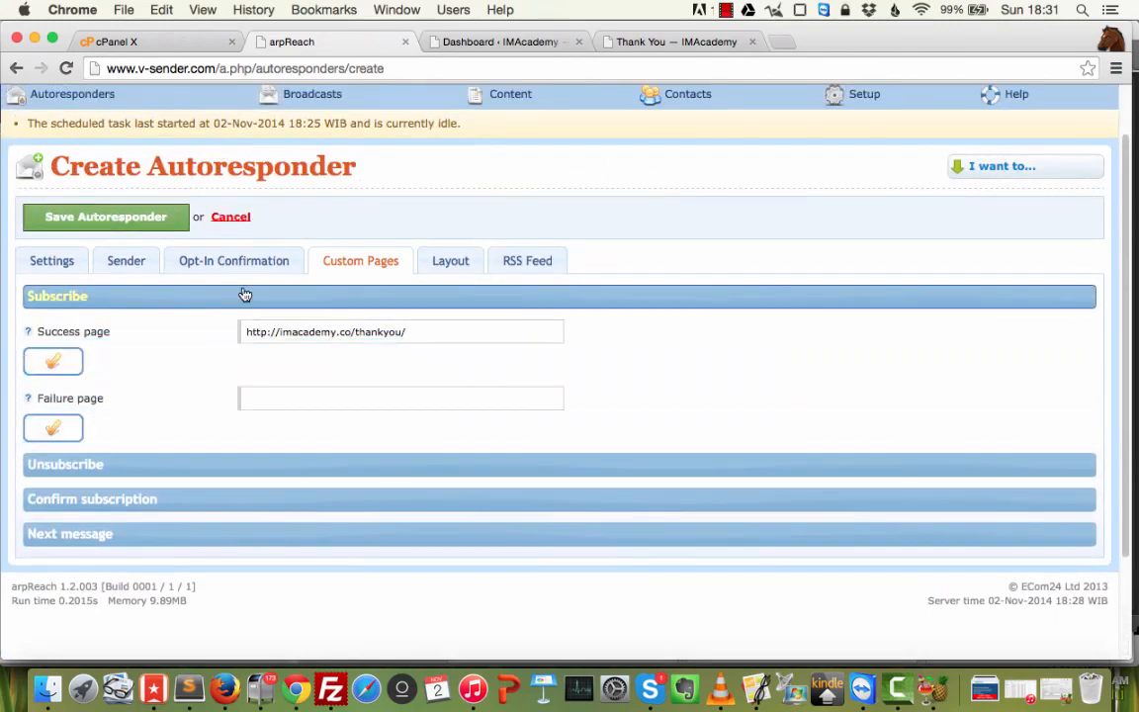
drag(422, 333, 193, 342)
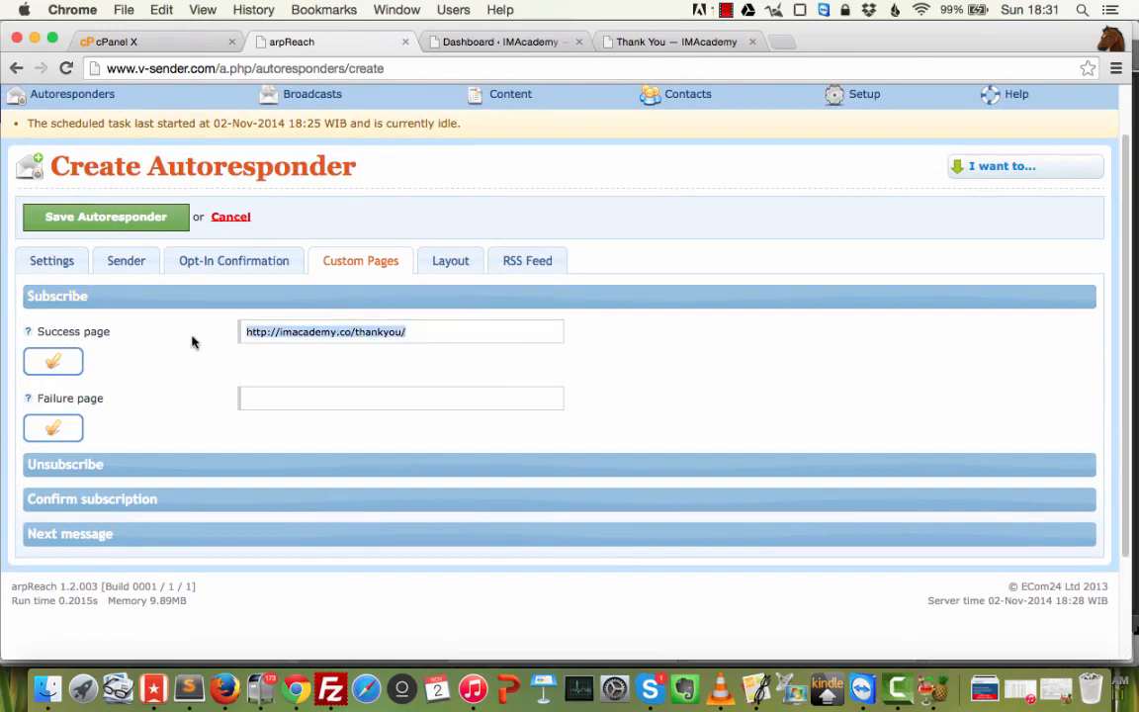
key(Right)
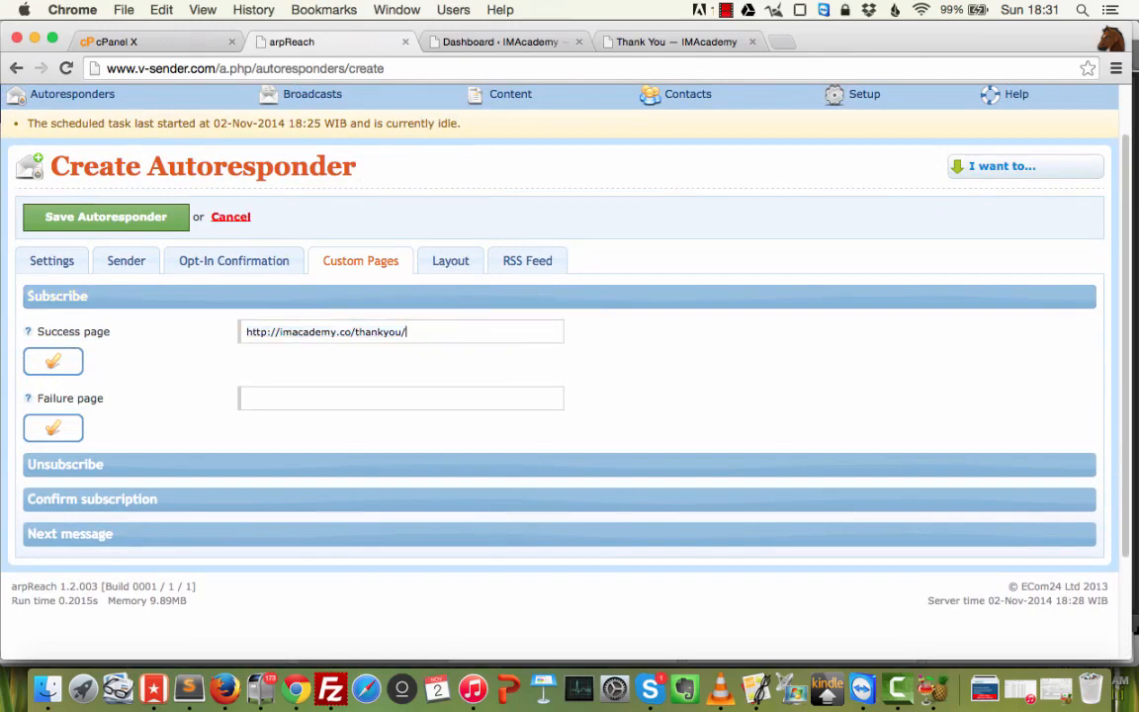
key(super+a)
key(BackSpace)
click(450, 261)
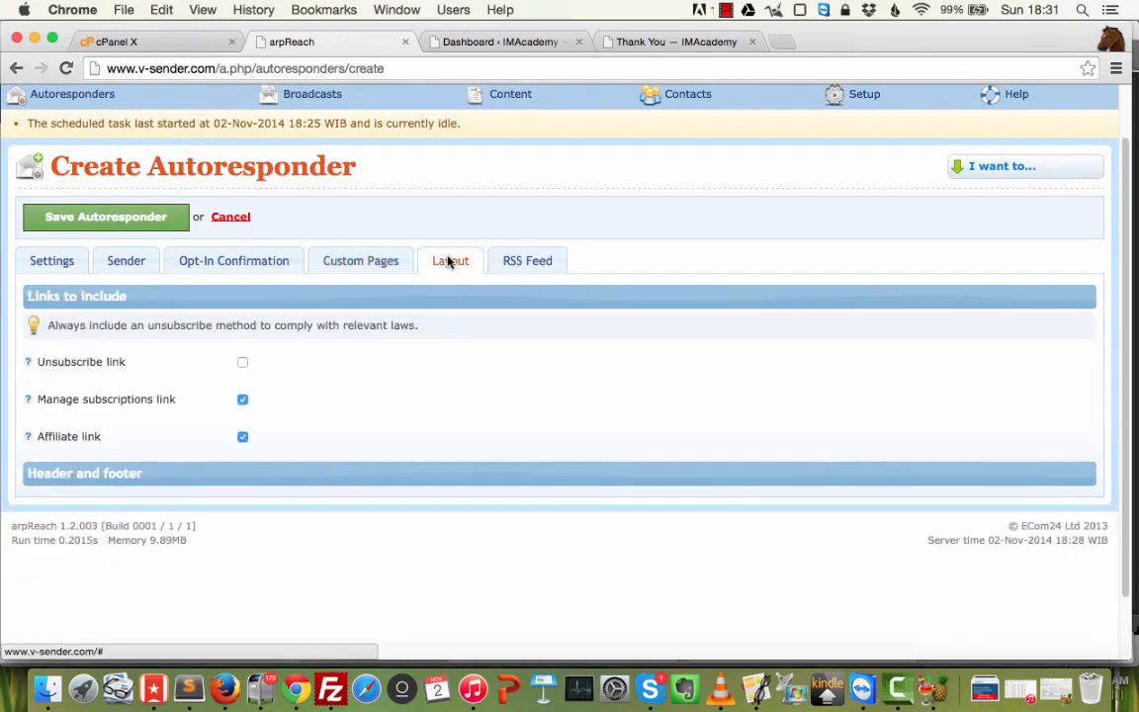
Turn off the affiliate link, save Empu Autoresponder, and open its actions in the list.
click(242, 436)
click(298, 480)
click(317, 476)
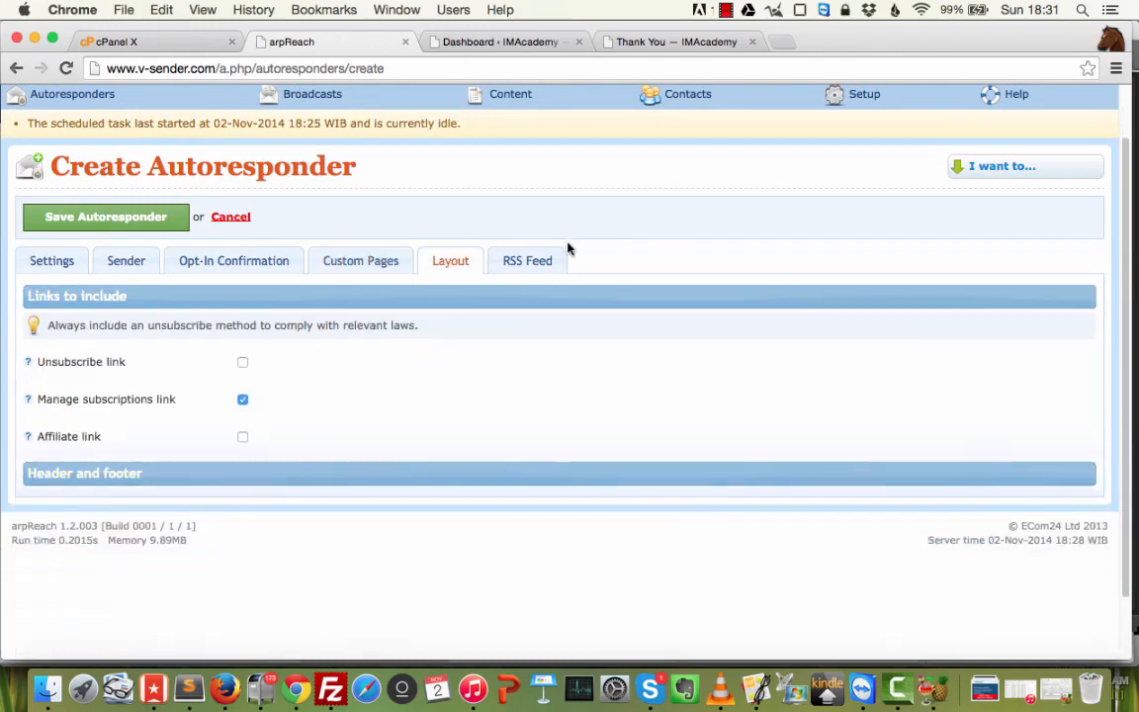
click(103, 219)
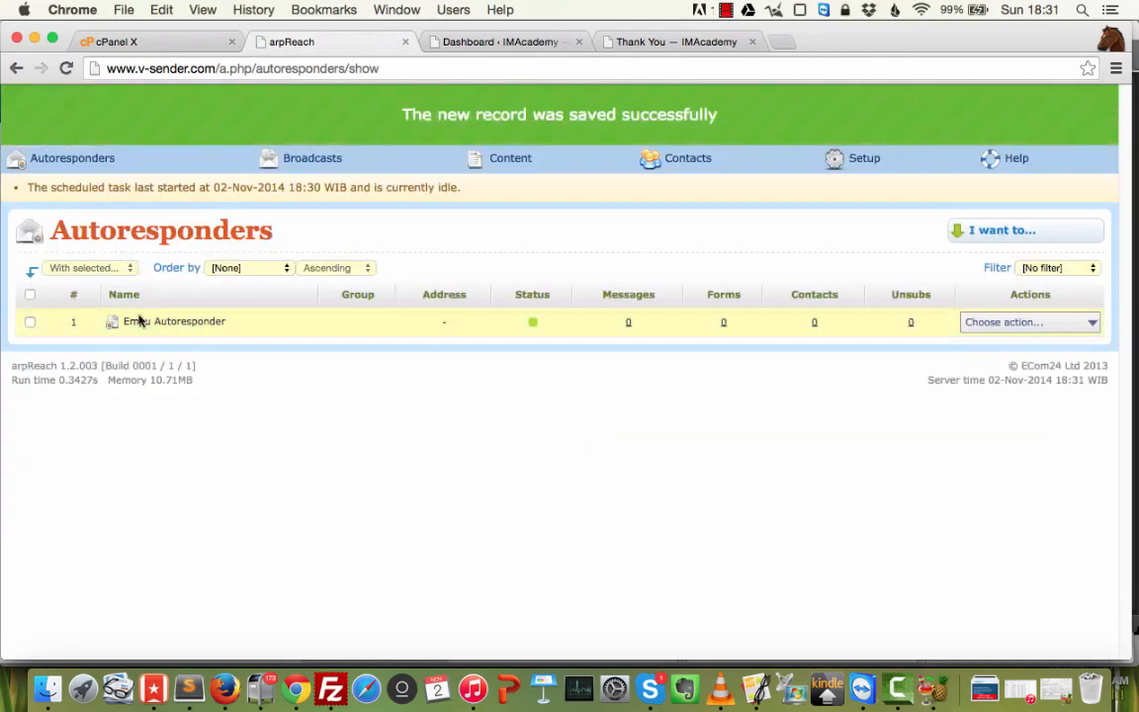
click(1066, 325)
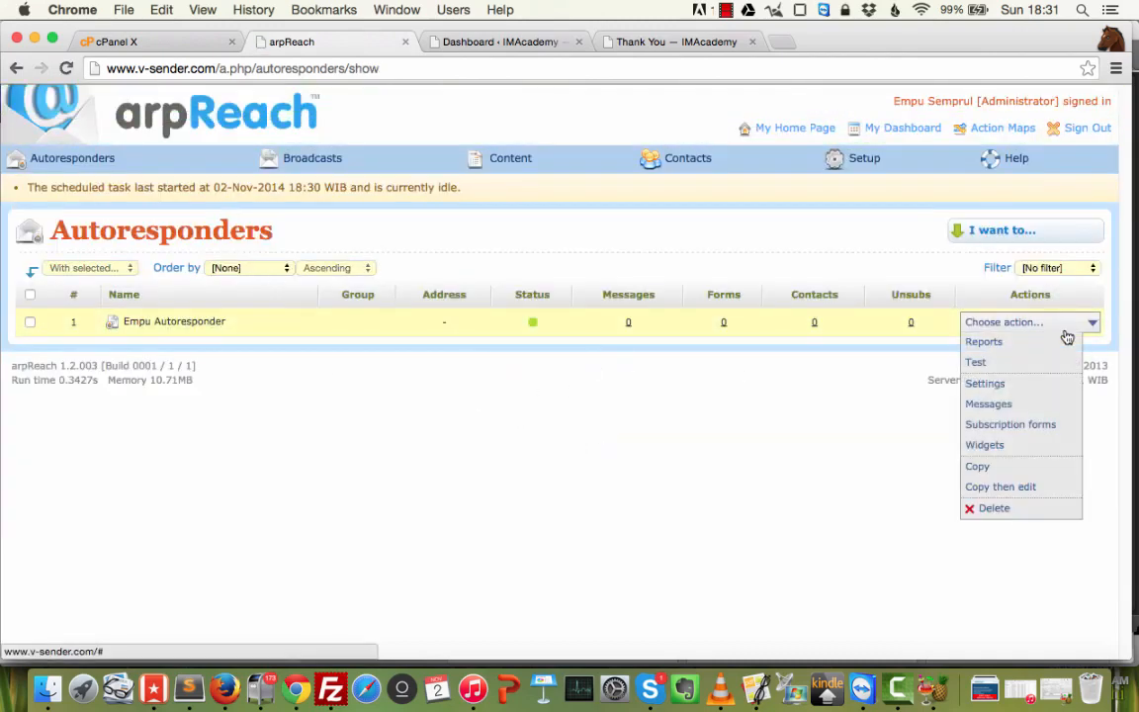
Add a follow-up message set to Live, sent at the next run, and approved.
click(1000, 405)
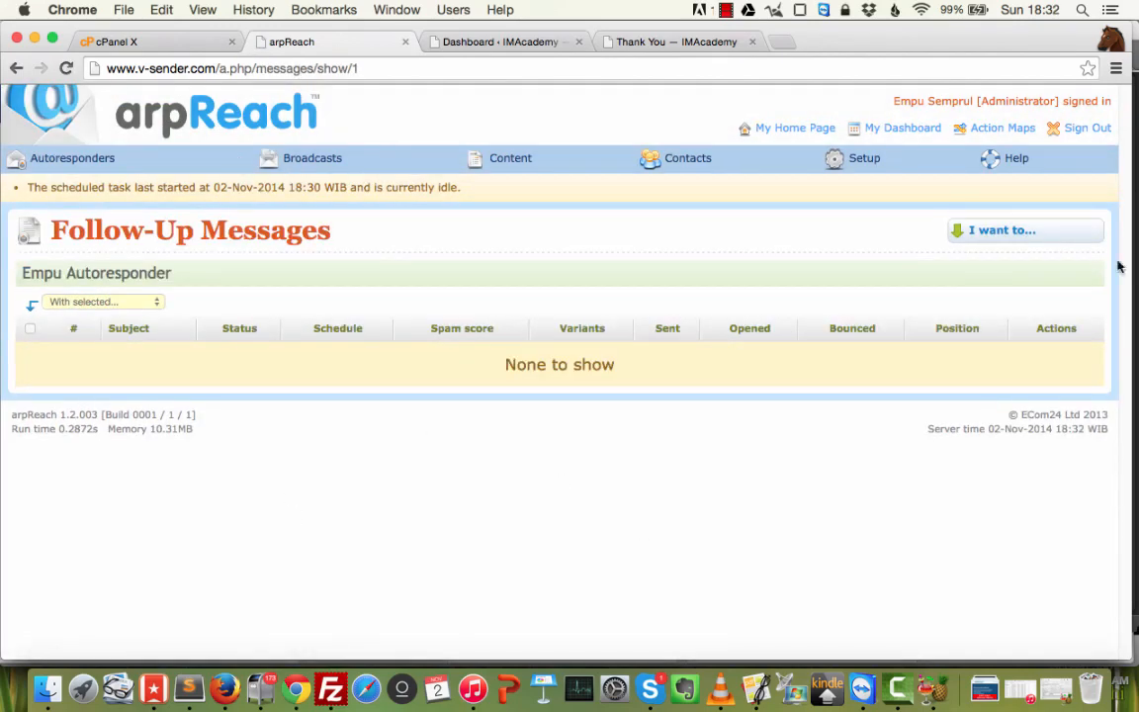
click(988, 229)
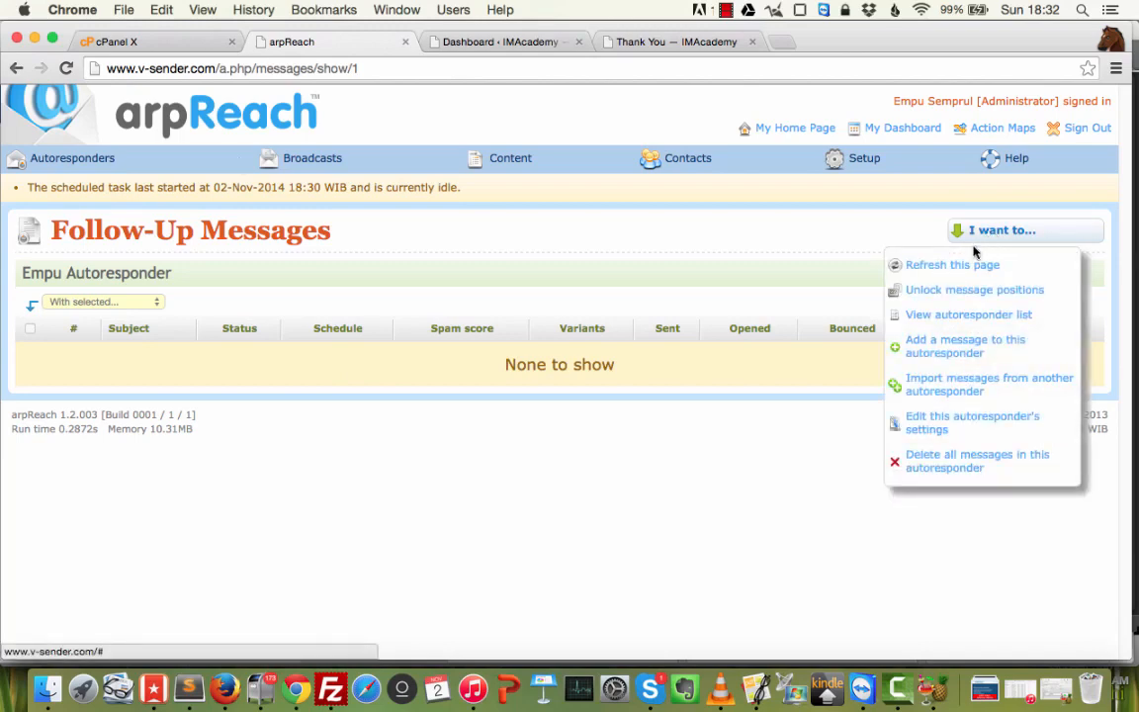
click(935, 346)
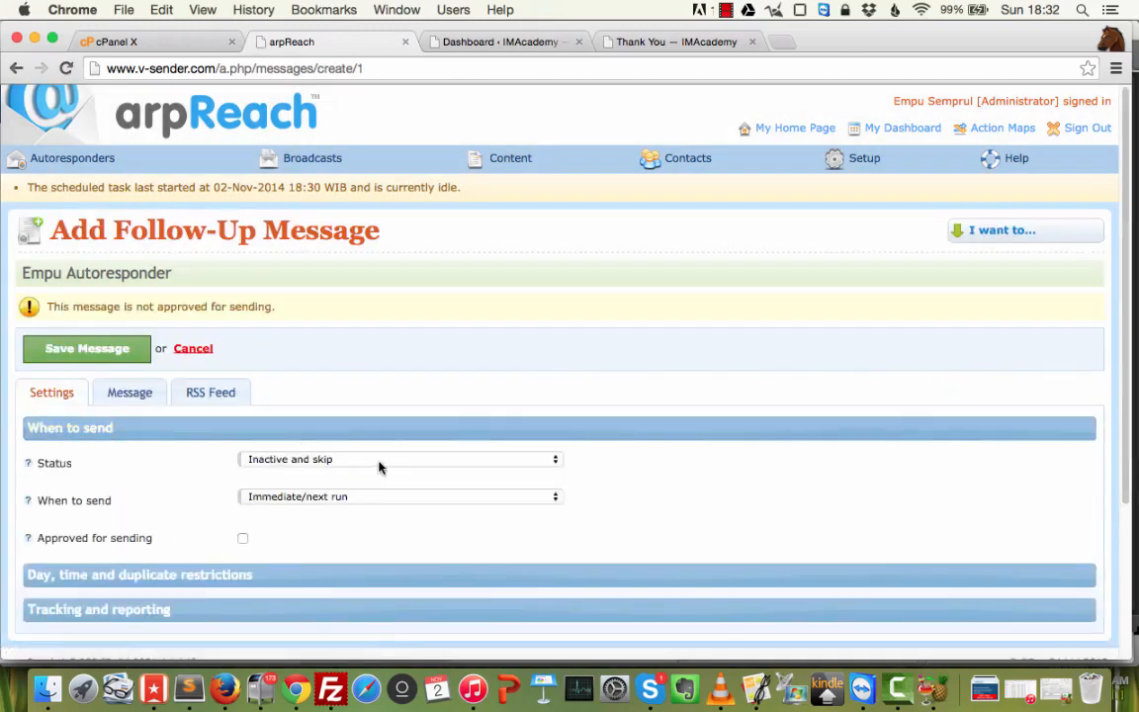
click(379, 462)
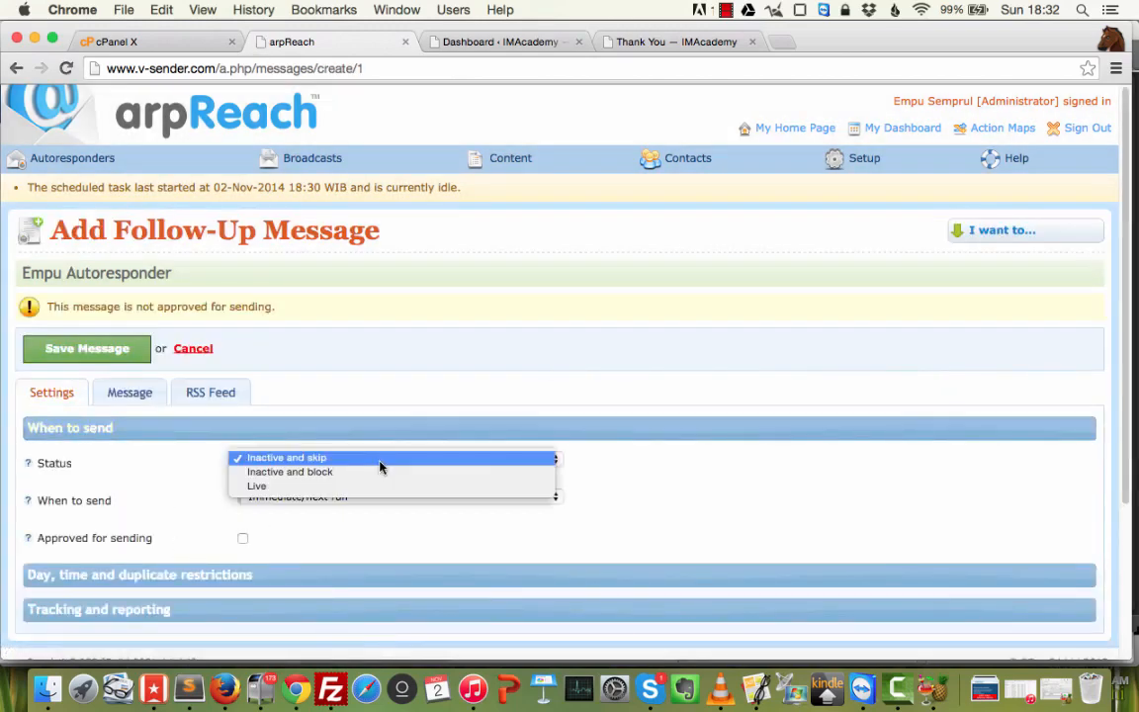
click(338, 487)
click(393, 499)
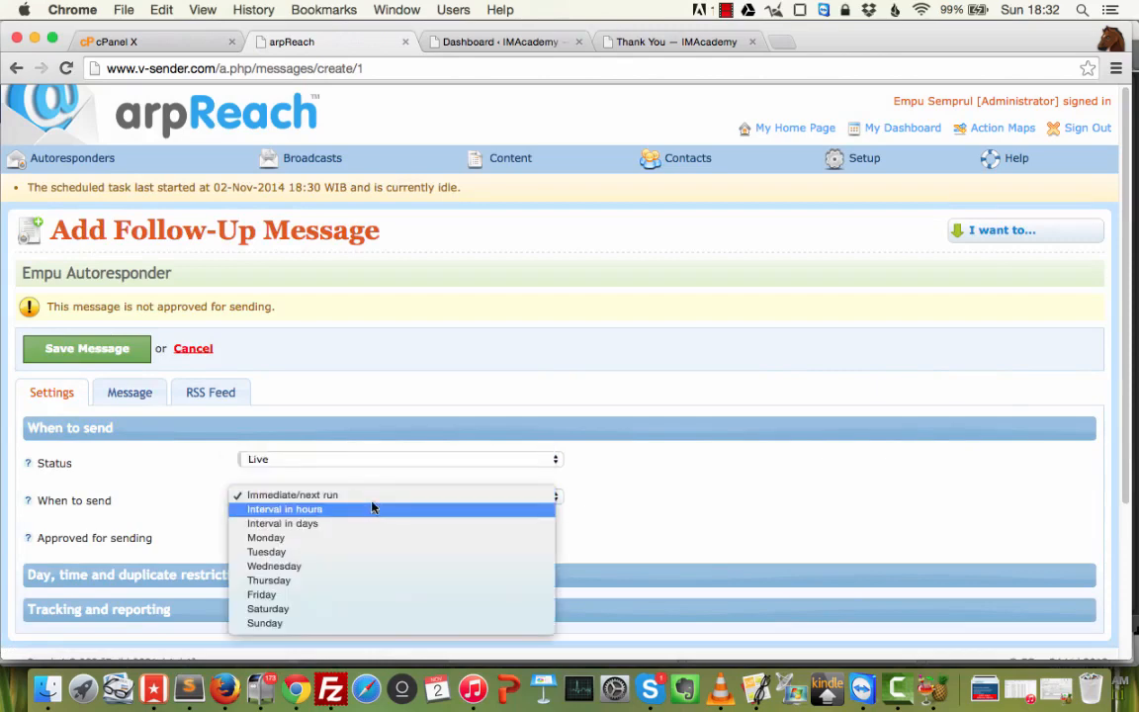
click(356, 497)
scroll(530, 423, down, 3)
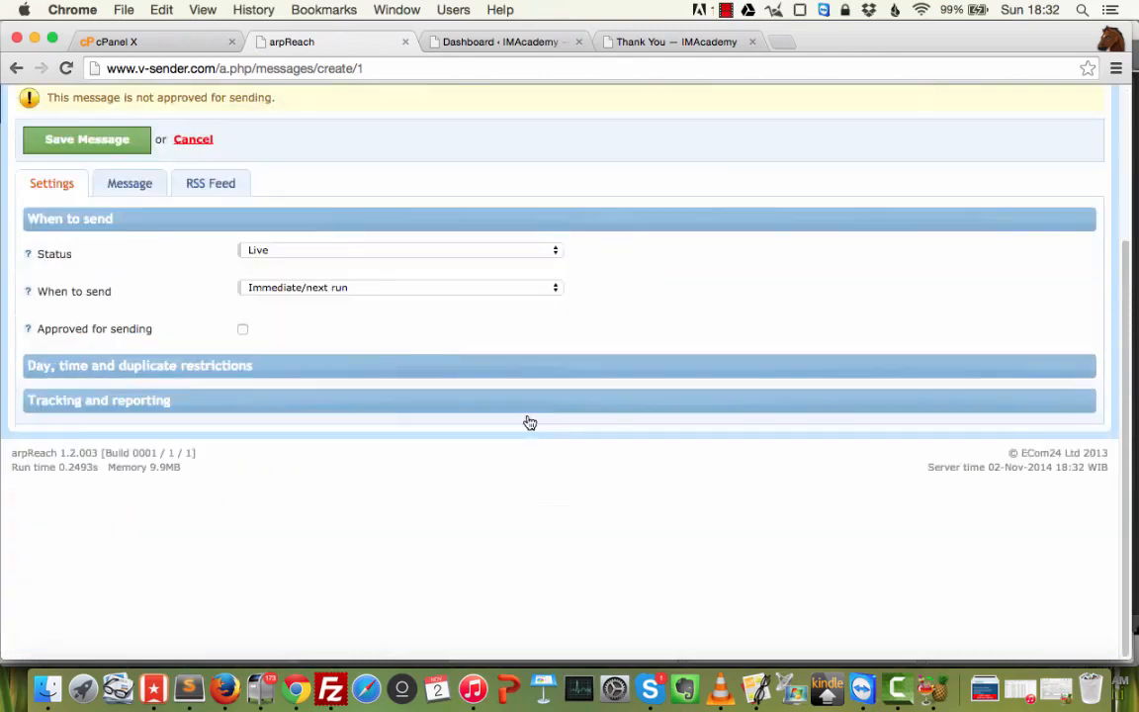
click(242, 330)
Check day/time restrictions and tracking, then start replacing the subject placeholder with 'Tha…'.
click(210, 380)
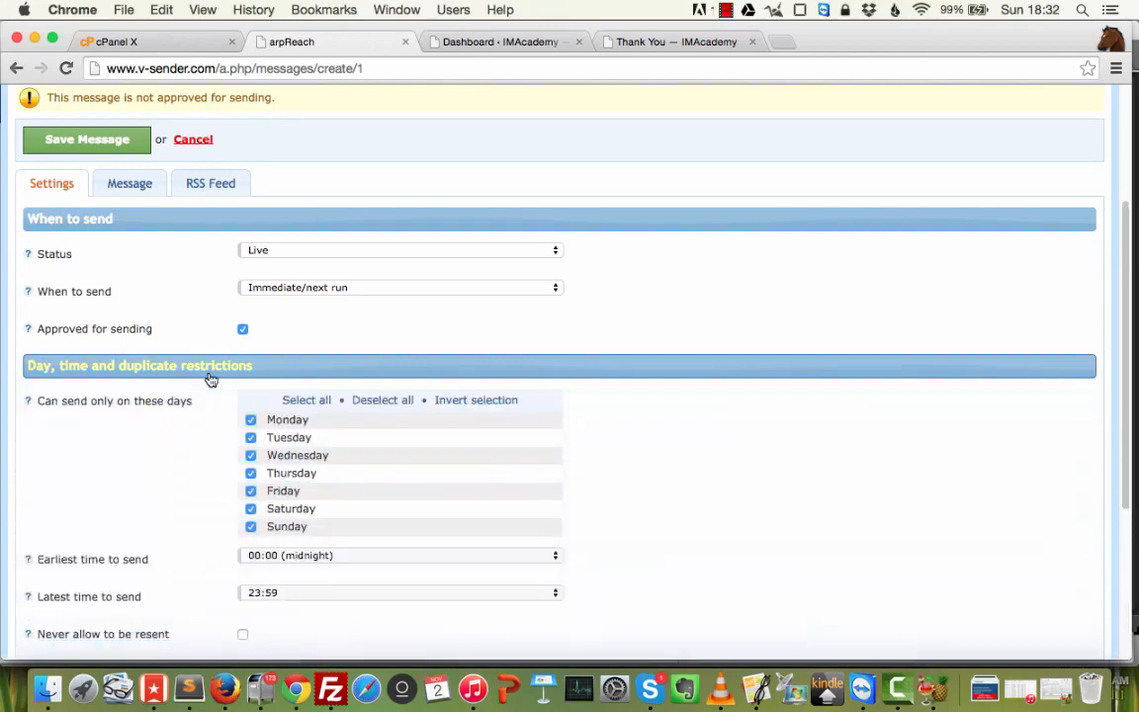
click(208, 368)
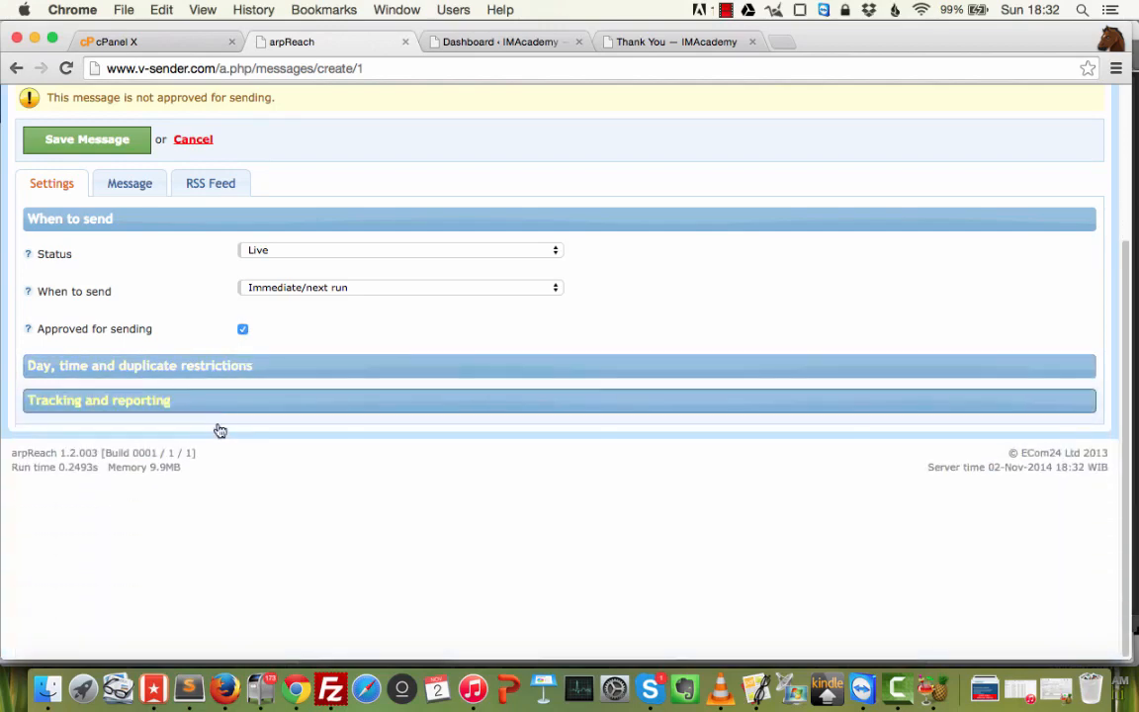
click(251, 365)
click(296, 372)
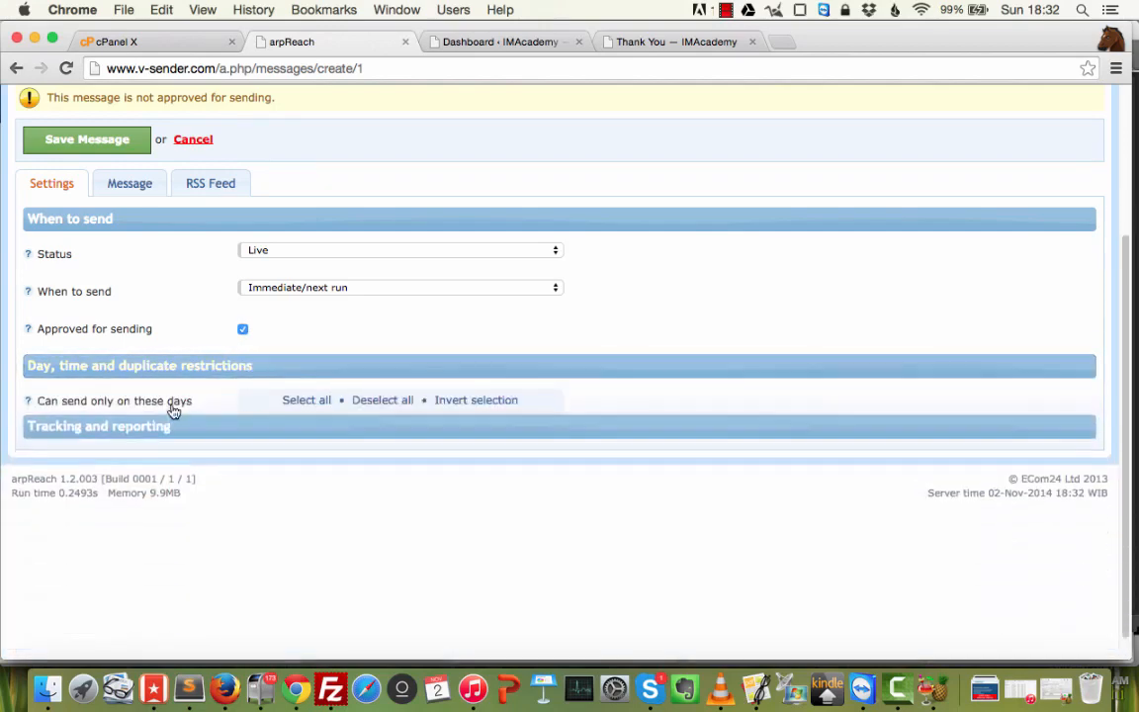
click(141, 397)
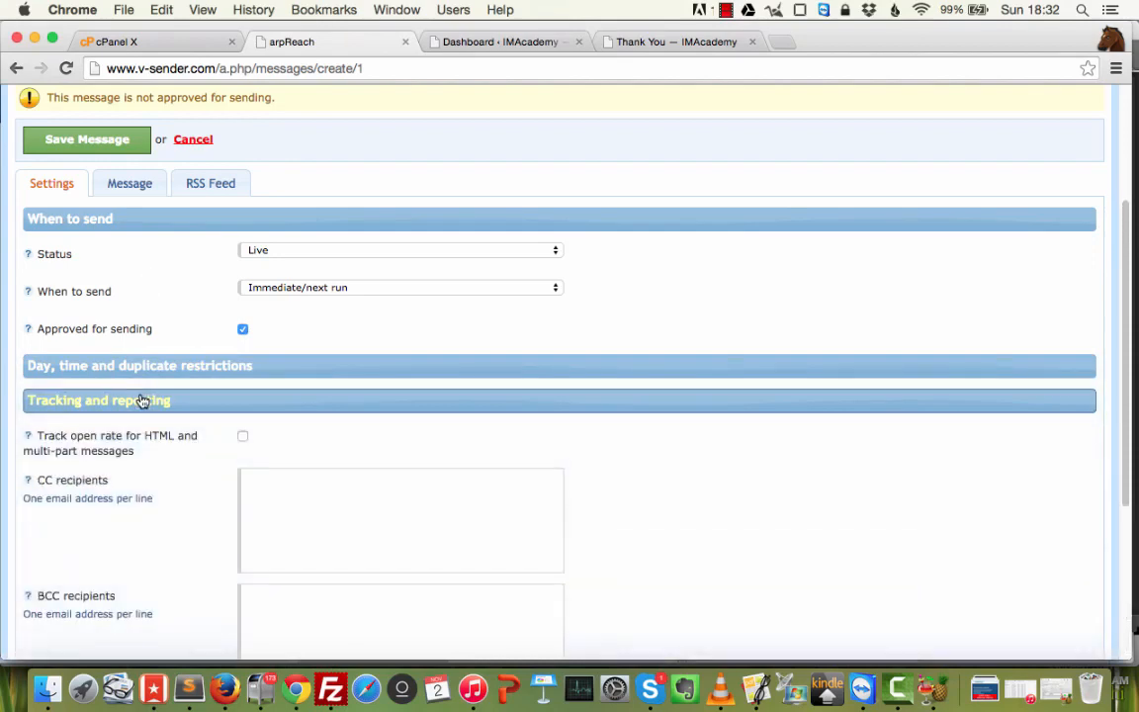
click(145, 400)
click(120, 183)
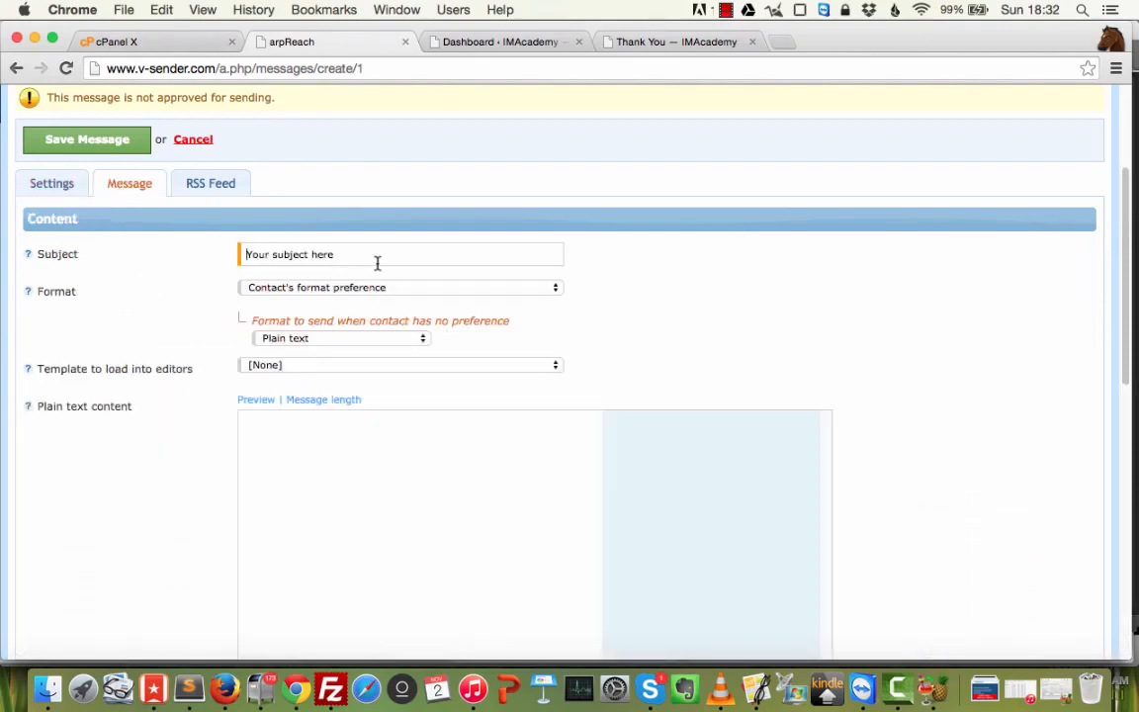
drag(376, 260, 118, 255)
text(Thank You for Subscribing)
Choose Multi-part format and begin the plain body 'Terima kasih sudah subscribe ke dalam email list kami.'.
click(346, 287)
click(300, 330)
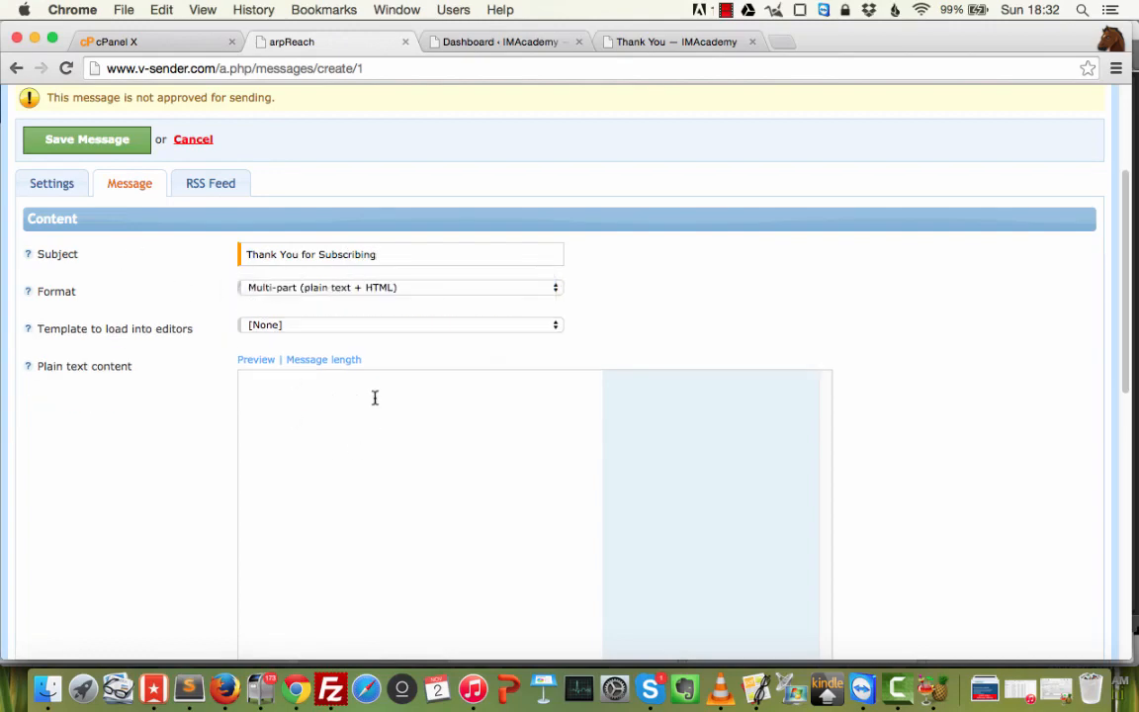
click(414, 426)
text(Terima kasih sudah sub)
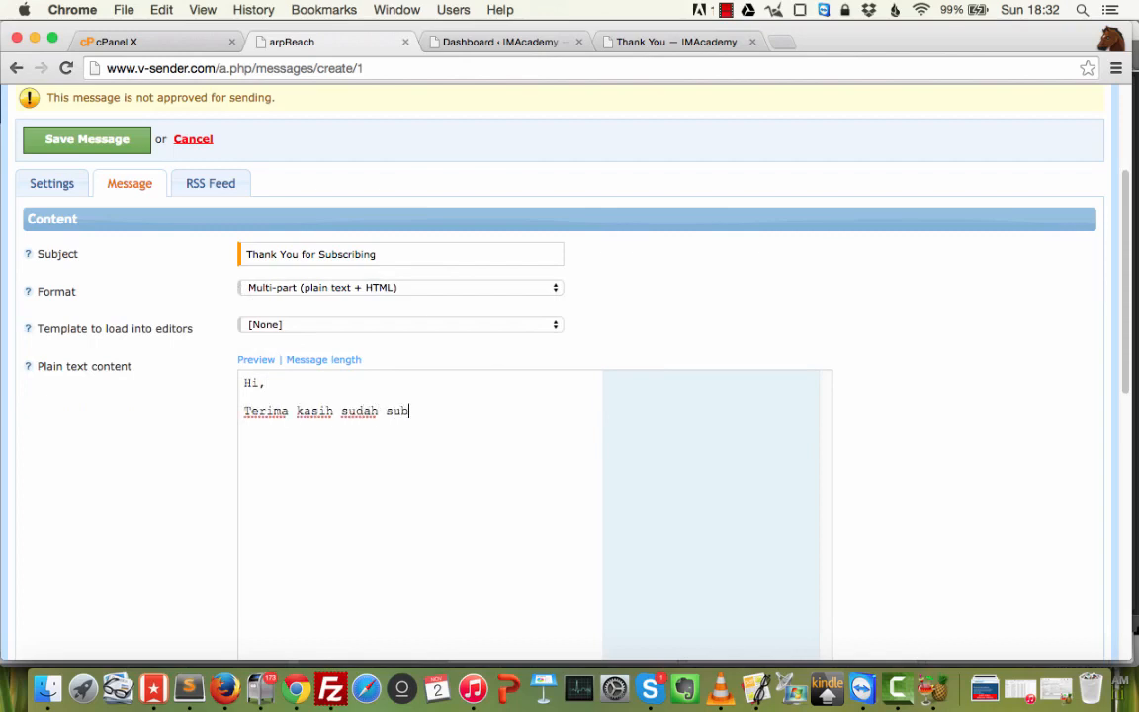
text(scribe ke dalam)
key(Return)
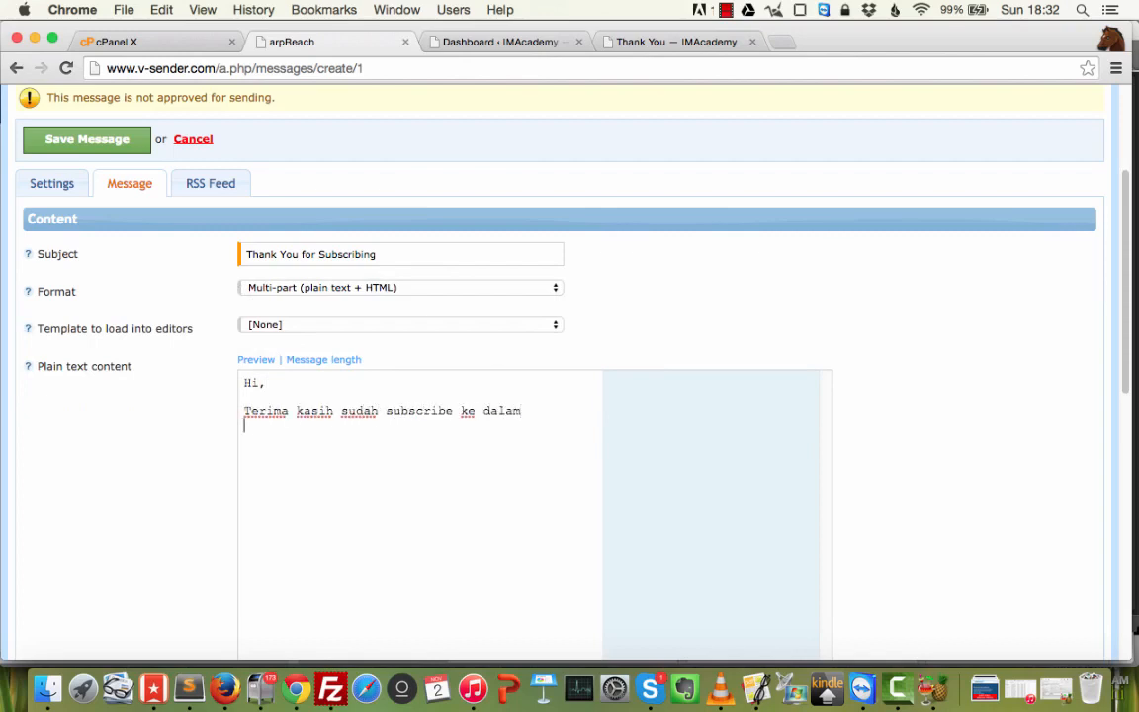
text(email list kami.)
Add 'Sekali lagi, Anda akan mendapatkan manfaat yang luar biasa…' and 'Terima kasih atas kepercayaan Anda.'.
key(Return)
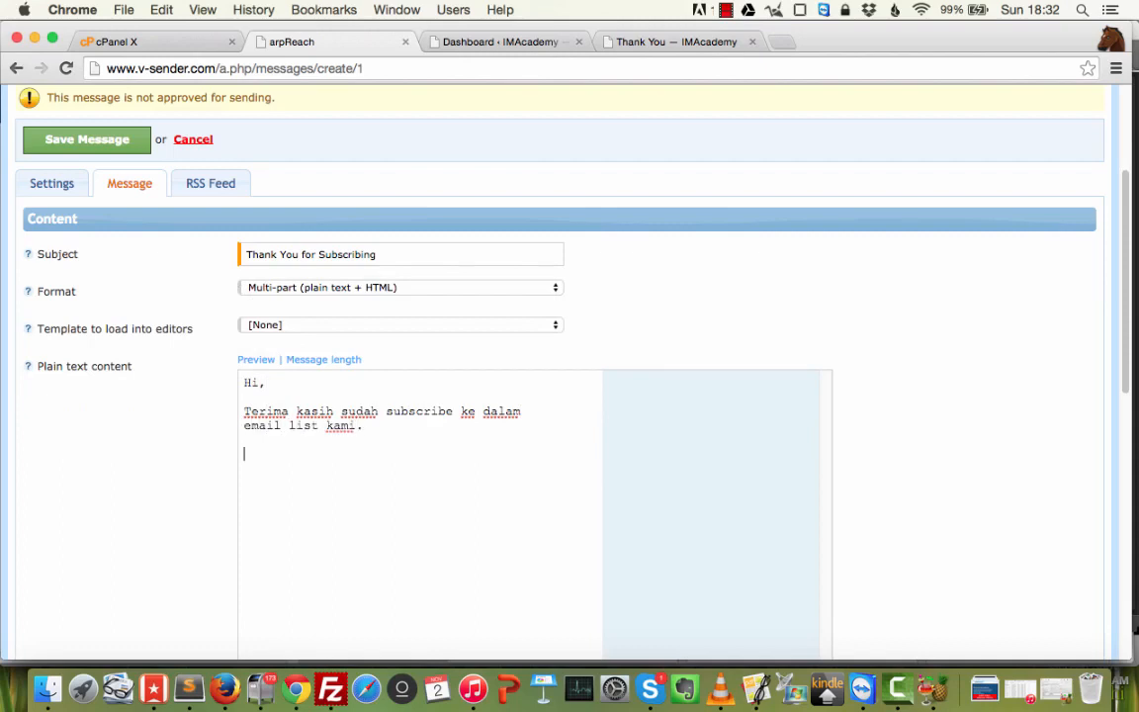
text(Sekali lagi, Anda akan mendapatkan )
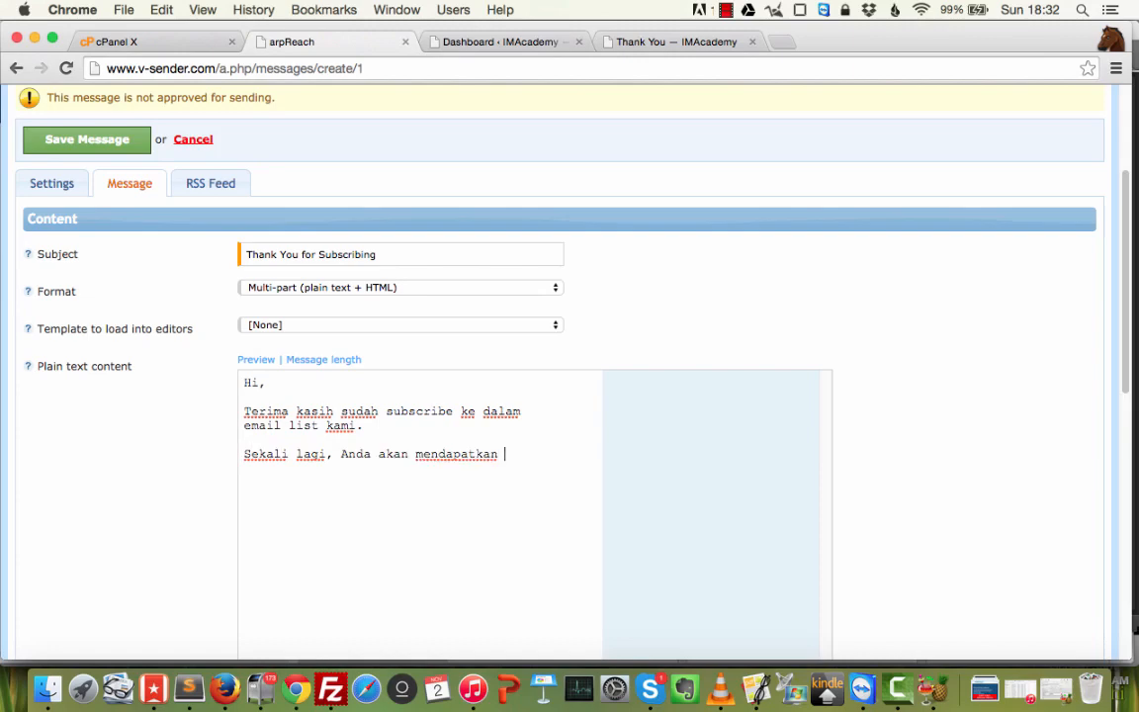
text(manfaat yagn luar)
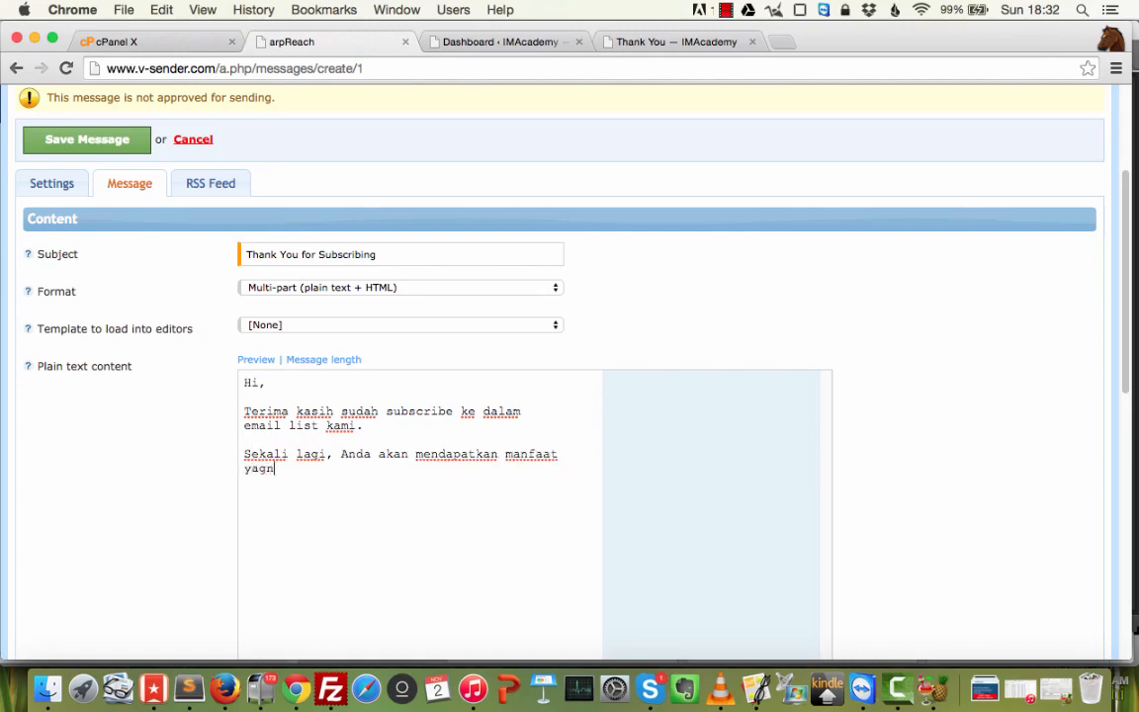
key(BackSpace)
key(BackSpace)
key(BackSpace)
key(BackSpace)
text(ng luar biasa dengan subscr)
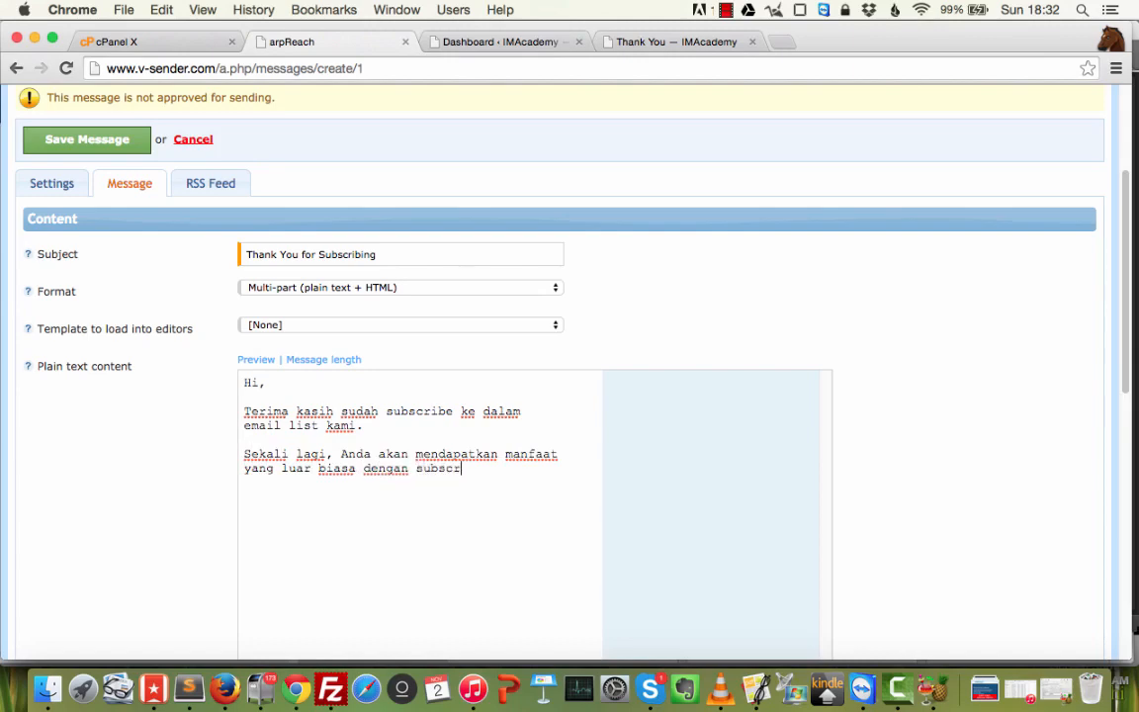
text(ibe disini.)
key(Return)
key(Return)
text(T)
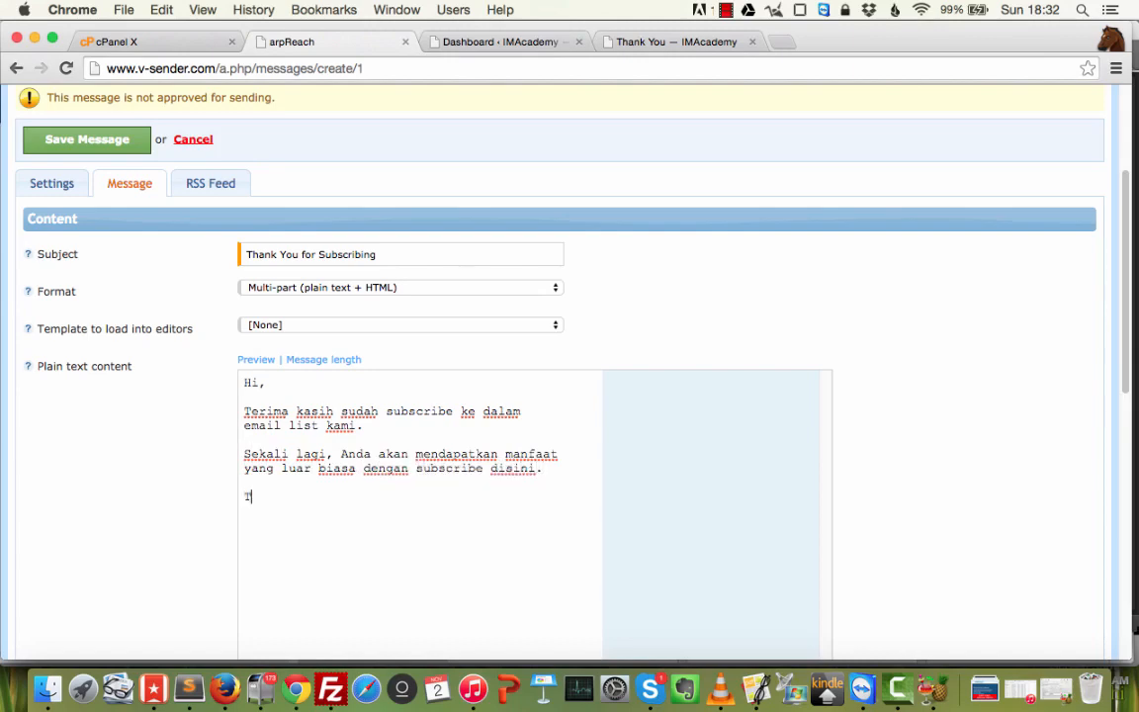
text(erima kasih atas keperca)
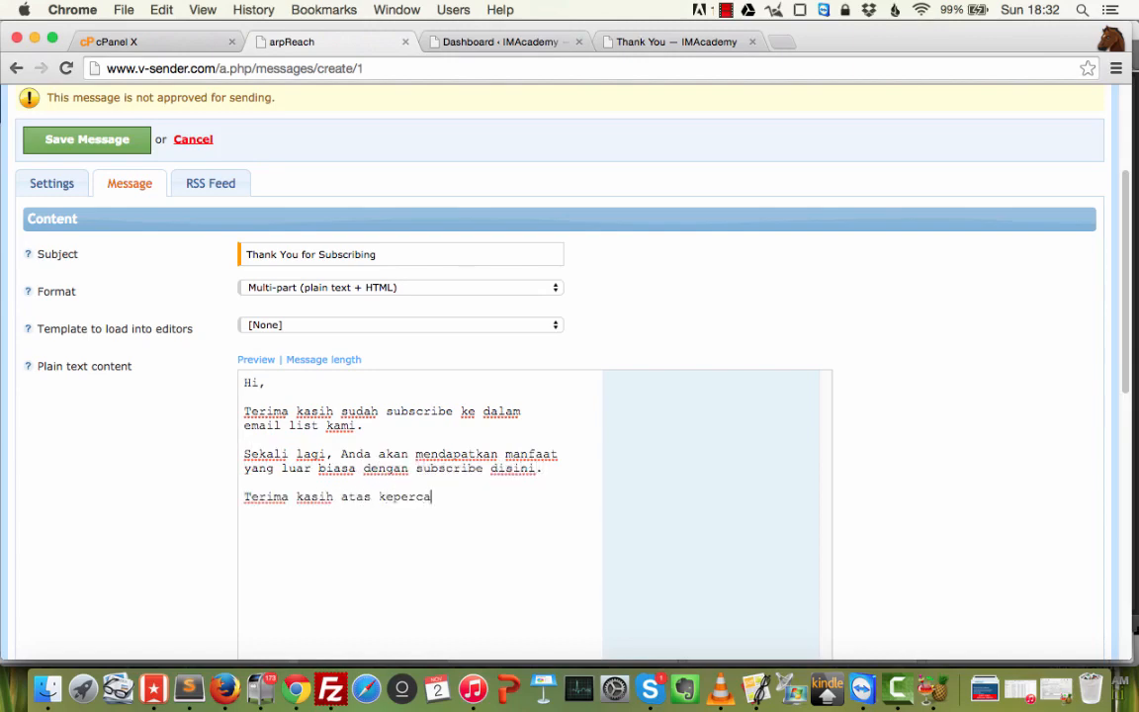
text(yaan Anda.)
Close with 'Sampai Jumpa.' and 'Salam sukses,' plus the sender's signature, then select all.
key(Return)
key(Return)
text(Salma p)
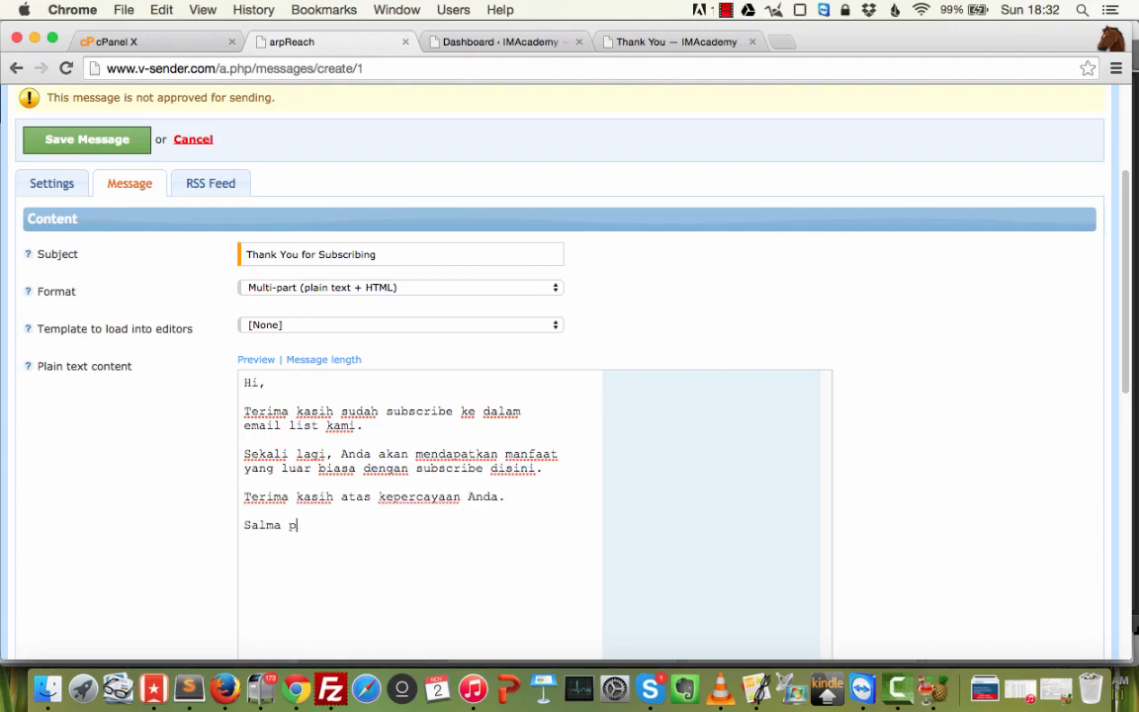
text(am)
key(BackSpace)
key(BackSpace)
key(BackSpace)
text(mpai Jumpa.)
key(Return)
key(Return)
text(Sala)
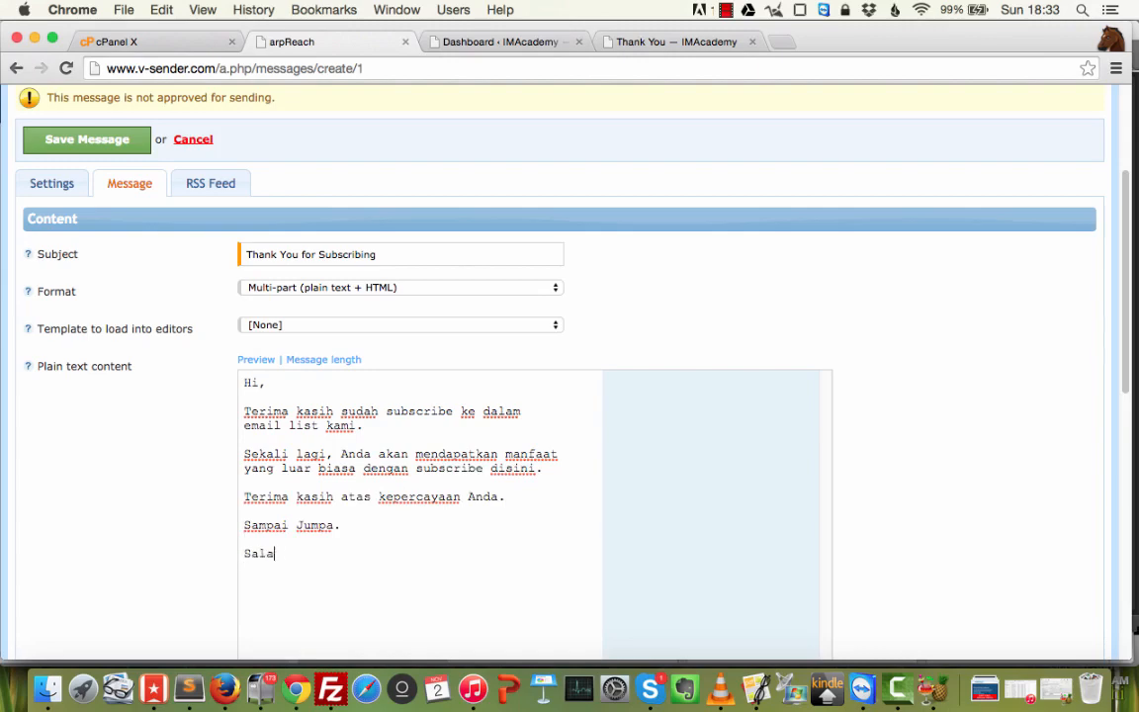
text(m sukses,  Empu Semprul)
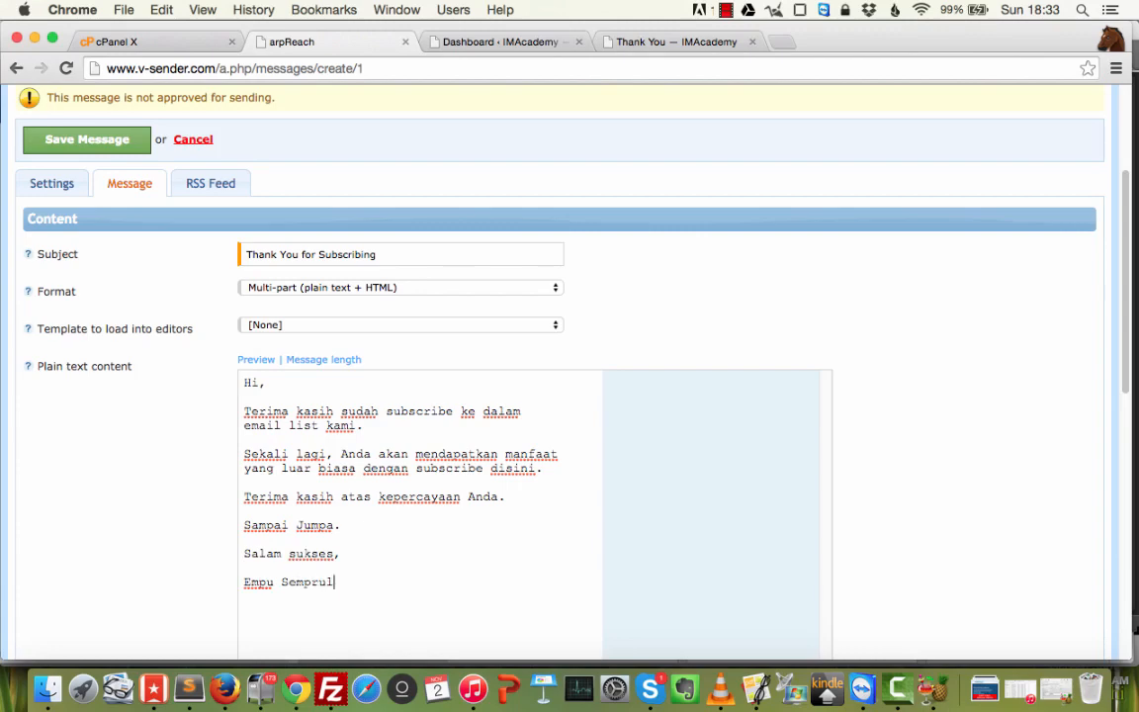
key(super+a)
key(super+c)
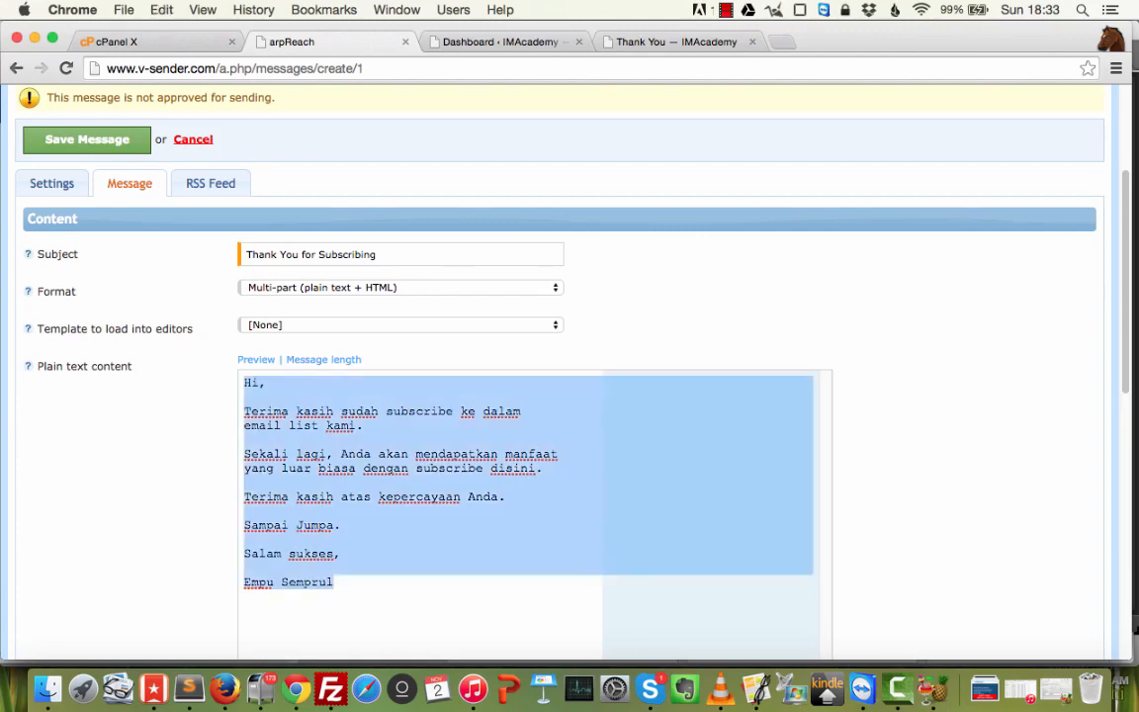
Enable the HTML editor and paste the message text into the HTML content.
scroll(503, 341, down, 3)
click(261, 393)
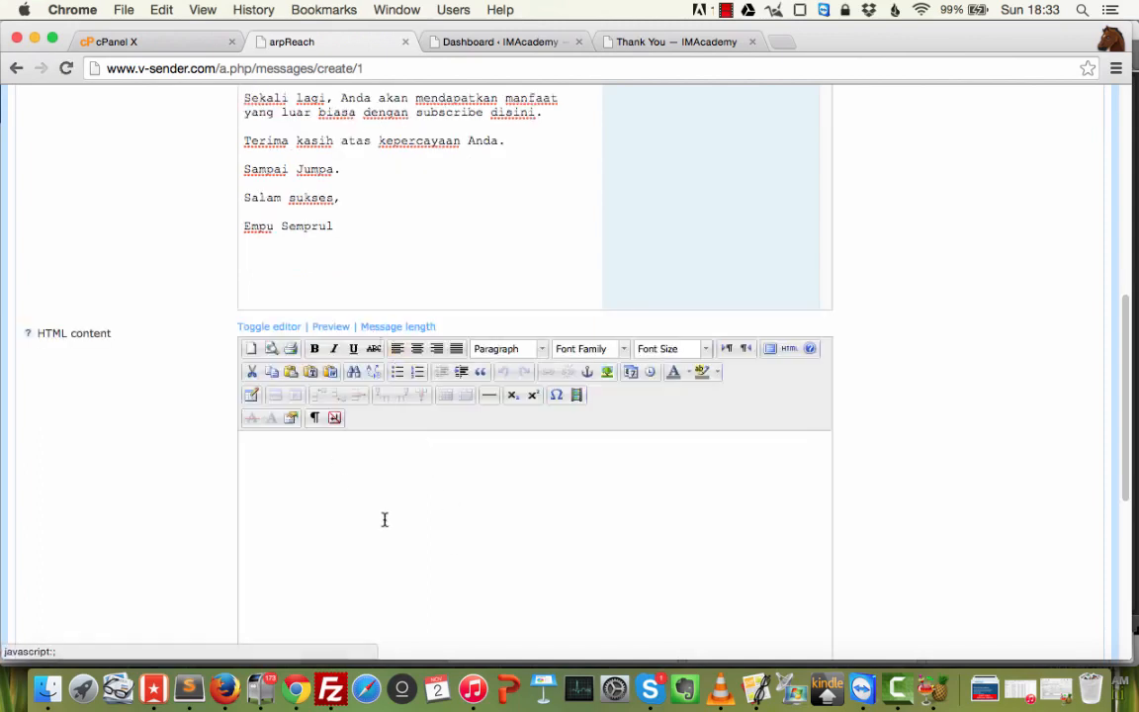
click(385, 519)
key(super+v)
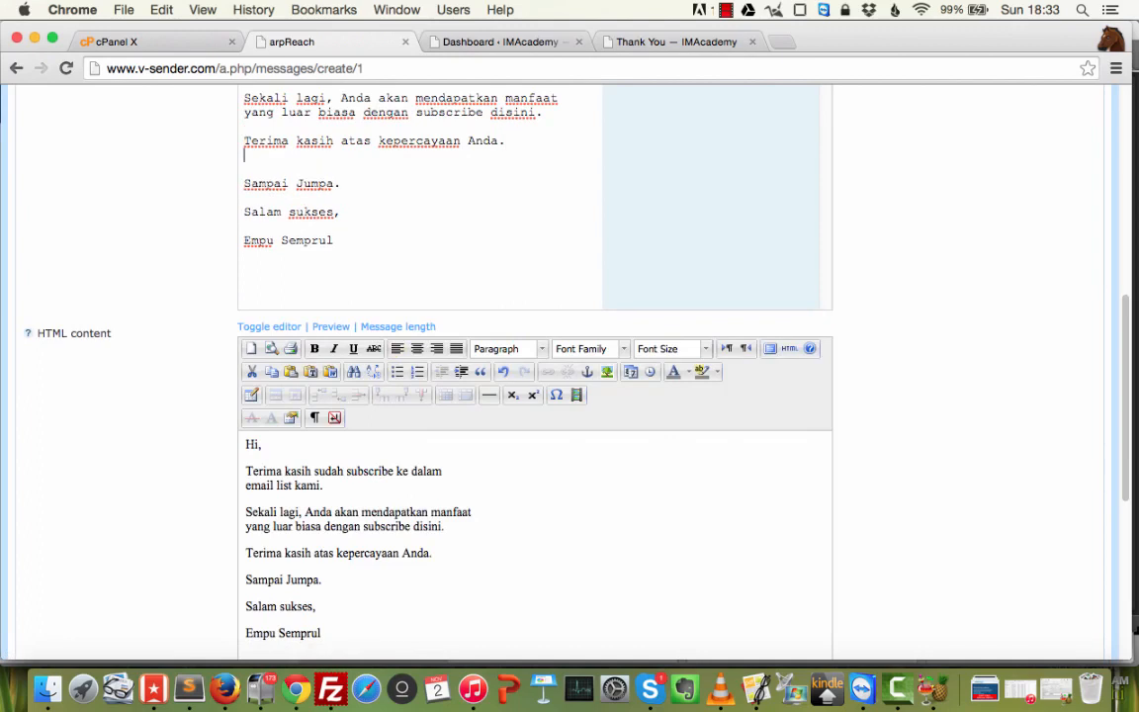
key(Return)
key(Return)
text(Ini link untuk )
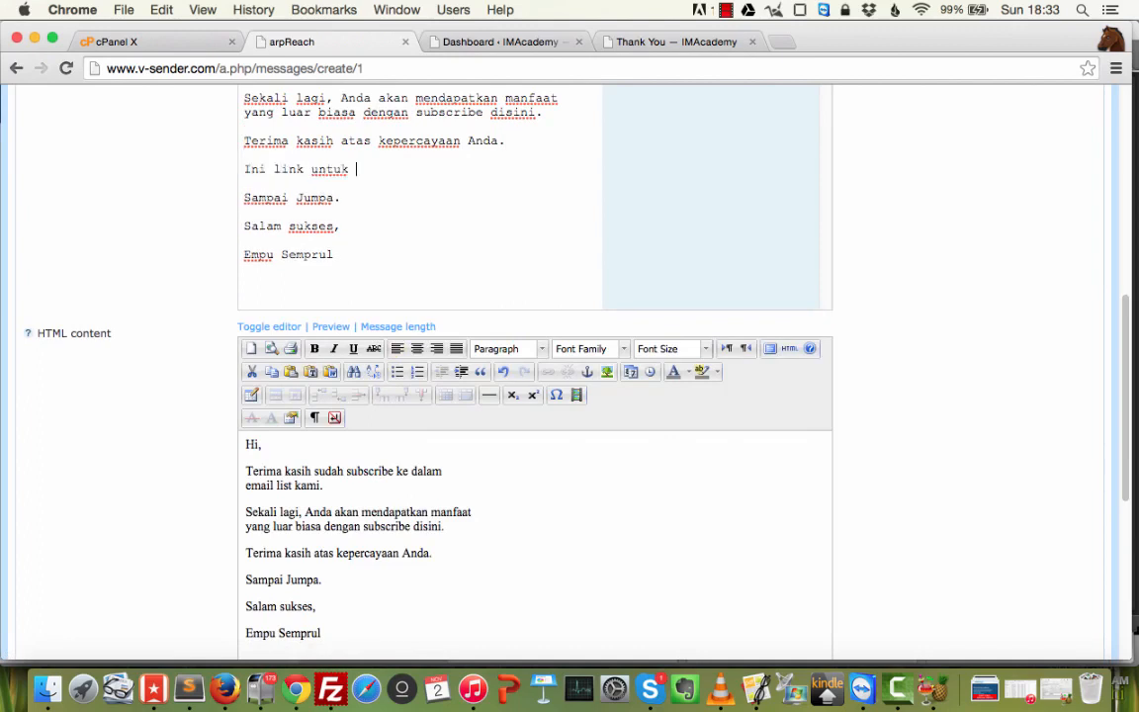
text(donwload)
key(BackSpace)
key(BackSpace)
key(BackSpace)
key(BackSpace)
text(oad ebook Anda.)
key(Return)
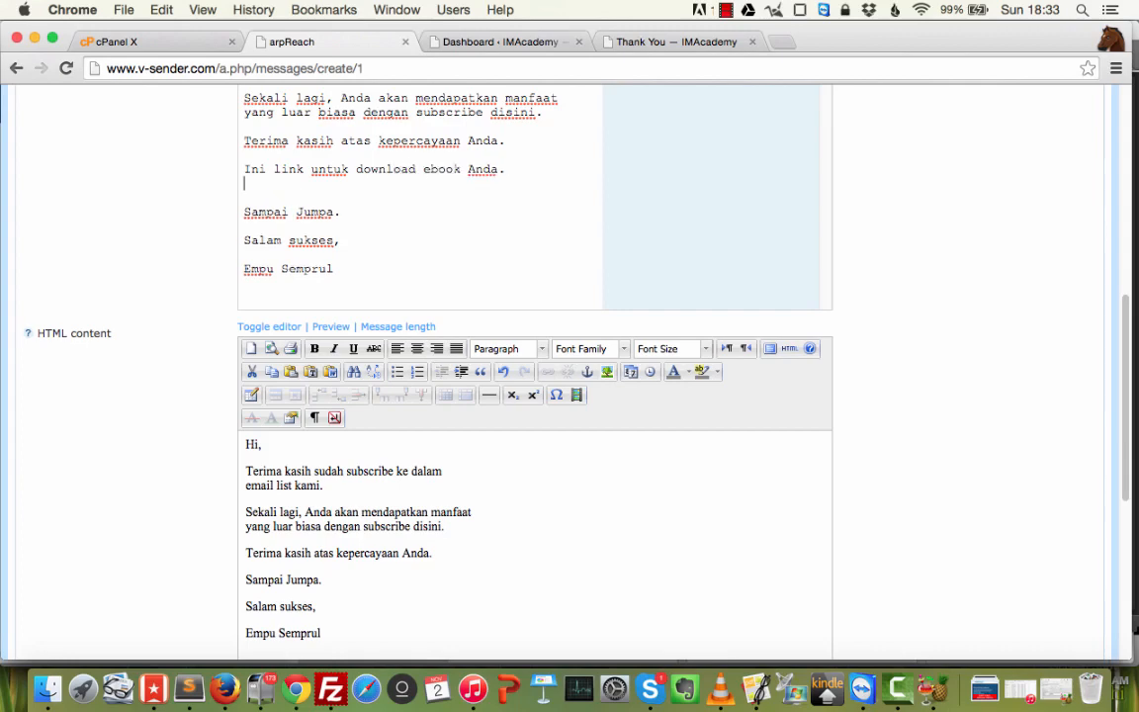
key(BackSpace)
key(BackSpace)
key(BackSpace)
text(:)
key(Return)
key(Return)
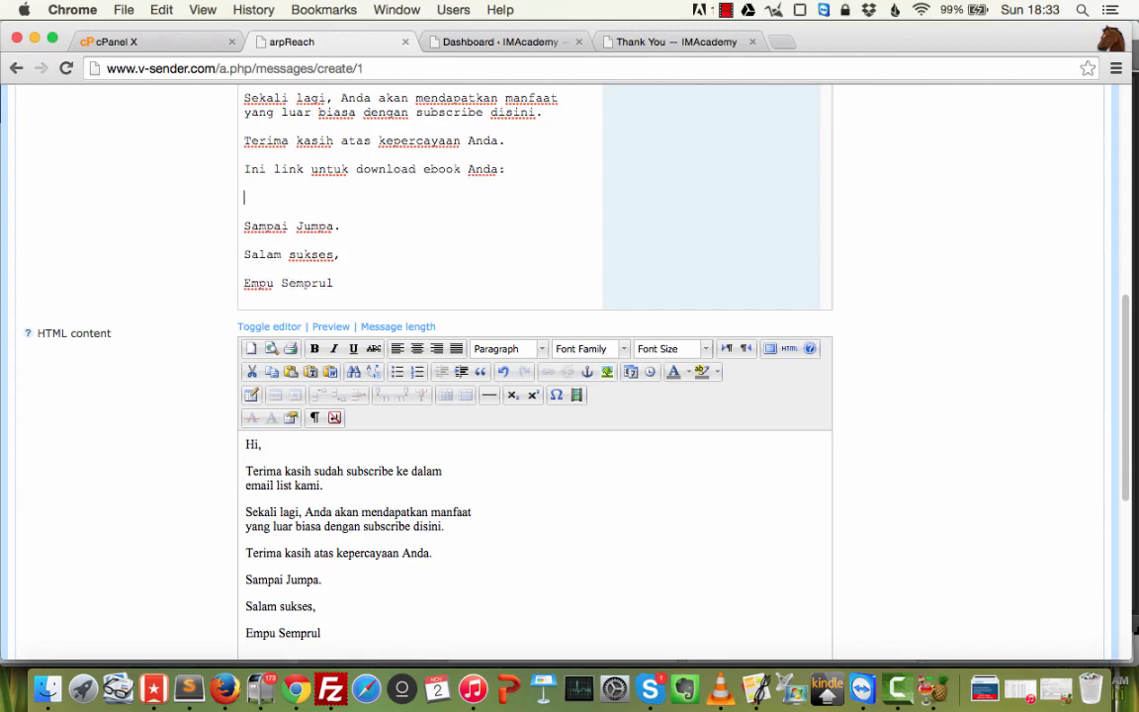
text(http://www.xyz.com)
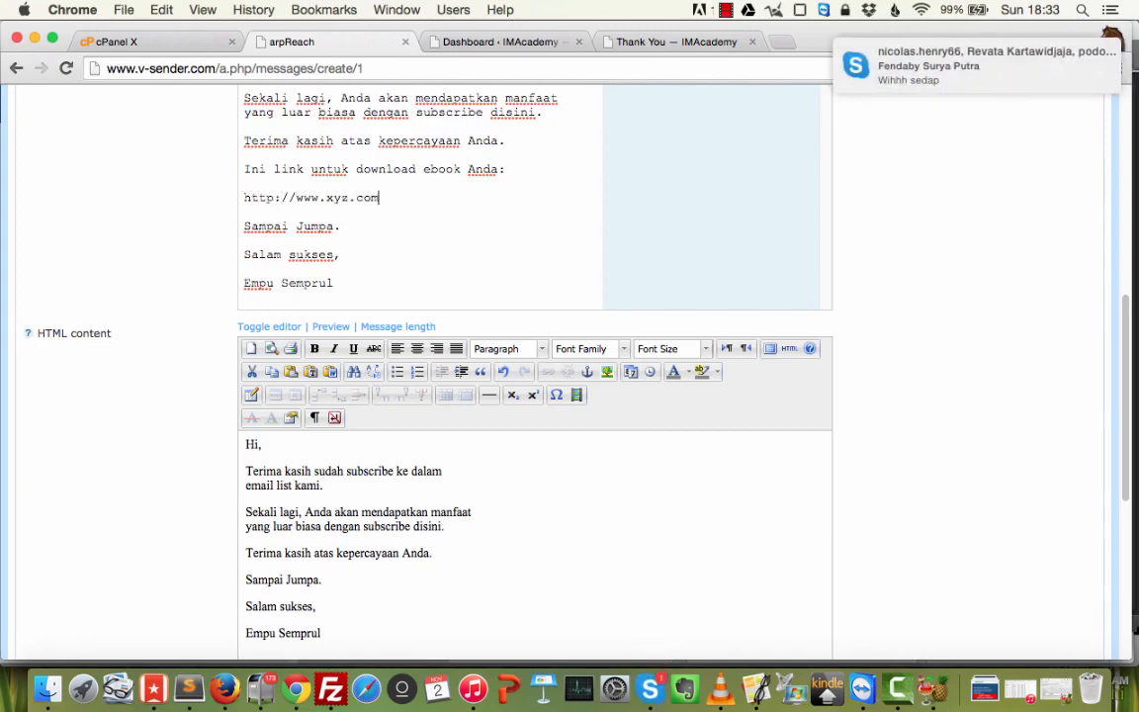
text(/ebookanda.pdf)
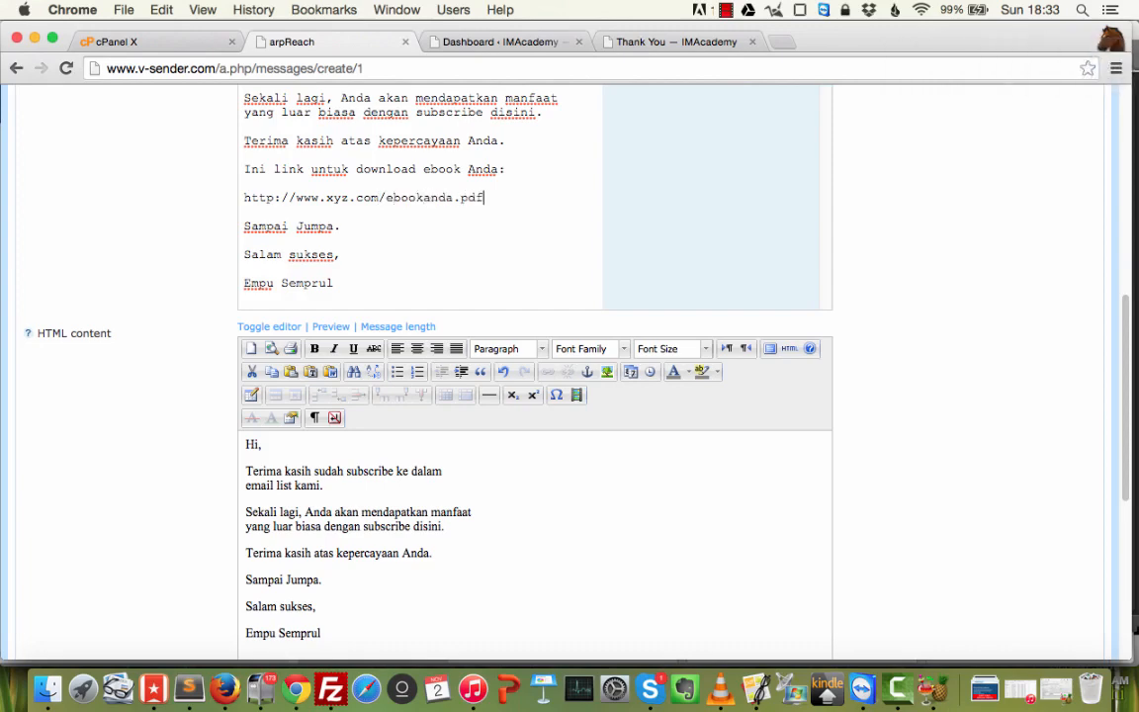
key(shift+super+Left)
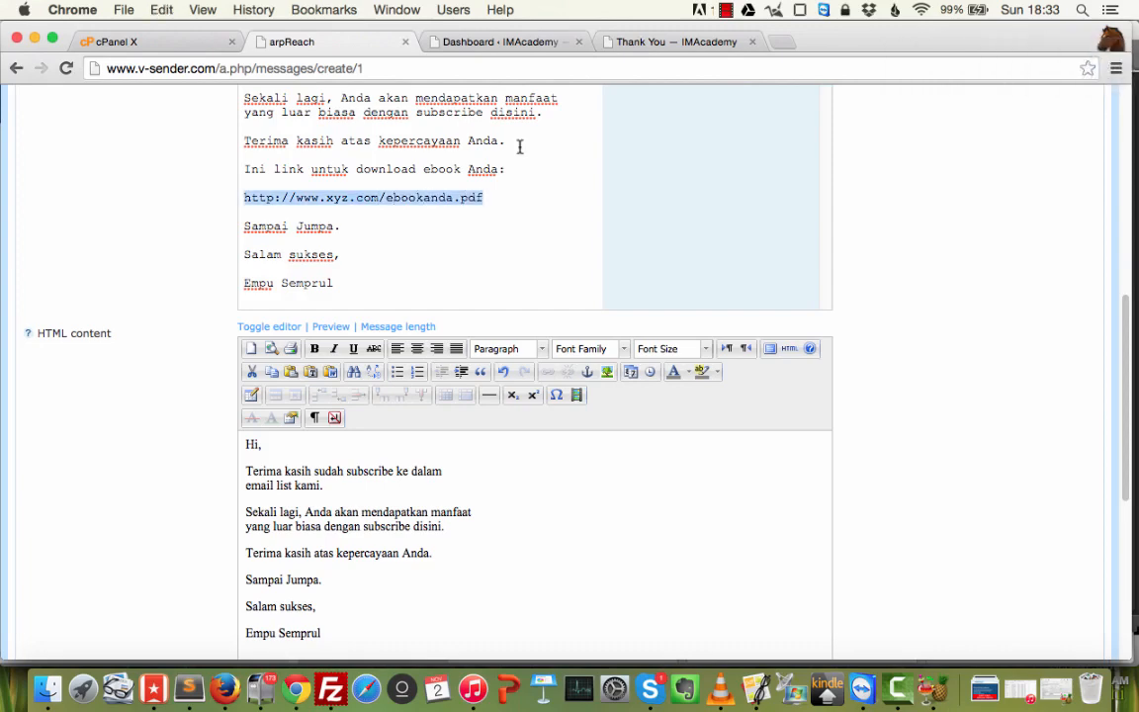
Replace the HTML version's content with the updated plain text message.
key(super+a)
click(295, 490)
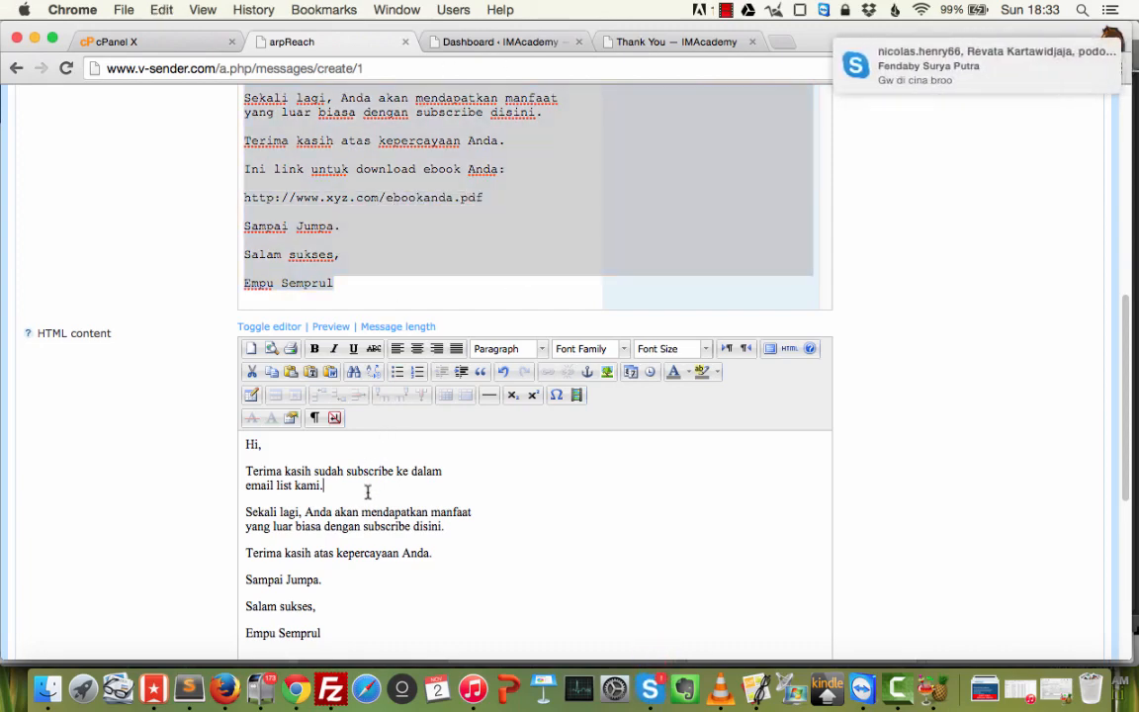
key(super+a)
text(Hi,  Terima kasih sudah subscribe ke dalam email list kami.  Sekali lagi, Anda akan mendapatkan manfaat yang luar biasa dengan subscribe disini.  Terima kasih atas kepercayaan Anda.  Ini link untuk download ebook Anda:  http://www.xyz.com/ebookanda.pdf  Sampai Jumpa.  Salam sukses,  Empu Semprul)
Turn the download URL in the HTML version into a clickable link.
scroll(436, 568, down, 1)
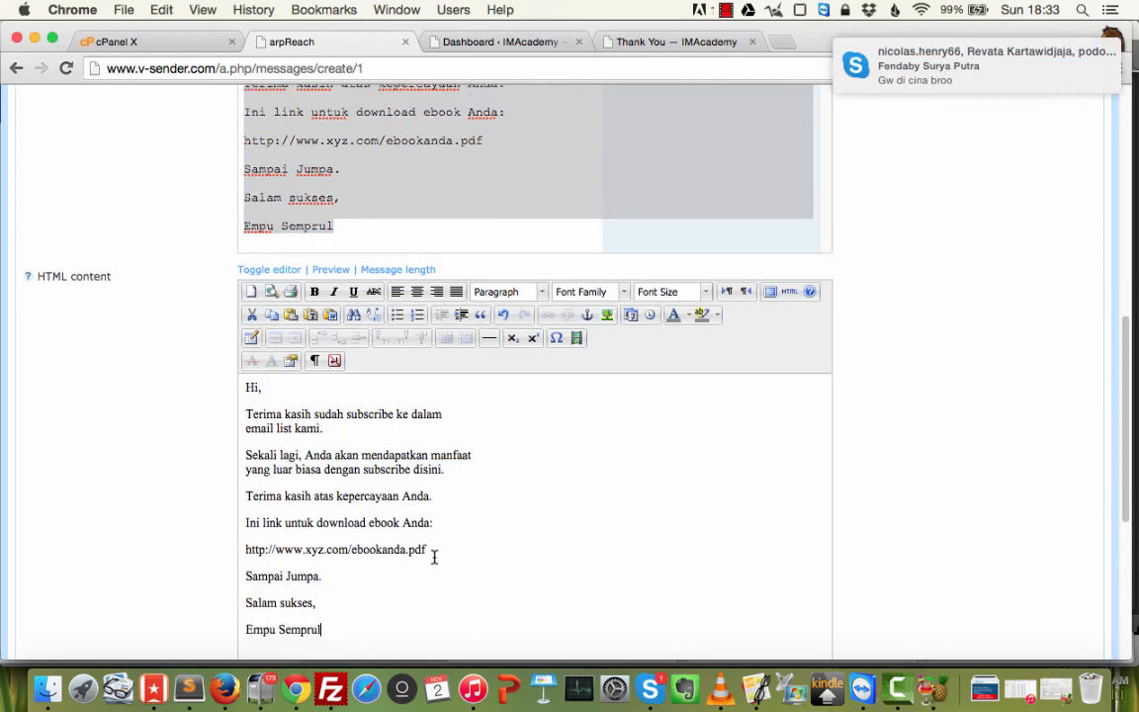
drag(431, 551, 228, 539)
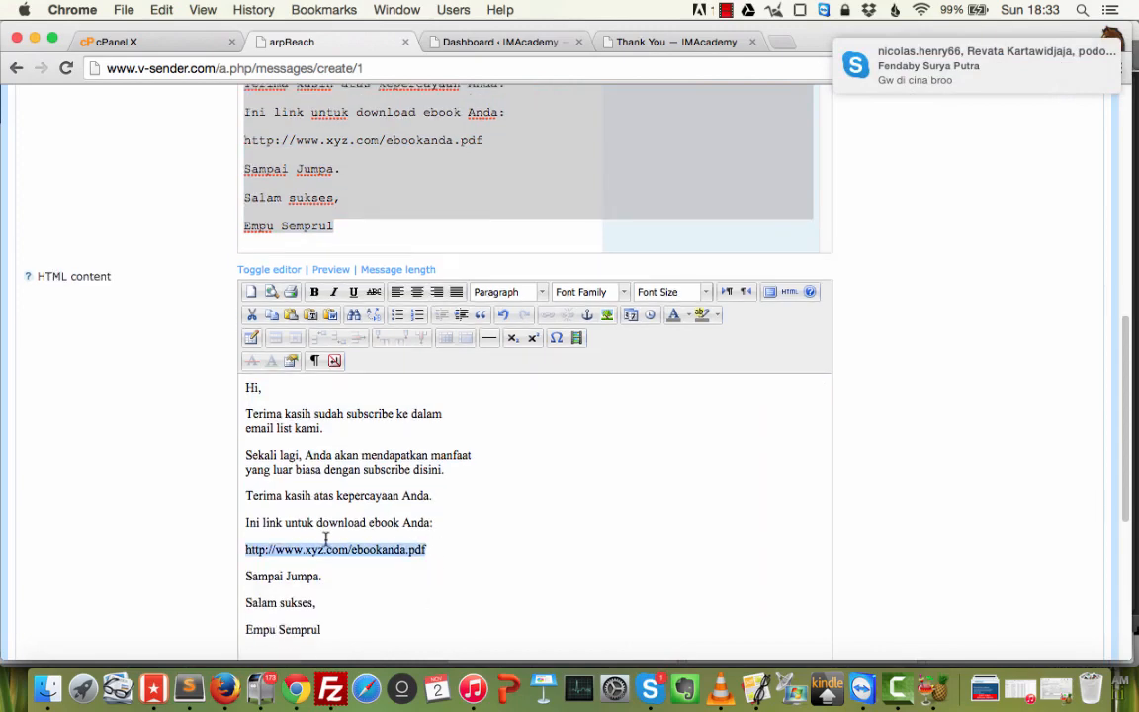
drag(445, 549, 254, 550)
click(401, 550)
drag(442, 553, 250, 554)
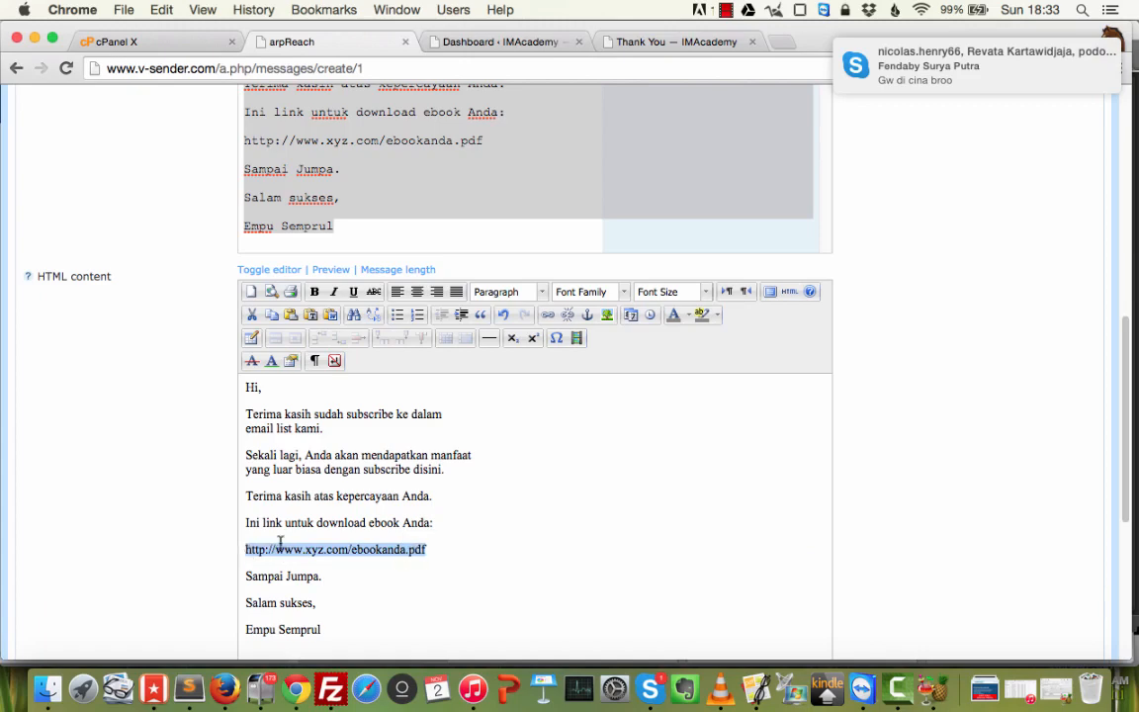
click(547, 314)
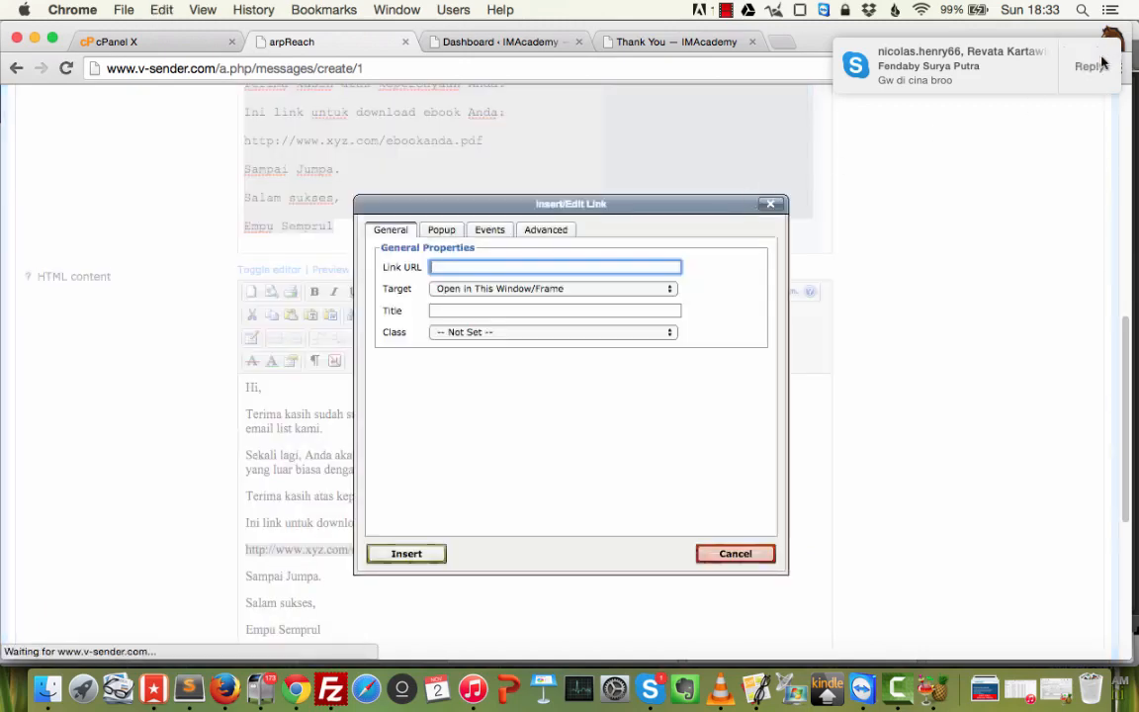
click(415, 556)
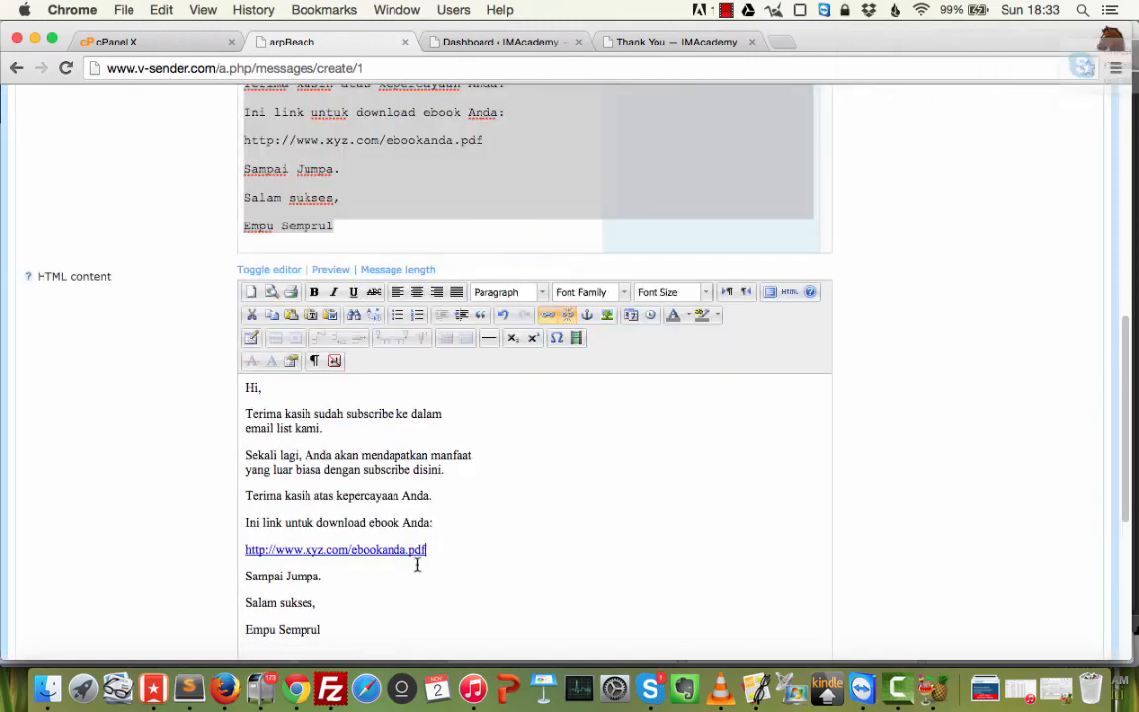
Quit Skype, then expand the message's Layout options and peek at Attachments, leaving header and footer unticked.
right_click(650, 692)
click(657, 636)
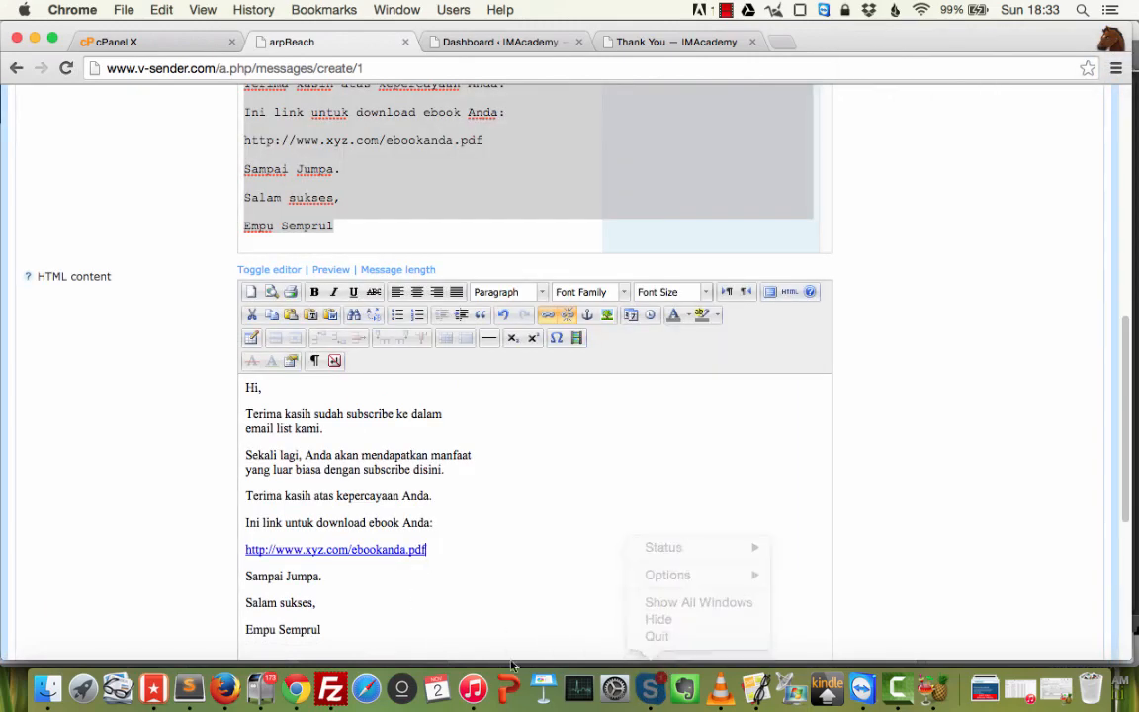
scroll(414, 495, down, 3)
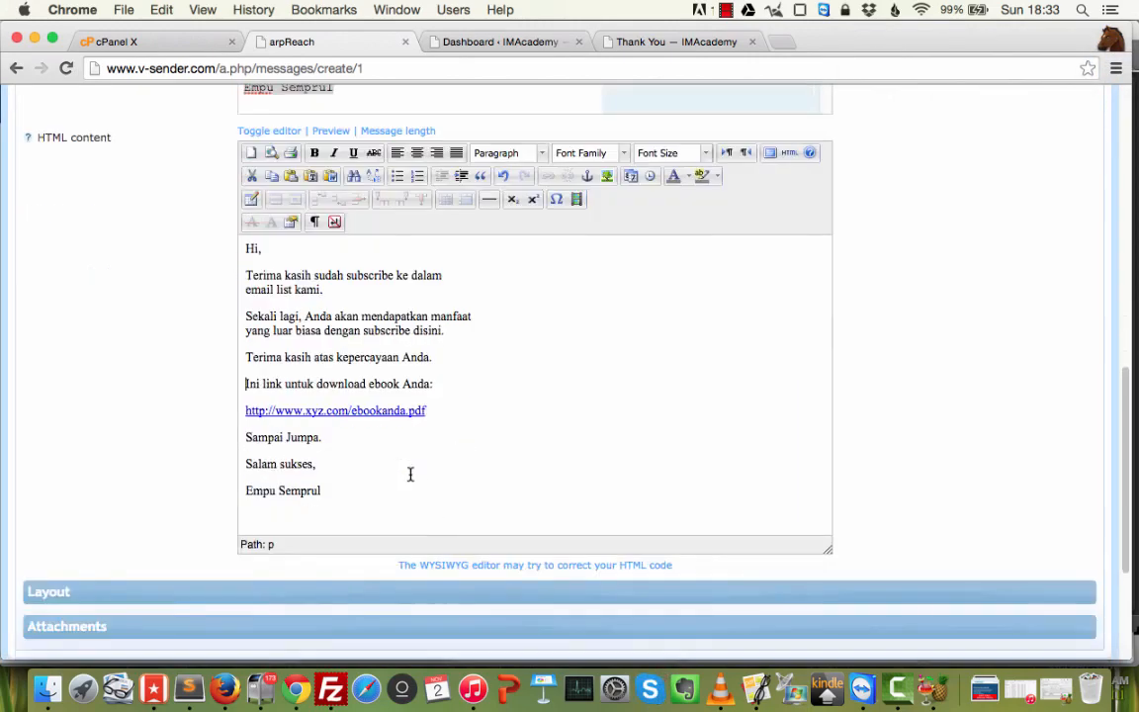
scroll(220, 483, down, 2)
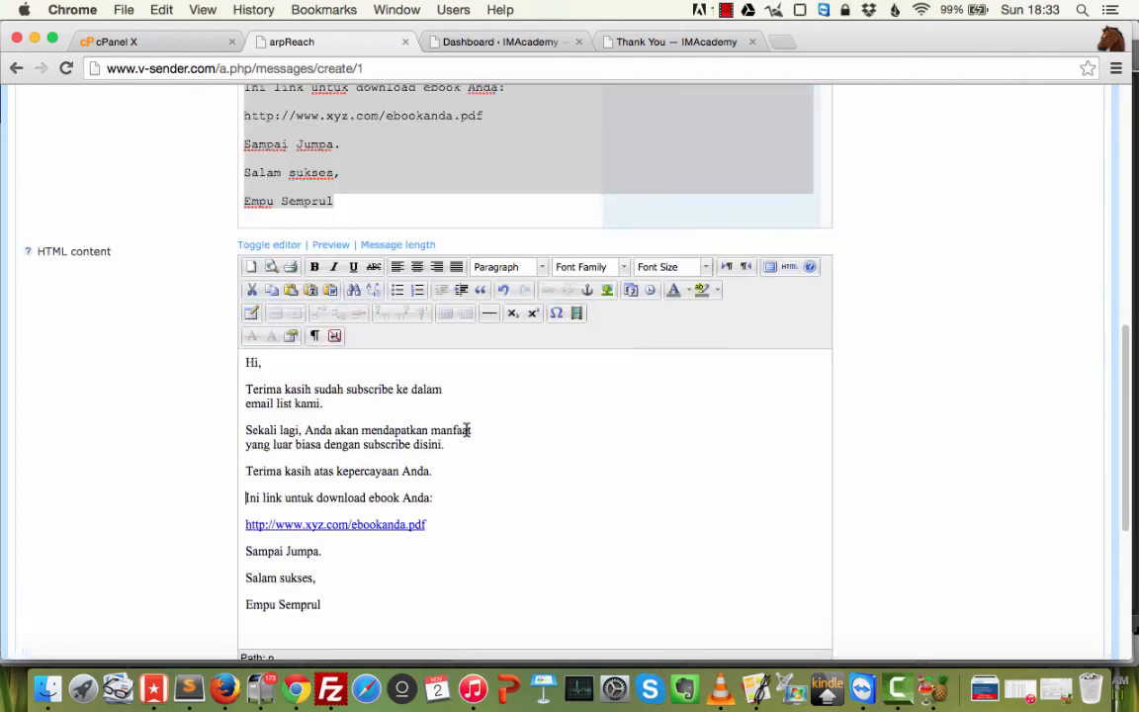
click(260, 532)
scroll(260, 531, down, 5)
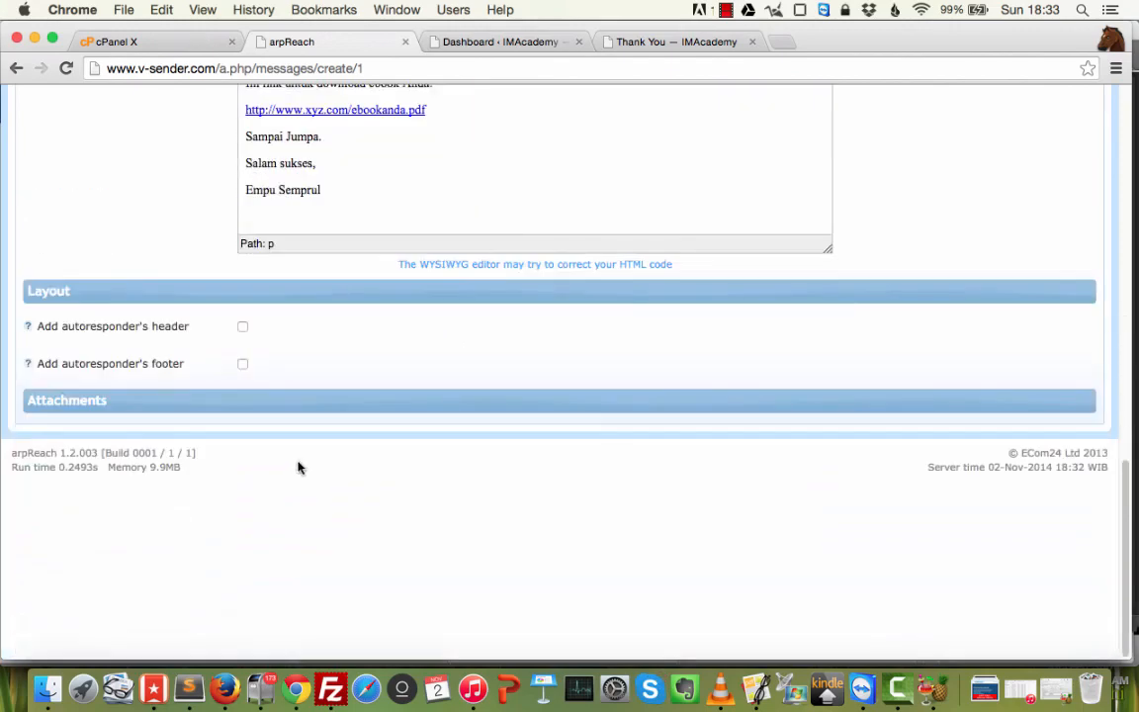
click(210, 410)
click(211, 410)
scroll(284, 302, up, 10)
Check the RSS Feed options, then save the Thank You for Subscribing follow-up message.
click(202, 396)
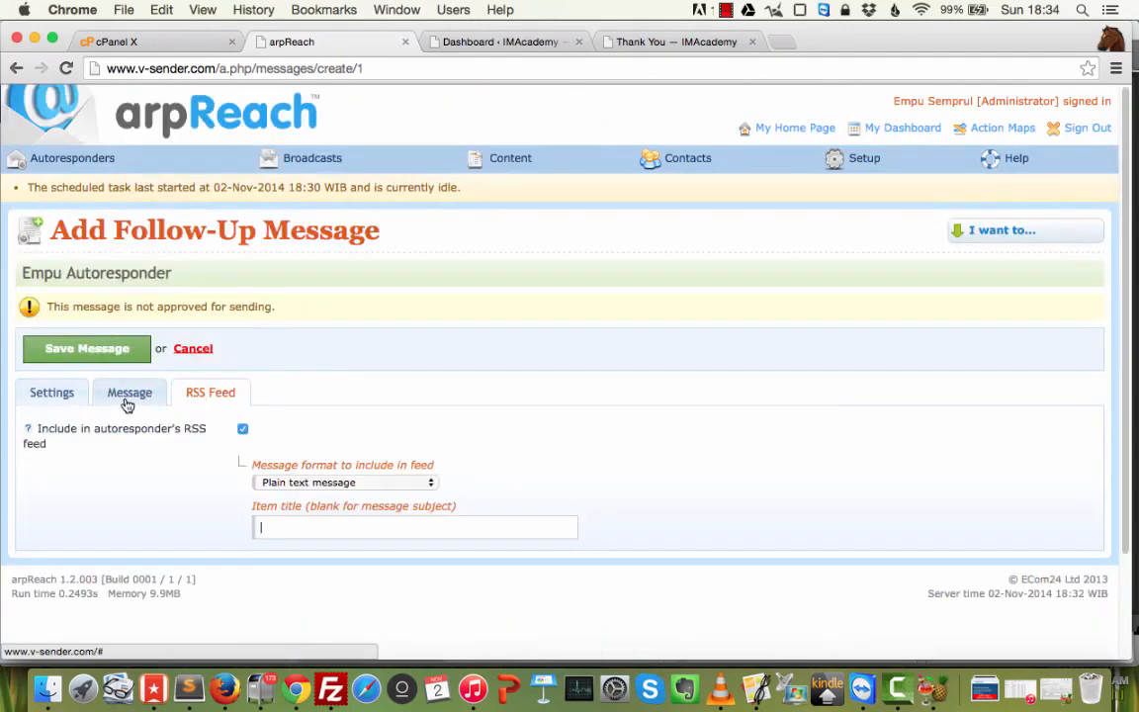
click(131, 394)
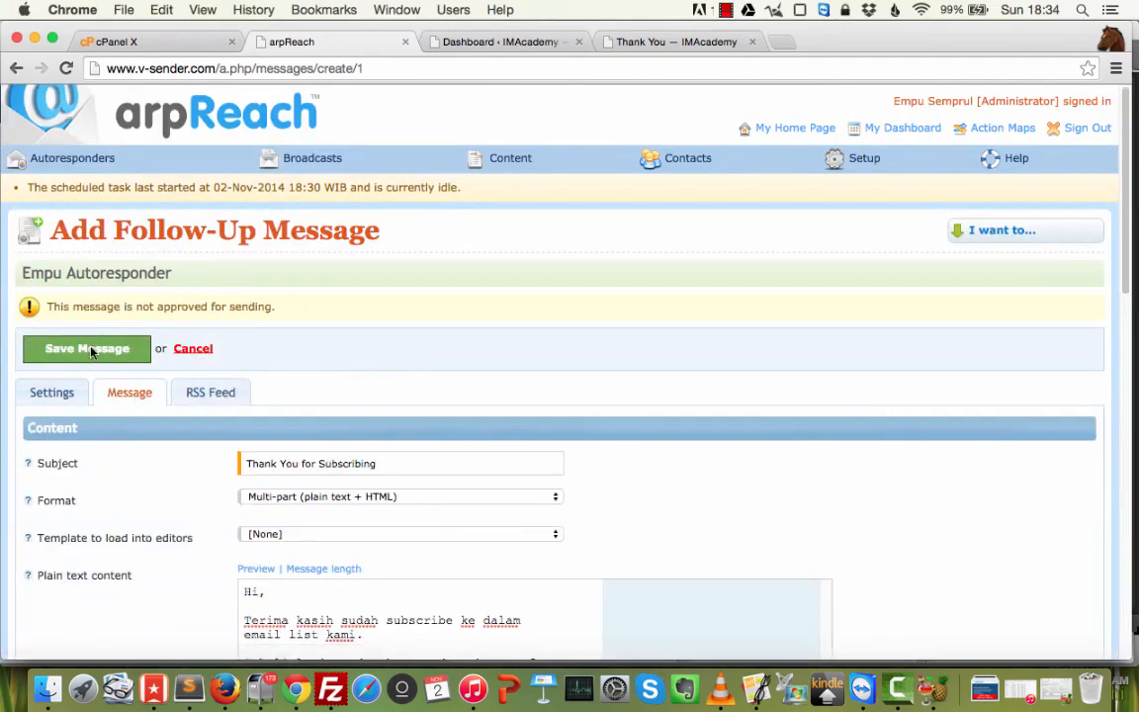
click(89, 350)
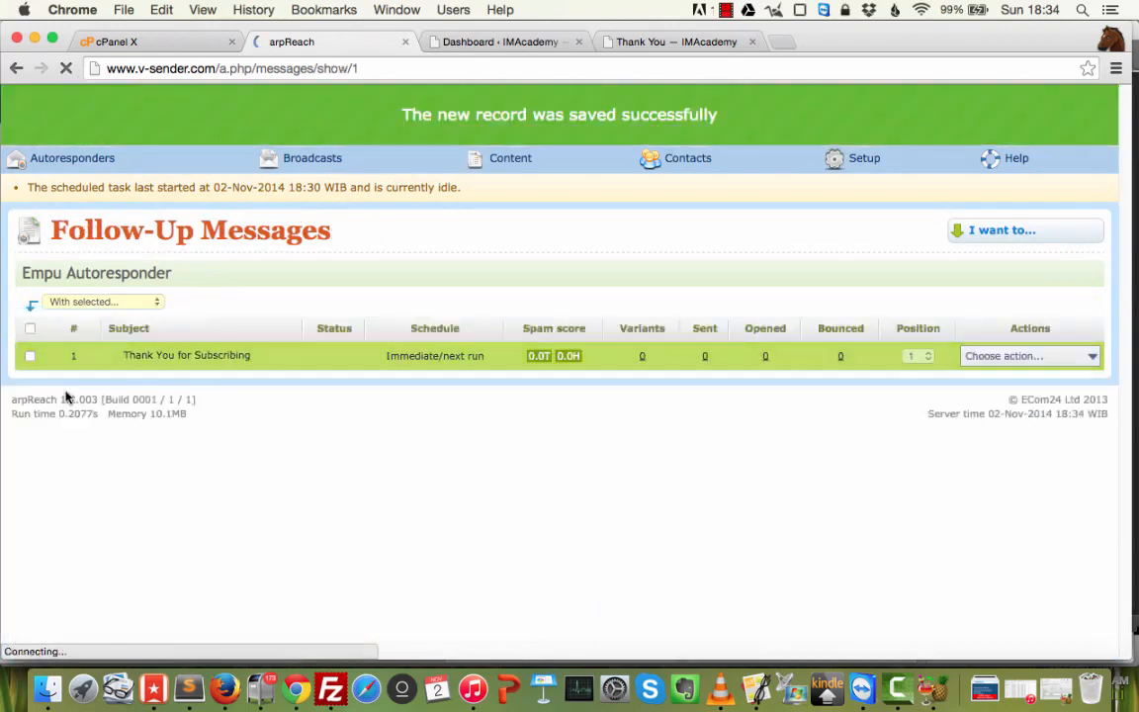
Reopen the saved message, confirm it is Live and Approved for sending, and save the changes.
mouse_move(1012, 361)
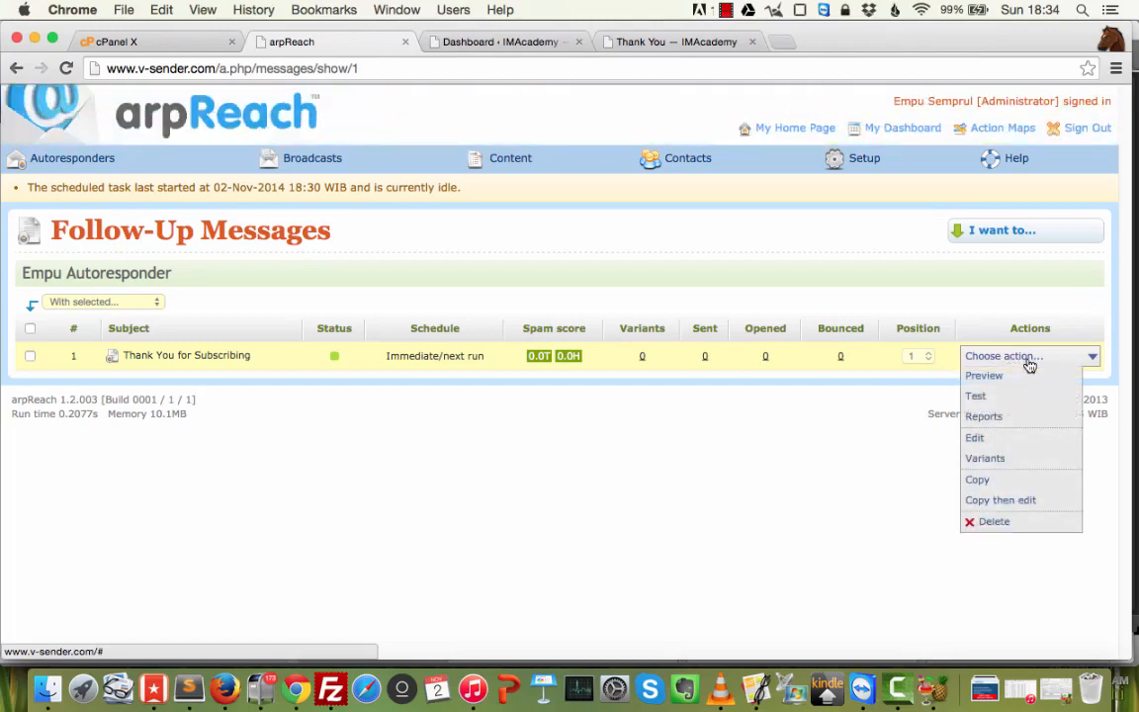
click(995, 441)
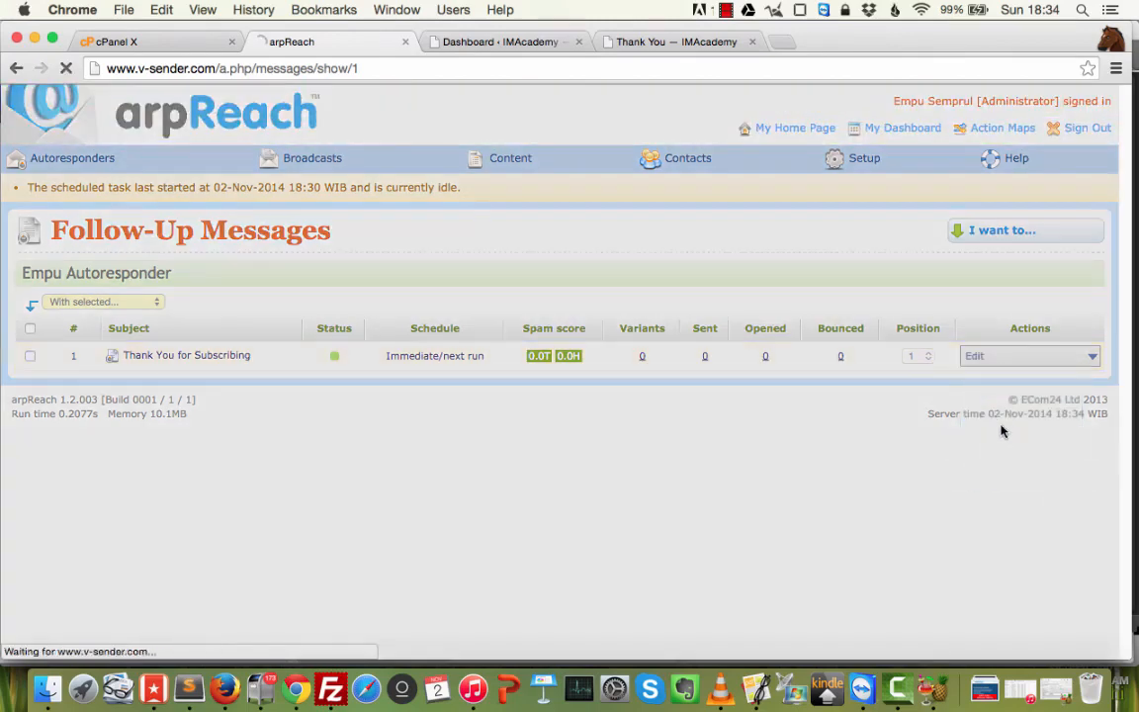
scroll(664, 432, down, 1)
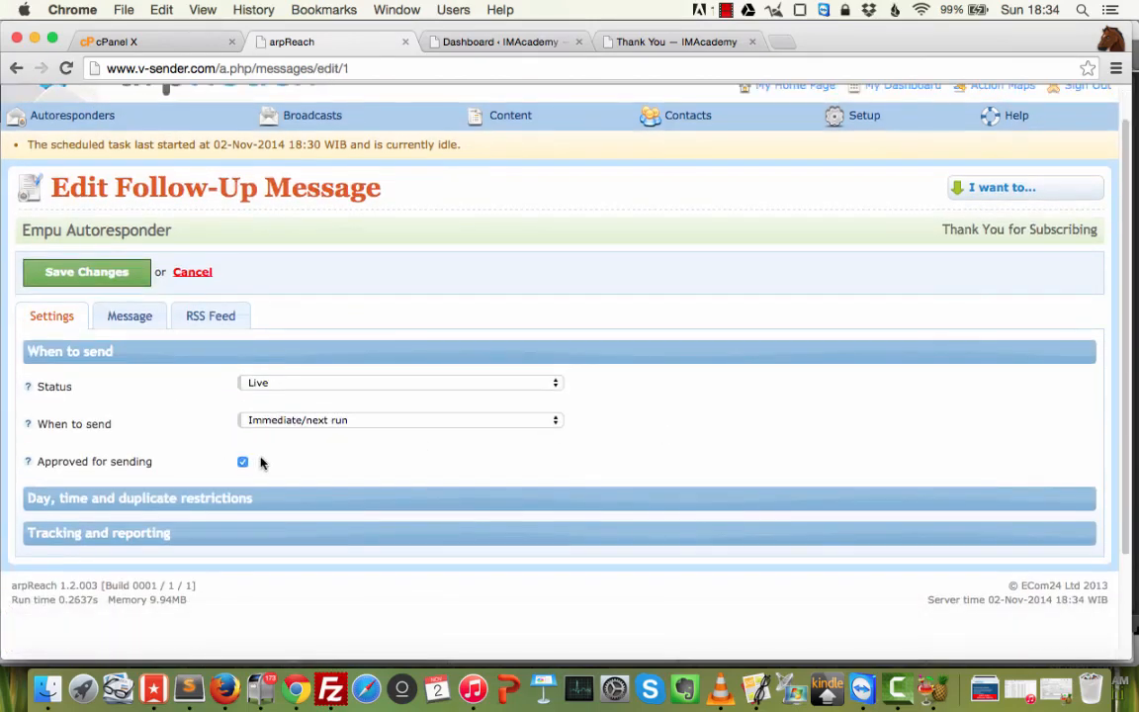
click(94, 273)
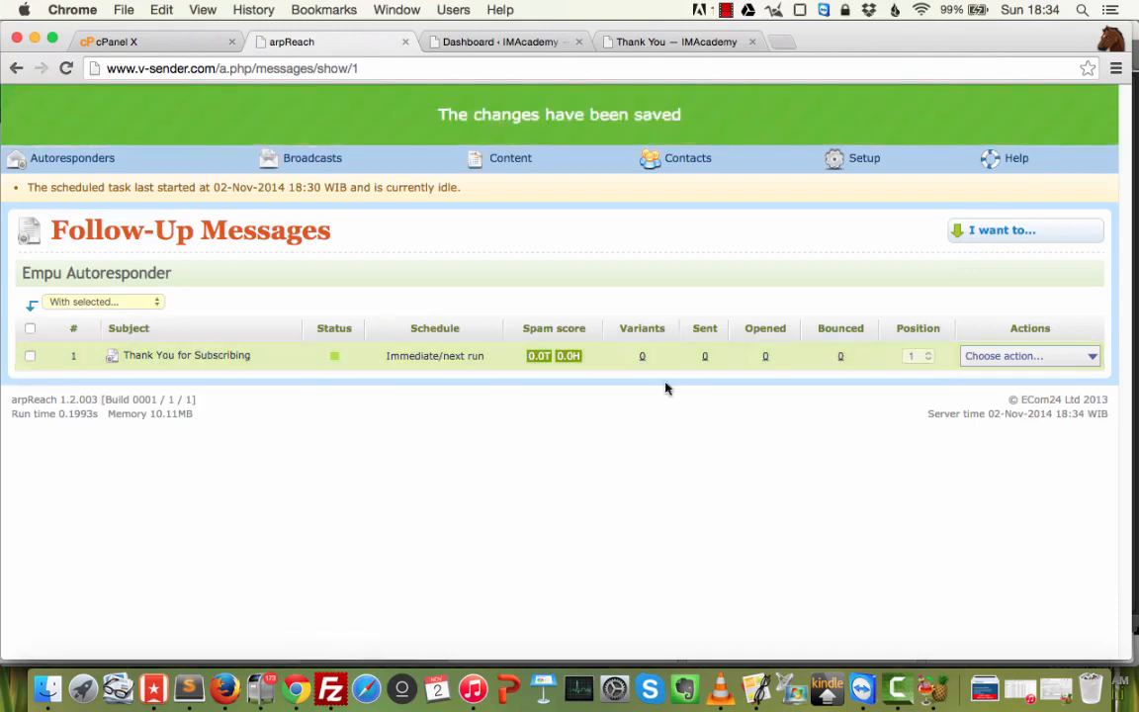
click(1001, 238)
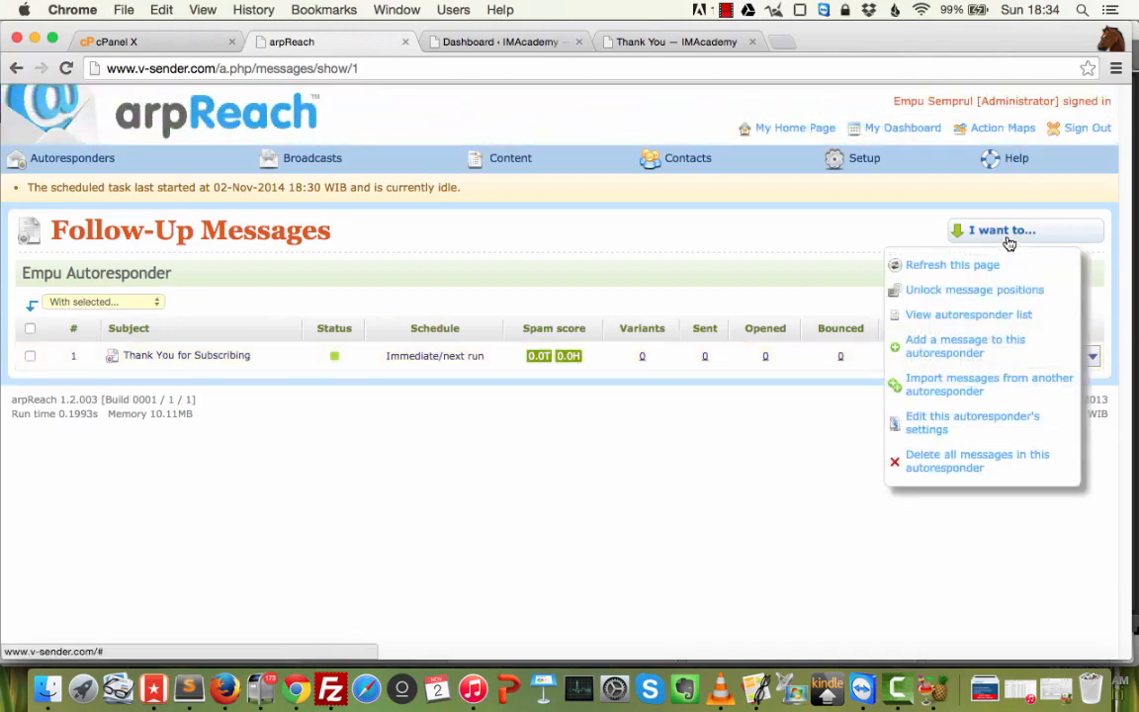
Add a new message to Empu Autoresponder scheduled by interval in days, 1 day.
click(970, 348)
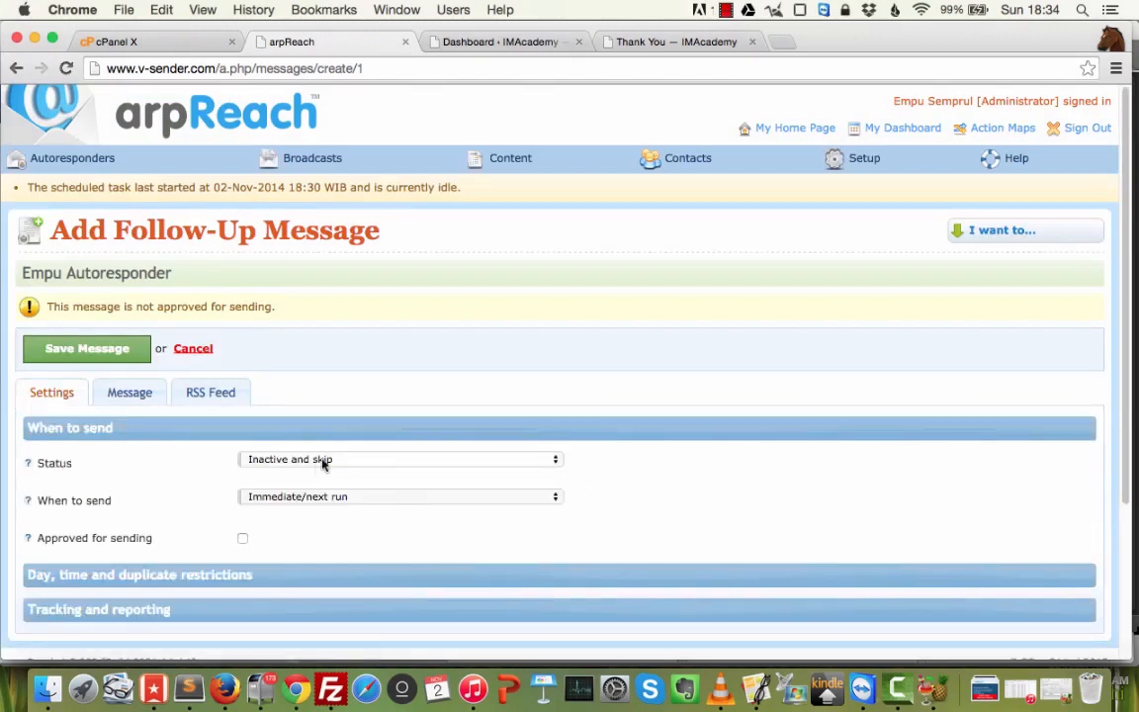
click(338, 498)
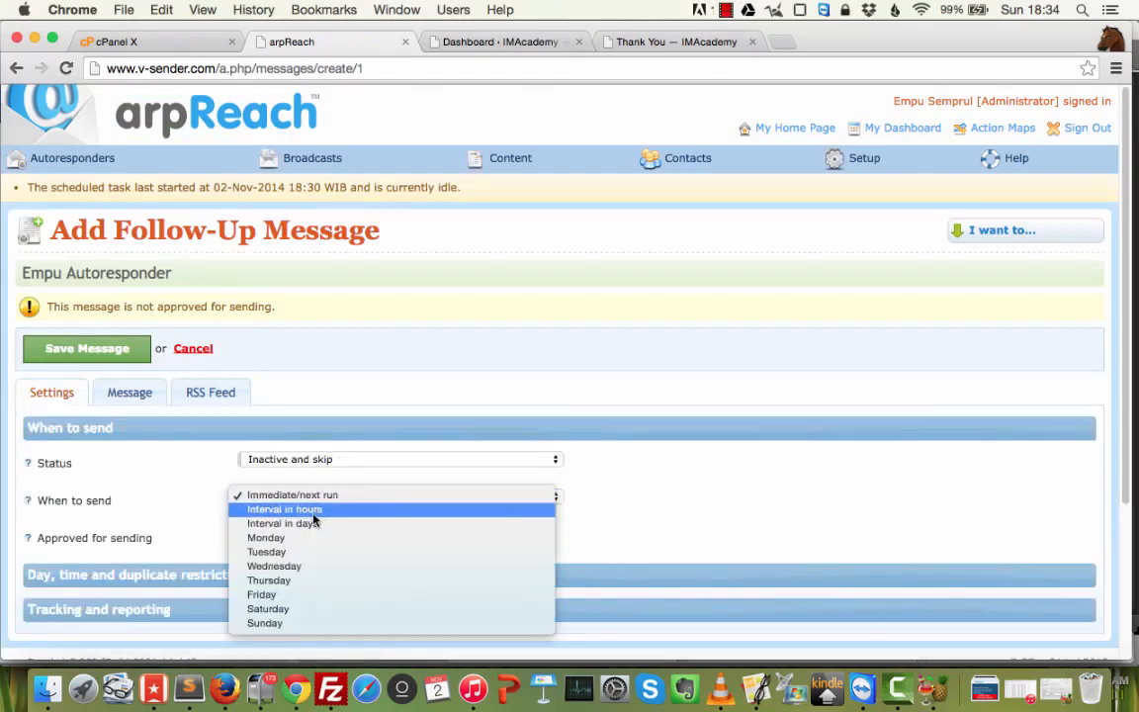
click(317, 524)
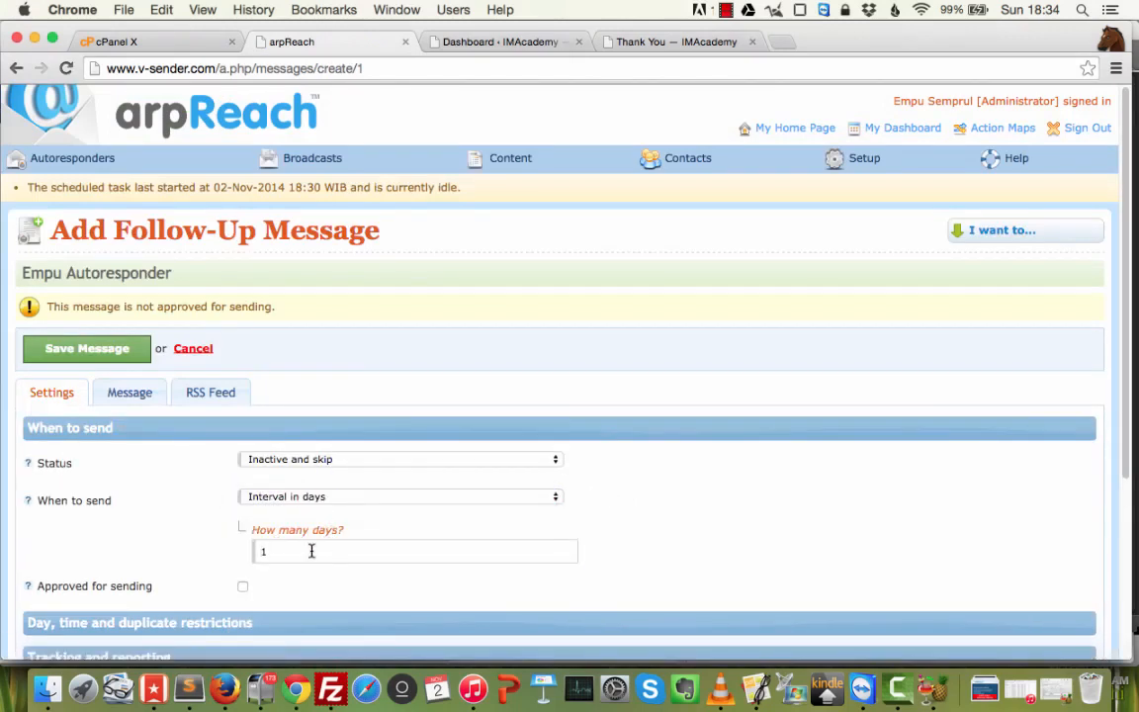
click(310, 549)
click(496, 547)
Set the new message's status to Live, keep Interval in days, and consult the plan notes in Sublime Text.
click(425, 460)
click(354, 484)
scroll(396, 464, down, 1)
click(362, 460)
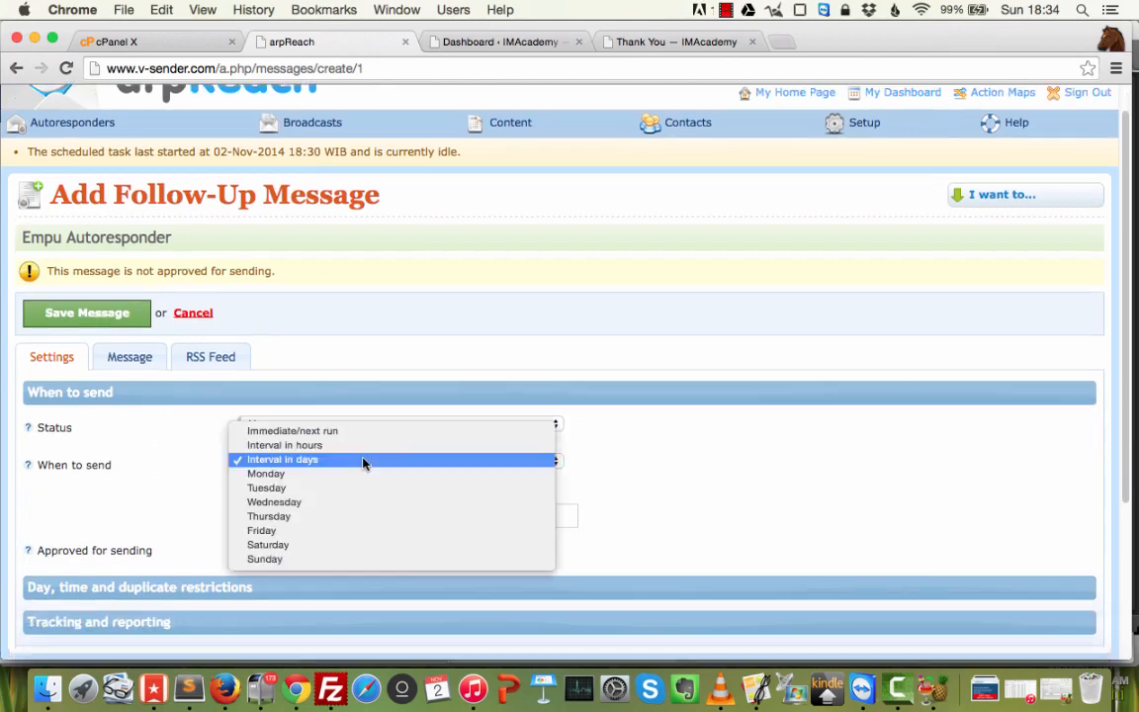
click(363, 461)
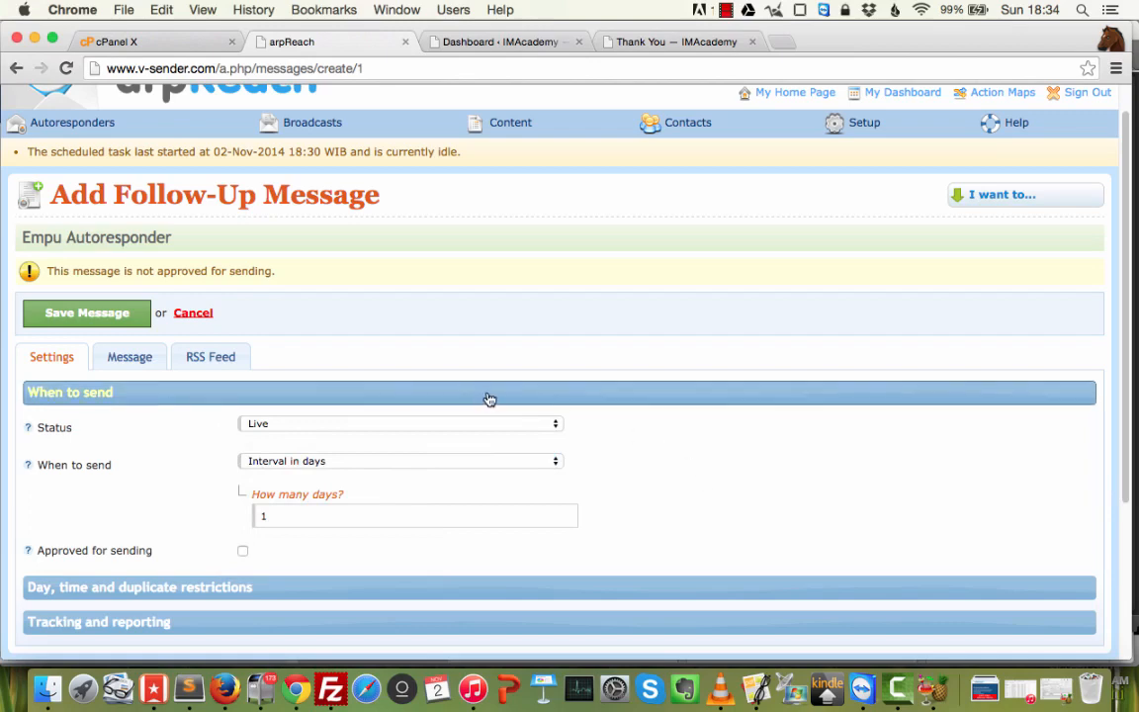
click(189, 689)
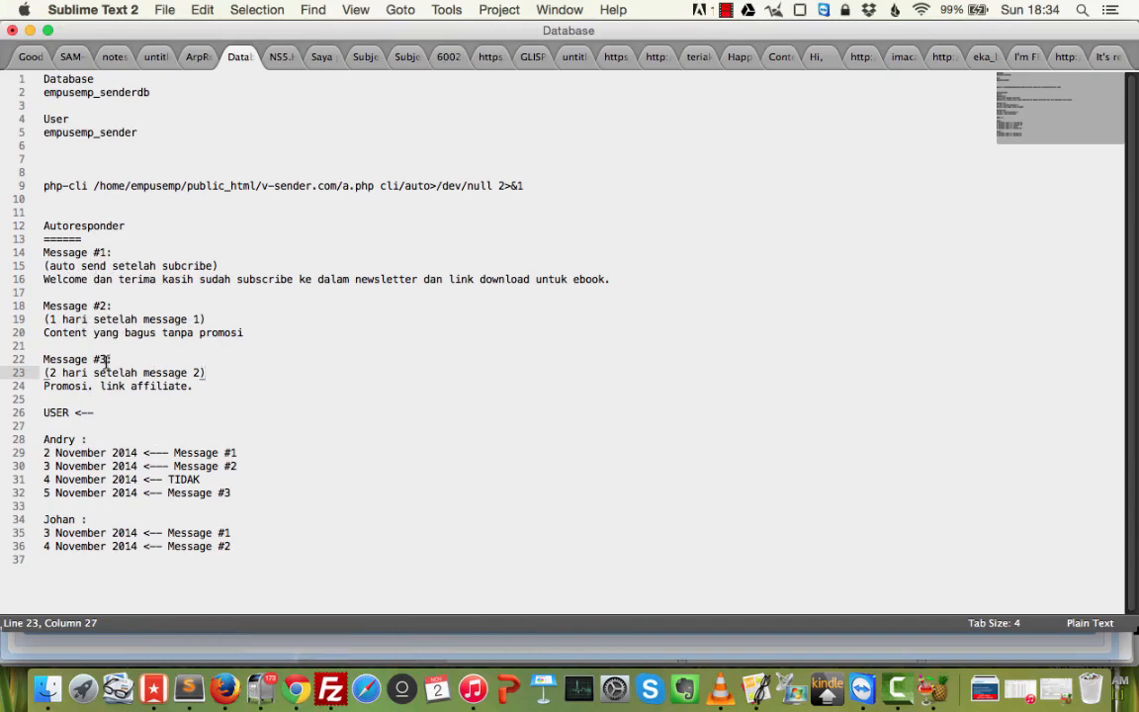
click(295, 689)
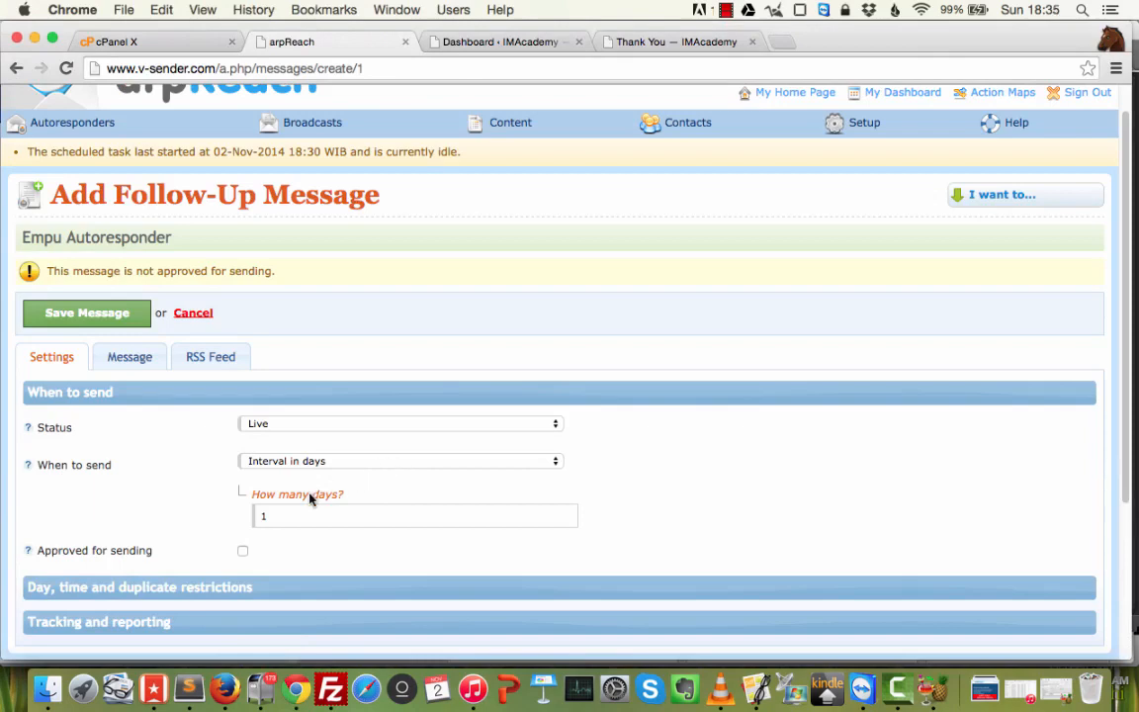
Change the interval to 3 days and tick Approved, then cancel and discard the draft message.
double_click(332, 521)
text(3)
click(244, 551)
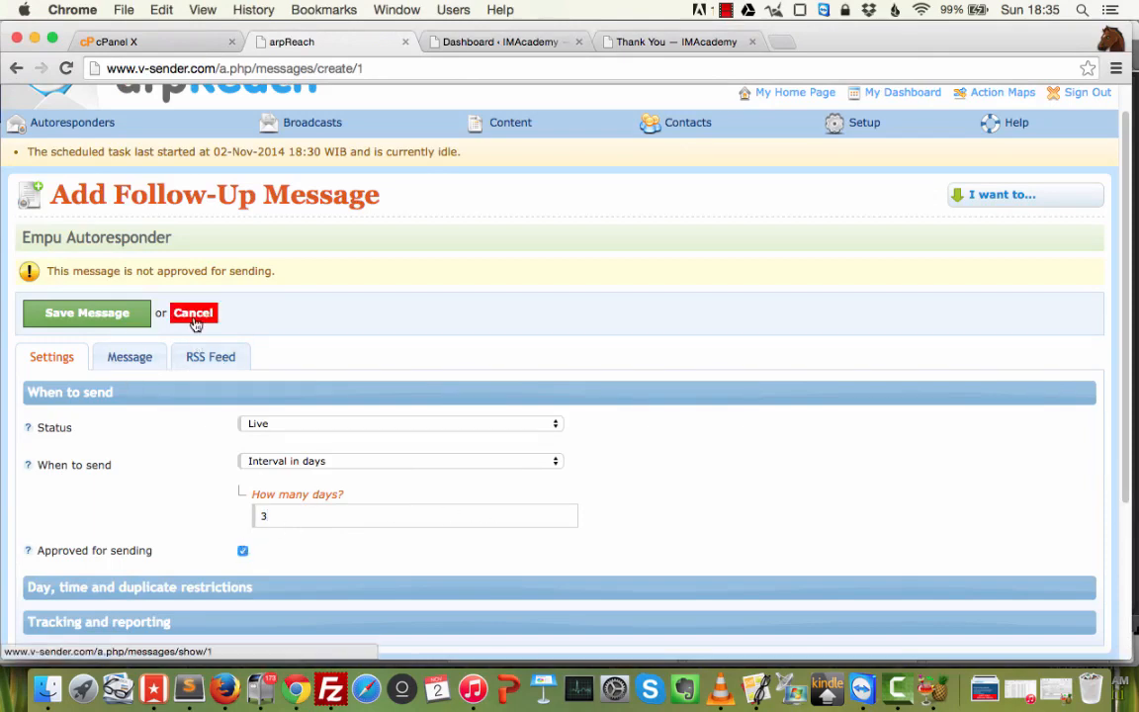
click(127, 368)
click(81, 366)
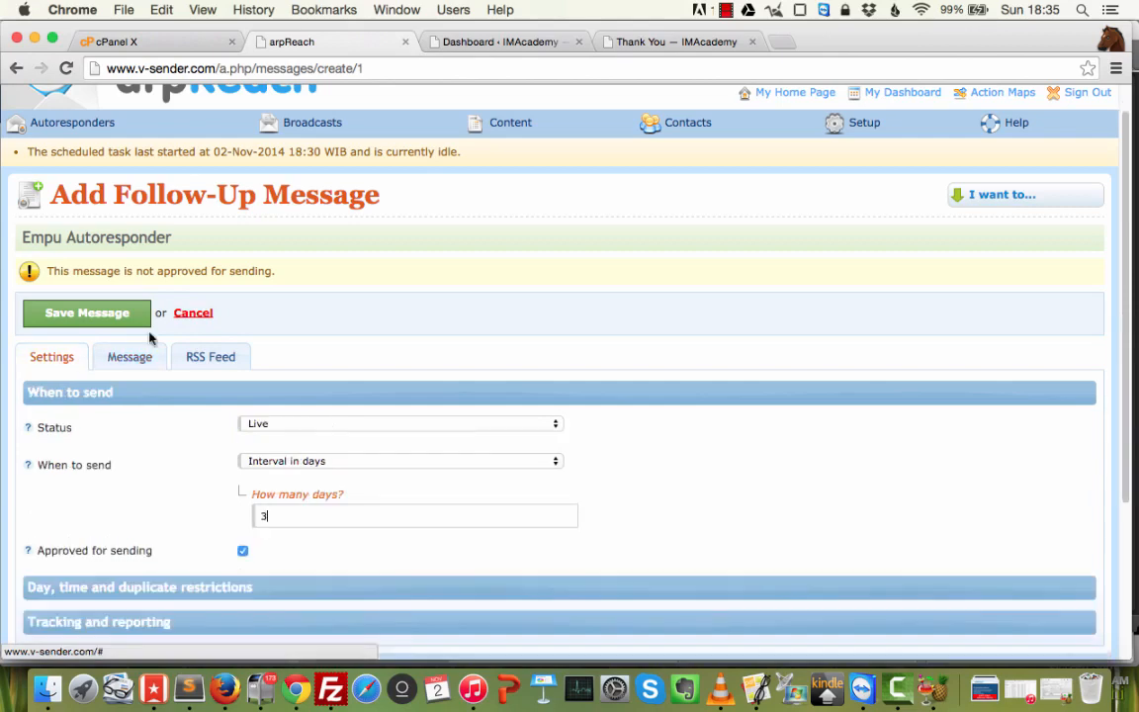
click(193, 313)
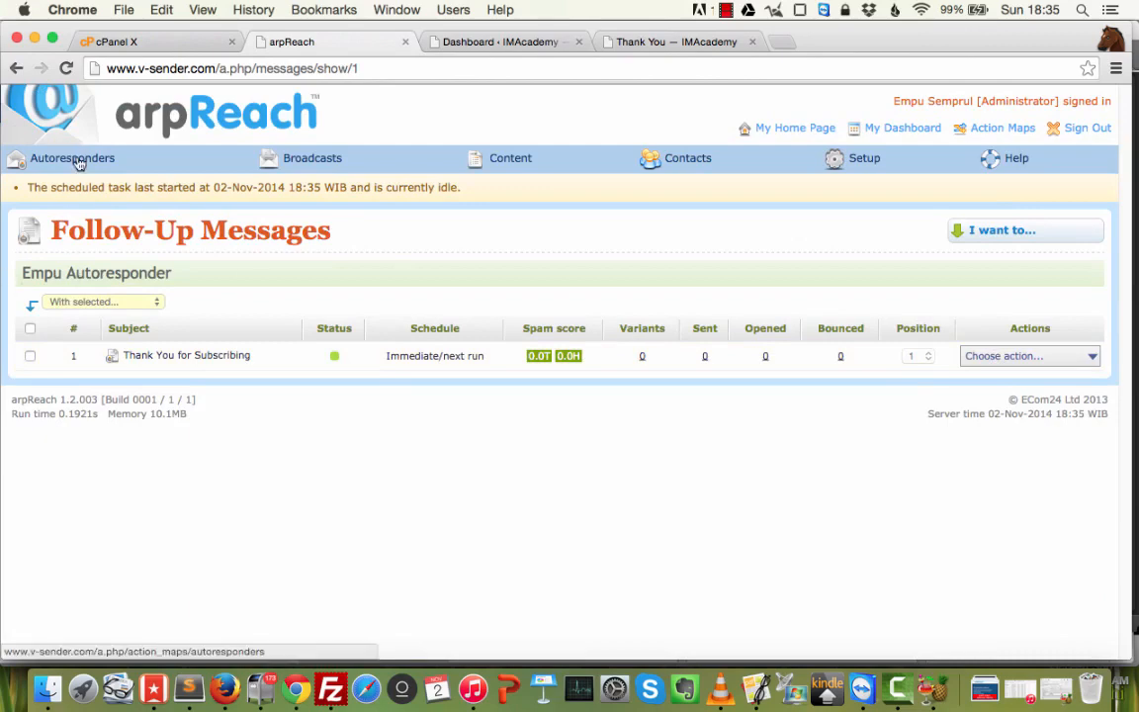
Open Empu Autoresponder's Subscription forms list and start a new form for it.
click(48, 182)
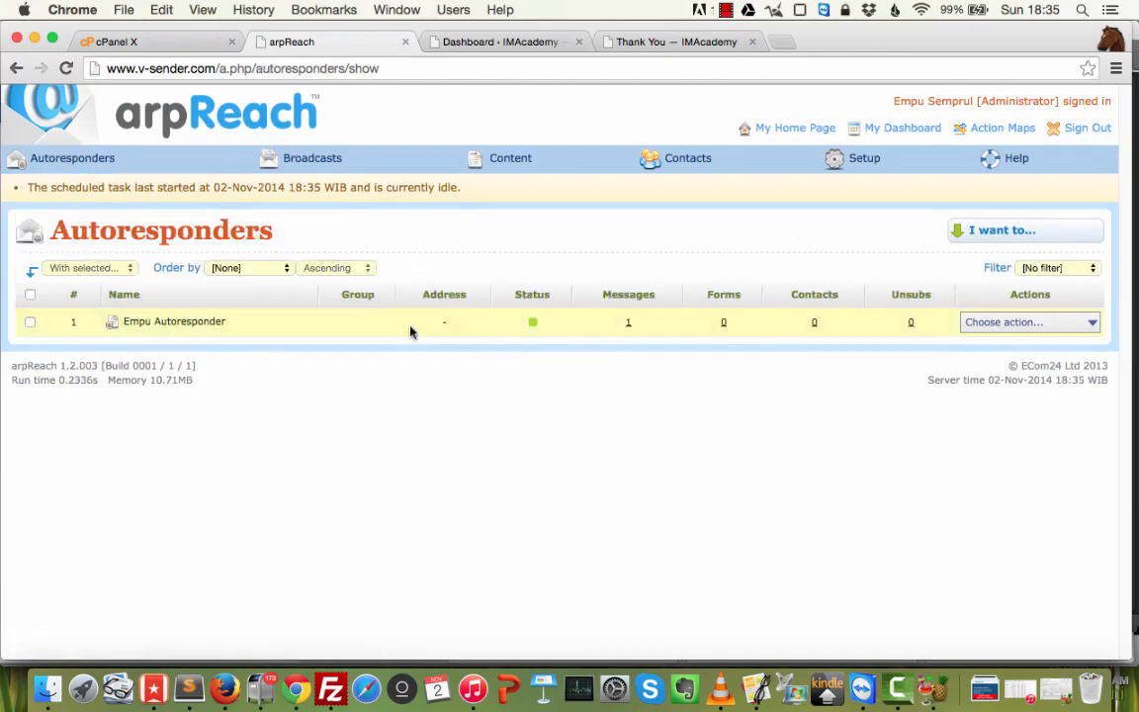
mouse_move(1011, 330)
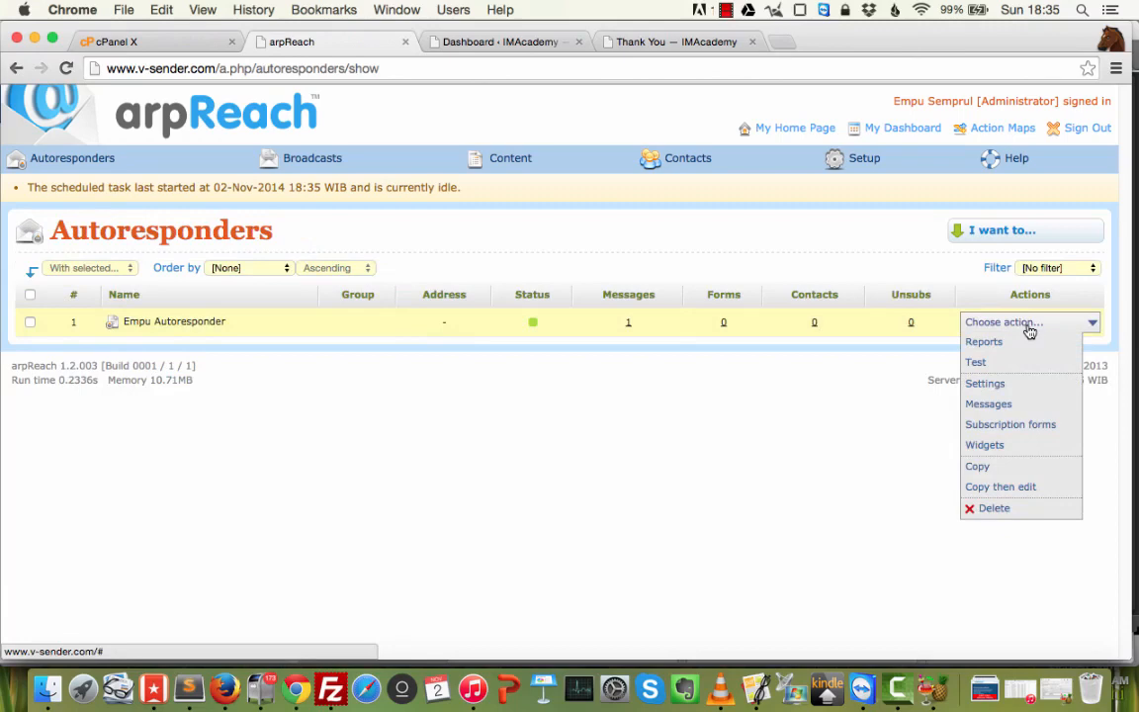
click(1015, 426)
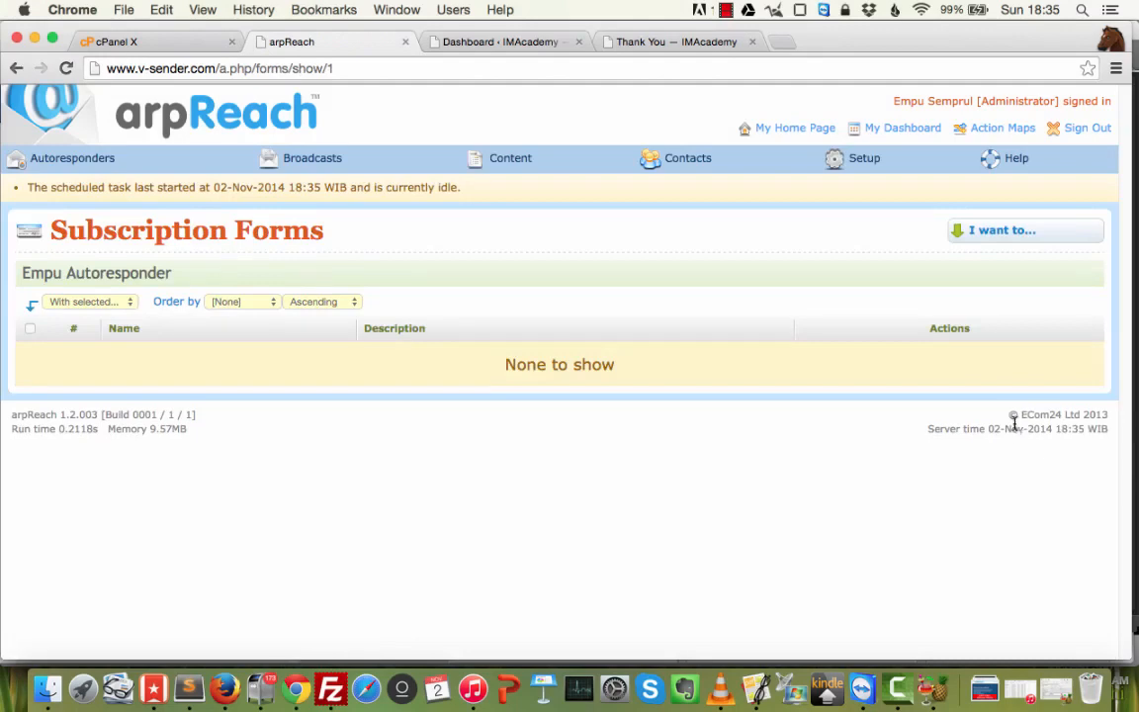
click(1018, 237)
click(975, 288)
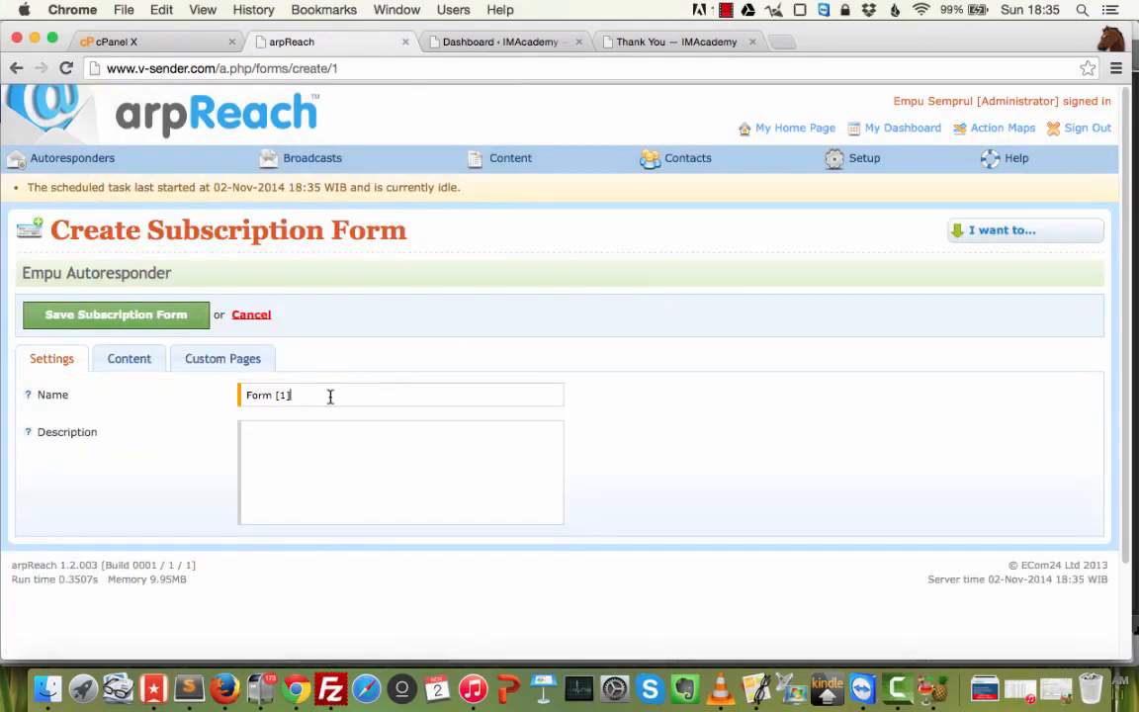
Name the form 'Empu SEmprul' with the description 'Web form'.
triple_click(317, 396)
text(Empu SEmprul)
key(Tab)
text(Web form)
In the form fields, keep capitalized First name with Email address and leave Last name off.
click(139, 362)
click(177, 398)
scroll(539, 379, down, 5)
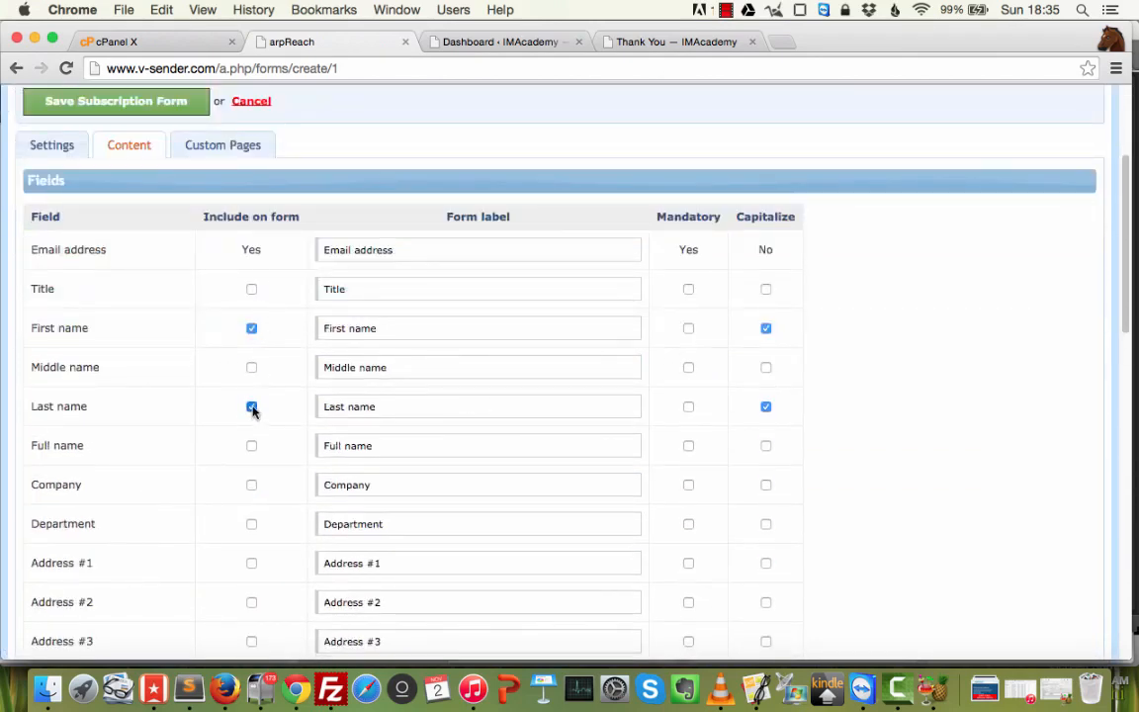
click(252, 407)
click(766, 406)
scroll(708, 372, down, 2)
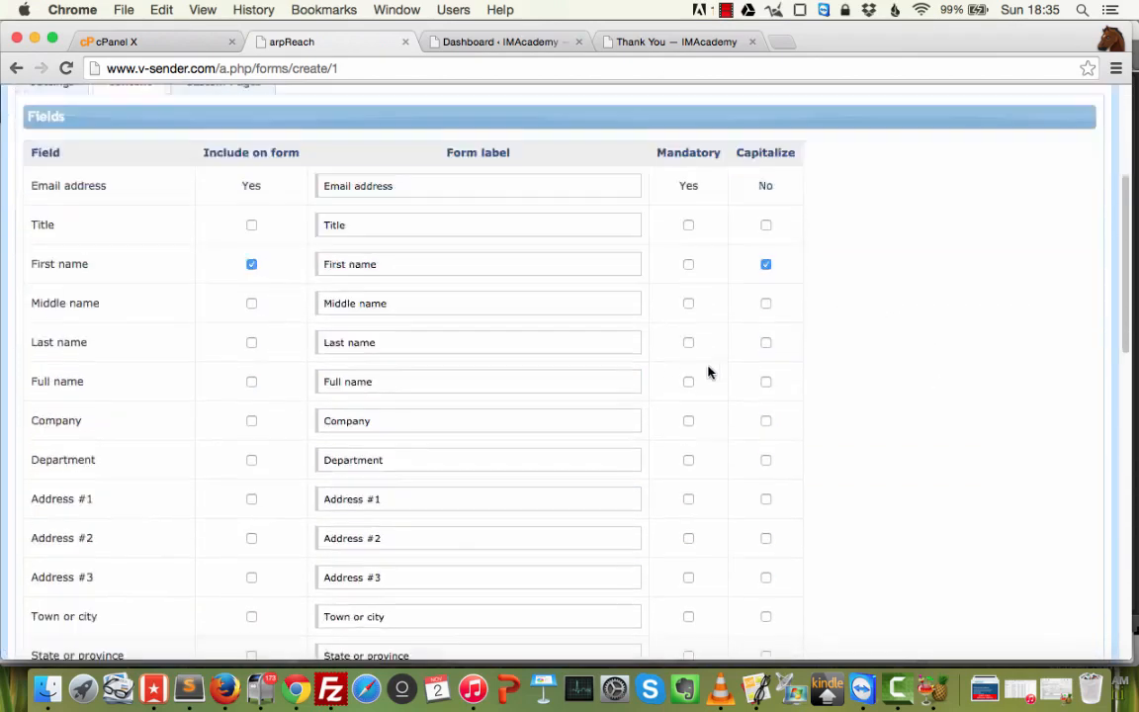
scroll(708, 372, down, 15)
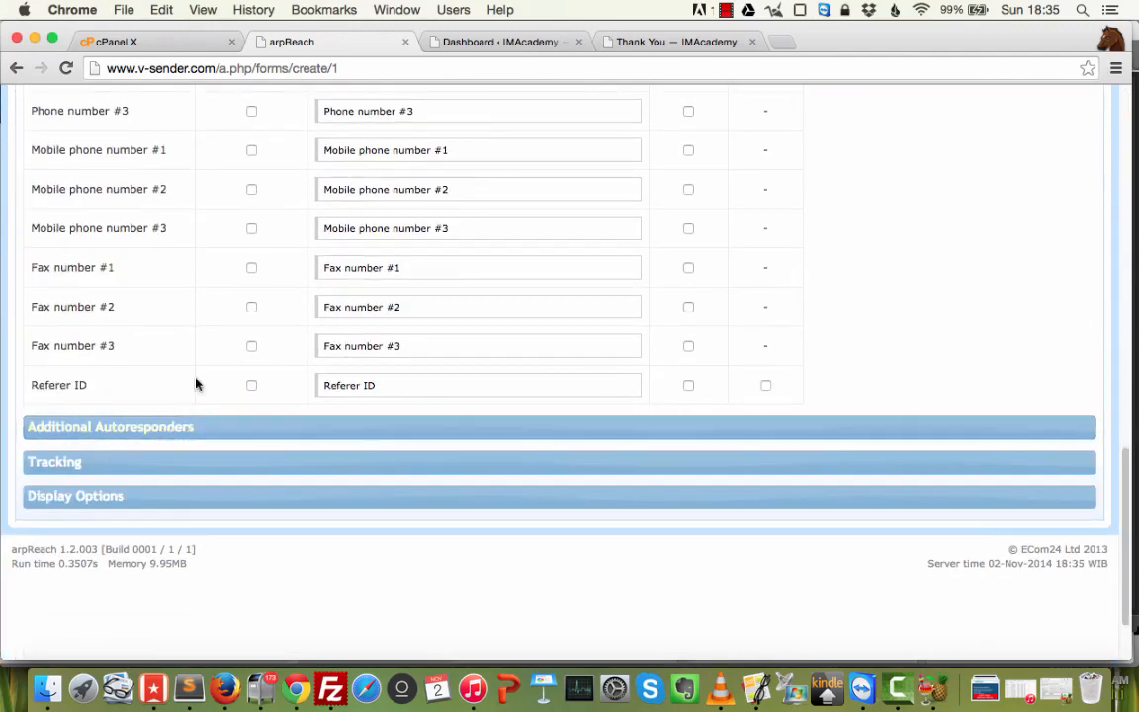
Review Additional Autoresponders, Tracking and Display Options, leaving all of them unassigned.
click(186, 433)
scroll(369, 392, down, 1)
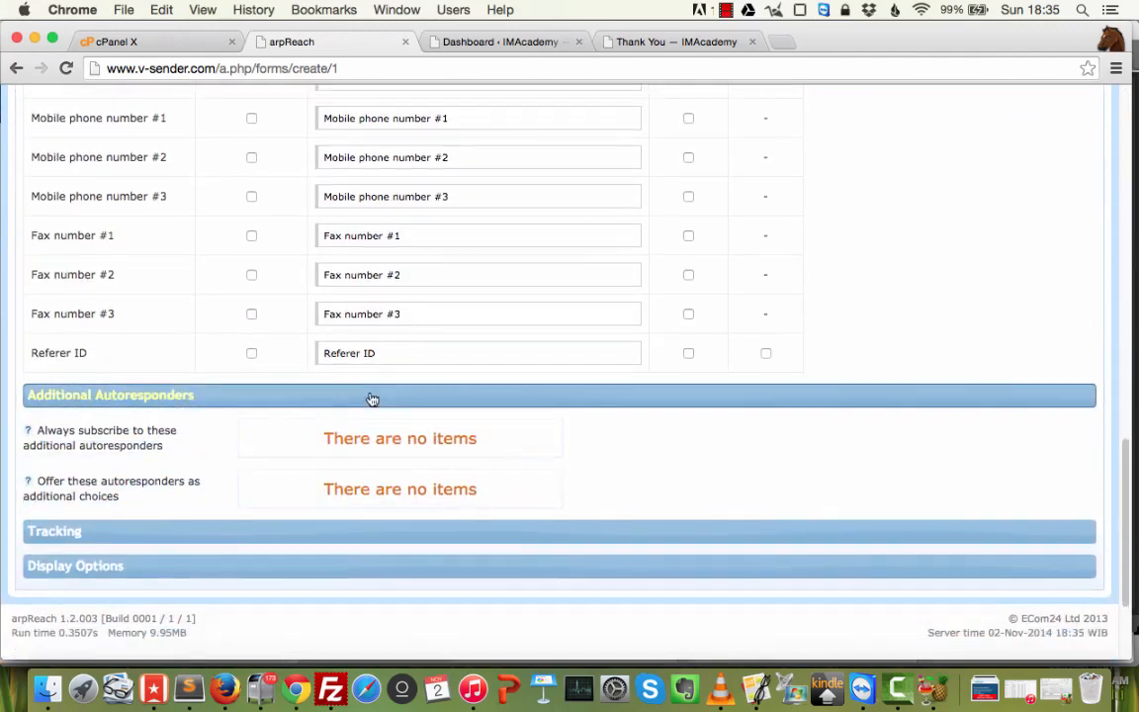
click(221, 396)
click(216, 432)
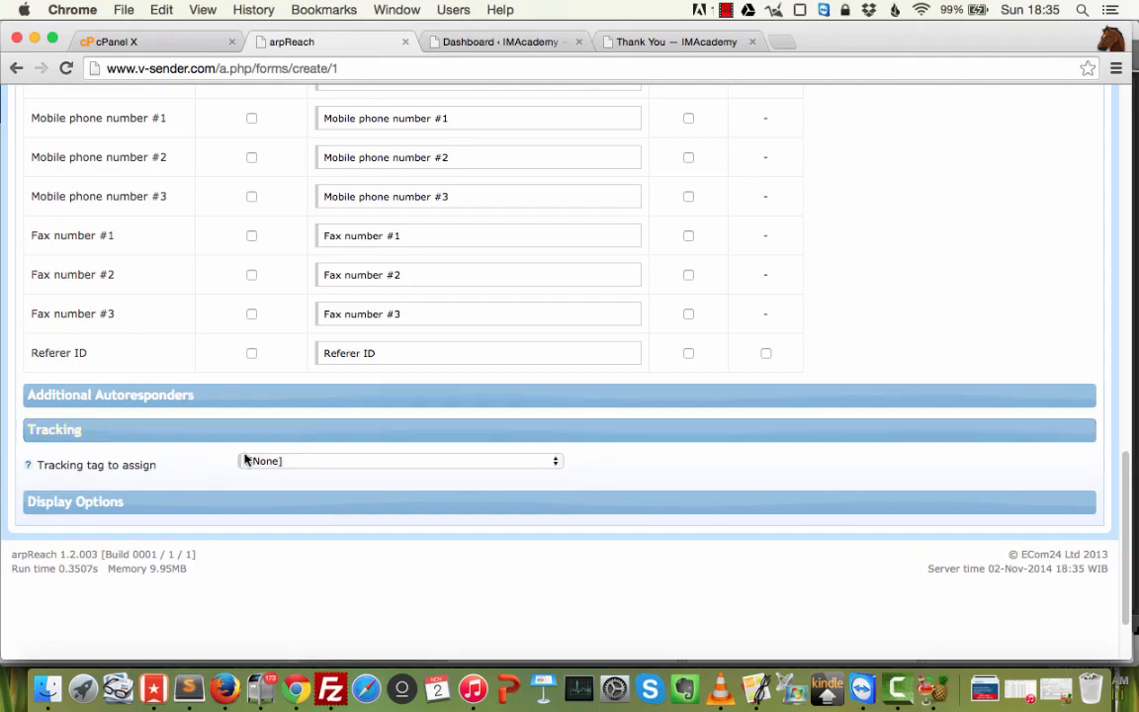
click(220, 435)
click(206, 469)
click(206, 470)
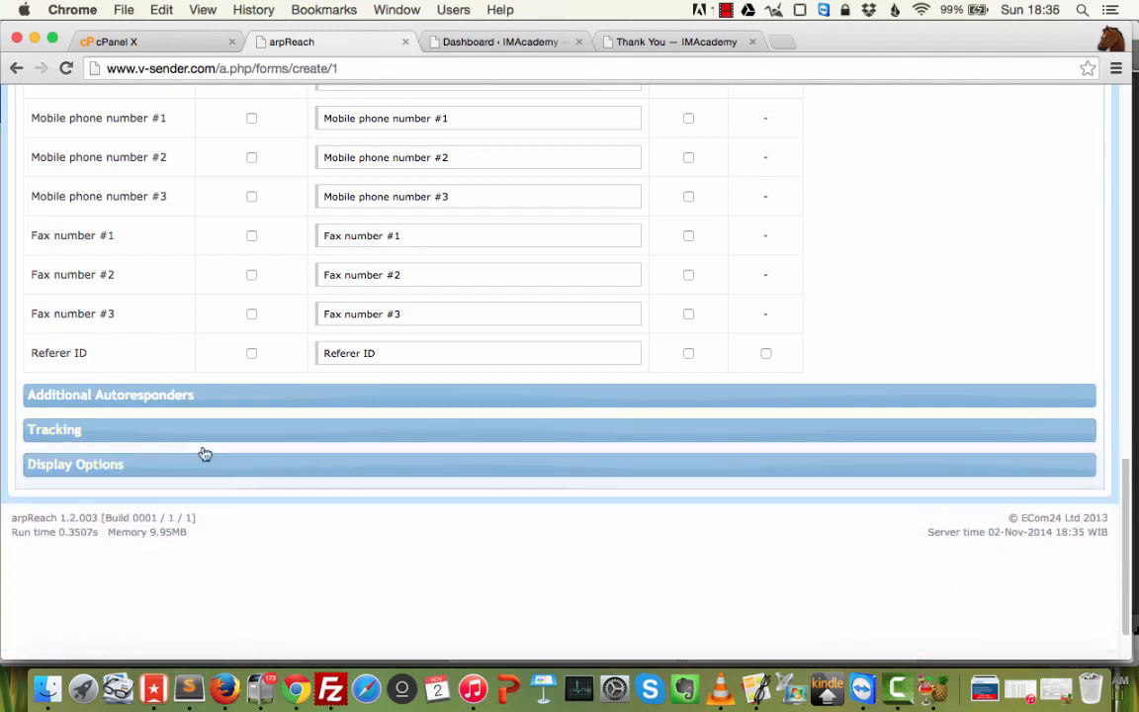
click(226, 435)
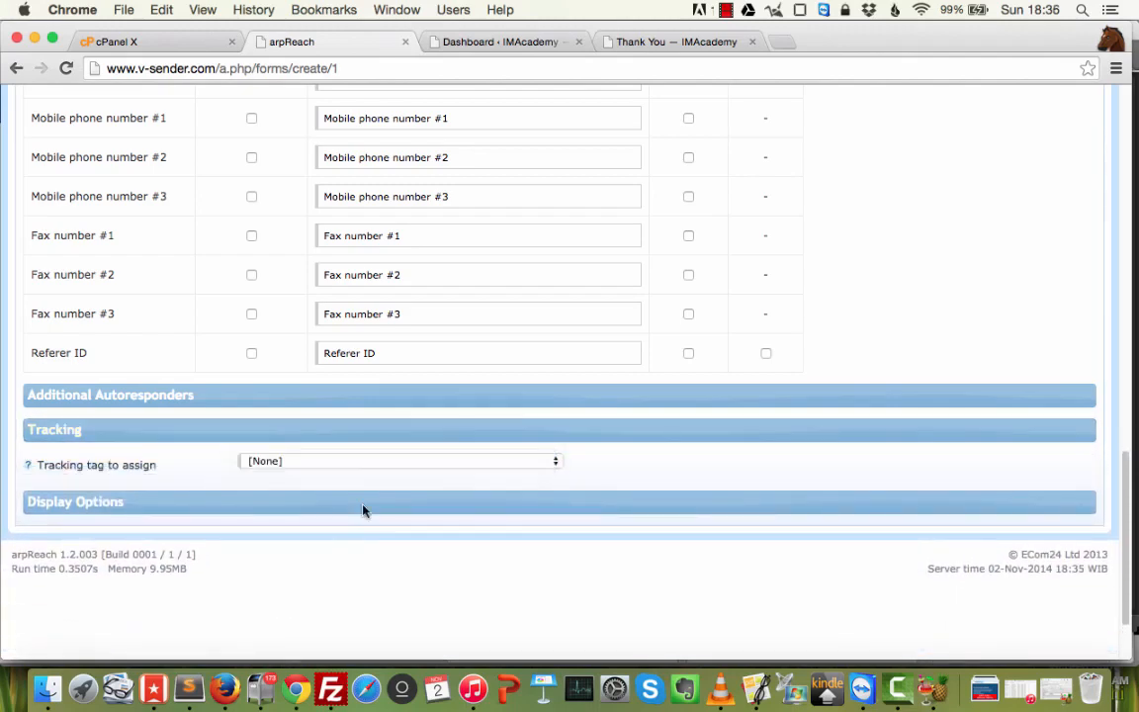
click(354, 435)
scroll(351, 440, up, 15)
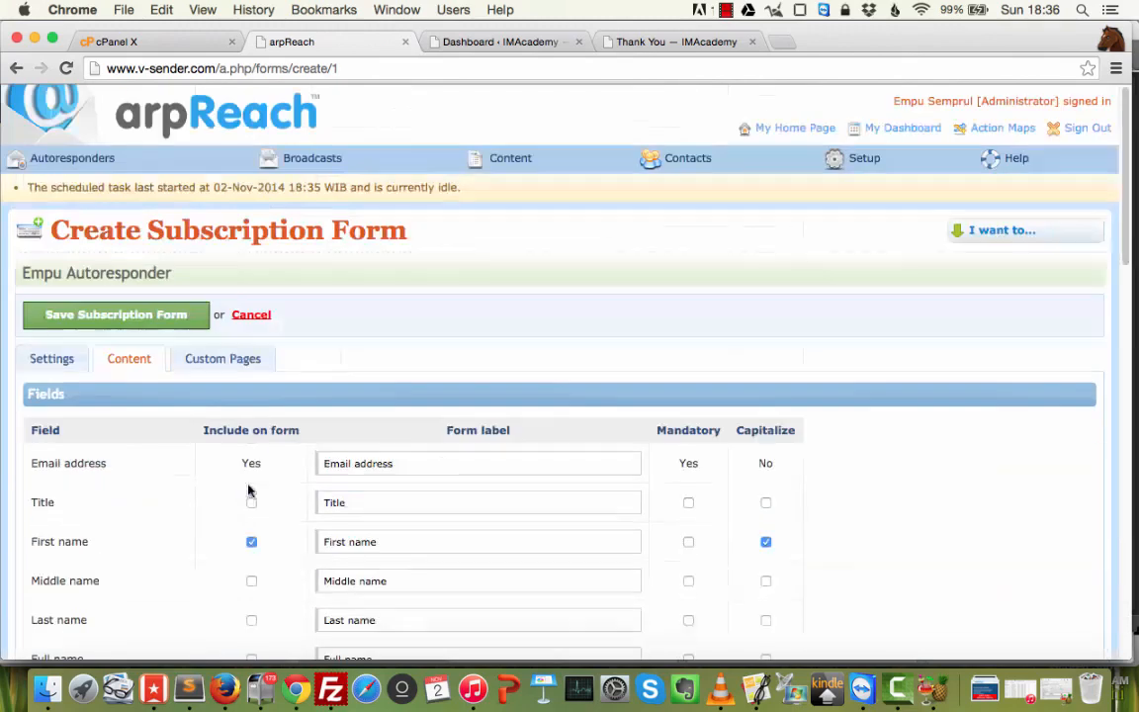
click(224, 359)
Check the Custom Pages settings and save the Empu Semprul subscription form.
click(152, 395)
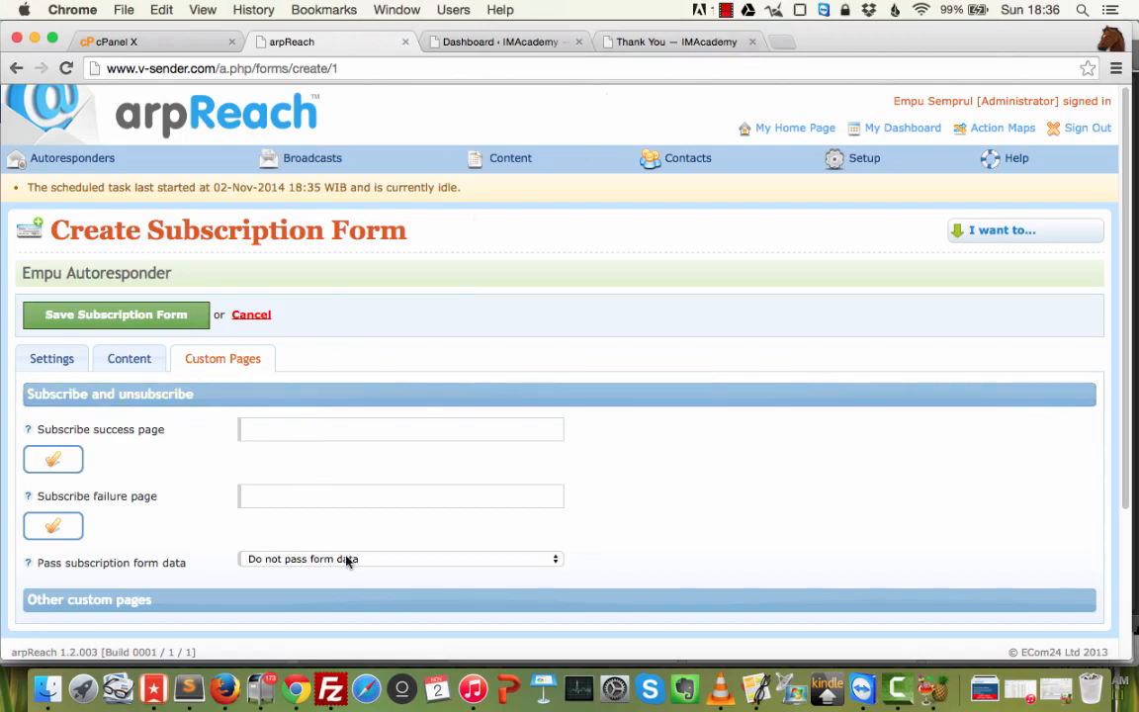
click(267, 602)
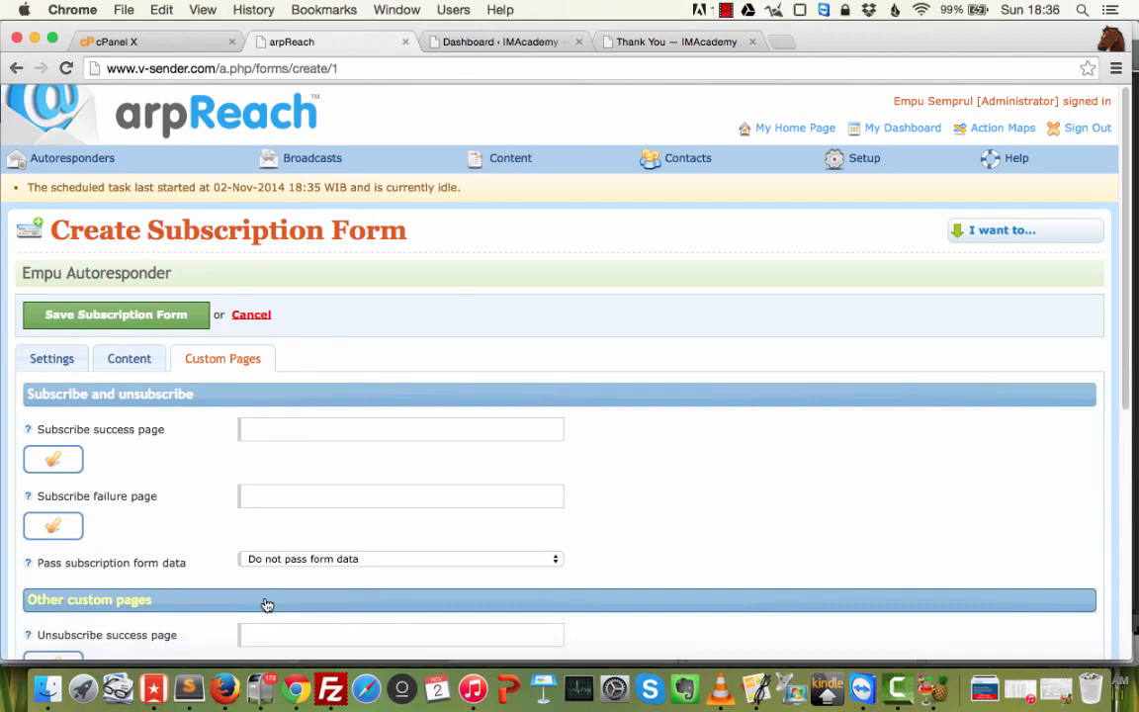
click(151, 317)
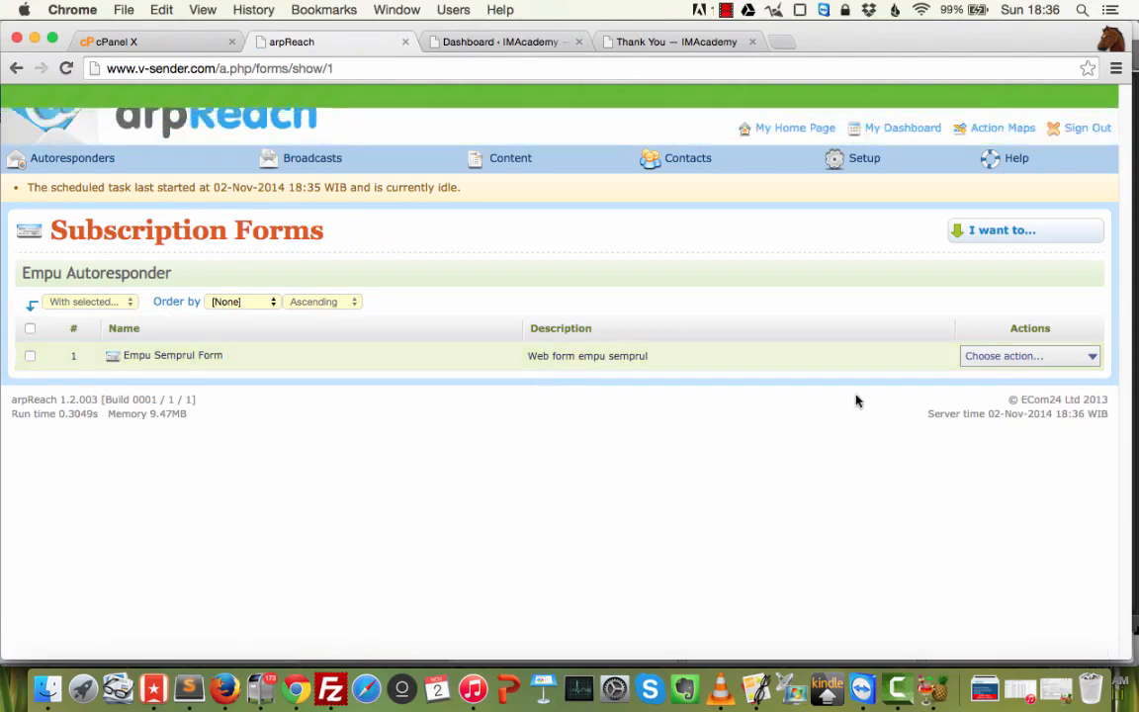
Get the Empu Semprul Form's HTML code and select all of it.
click(1033, 358)
click(1011, 401)
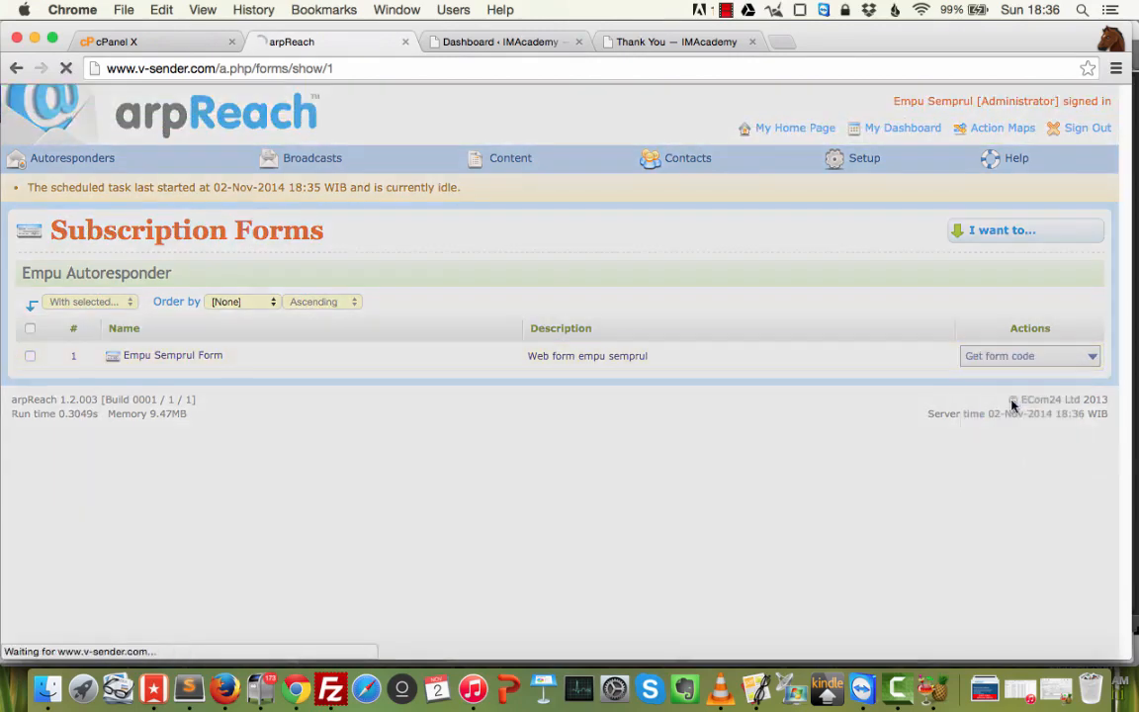
click(329, 477)
key(ctrl+c)
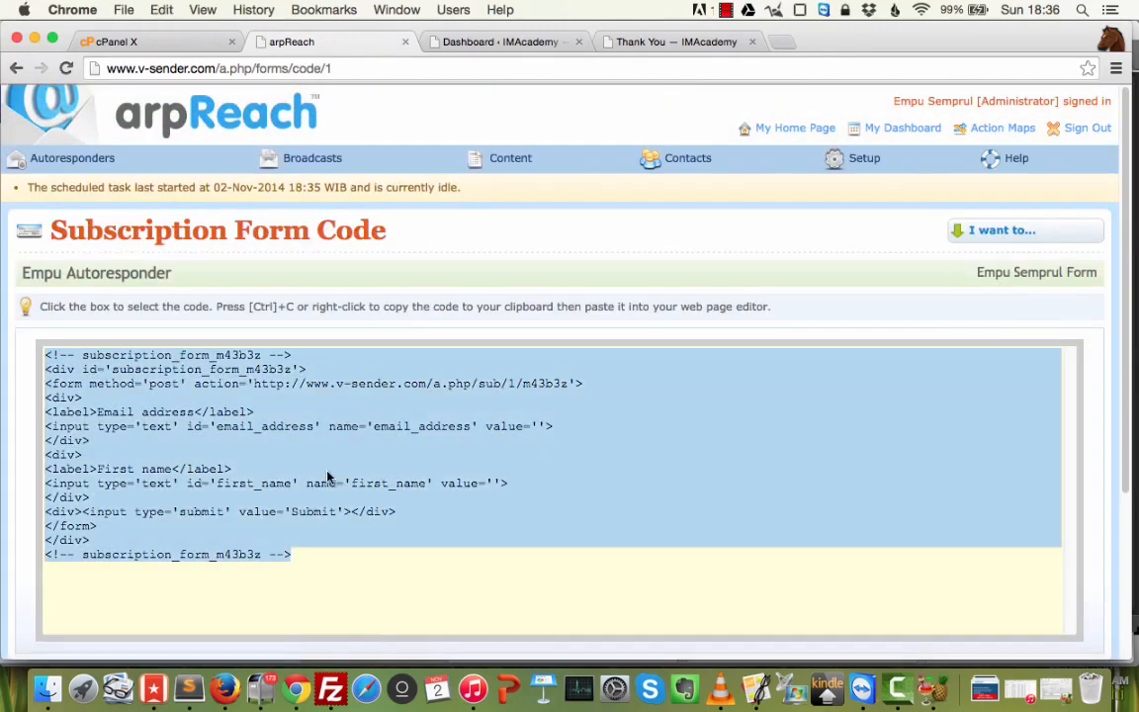
click(502, 42)
Create a new WordPress page titled 'Empu Semprul Newsletter'.
mouse_move(69, 308)
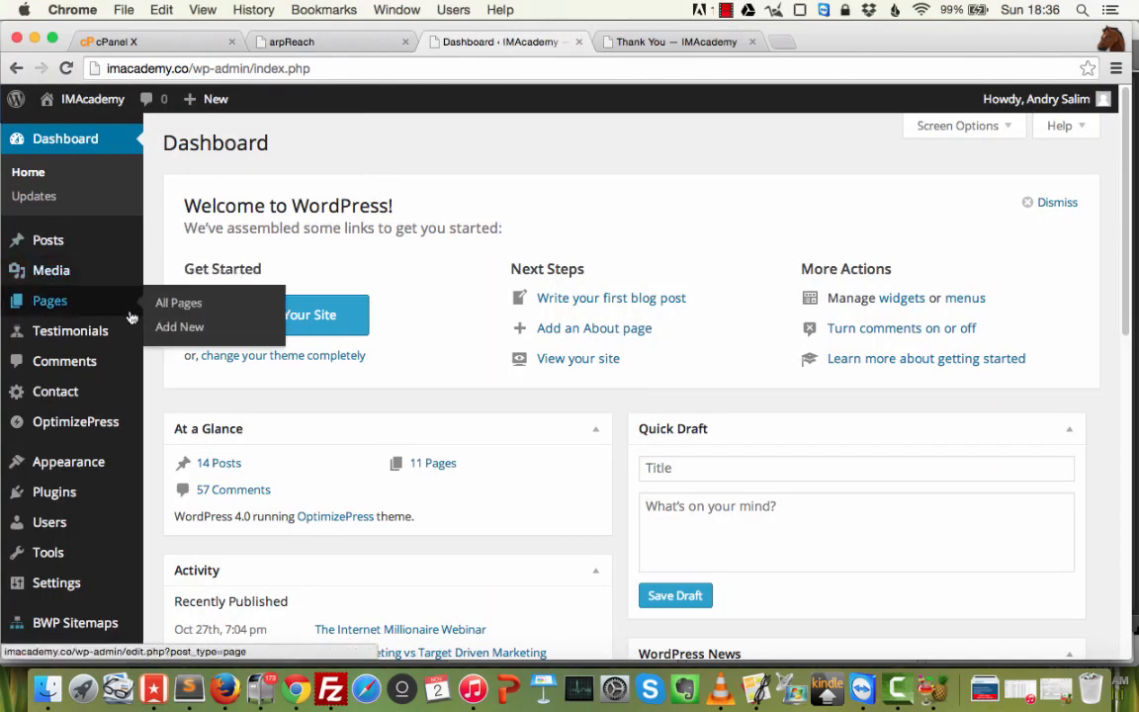
super+click(184, 328)
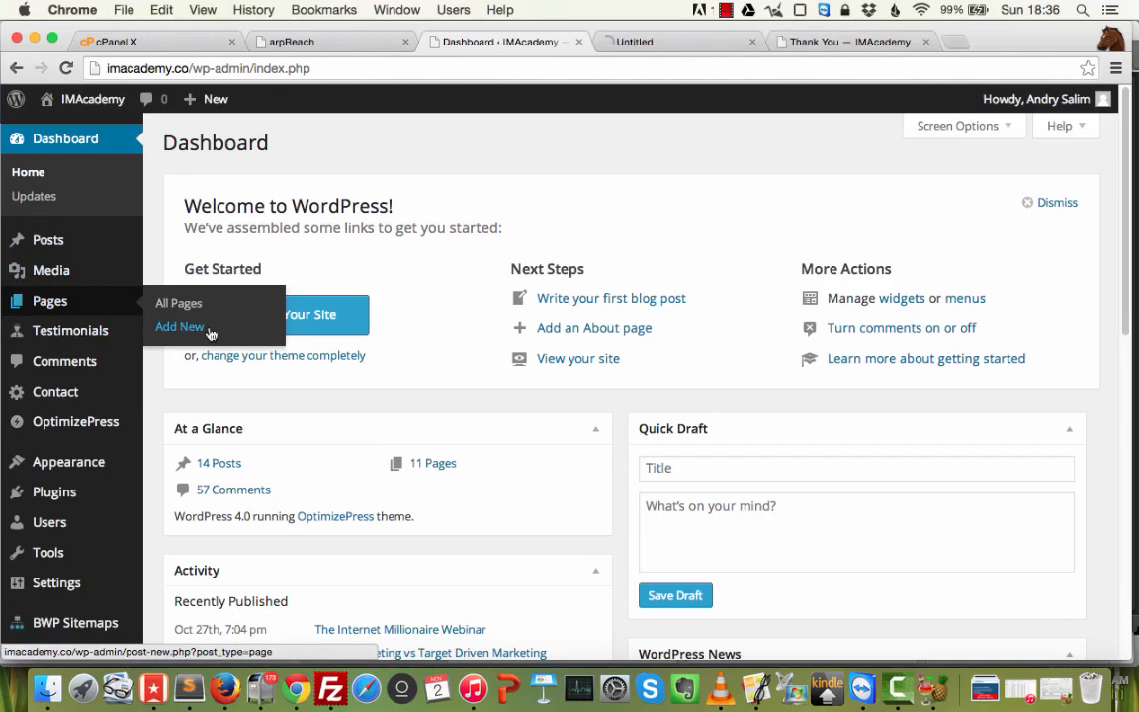
click(666, 42)
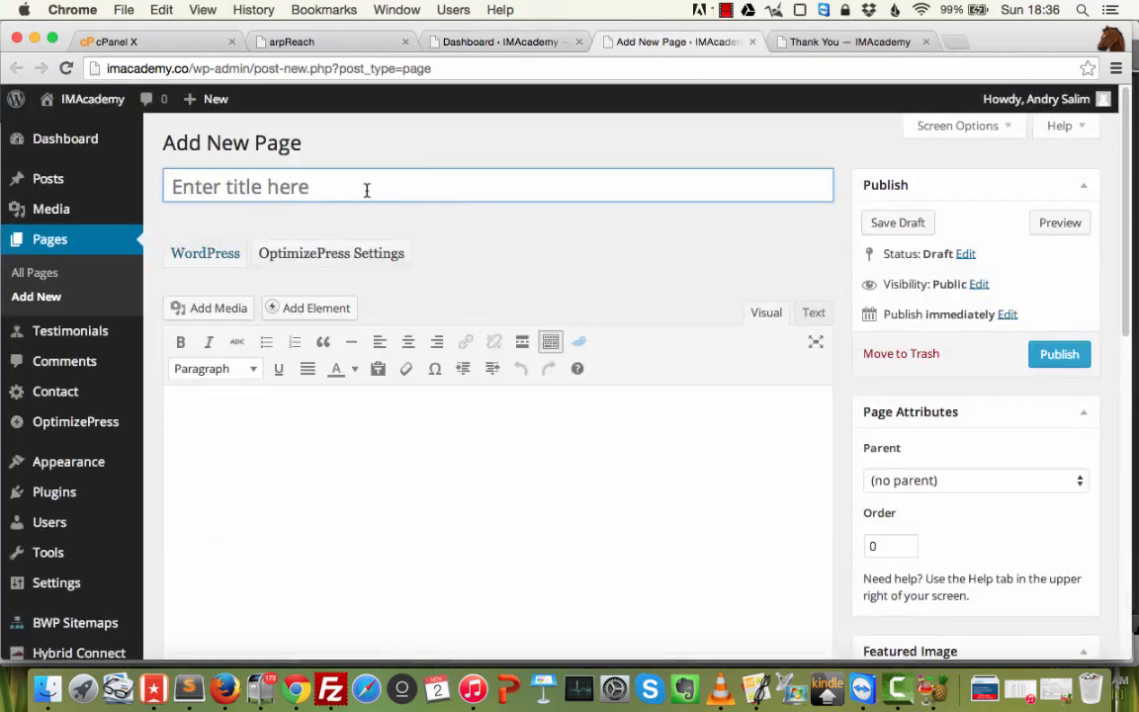
text(Empu em)
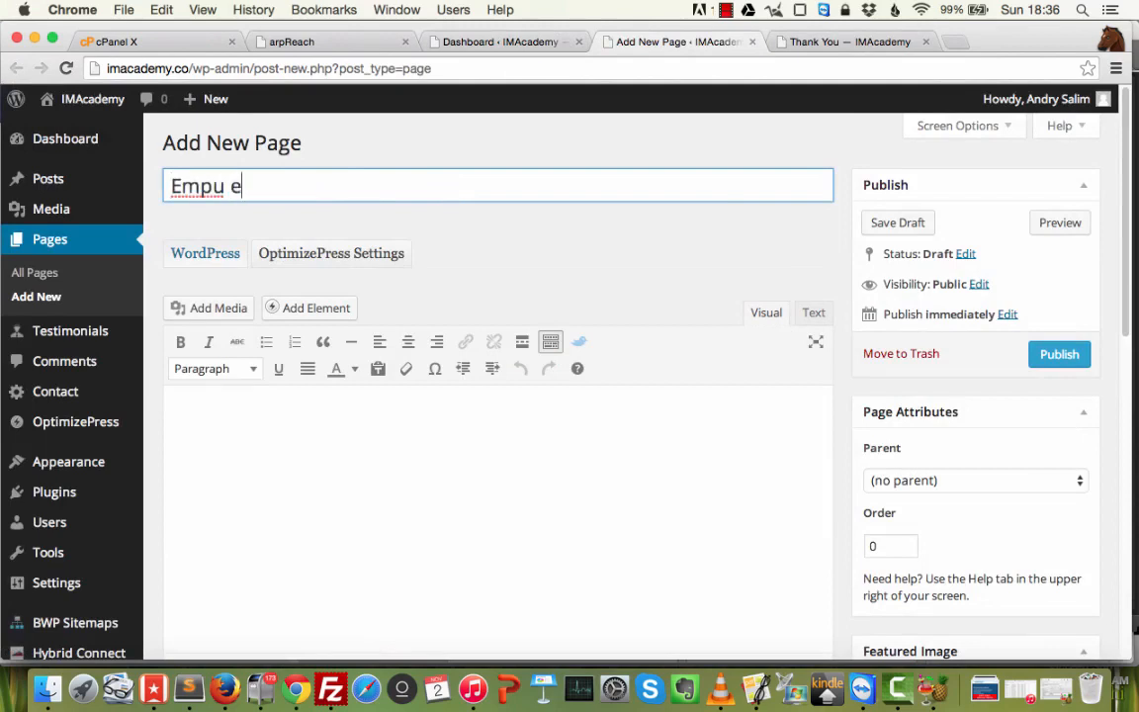
key(BackSpace)
key(BackSpace)
text(Sempu)
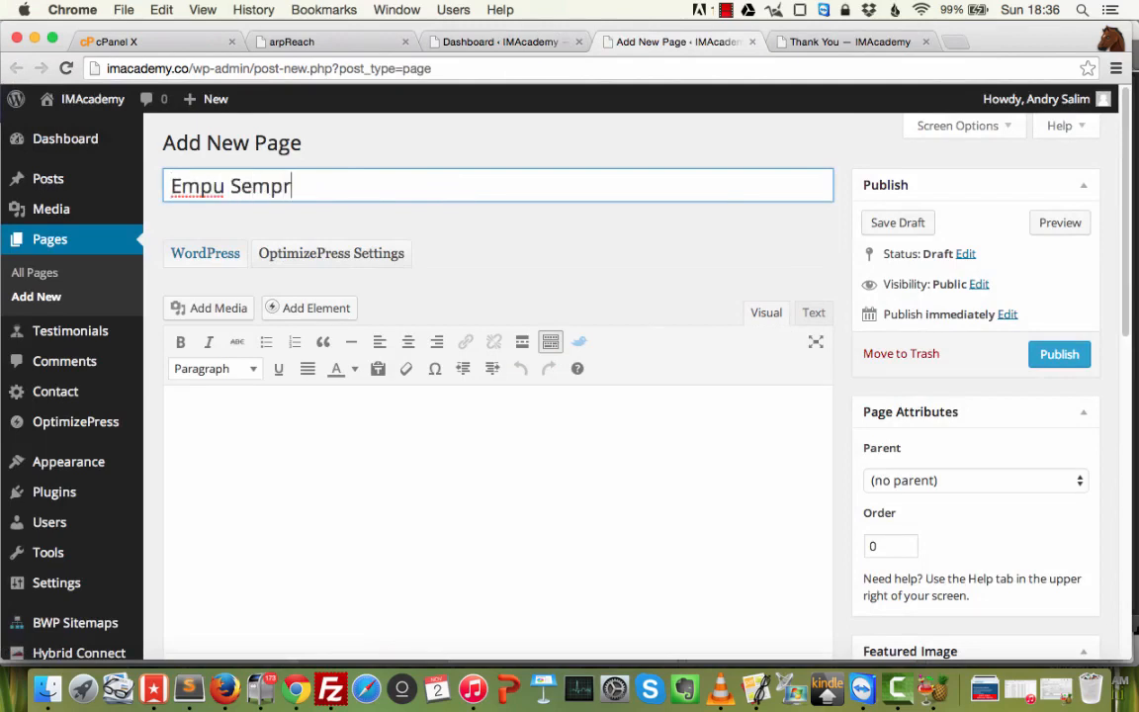
text(ul News l)
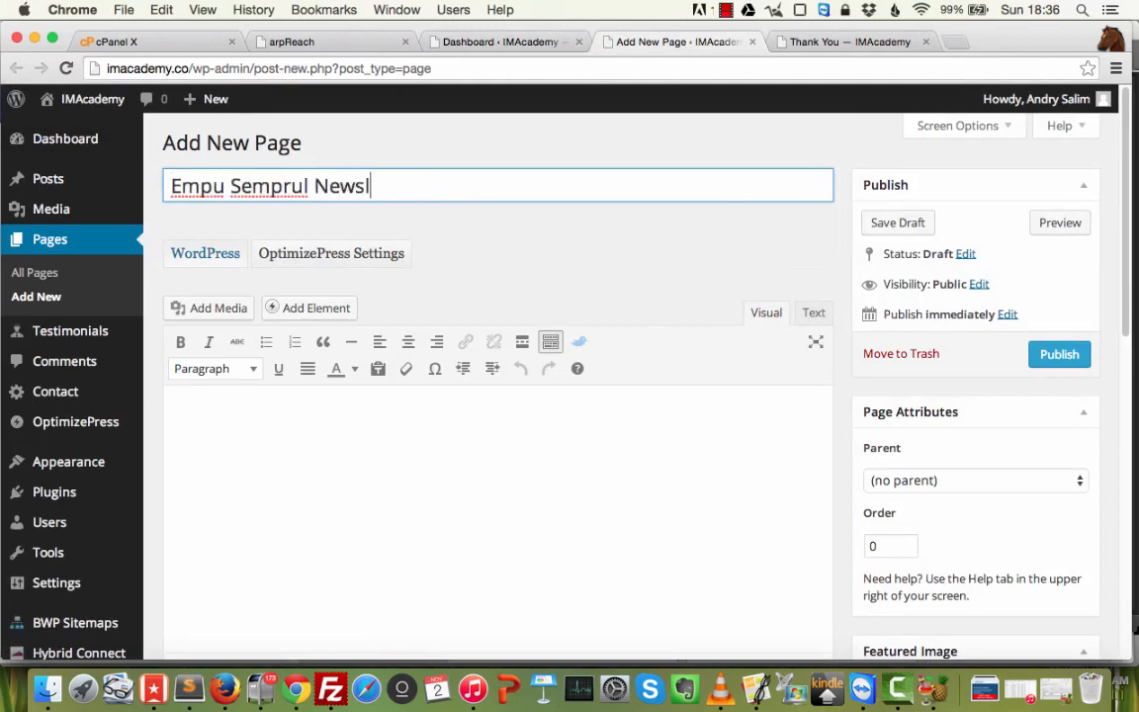
text(etter)
click(392, 480)
Paste the subscription form code into the page body as HTML, then view it rendered.
click(814, 321)
click(500, 404)
key(ctrl+v)
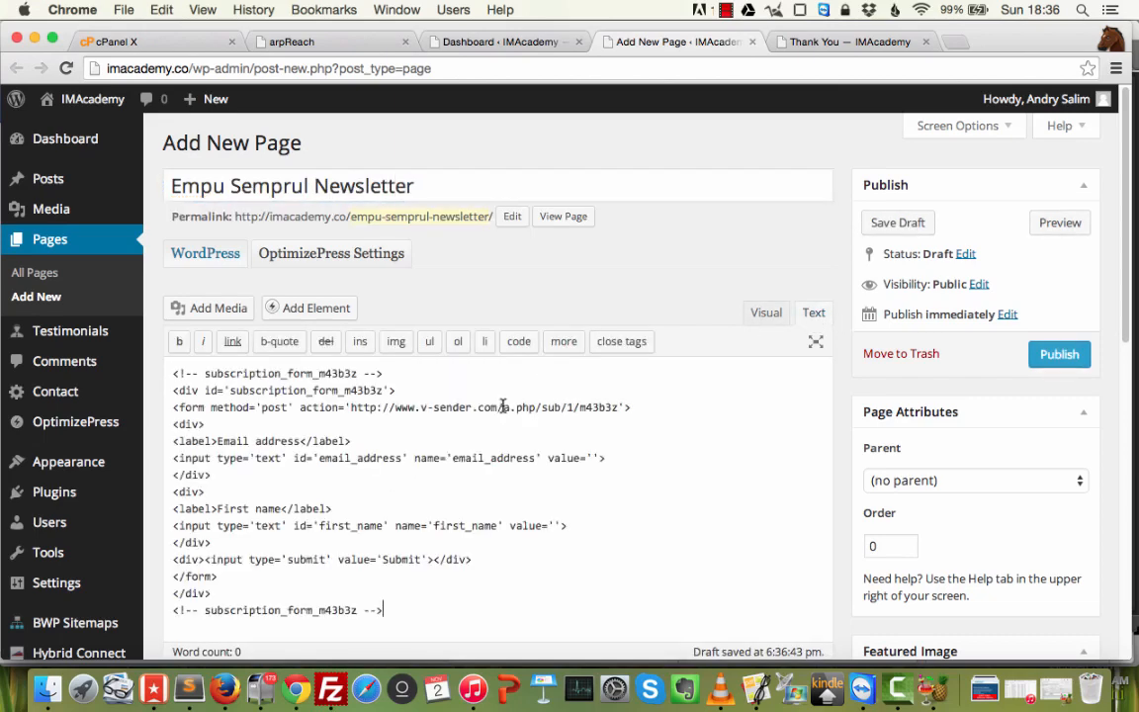
click(759, 314)
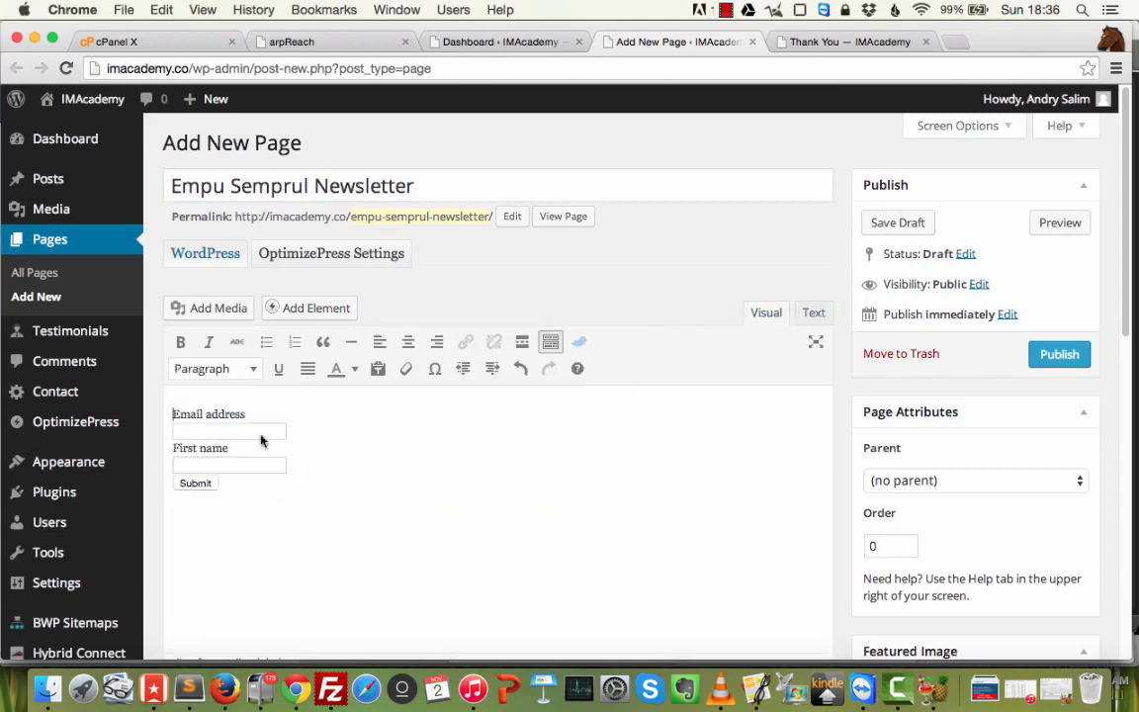
Preview the Empu Semprul Newsletter page, scroll through its form, and return to the editor.
click(1059, 224)
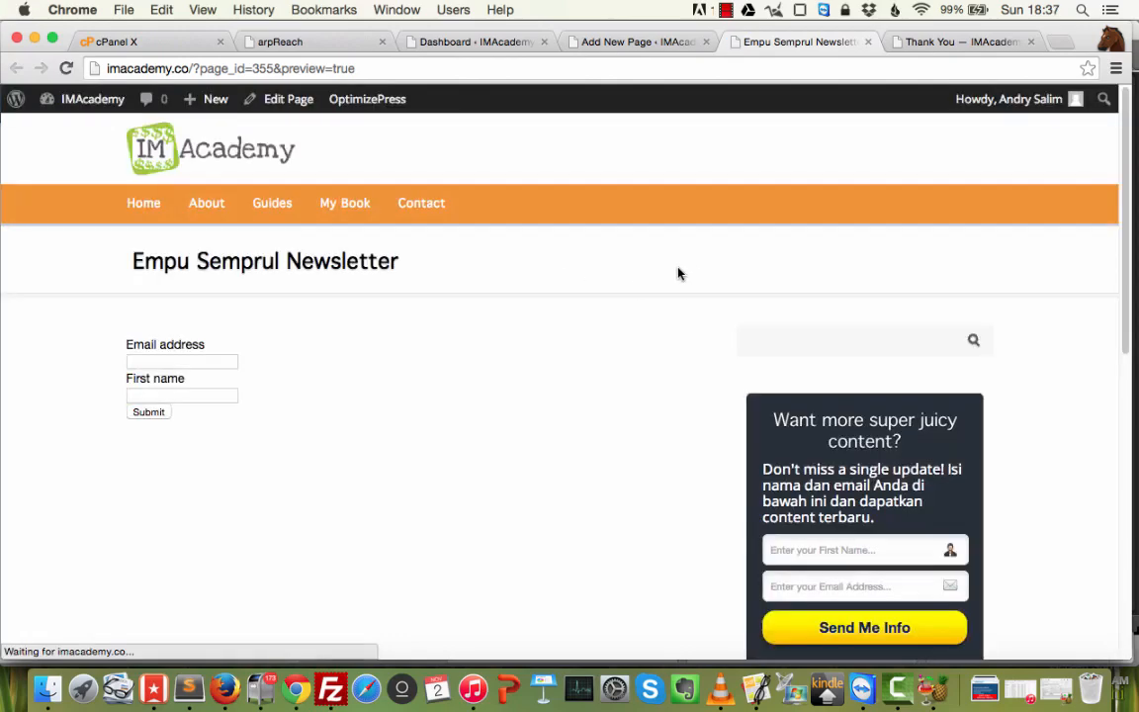
scroll(431, 308, down, 3)
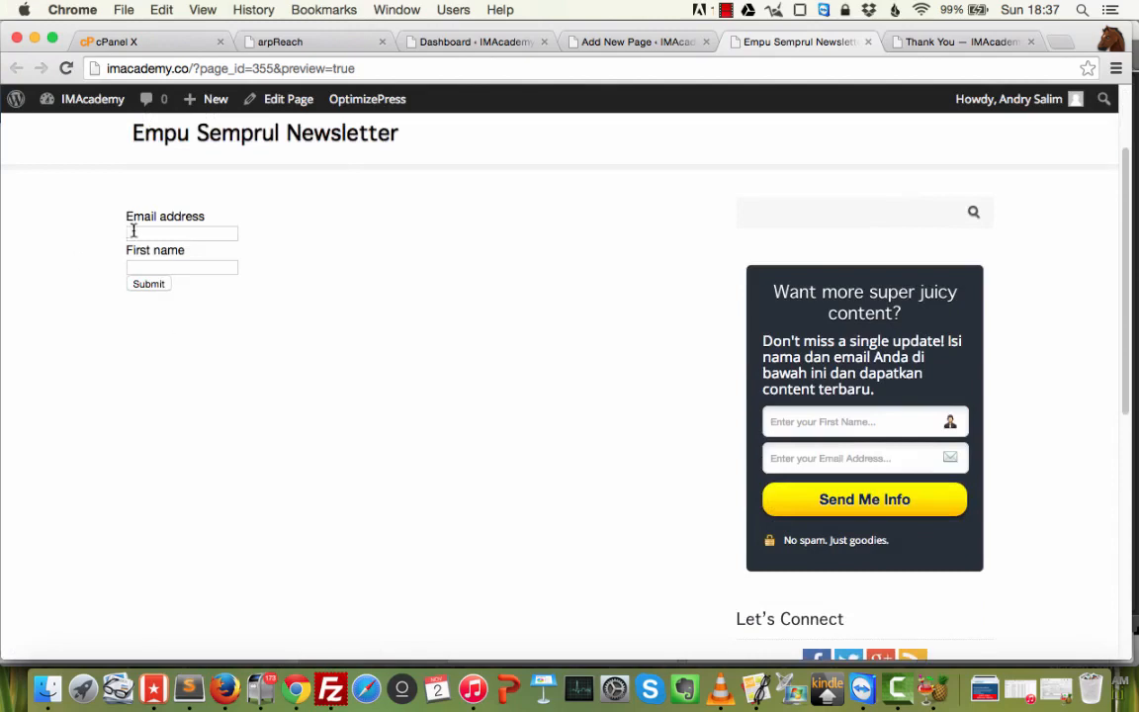
click(668, 46)
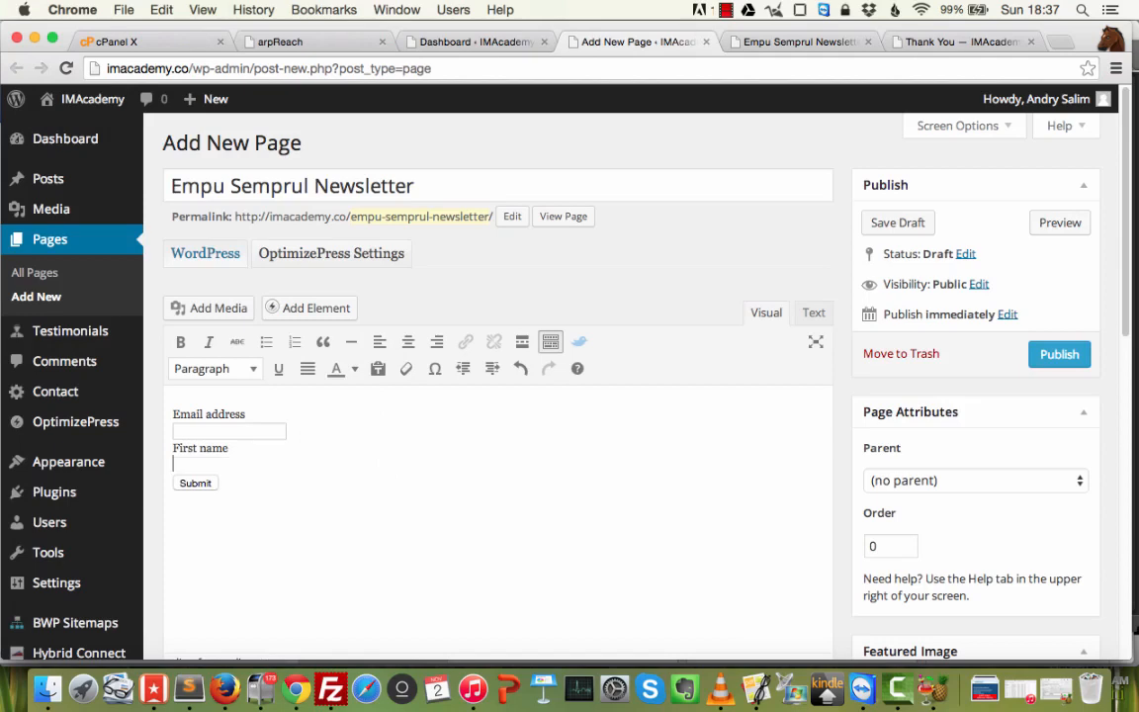
Delete the First name input, then cut all the form code out of the page body.
key(BackSpace)
key(BackSpace)
click(812, 313)
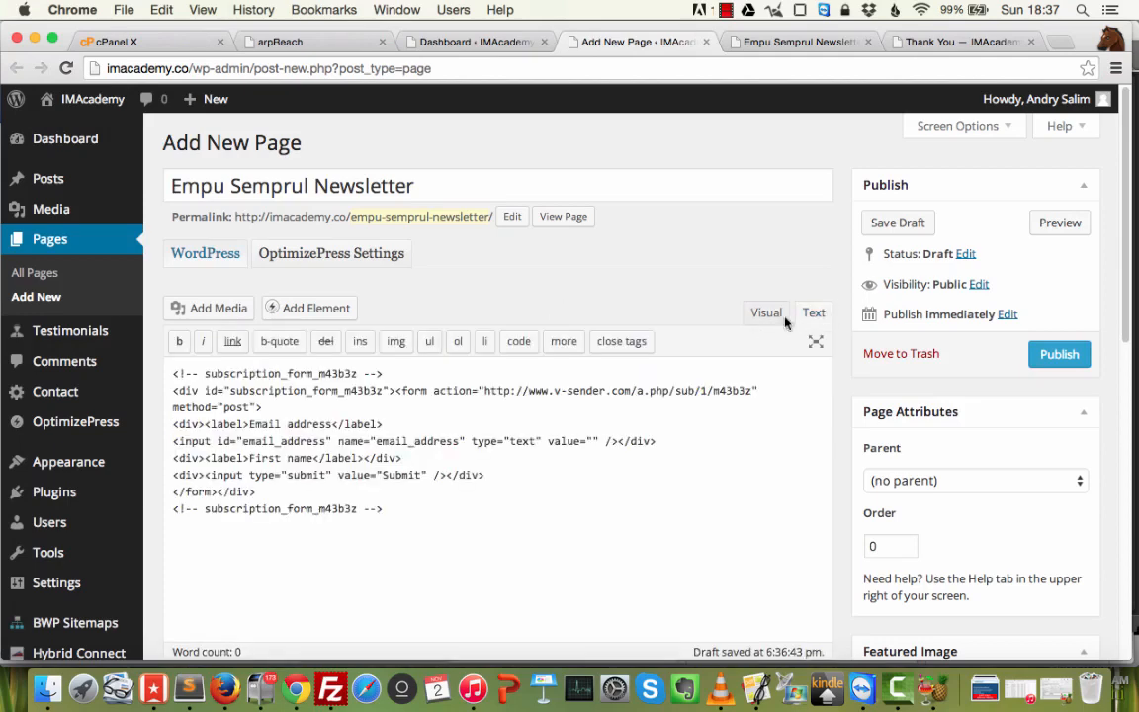
key(super+a)
key(super+x)
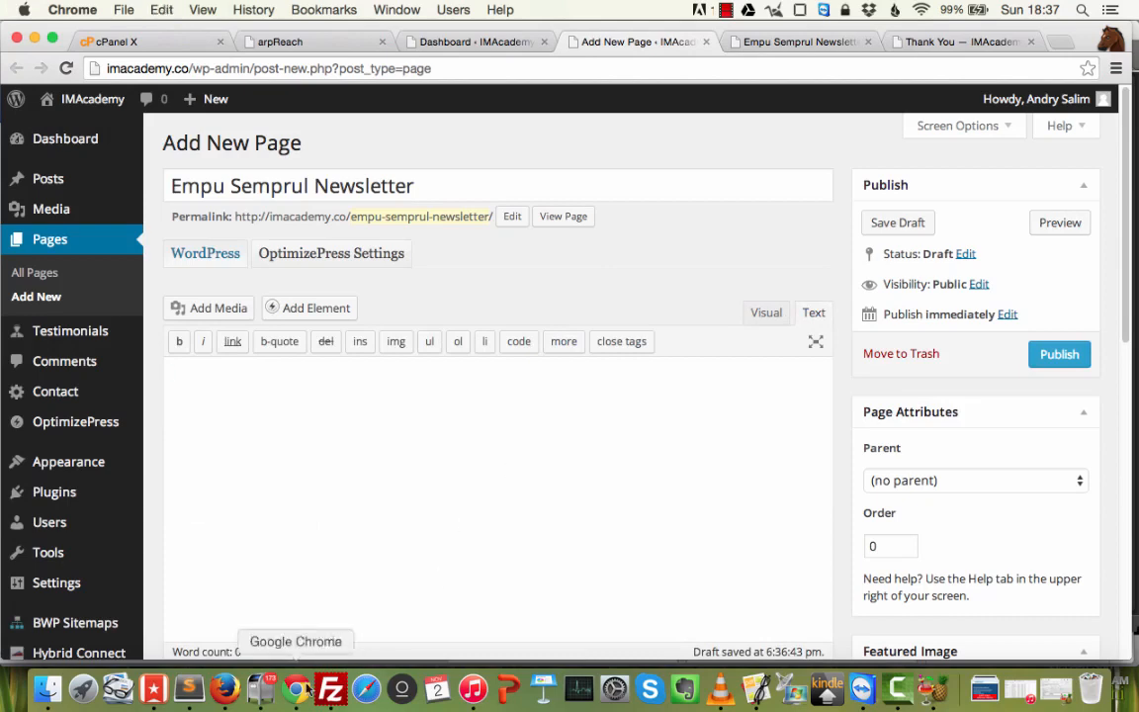
Paste the form code below the notes in the Database text file.
click(187, 690)
click(271, 563)
key(Return)
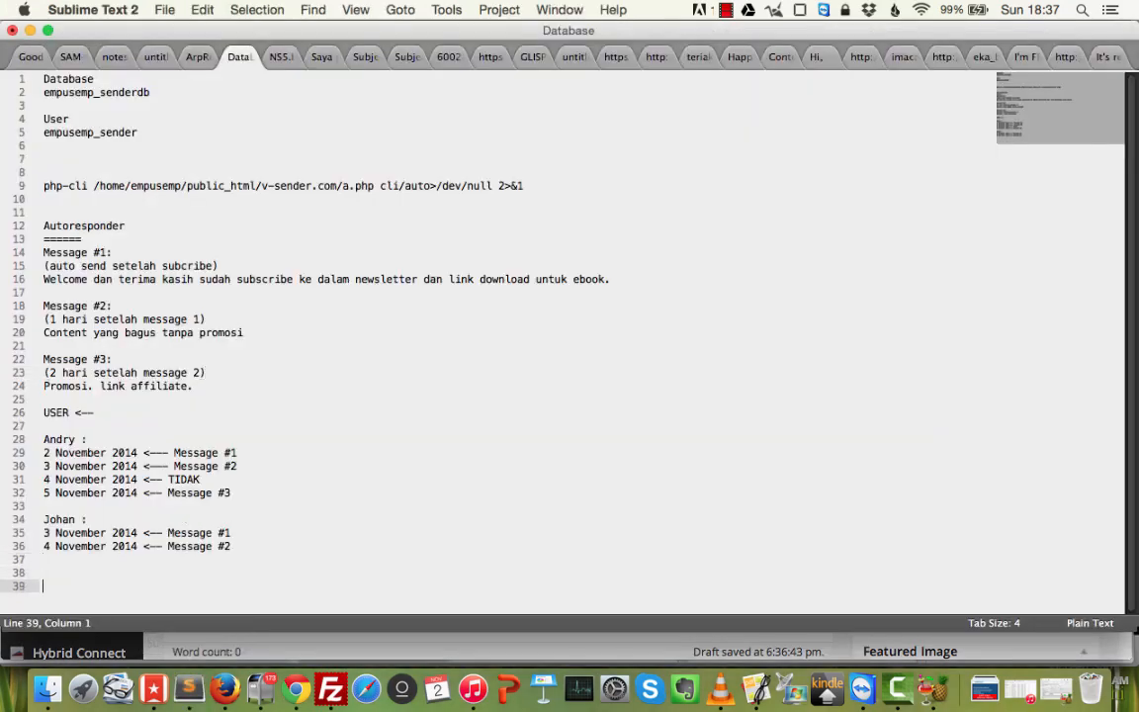
key(Return)
key(super+v)
key(super+Tab)
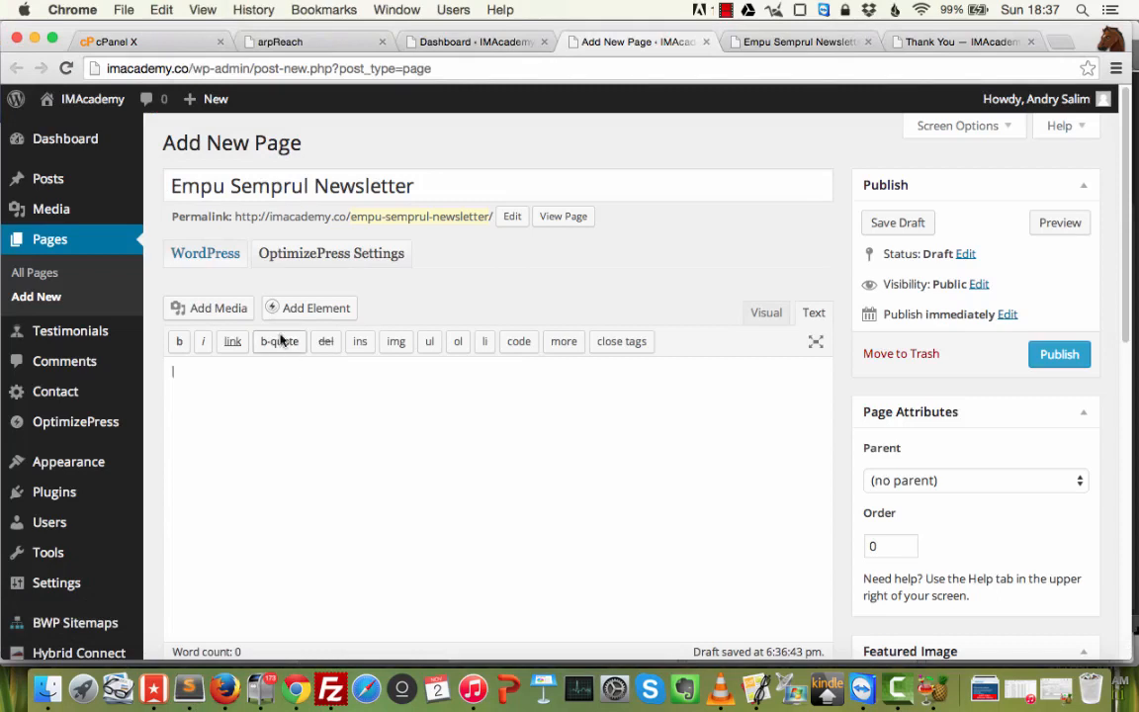
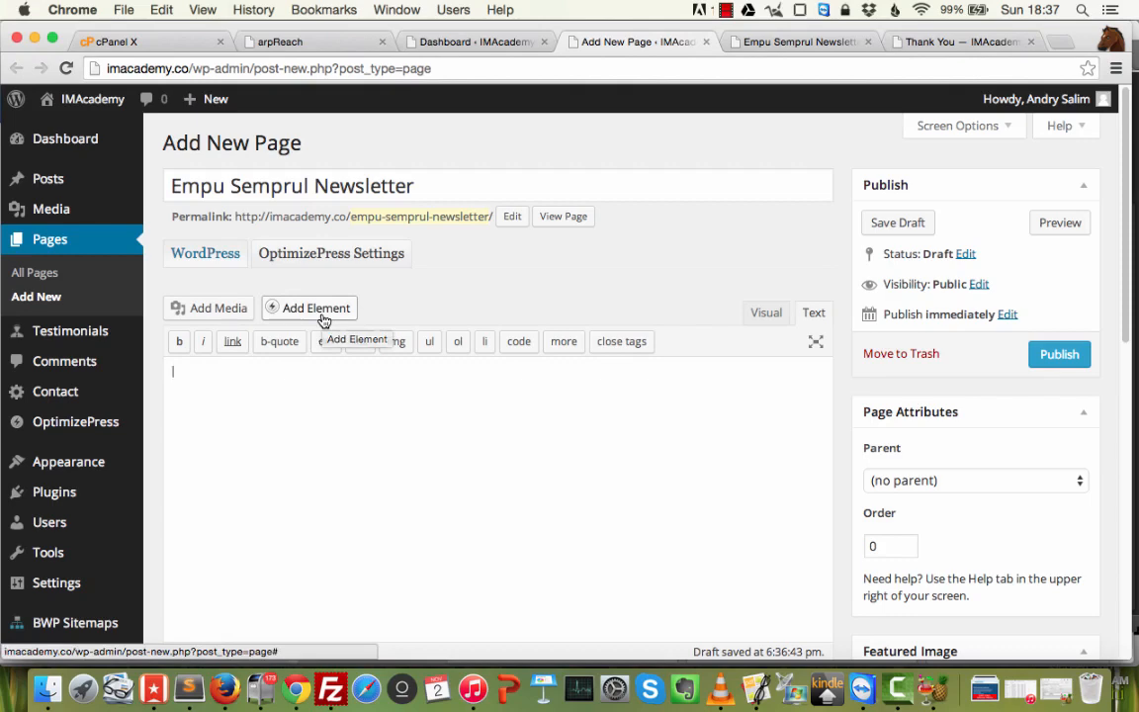
Add an Optin Box element to the page by searching 'opt' in the element inserter.
click(317, 309)
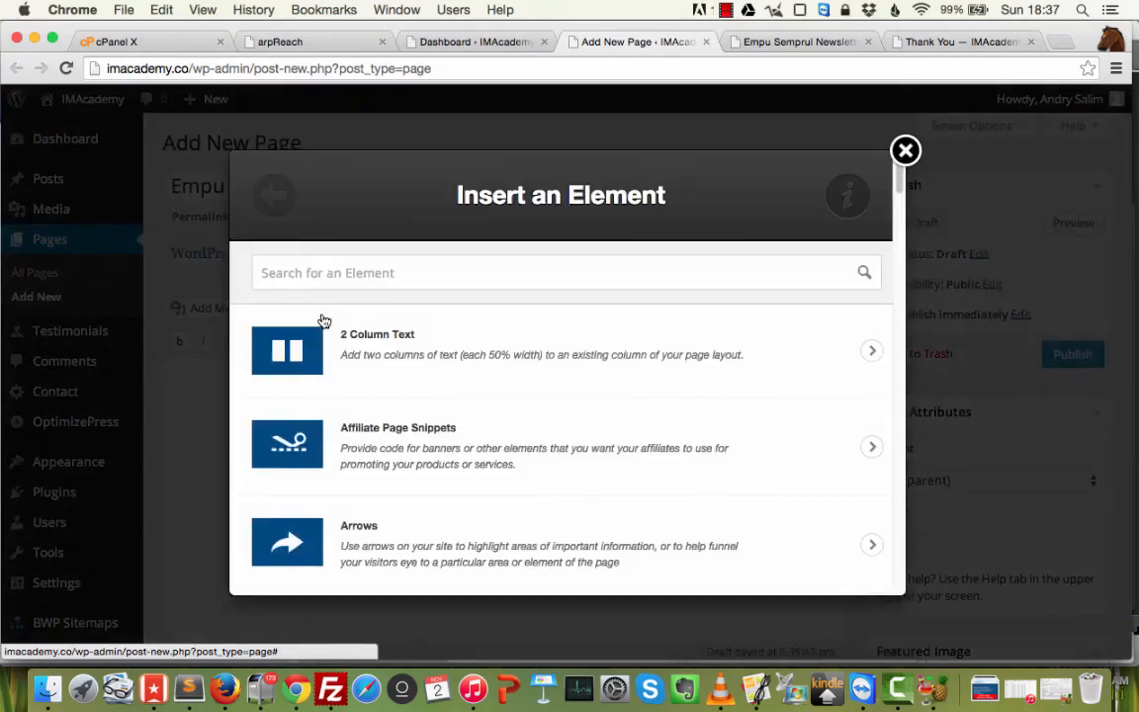
click(397, 272)
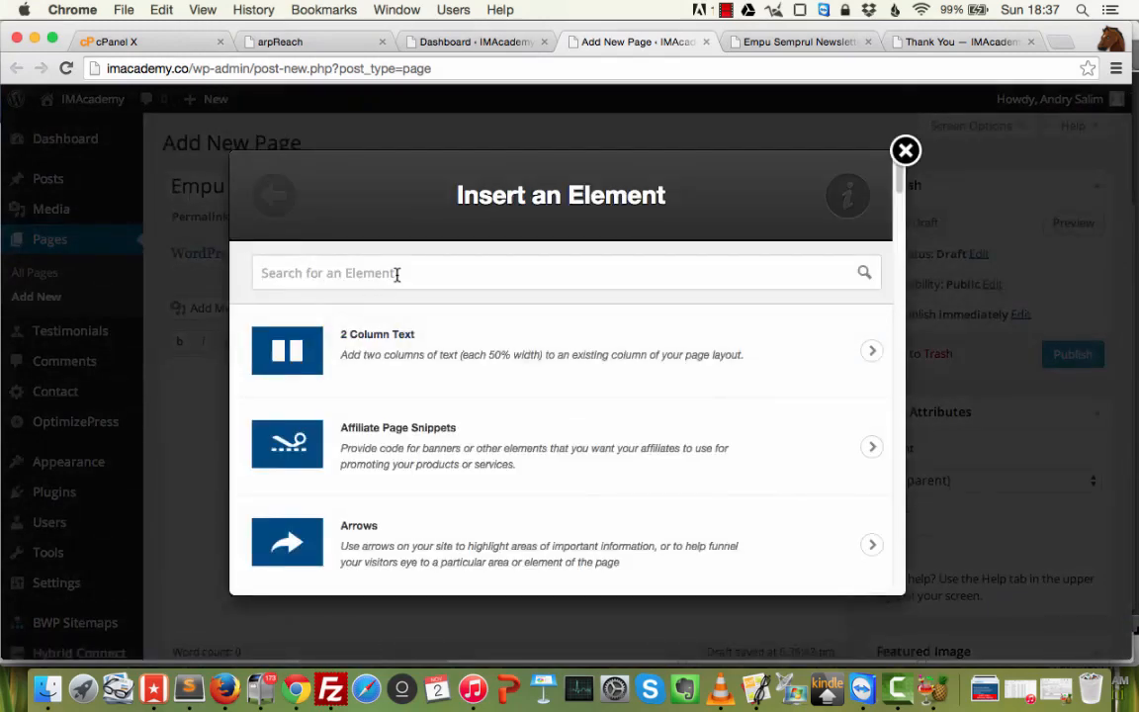
text(news)
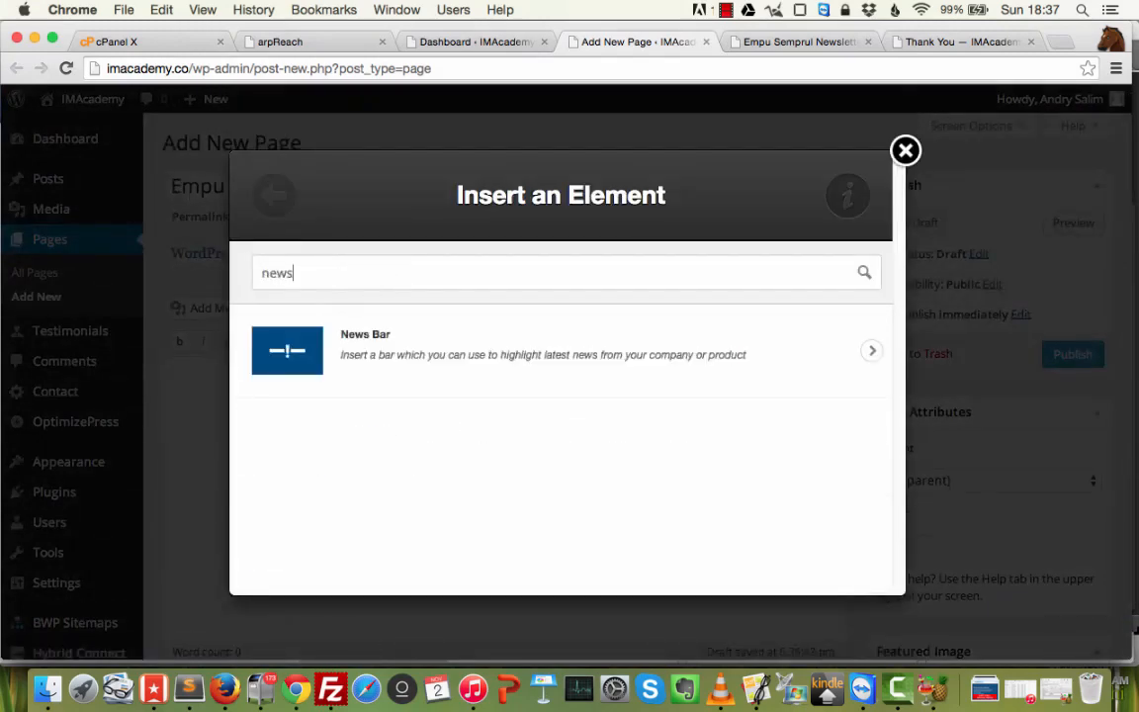
key(BackSpace)
key(BackSpace)
key(BackSpace)
key(BackSpace)
text(opt)
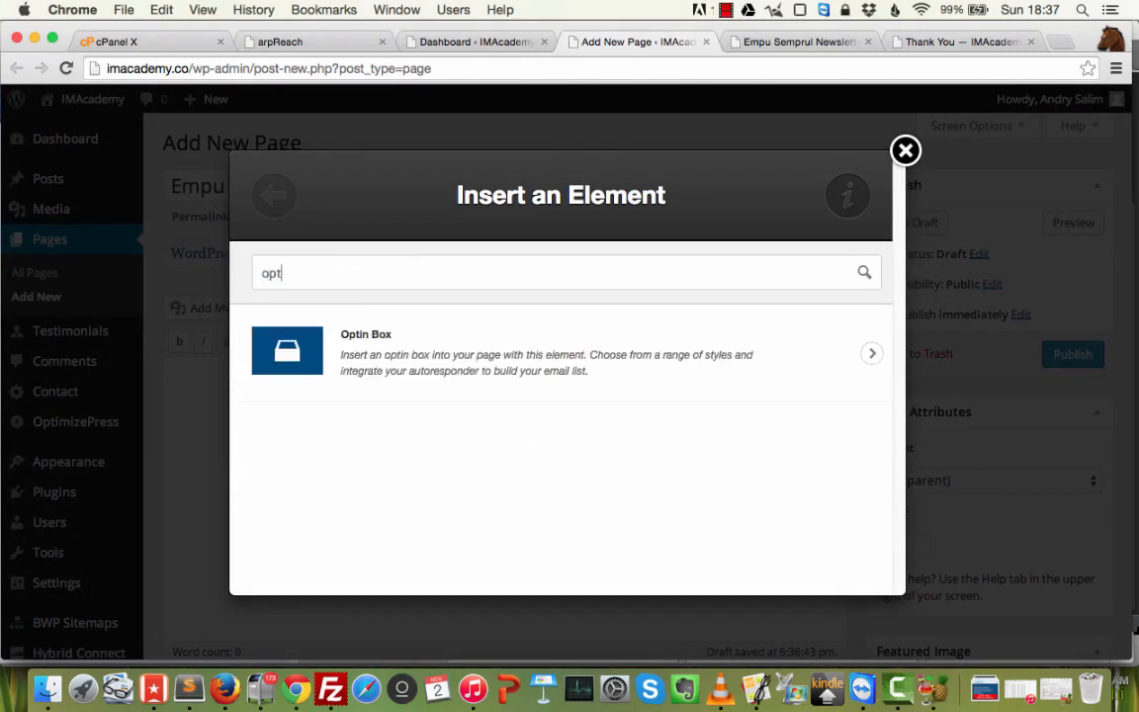
click(396, 364)
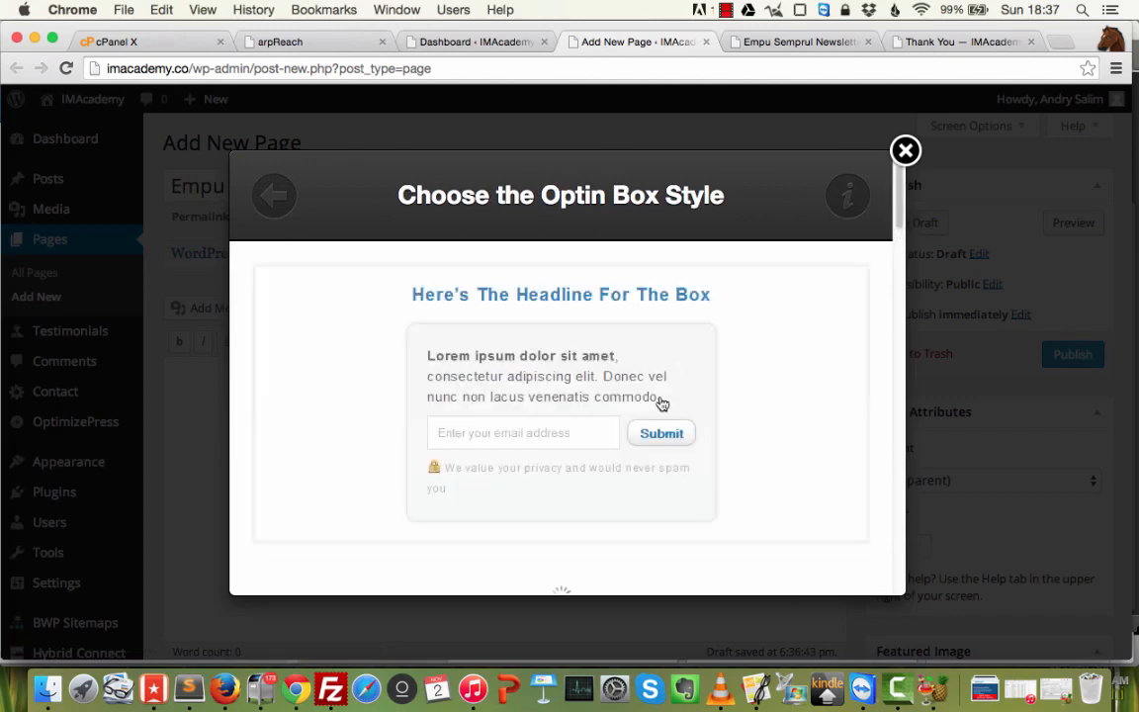
Scroll through the Optin Box style previews.
scroll(740, 391, down, 4)
scroll(744, 389, up, 4)
scroll(744, 387, down, 10)
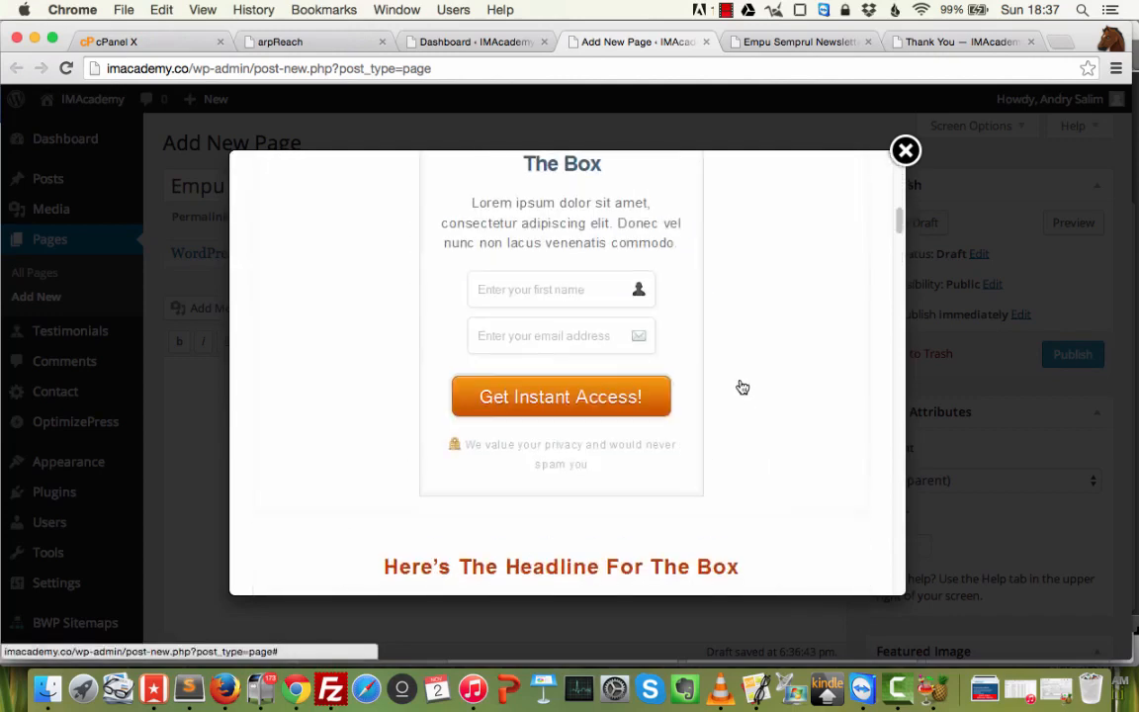
scroll(727, 387, down, 8)
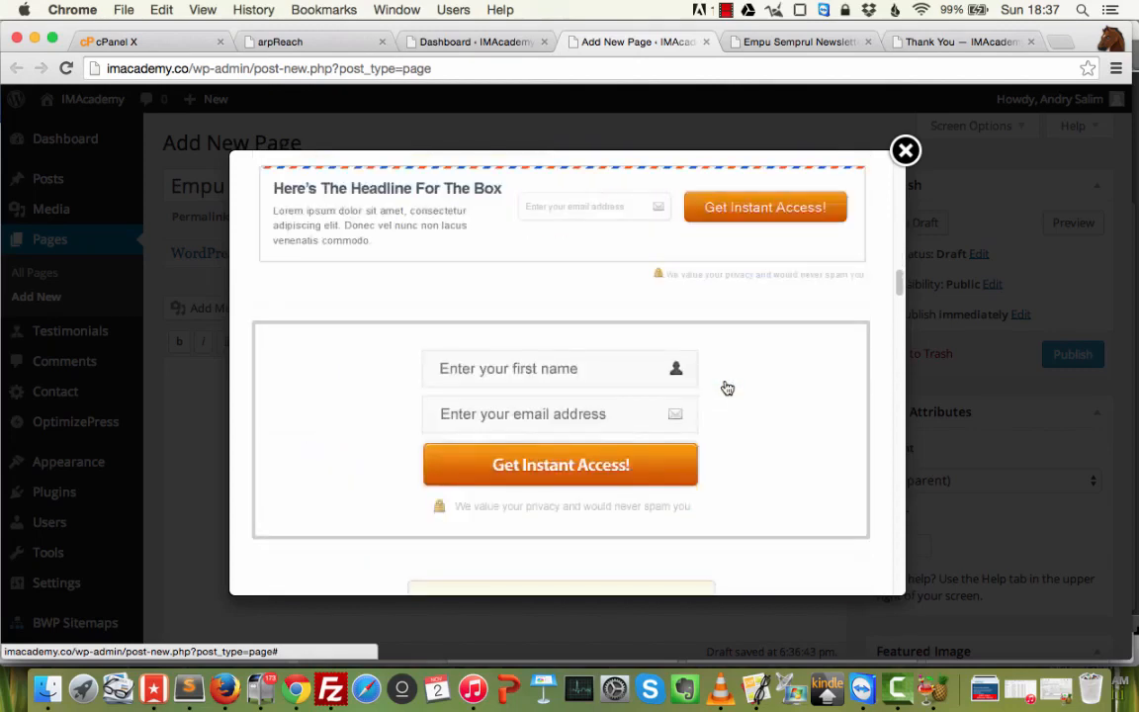
scroll(725, 391, down, 7)
scroll(702, 389, up, 5)
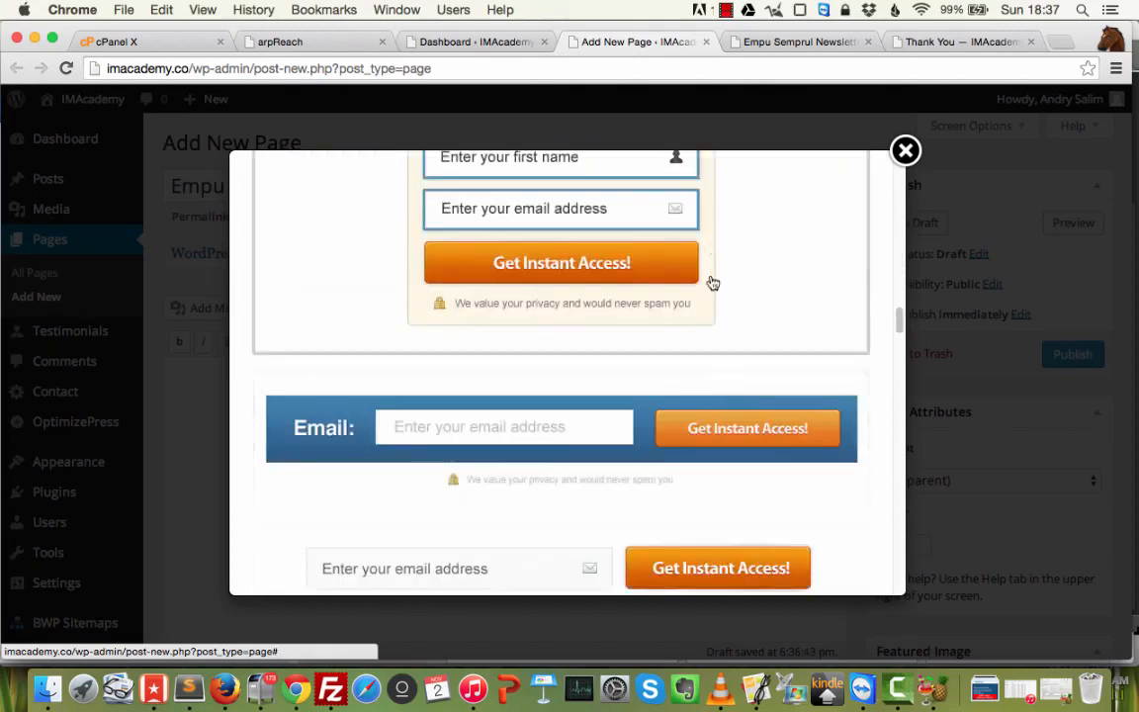
scroll(652, 400, down, 3)
scroll(653, 400, down, 8)
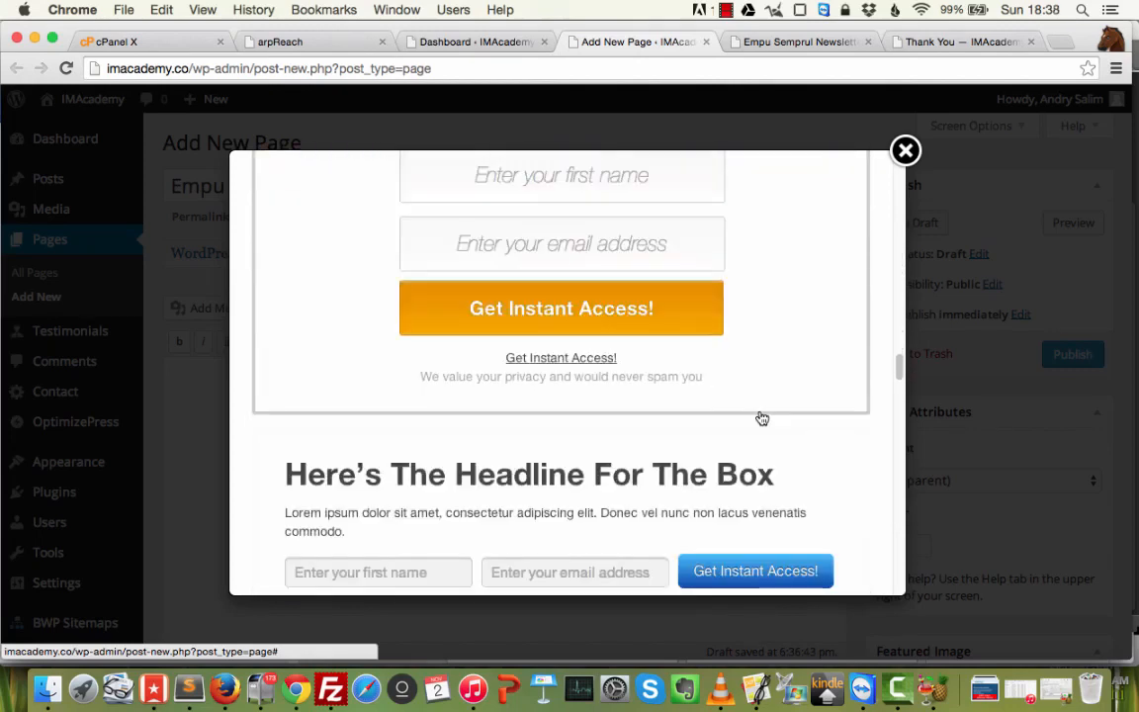
scroll(761, 418, down, 10)
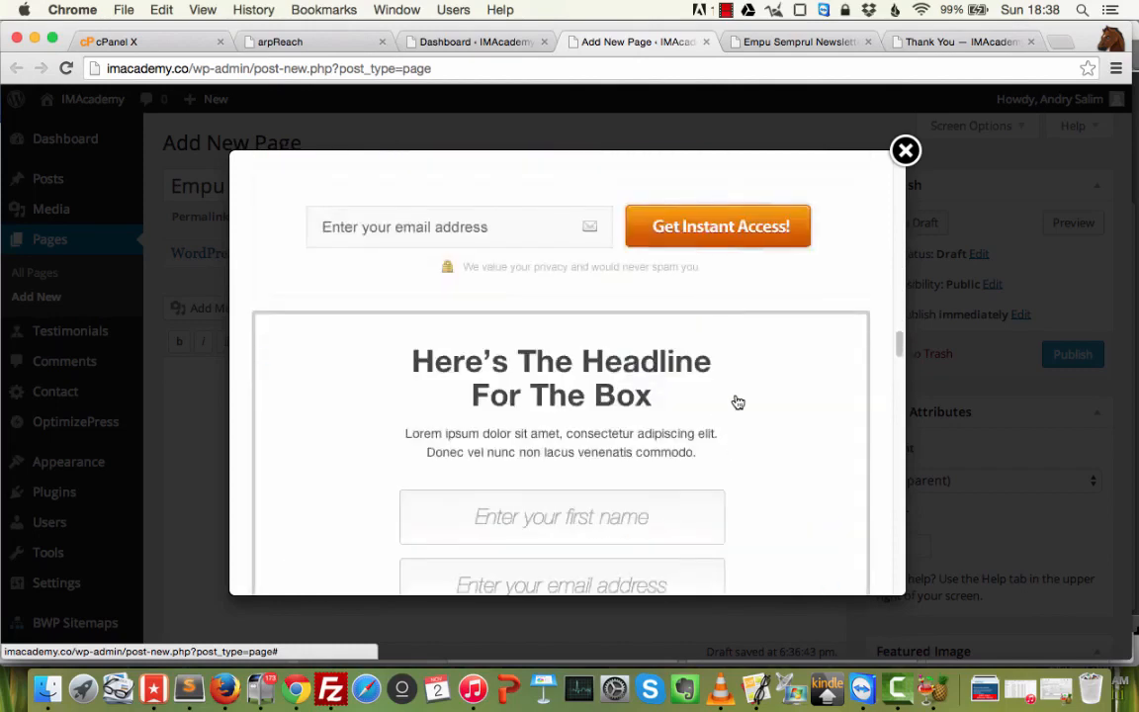
scroll(733, 413, down, 3)
Choose the centred headline optin style and keep Custom form as the integration type.
click(737, 364)
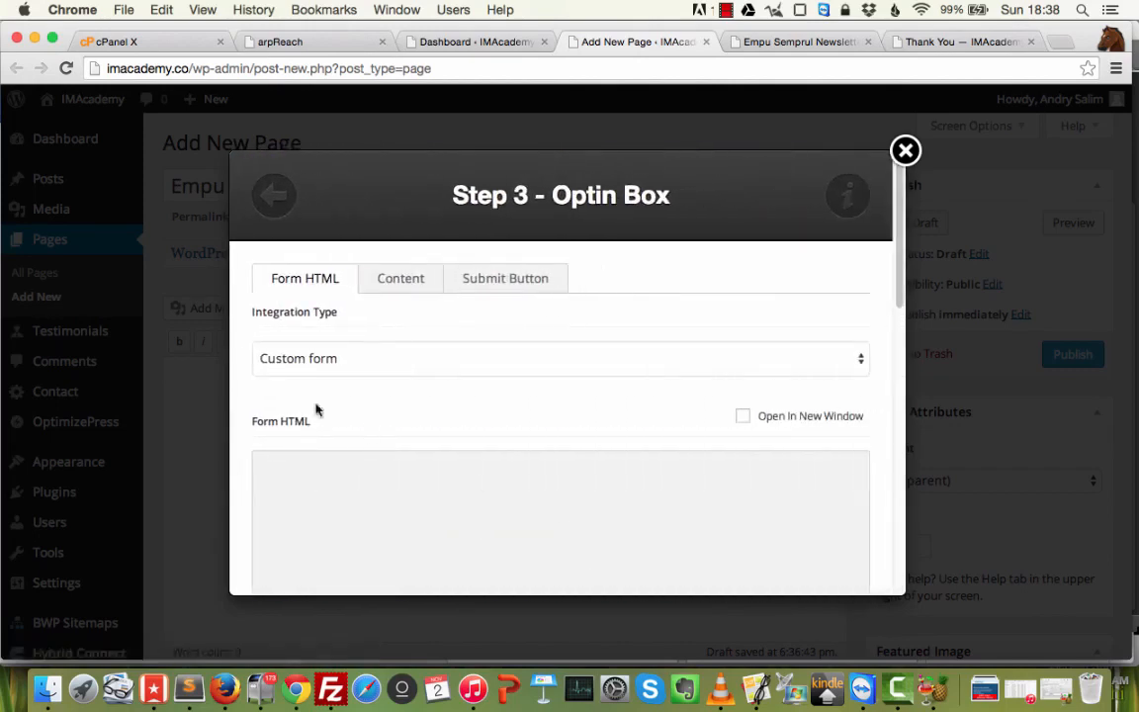
click(415, 364)
click(414, 359)
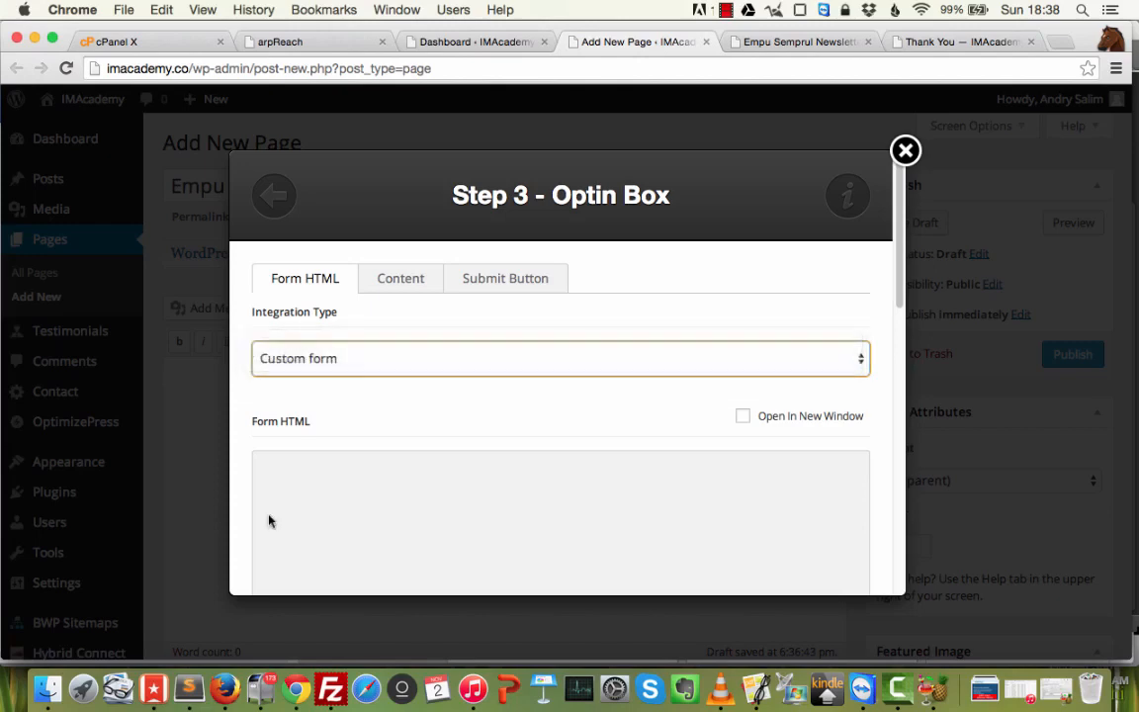
Copy the subscription form code from the notes and paste it into the form HTML field.
click(189, 689)
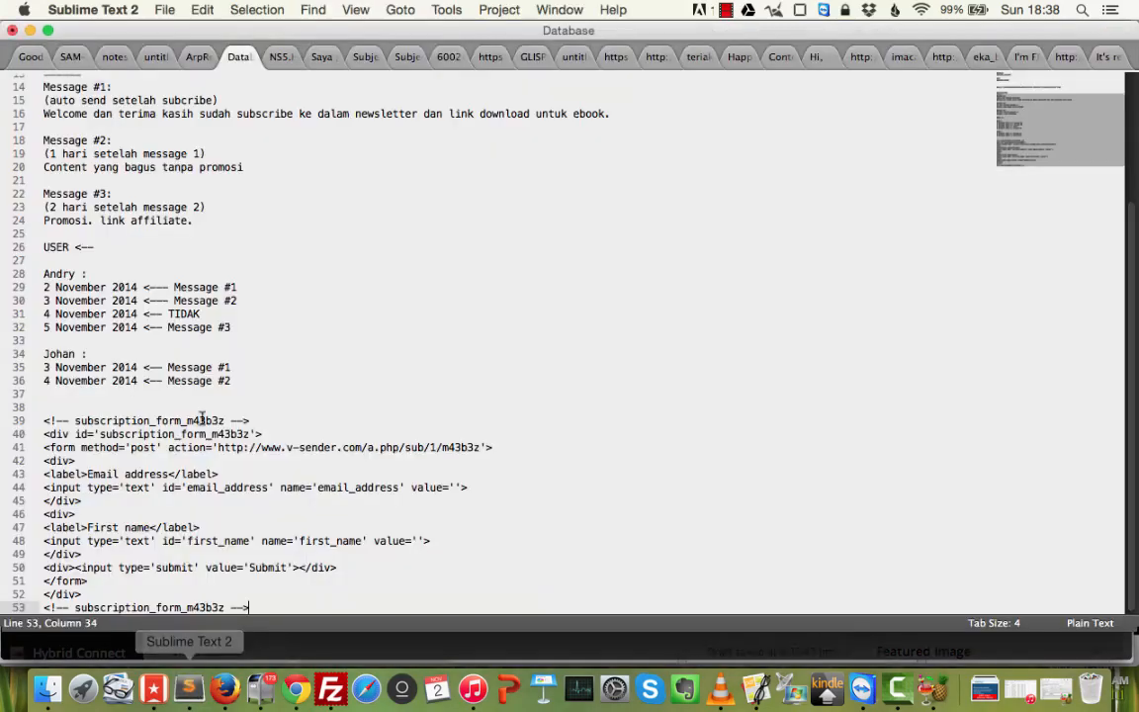
triple_click(41, 425)
drag(42, 423, 319, 641)
key(super+c)
key(super+Tab)
click(458, 494)
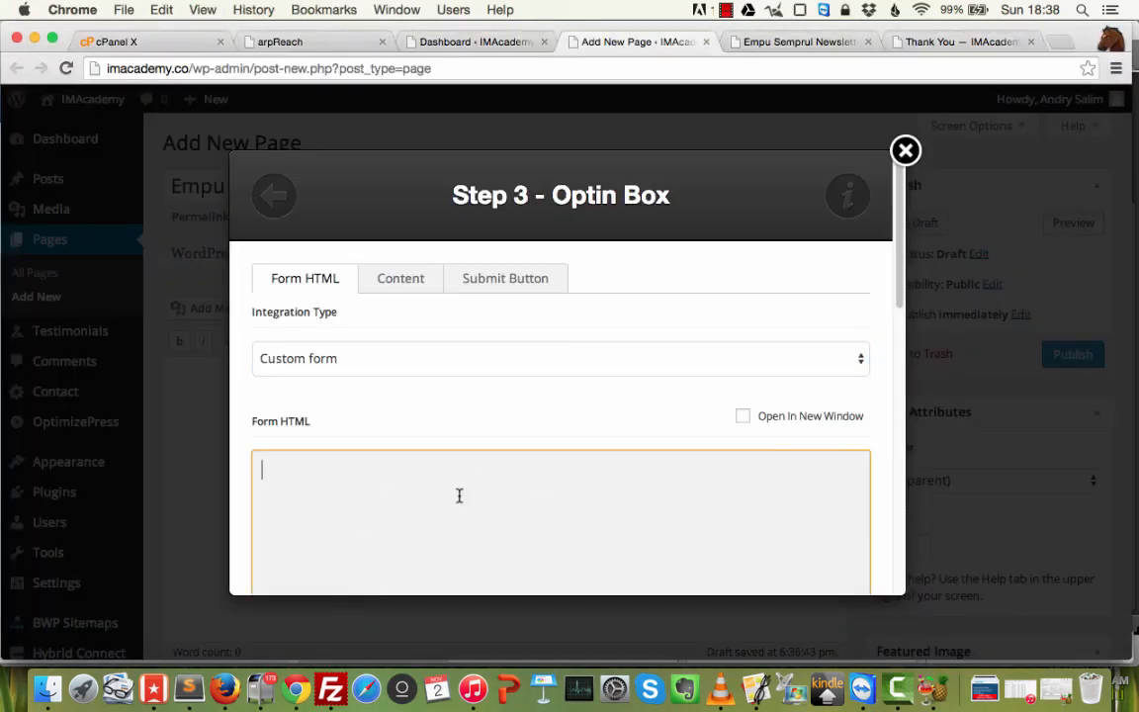
key(super+v)
scroll(734, 439, down, 3)
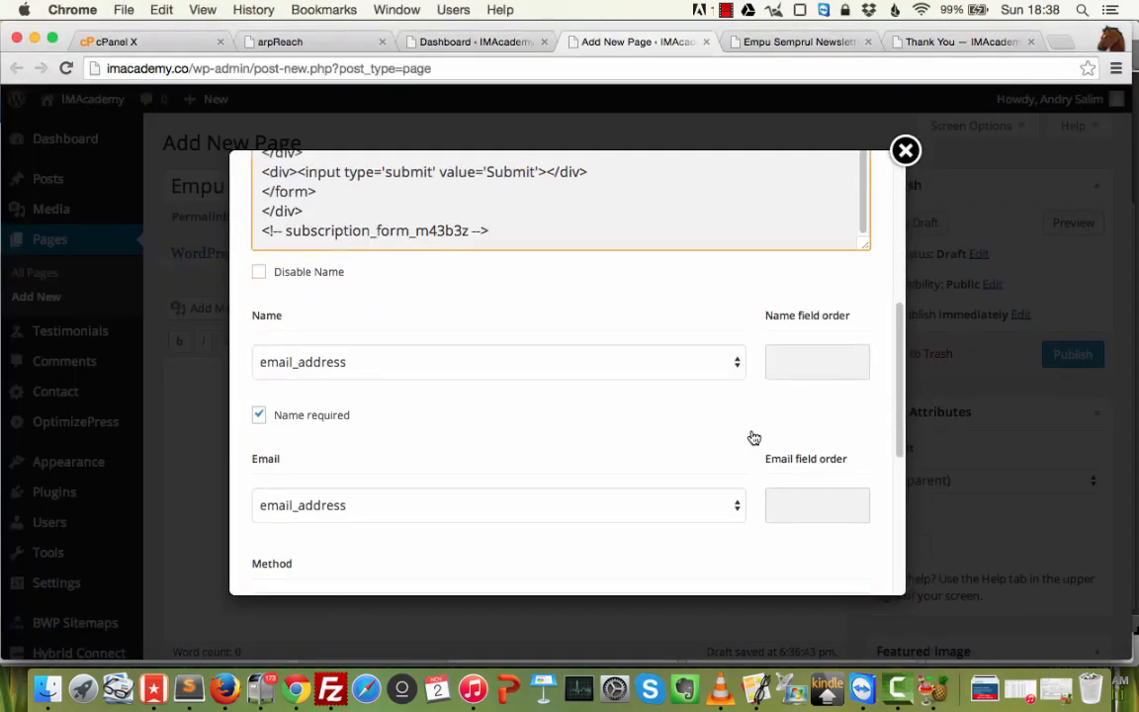
Map the name to first_name with order 1 and email_address with order 2.
click(801, 356)
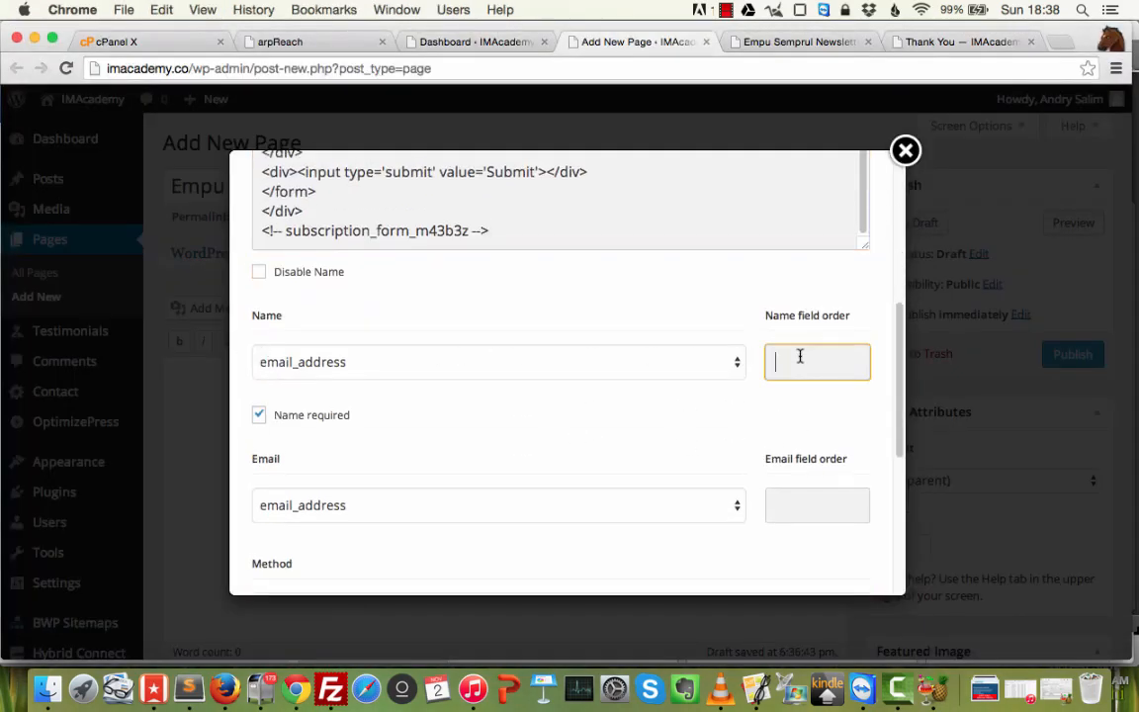
text(1)
click(412, 366)
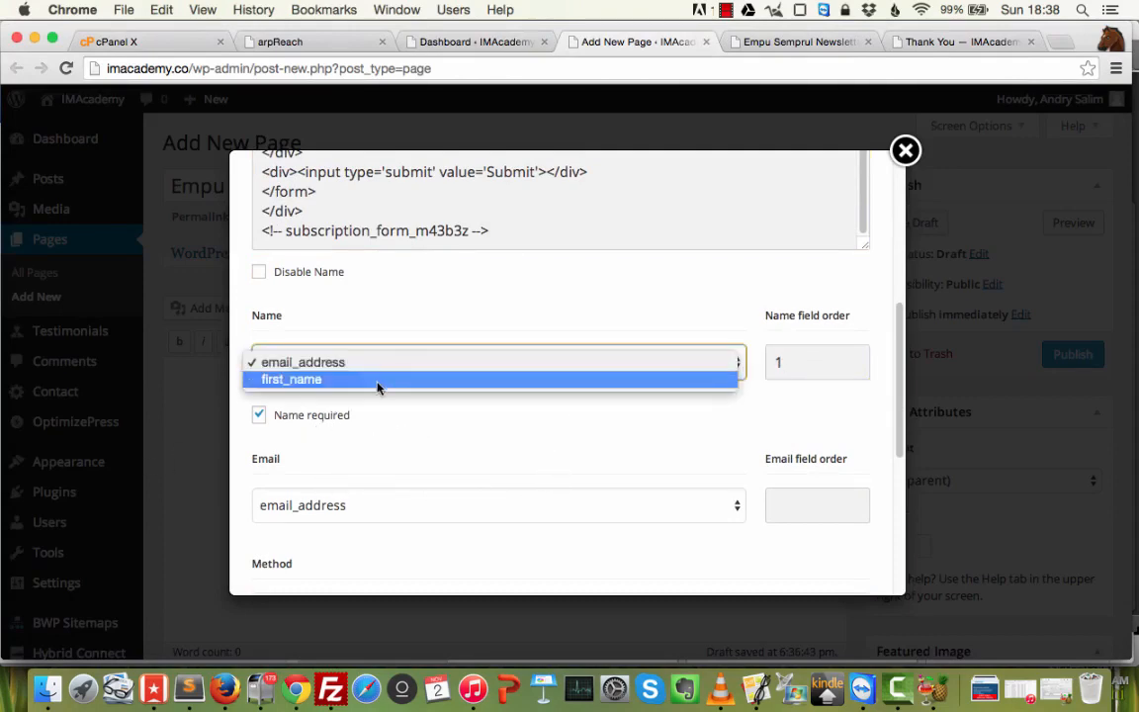
click(379, 381)
double_click(793, 360)
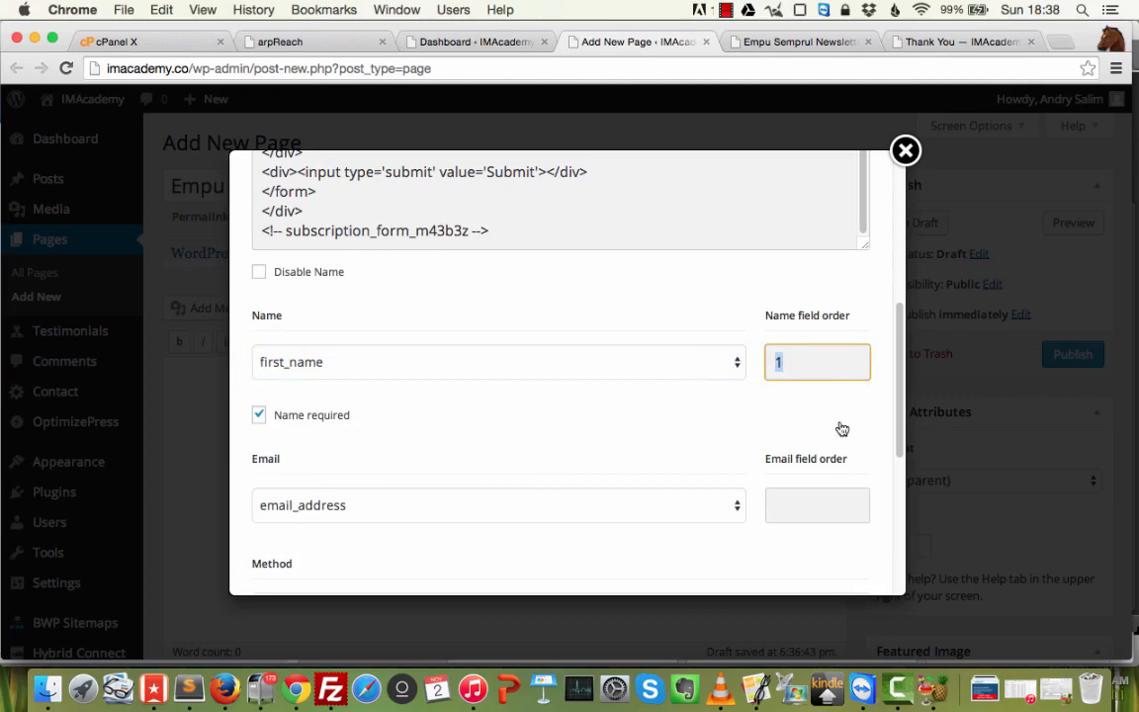
click(797, 501)
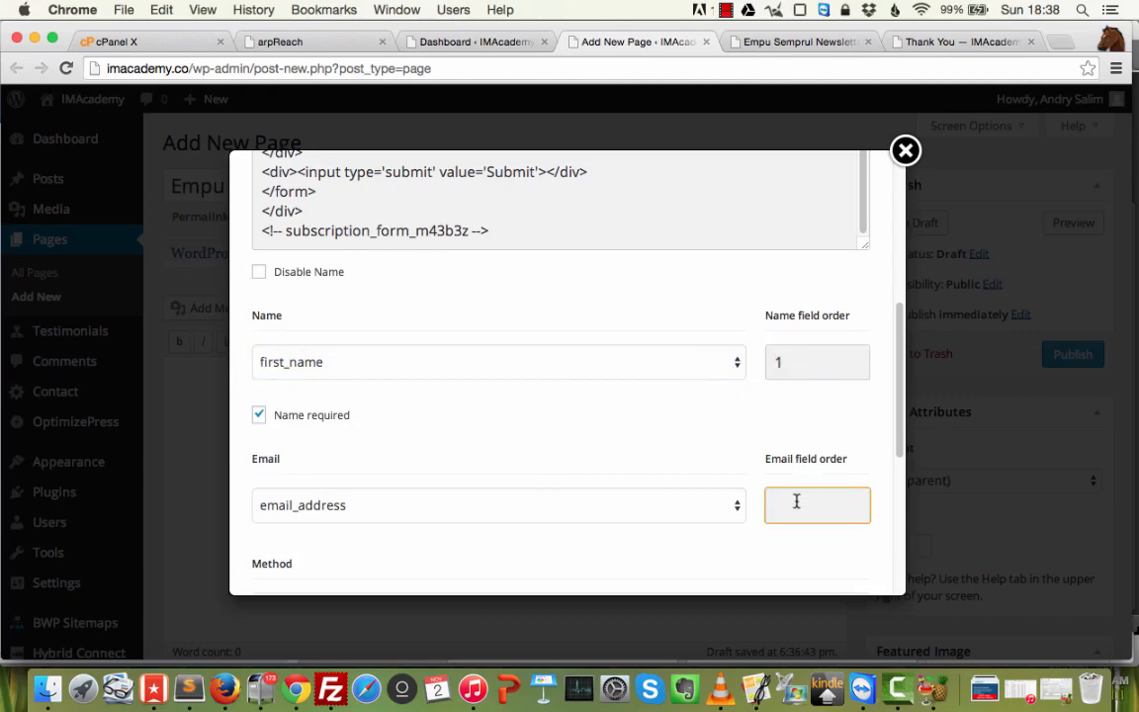
text(2)
scroll(637, 467, down, 2)
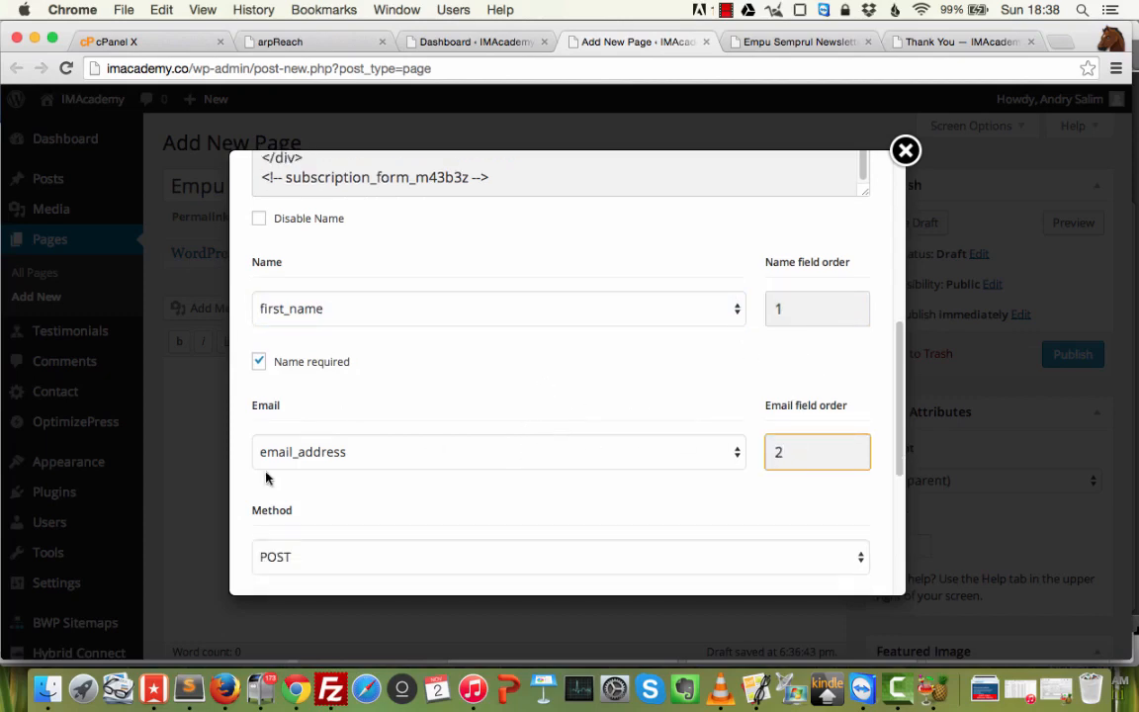
click(396, 452)
click(372, 468)
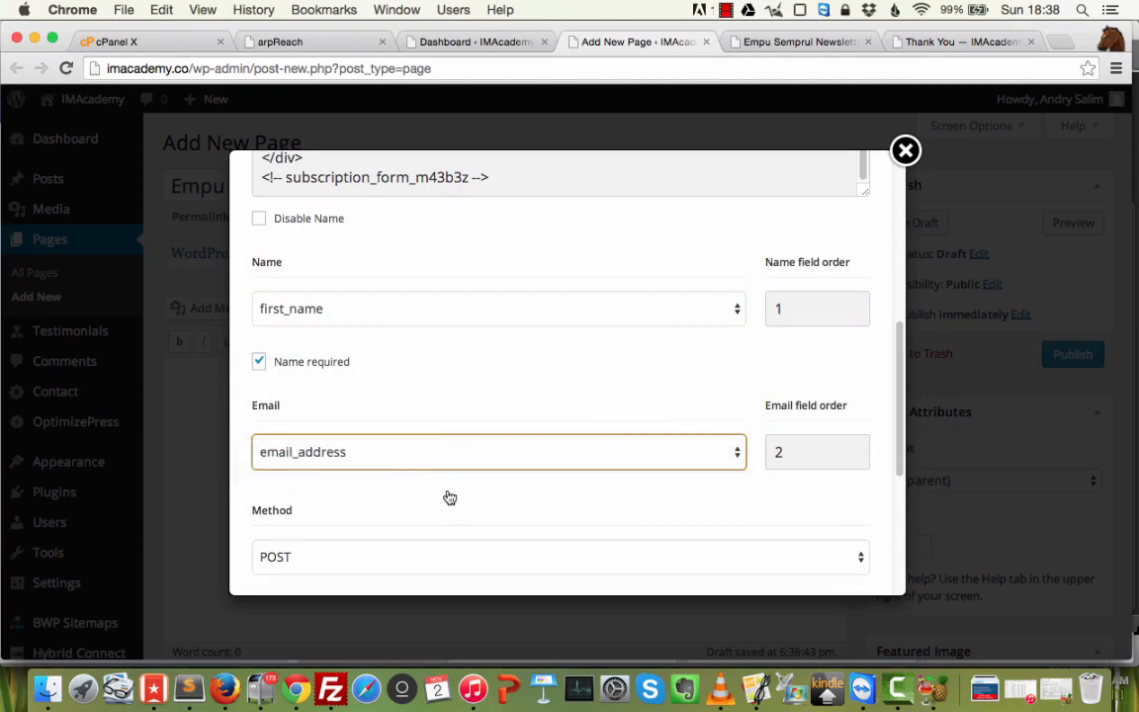
Check the Form URL value and review the optin form settings.
scroll(440, 499, down, 3)
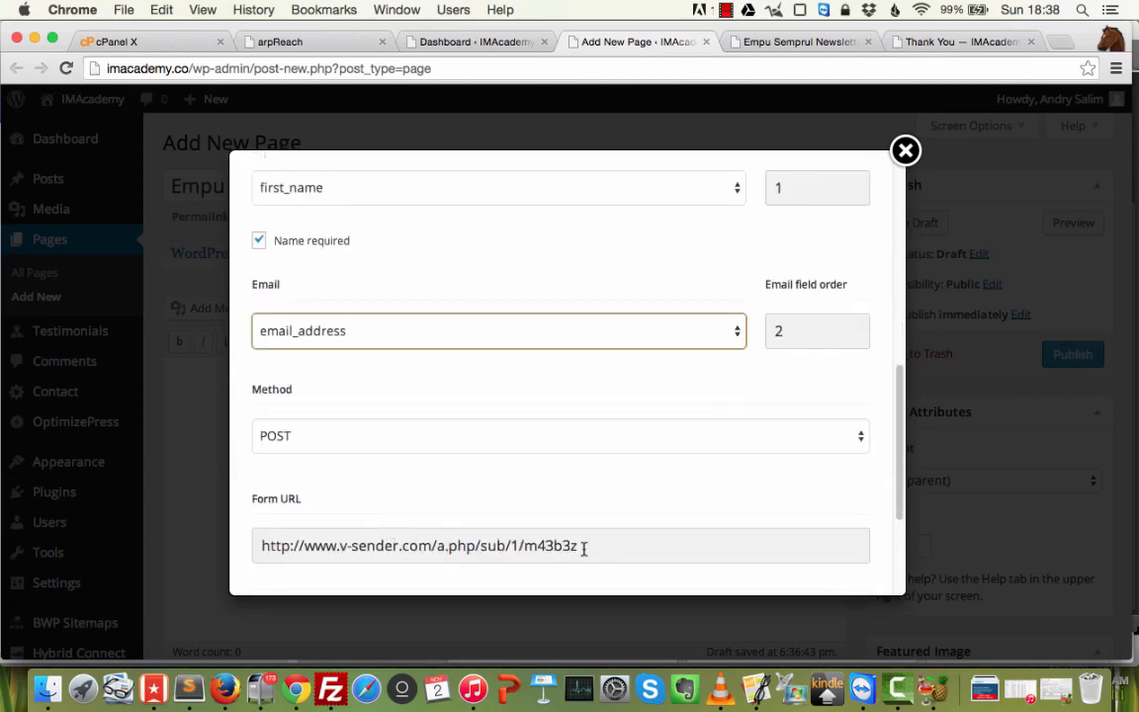
click(583, 550)
key(super+a)
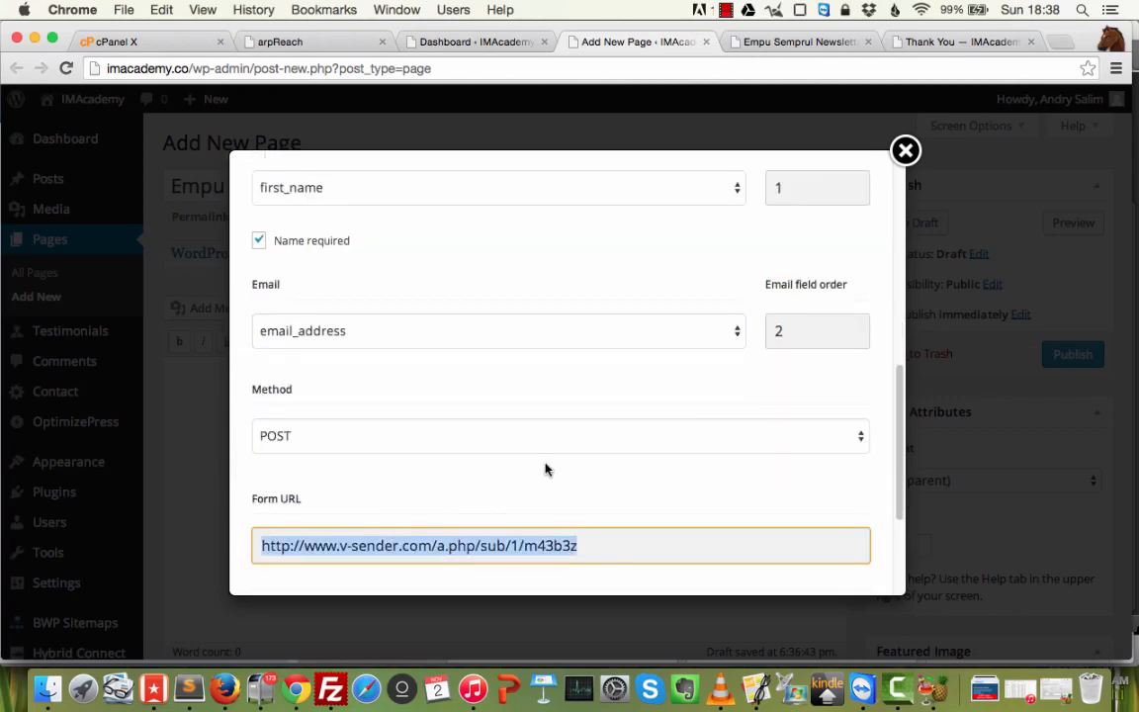
scroll(545, 469, up, 10)
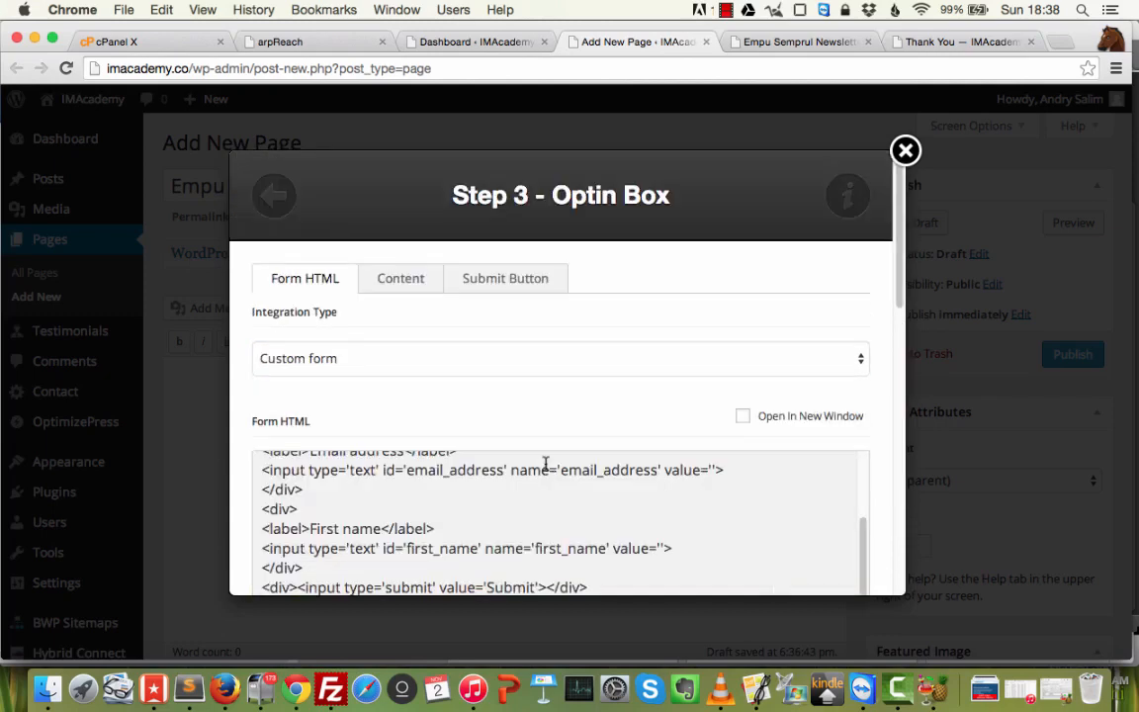
scroll(545, 469, down, 5)
scroll(565, 416, up, 5)
scroll(552, 422, up, 3)
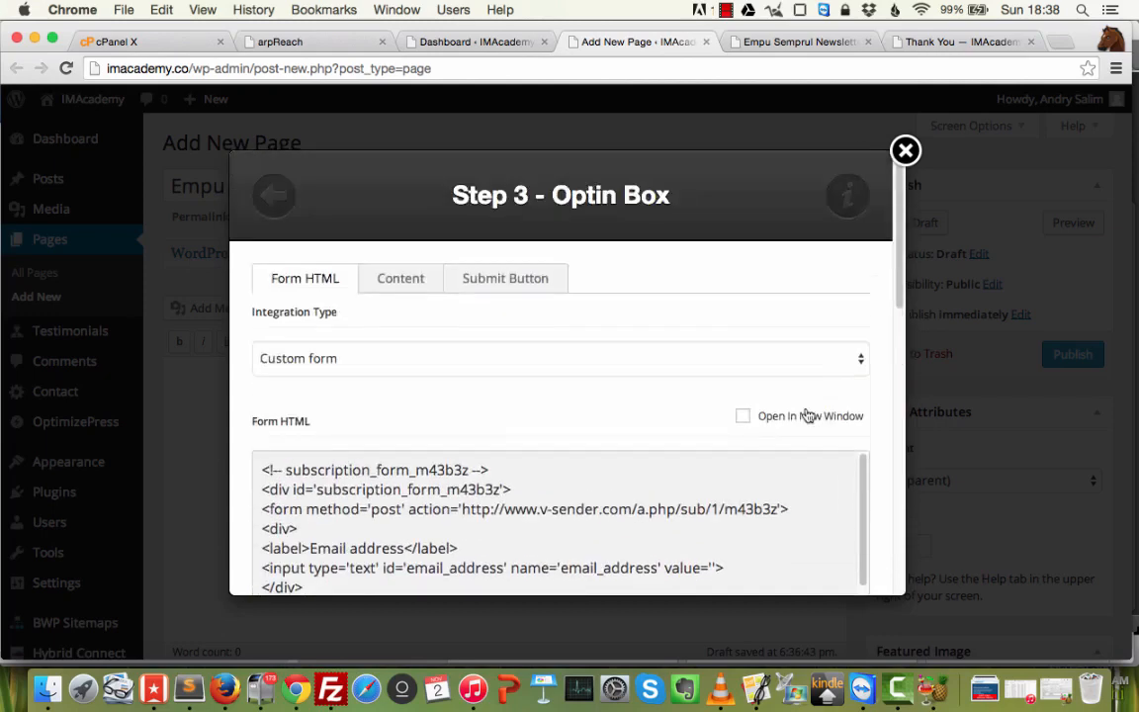
Change the optin box header to 'Empu Semprul Newsletter'.
click(417, 279)
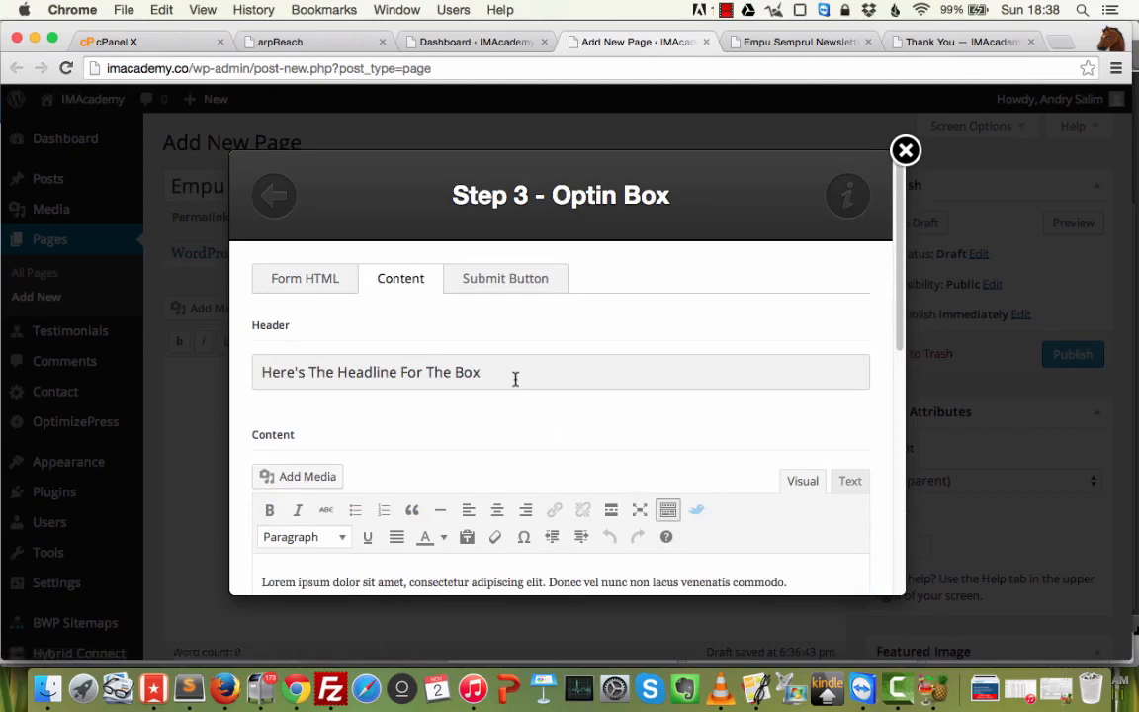
drag(517, 377, 182, 380)
text(Empu )
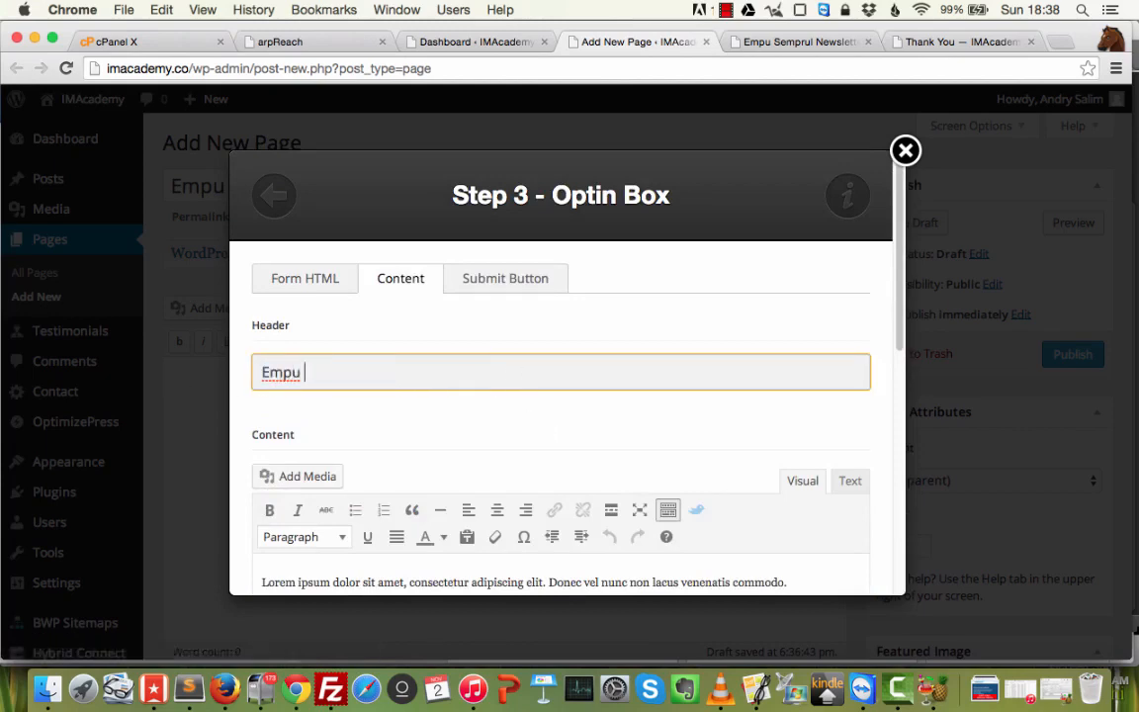
text(Semprul )
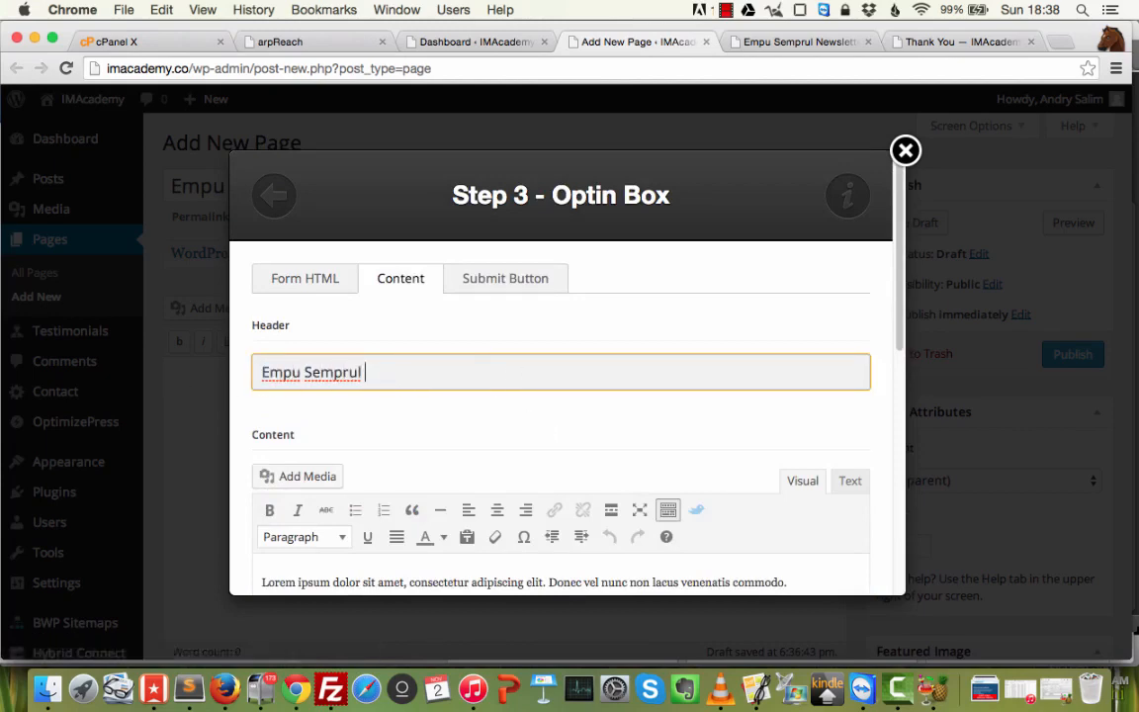
text(Newsletter)
Replace the Lorem ipsum paragraph with the Indonesian newsletter invitation text.
scroll(339, 389, down, 5)
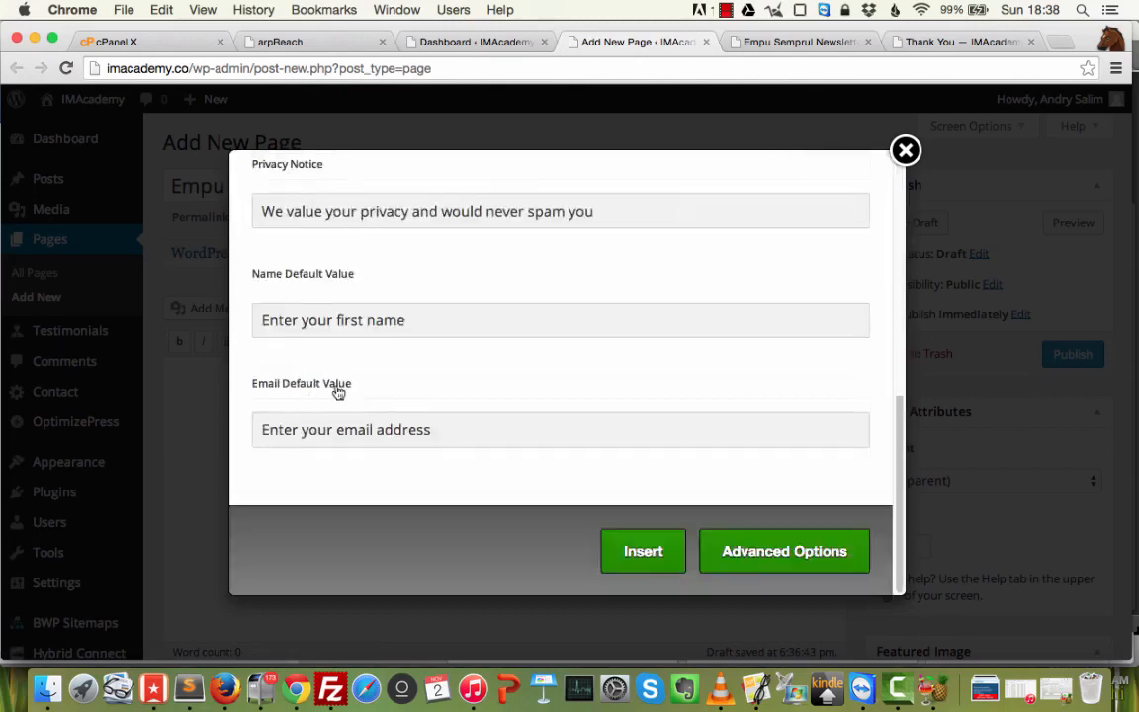
scroll(608, 285, up, 3)
triple_click(776, 337)
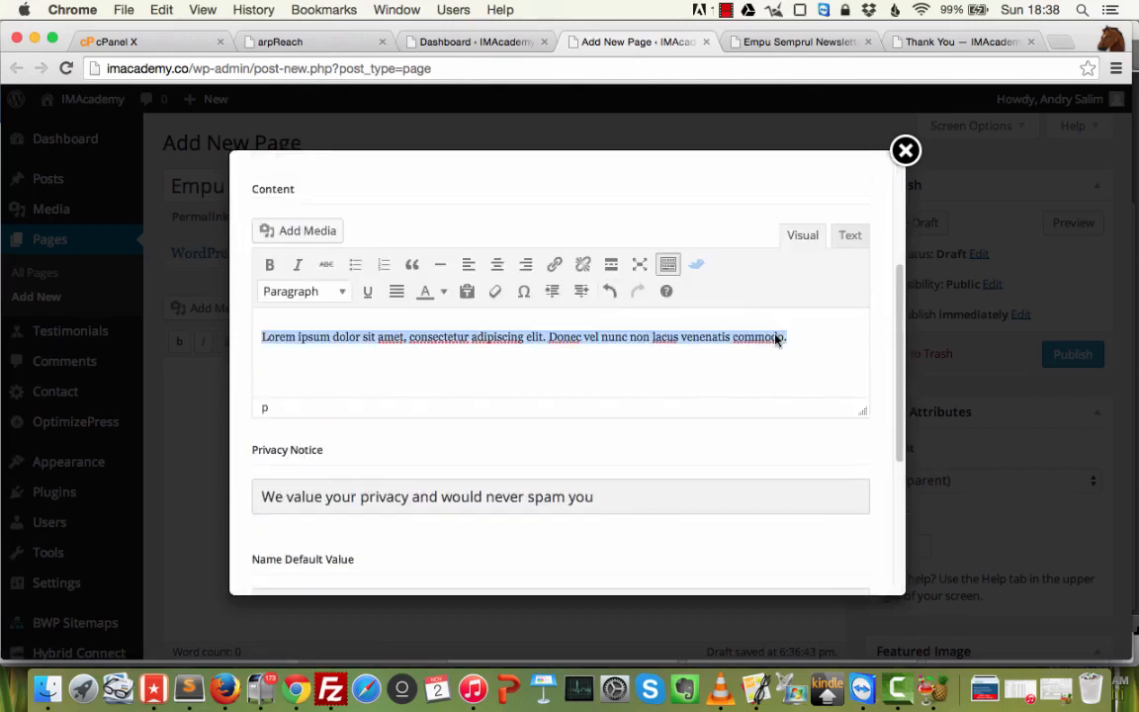
key(BackSpace)
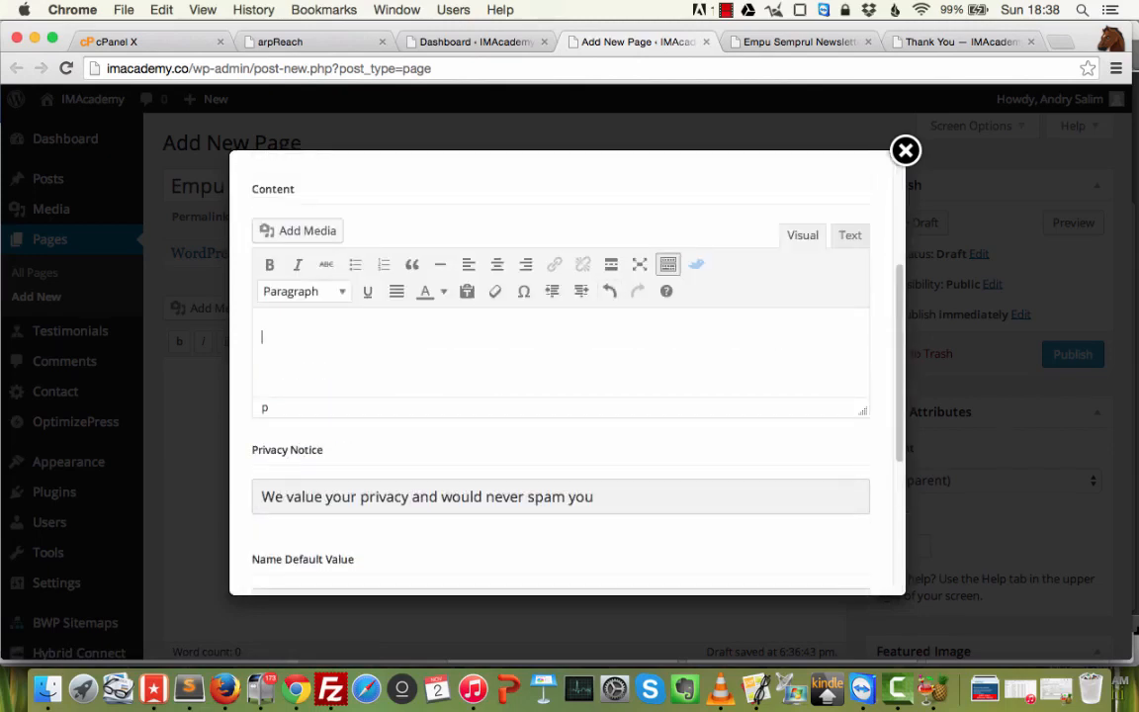
text(Bergabunglah bersam)
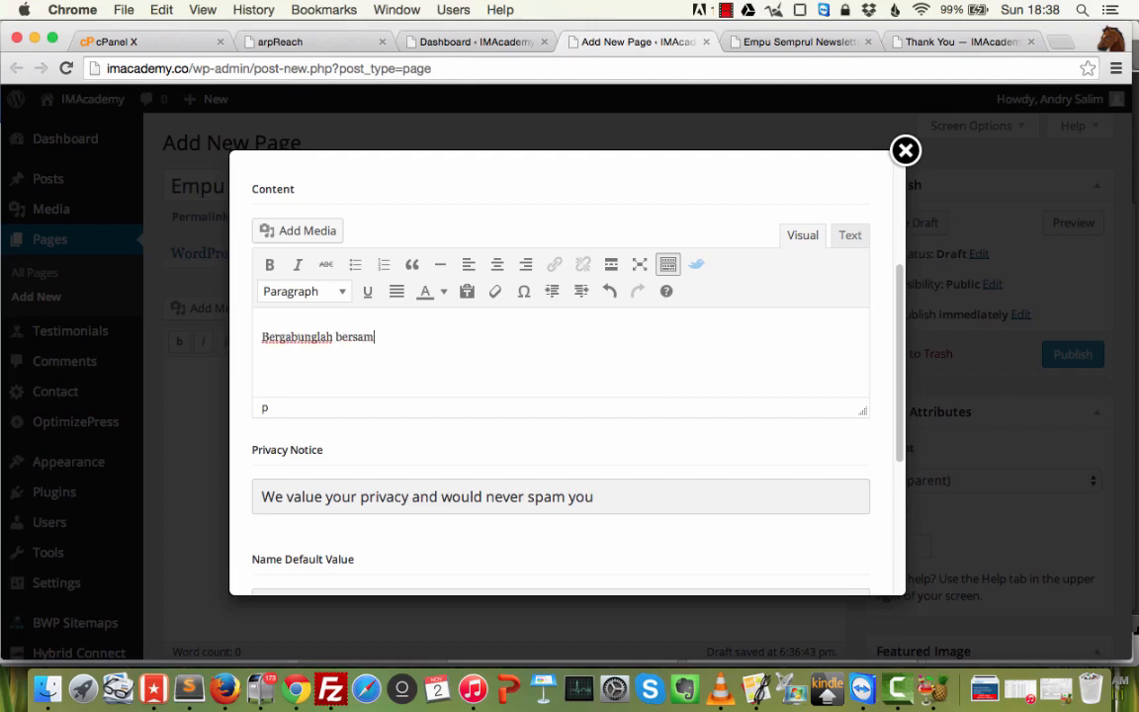
text(a kami, empu sem)
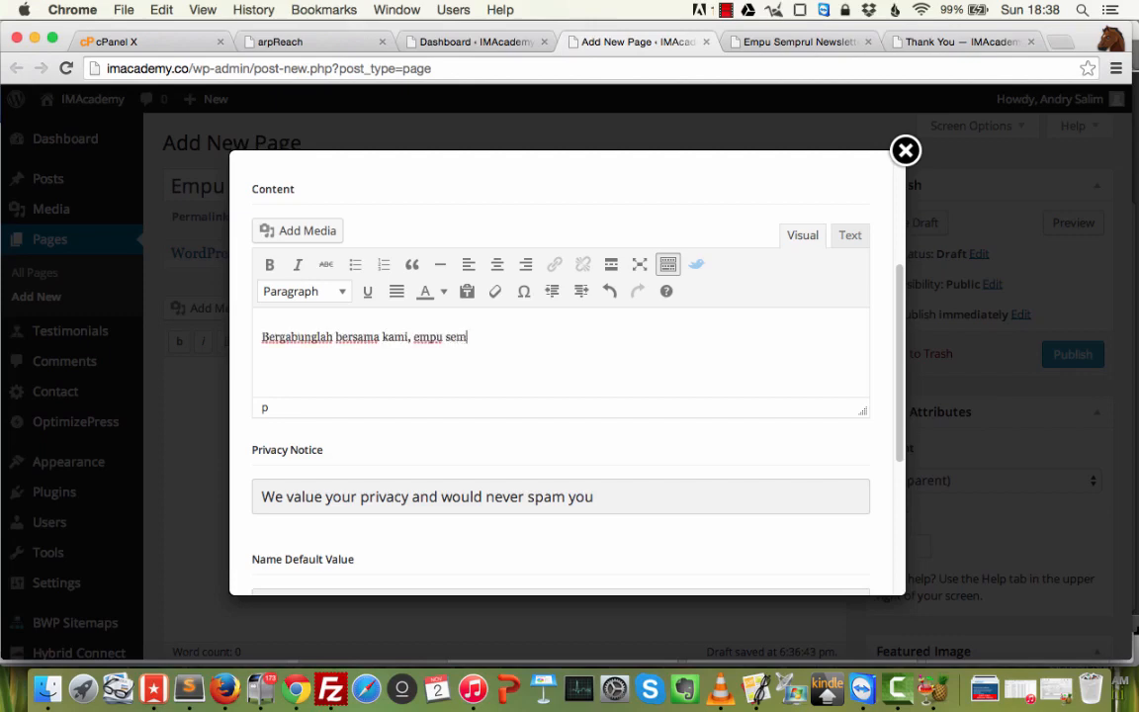
text(prul newslette)
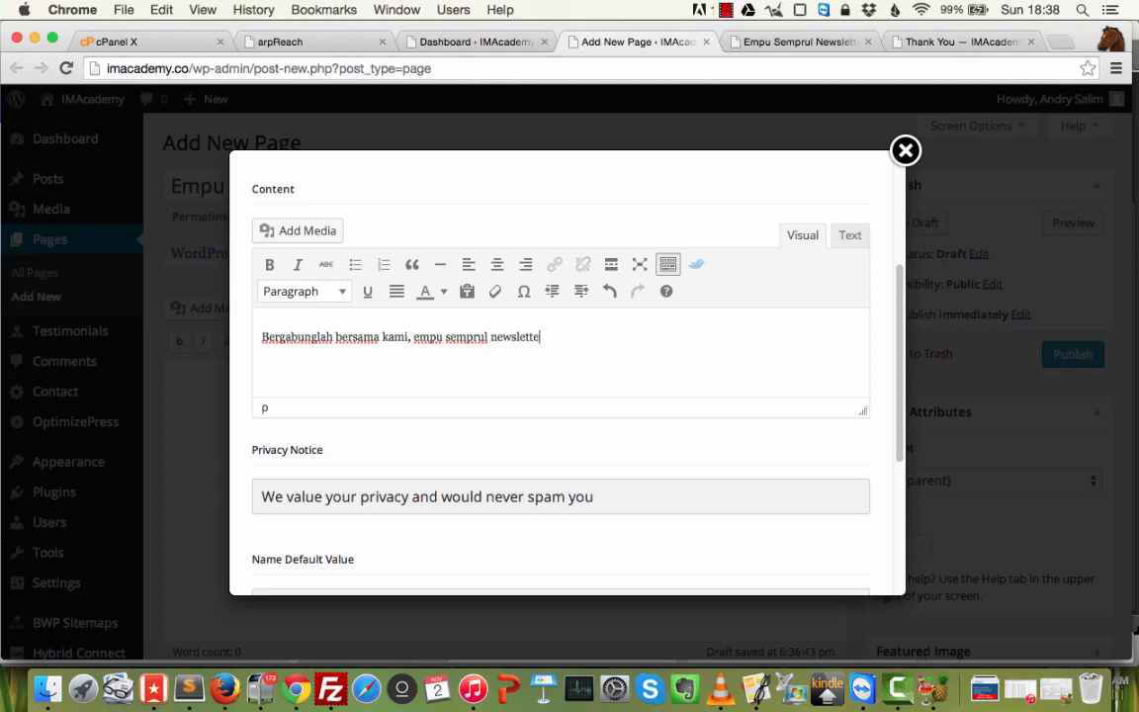
text(r akan memberikan Anda ebook Marketing Super Dahsyat.)
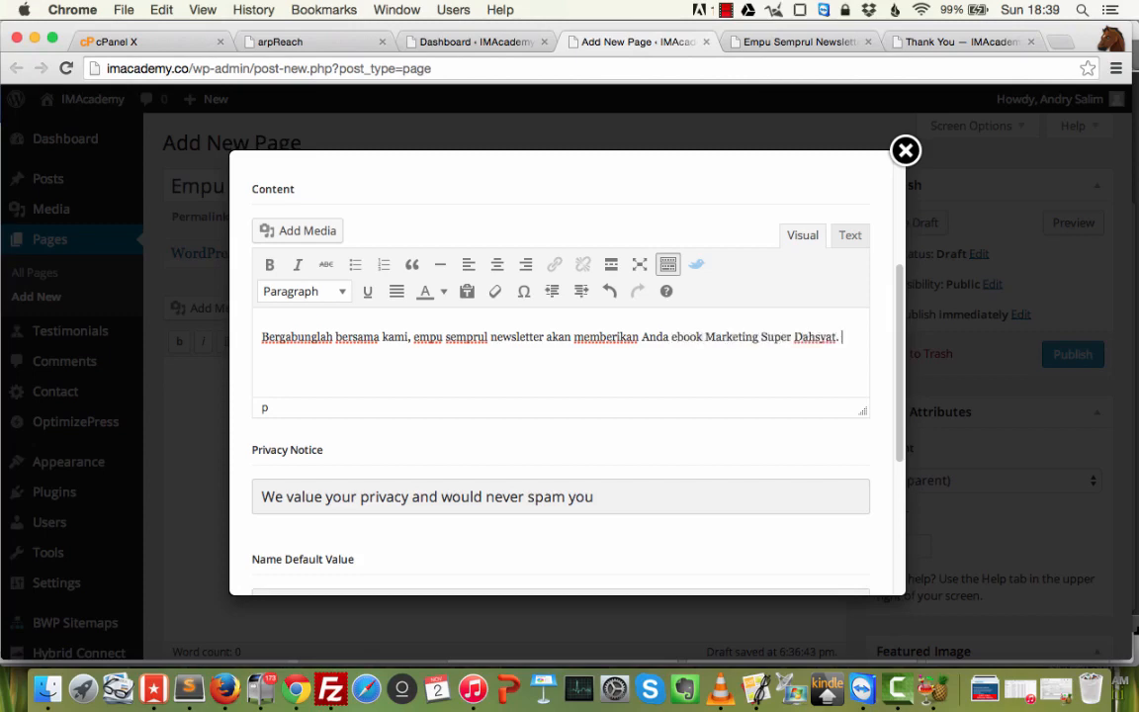
text(is kepada An)
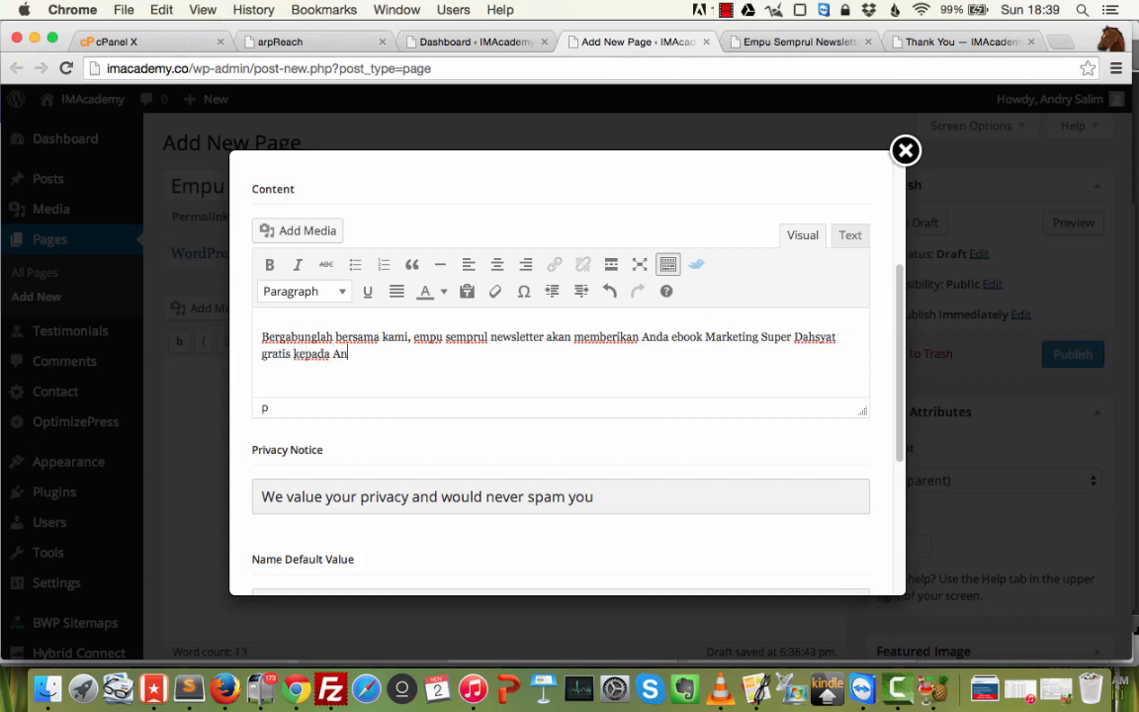
text(da yang bergabung.)
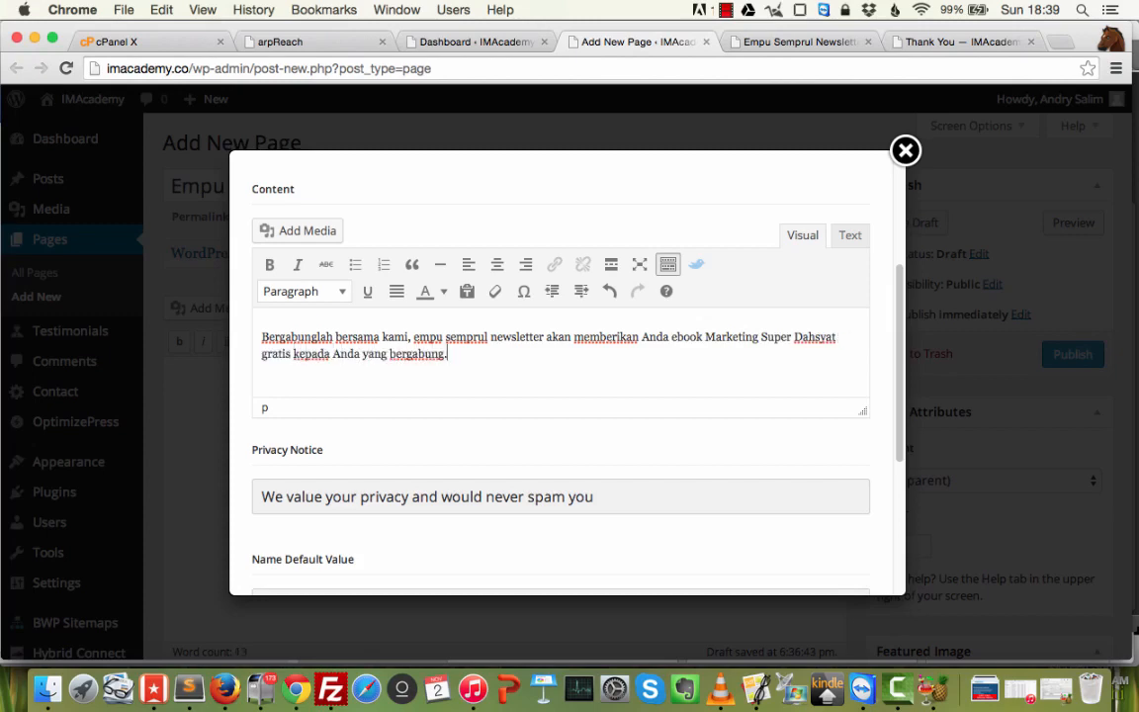
scroll(593, 431, down, 5)
scroll(791, 371, up, 10)
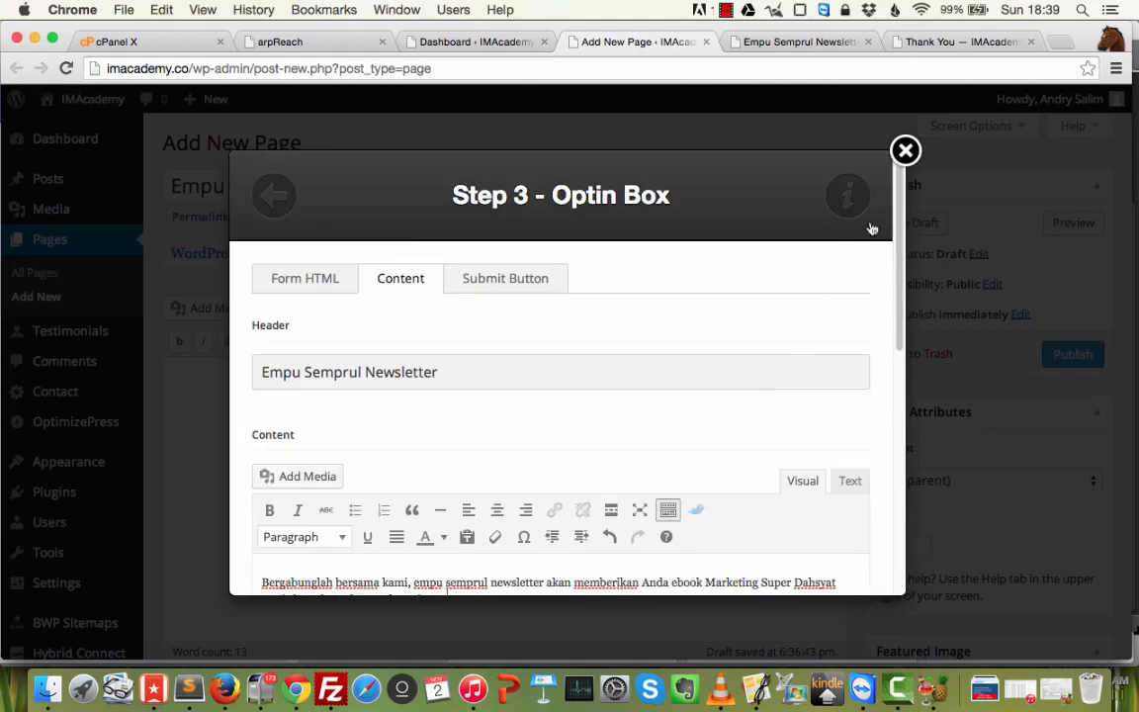
Set the submit button to Use Default Button, labelled Get Instant Access!
click(541, 290)
scroll(584, 396, down, 4)
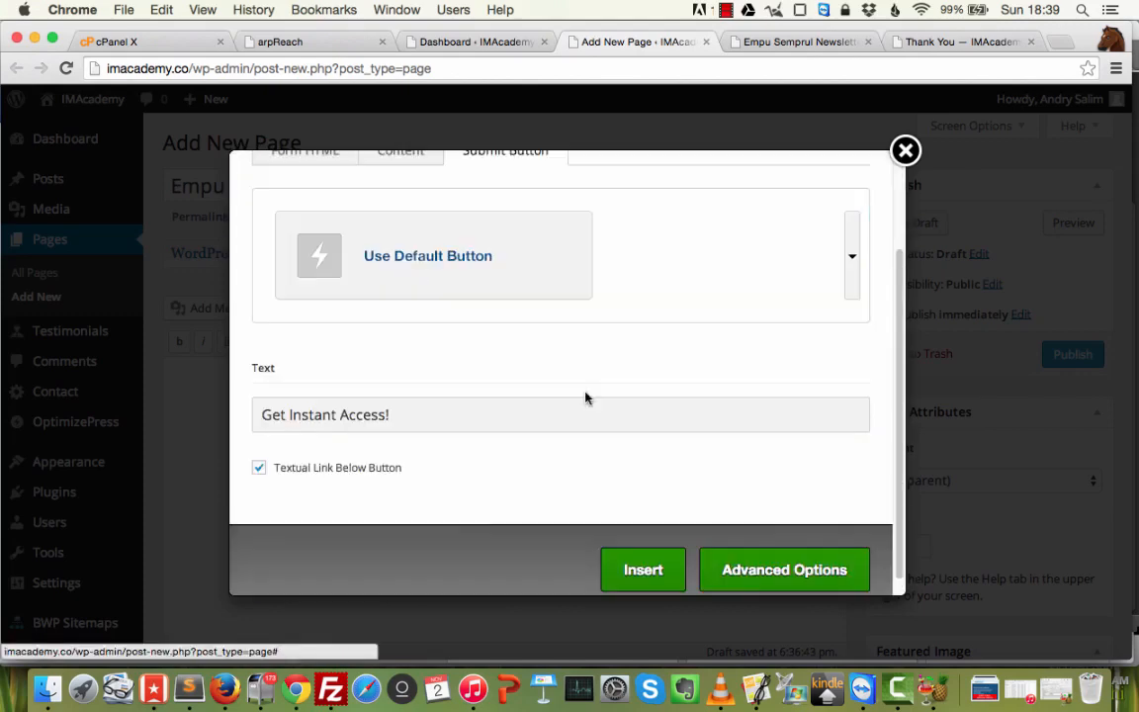
scroll(517, 403, up, 2)
click(851, 320)
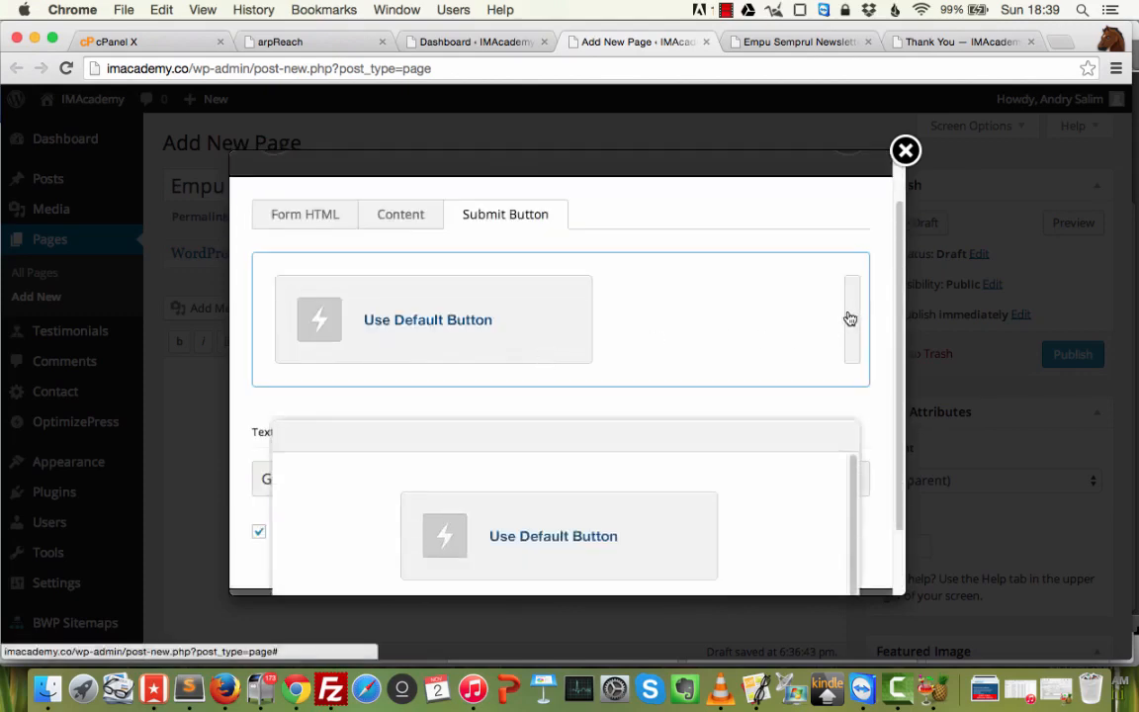
scroll(715, 305, down, 2)
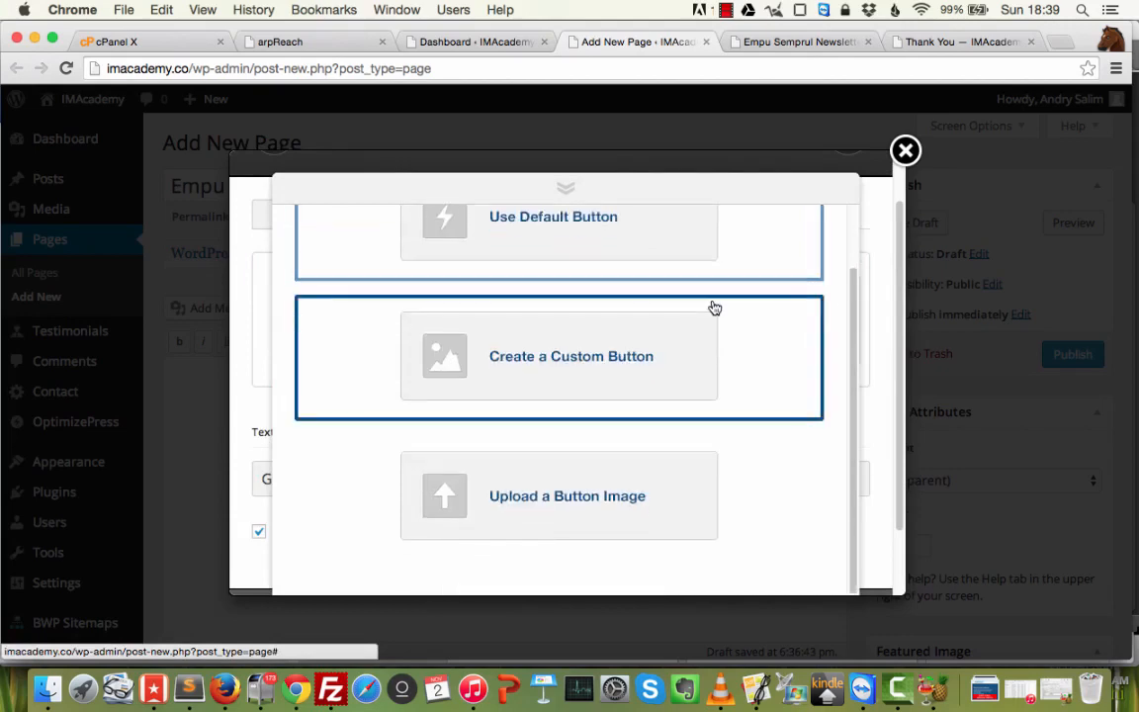
scroll(712, 315, up, 2)
click(637, 300)
scroll(623, 369, down, 4)
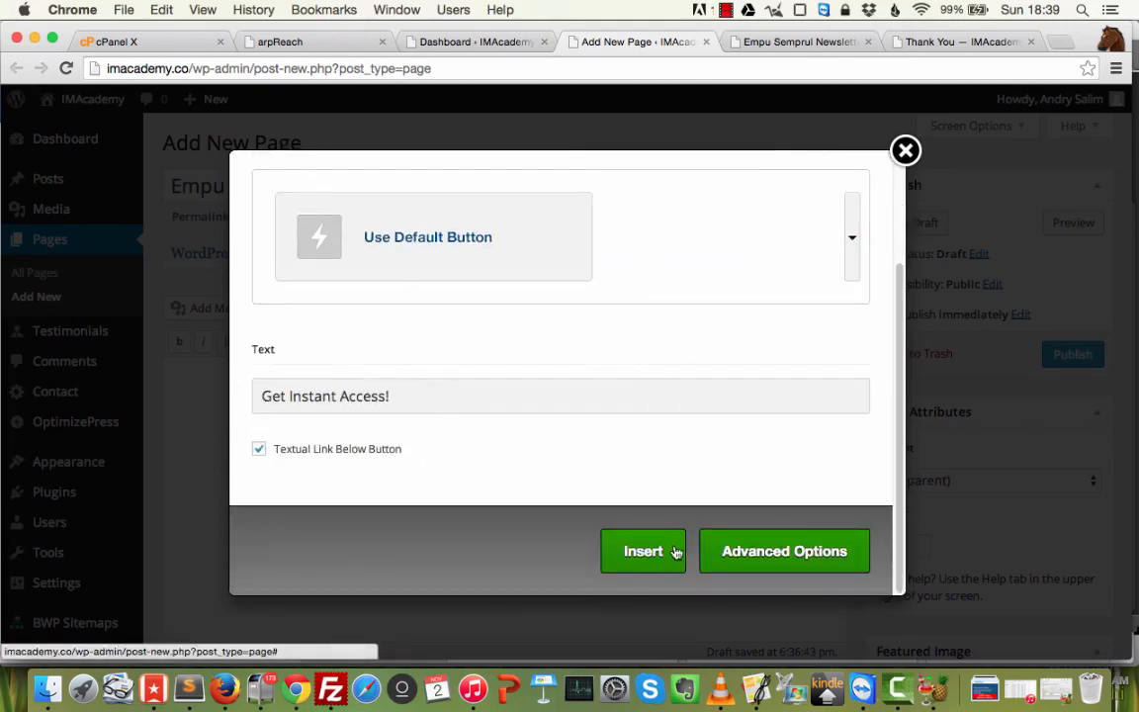
Insert the optin box shortcode and preview the draft's name-and-email form.
click(643, 551)
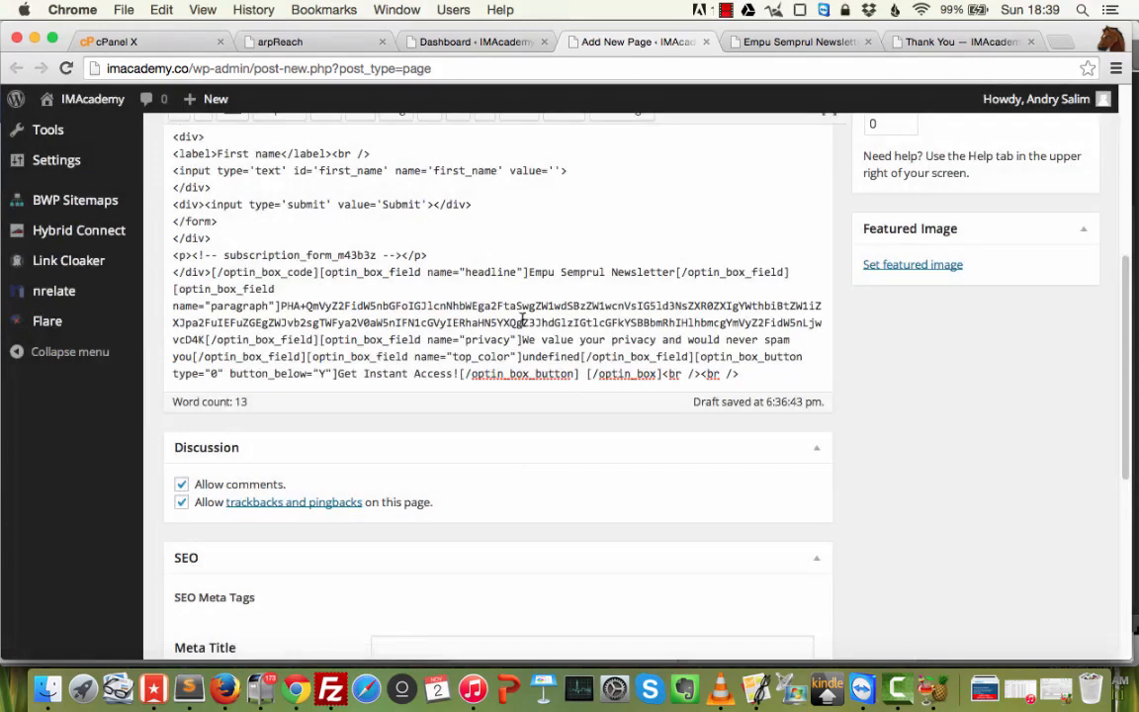
scroll(521, 322, up, 5)
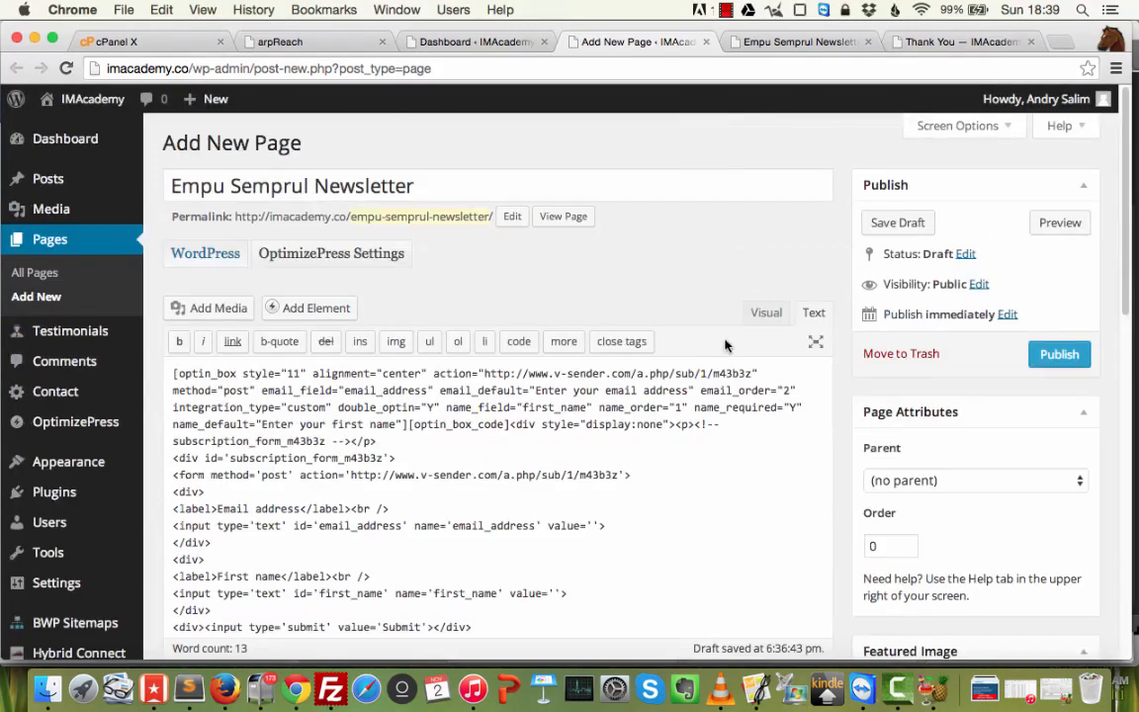
click(1067, 224)
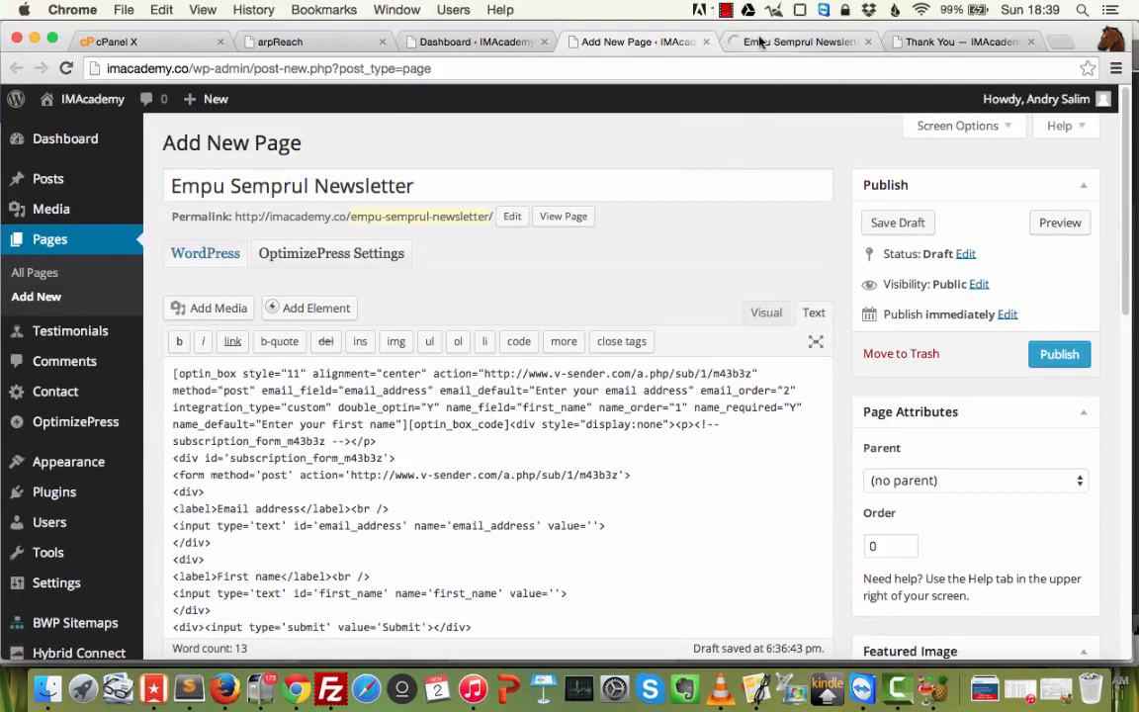
click(773, 43)
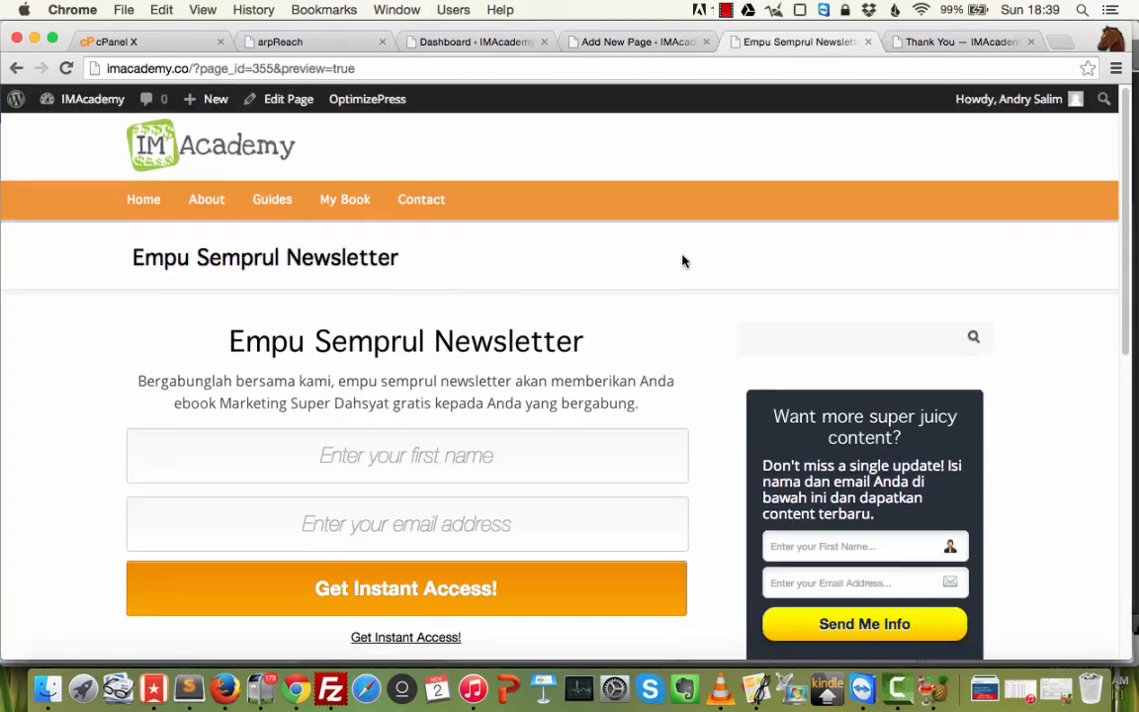
scroll(682, 259, down, 3)
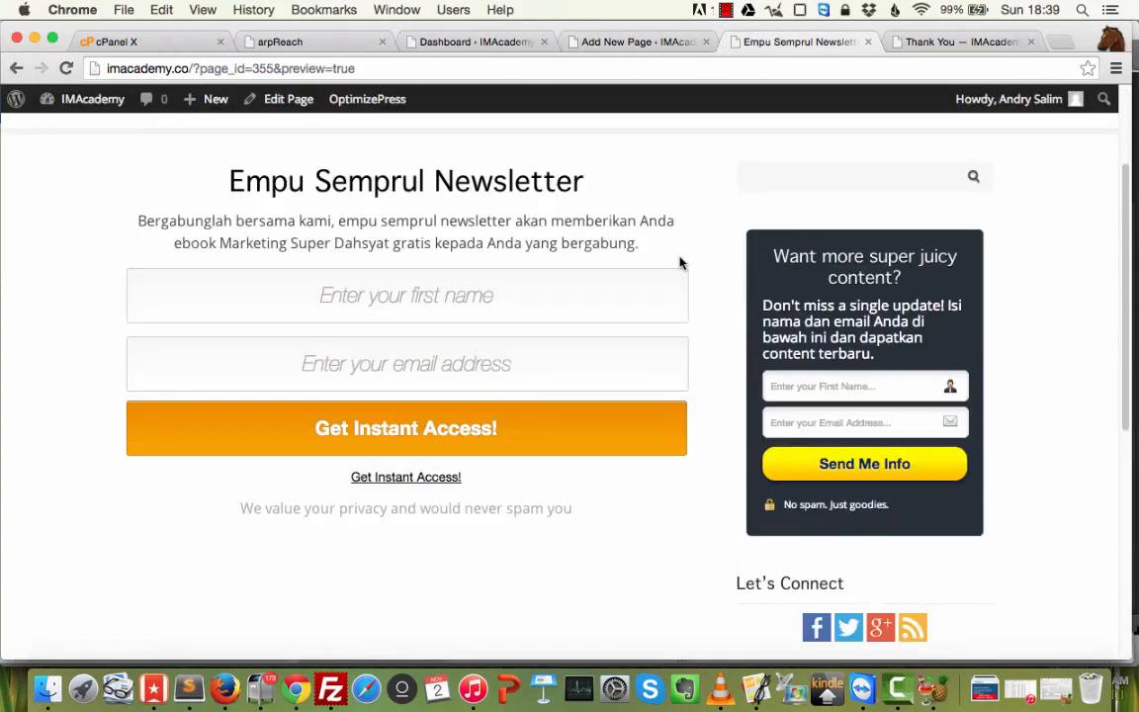
click(471, 299)
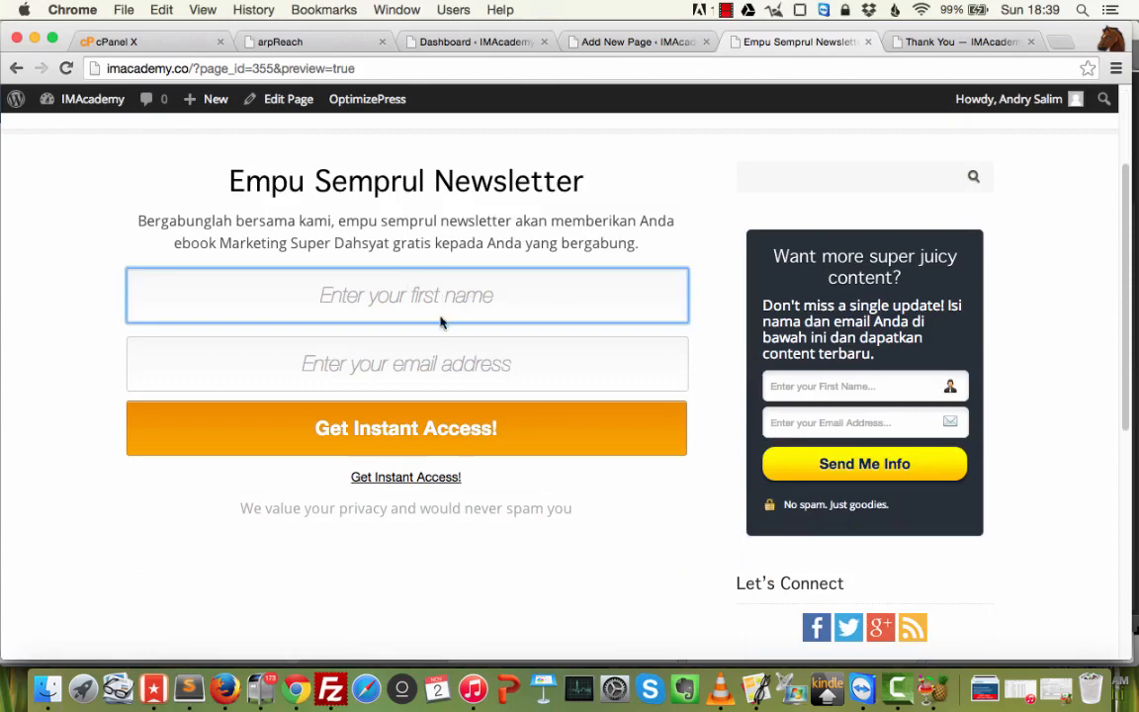
click(568, 43)
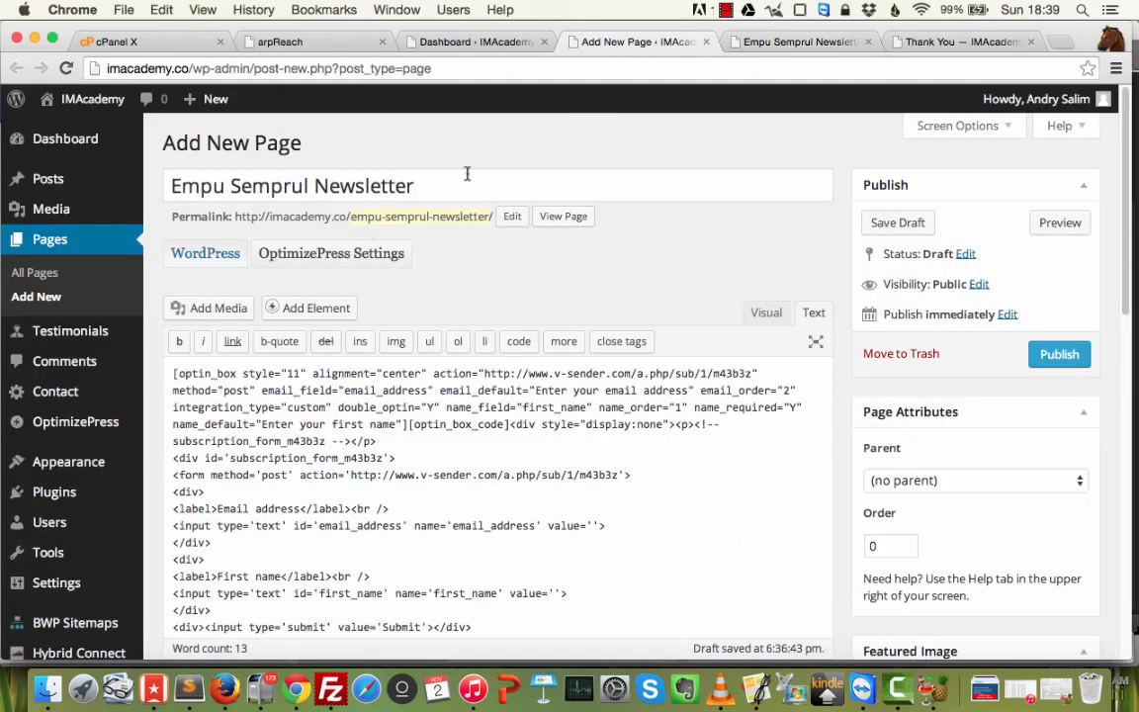
Publish the newsletter page, open it live, and close the old preview tab.
click(1056, 354)
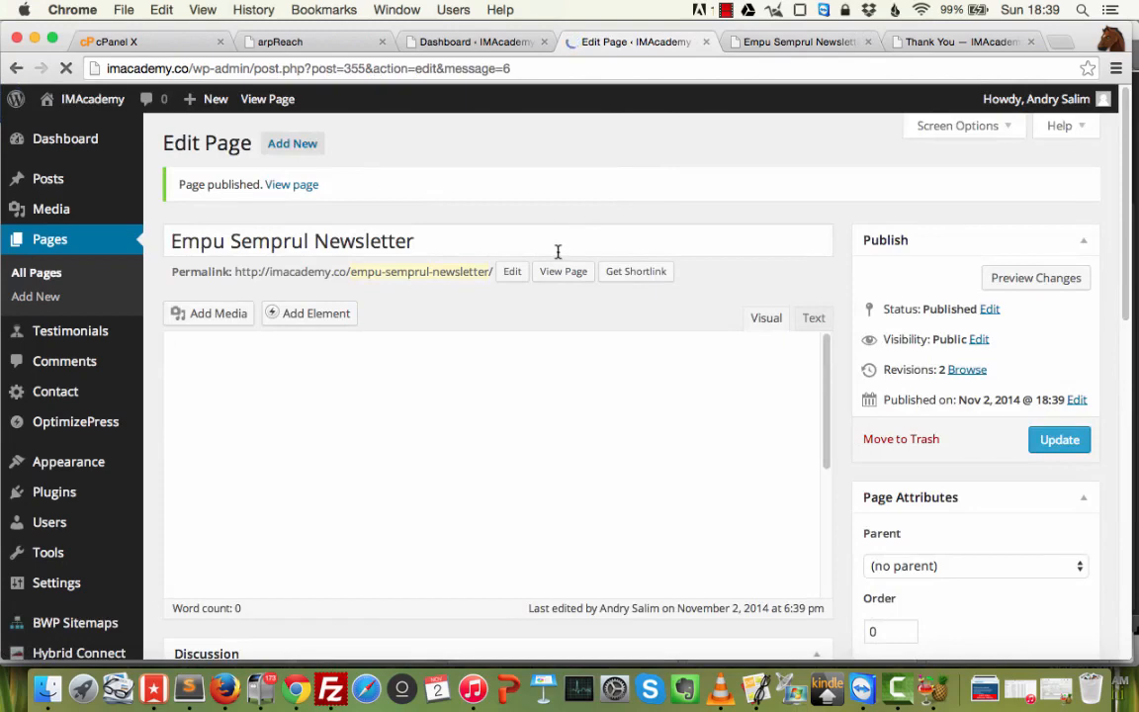
super+click(288, 185)
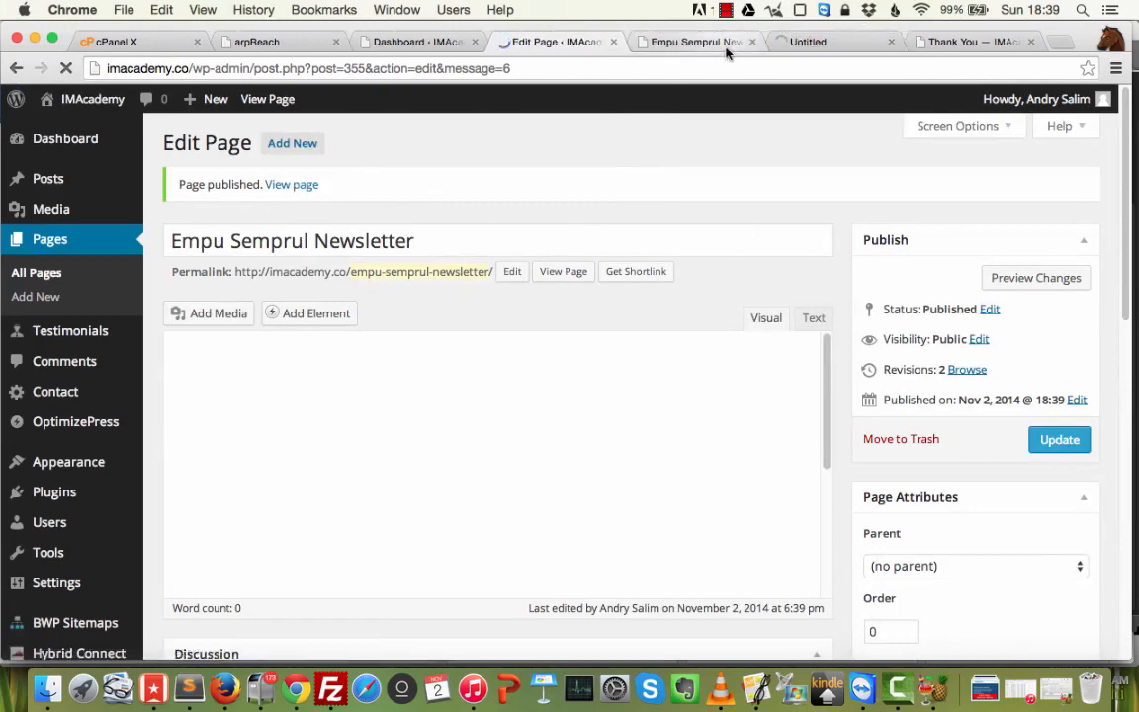
click(726, 49)
click(752, 42)
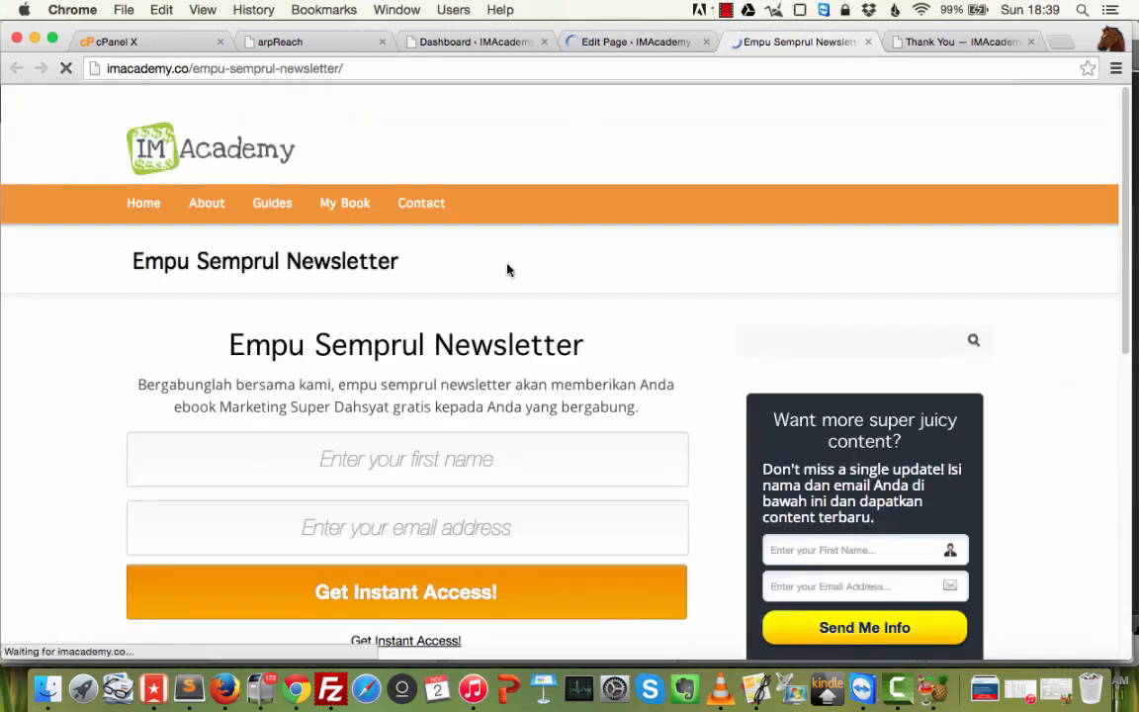
Fill the form with a test first name and e-mail address and submit it.
click(460, 482)
text(sadfa)
key(super+a)
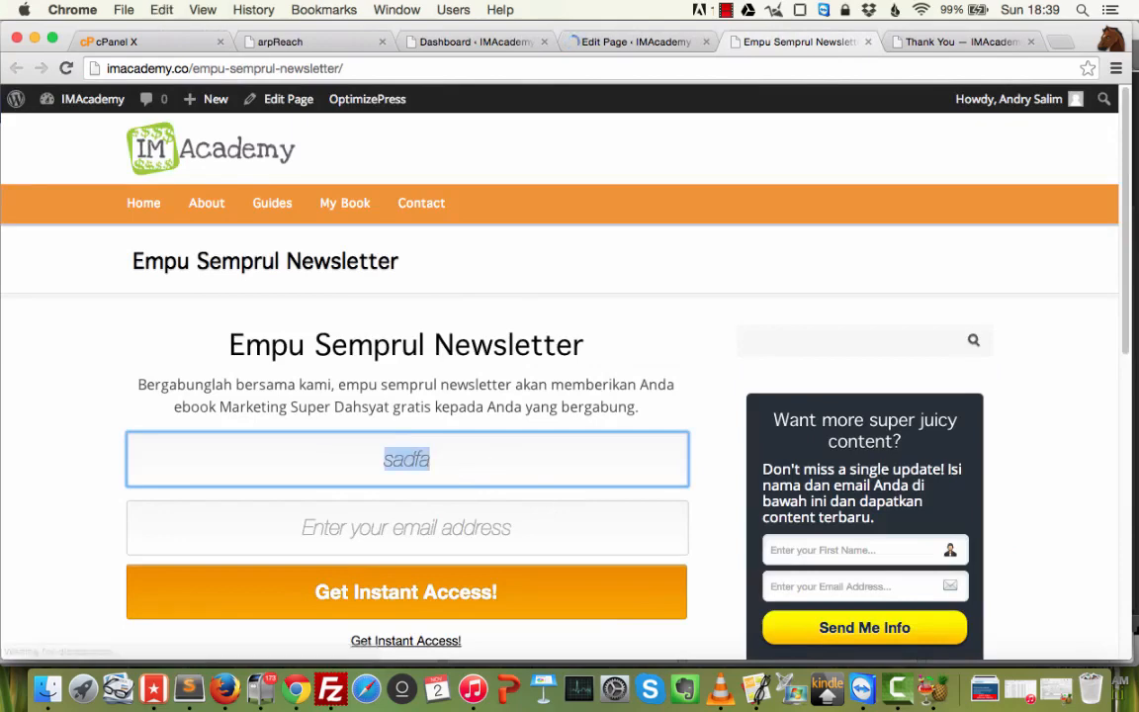
key(BackSpace)
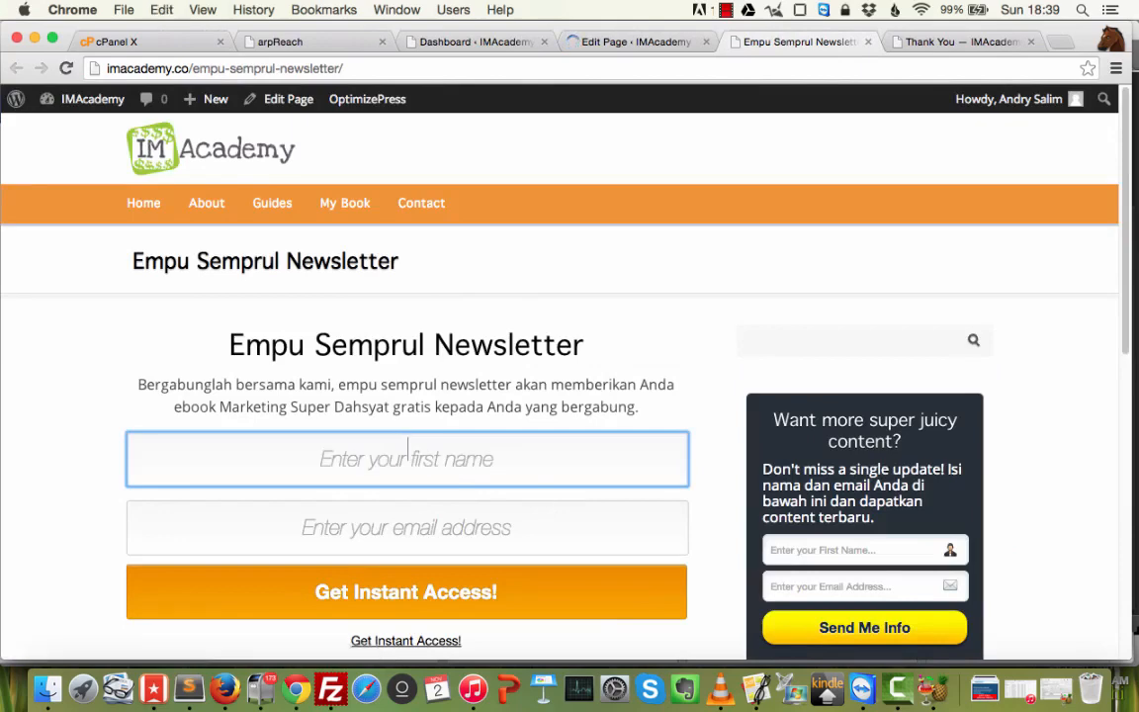
text(Andry)
click(406, 524)
text(an)
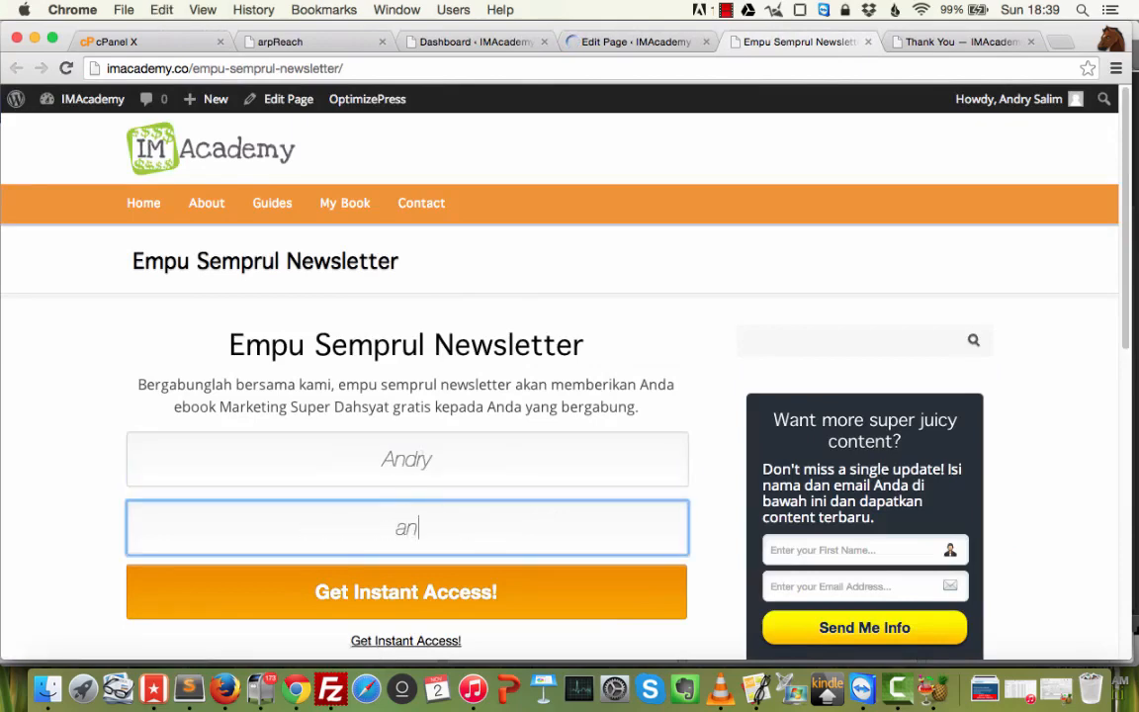
text(dry@)
key(super+a)
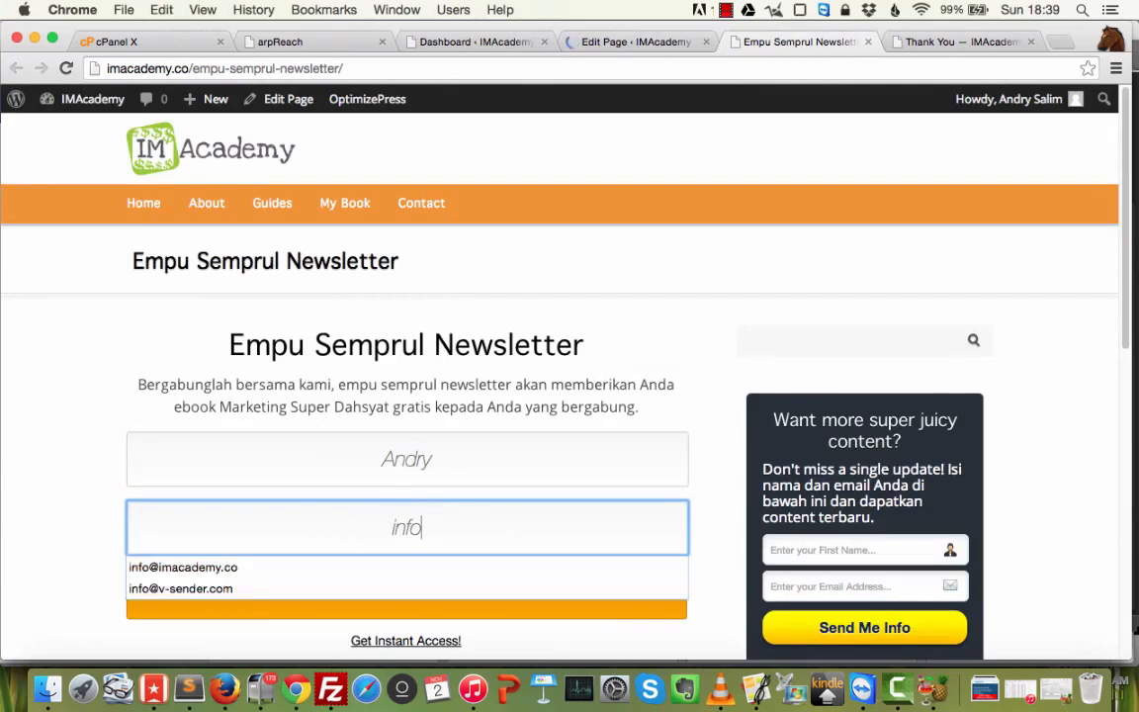
key(Down)
key(Return)
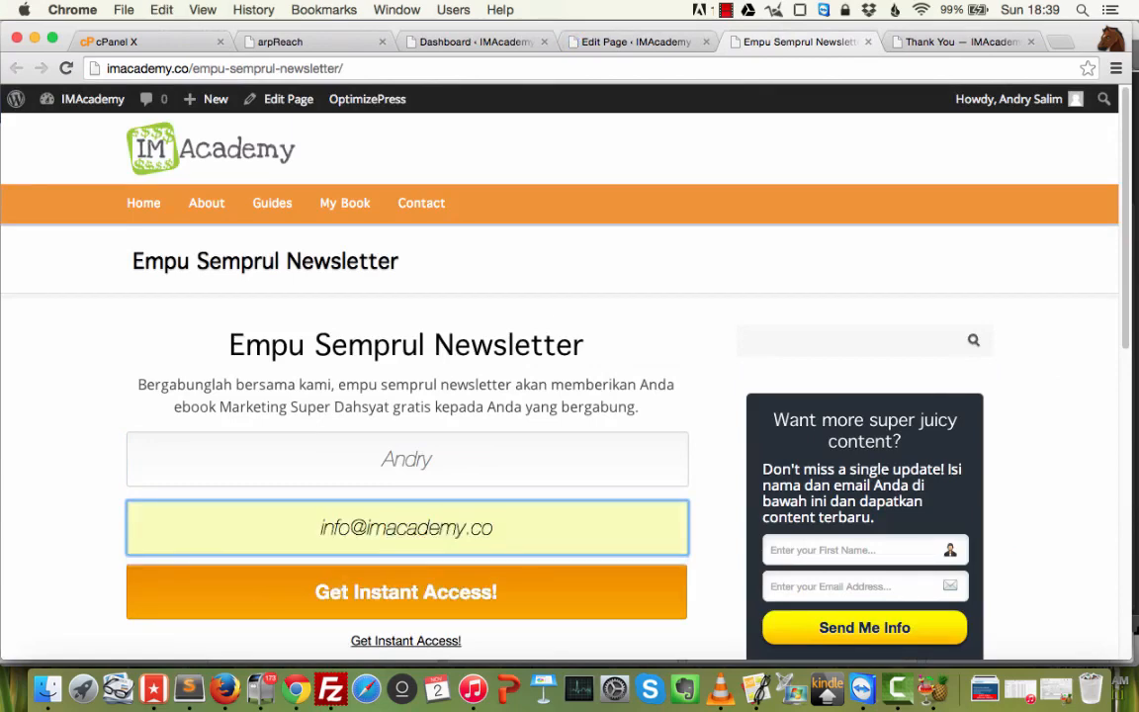
scroll(550, 511, down, 1)
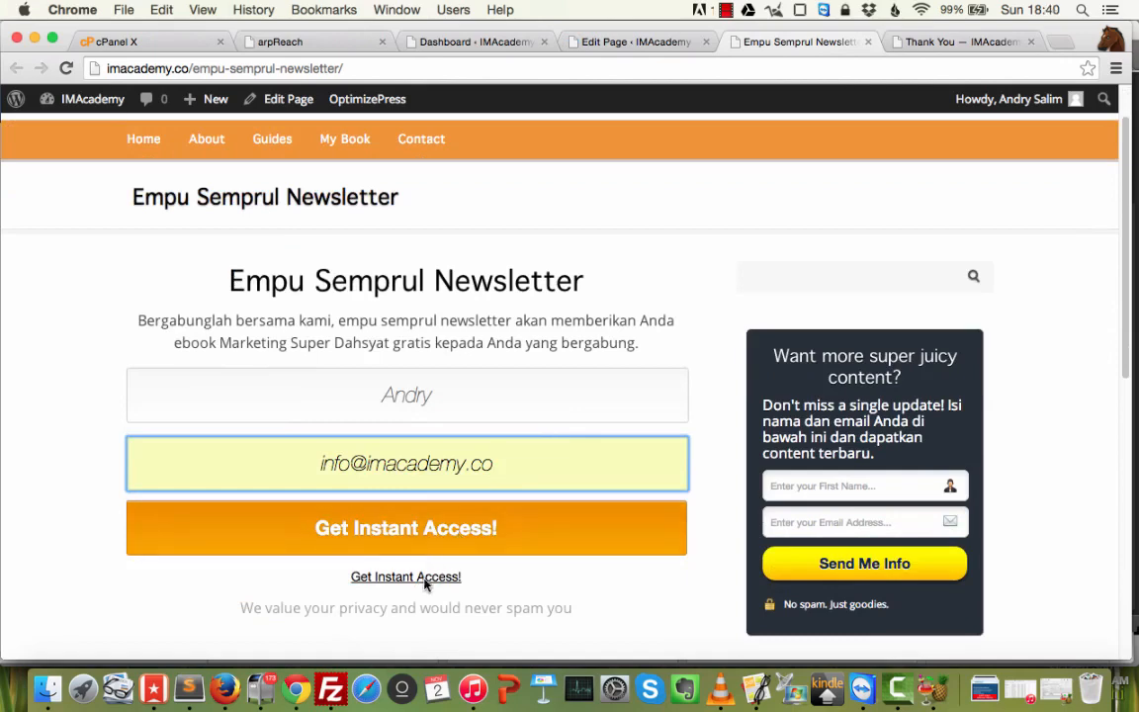
click(456, 527)
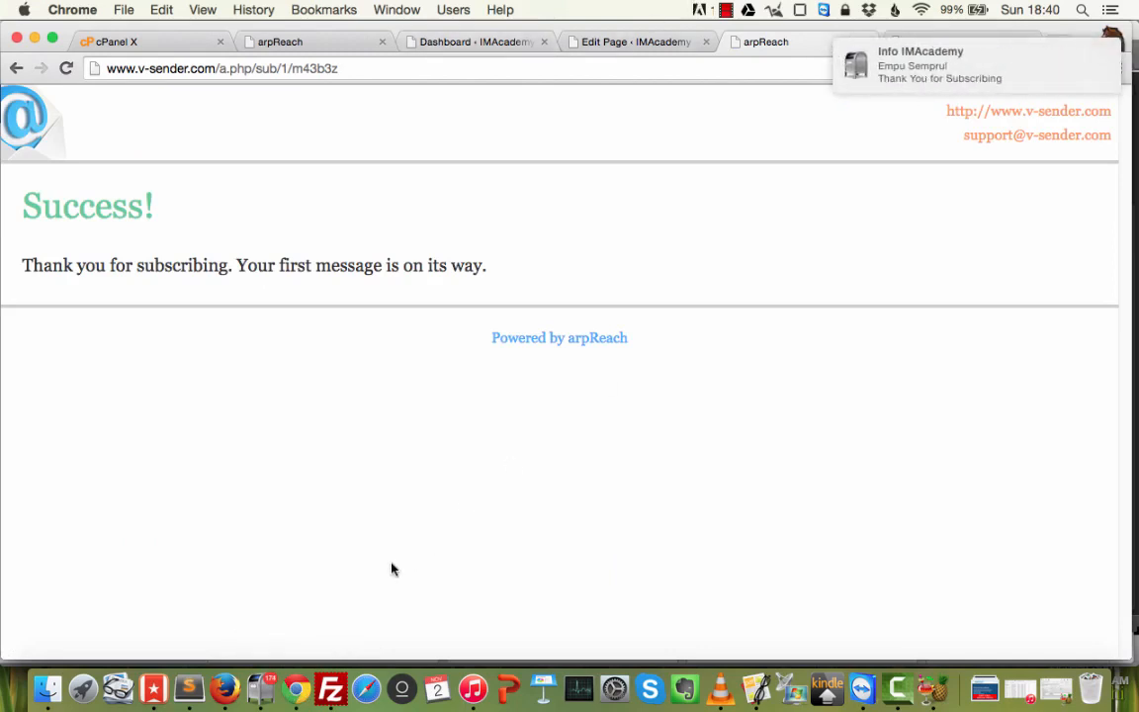
click(261, 689)
click(109, 405)
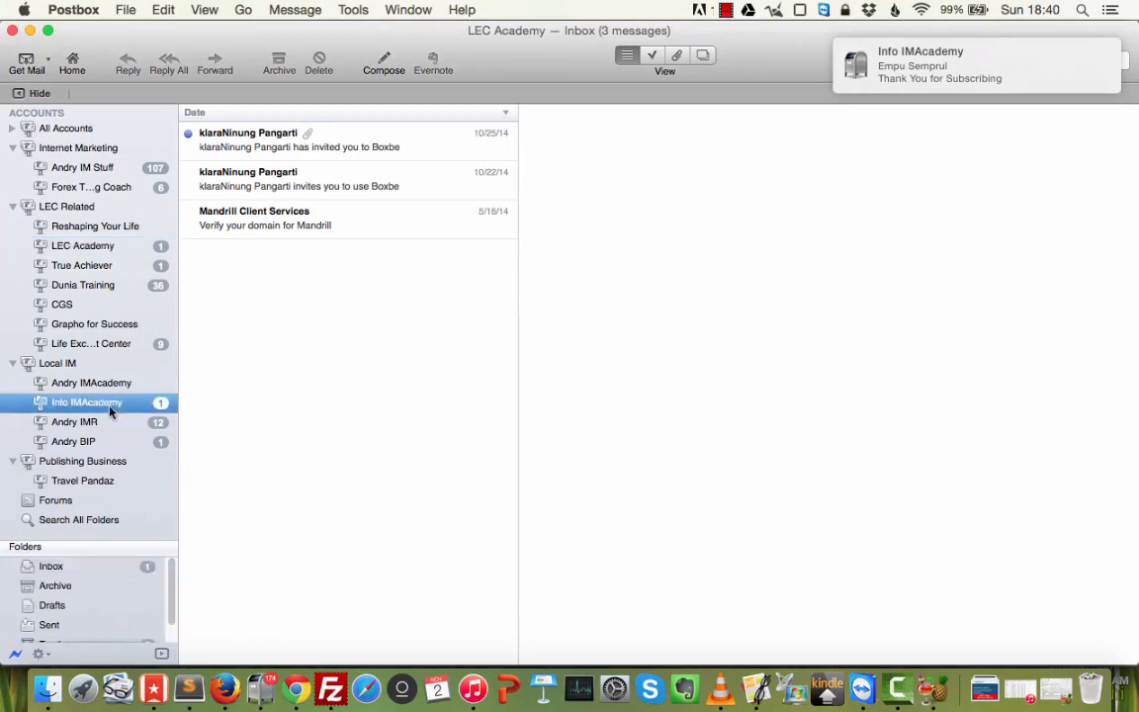
click(336, 138)
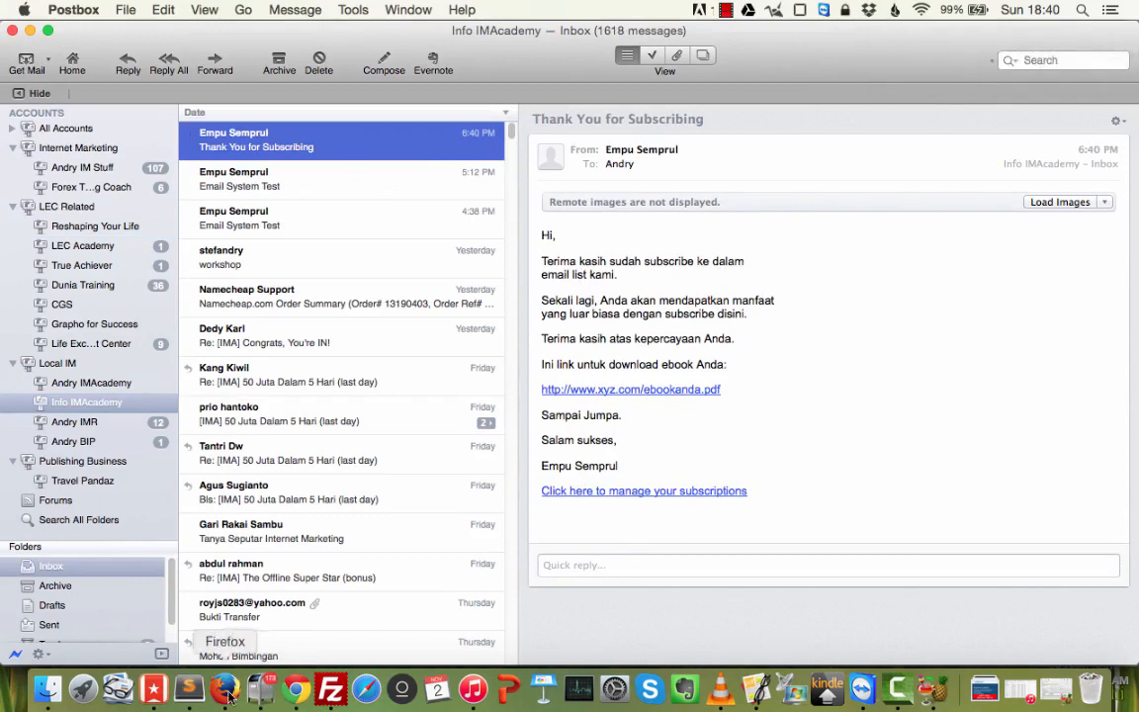
click(294, 689)
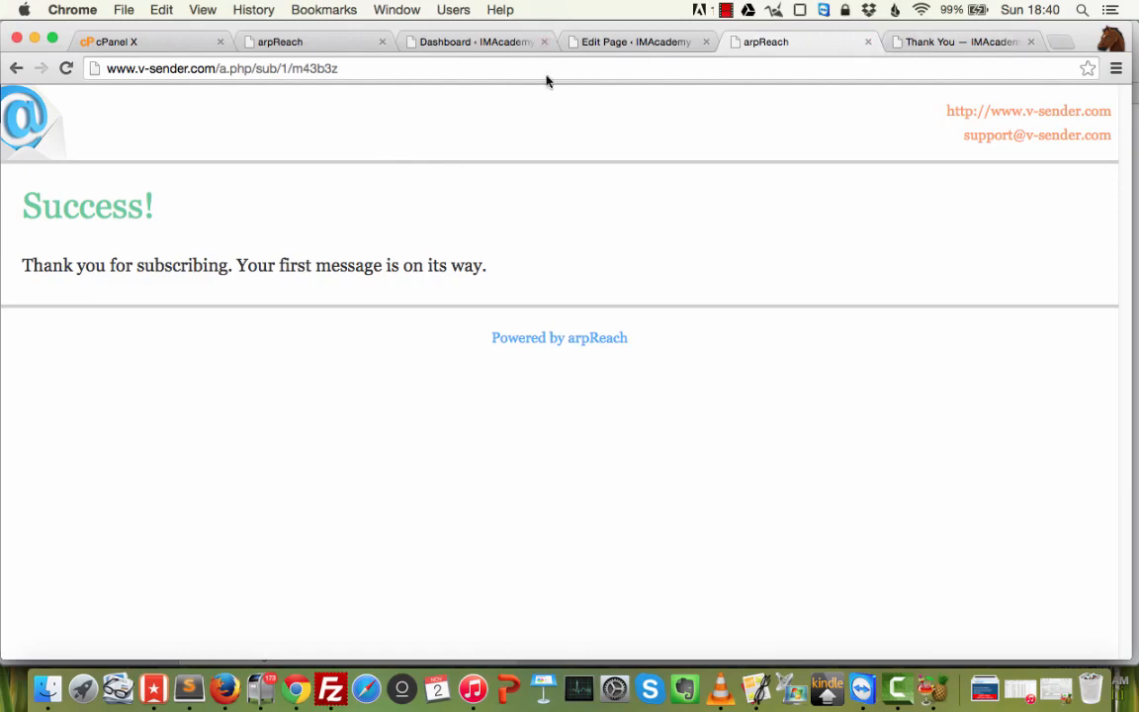
Close the leftover arpReach Success tab.
click(963, 42)
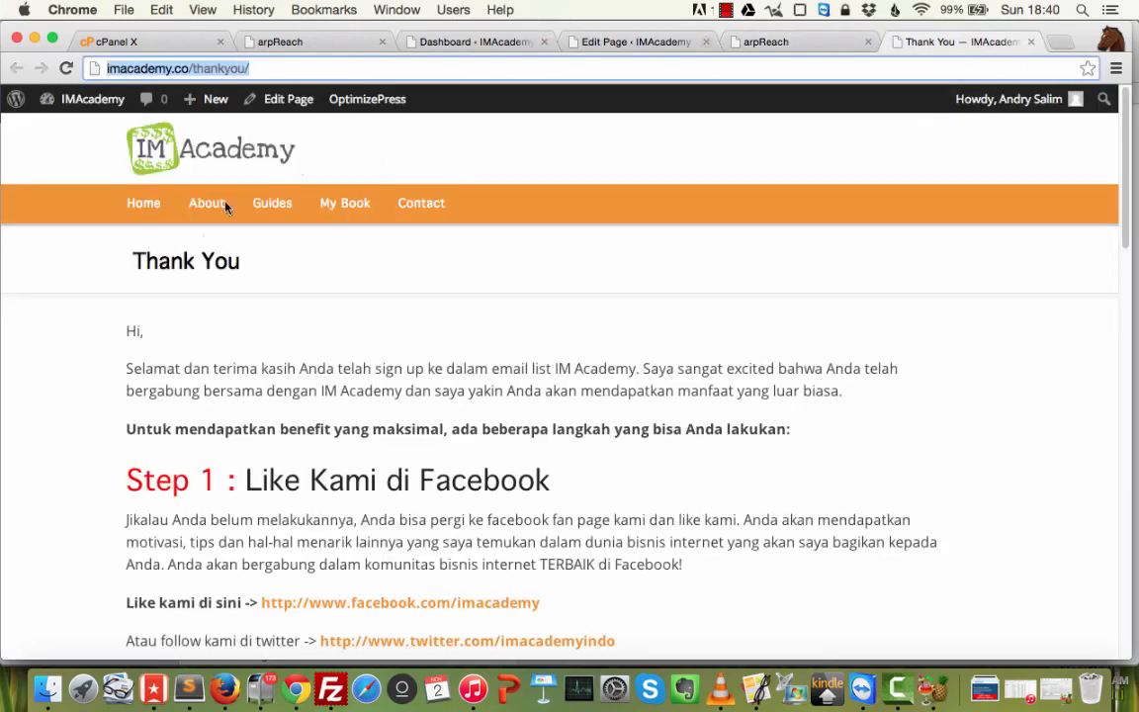
click(150, 68)
click(776, 40)
key(super+w)
Open the published newsletter page from the editor and scroll through it.
click(631, 43)
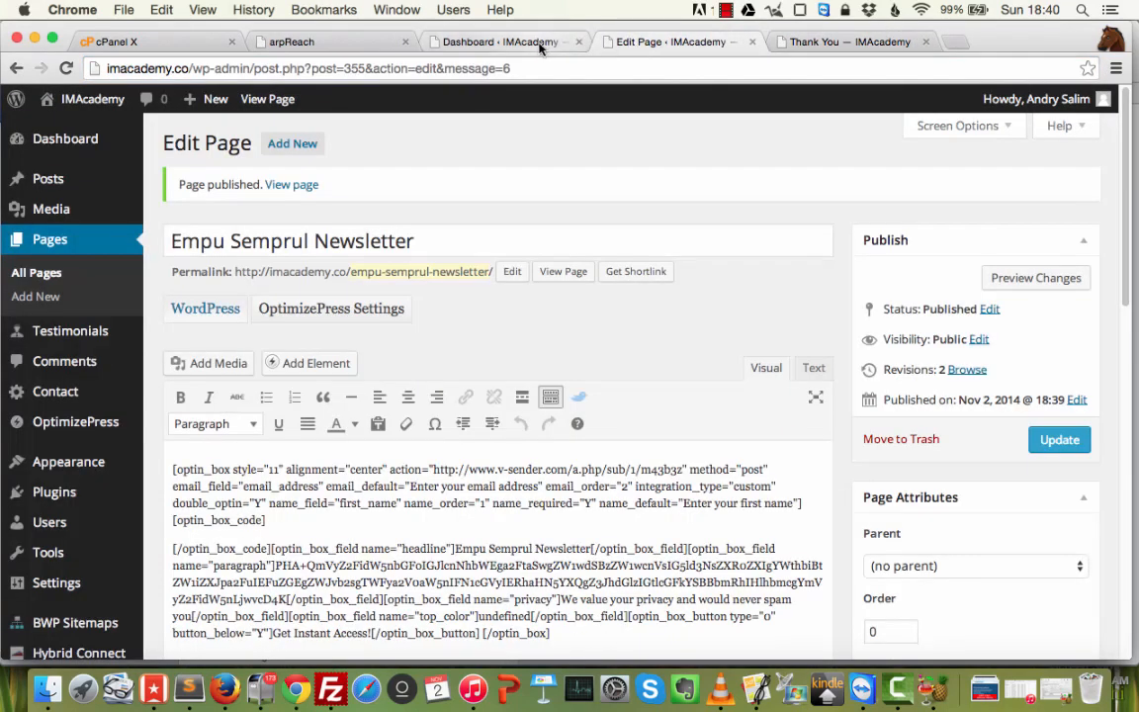
click(292, 186)
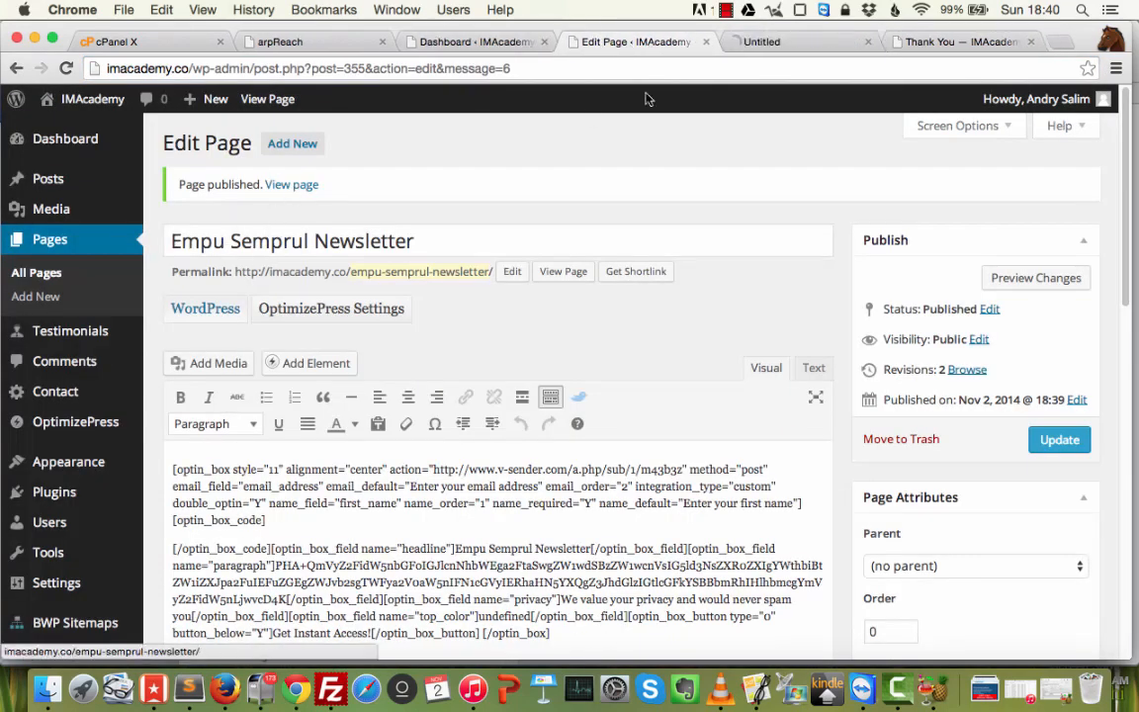
click(781, 41)
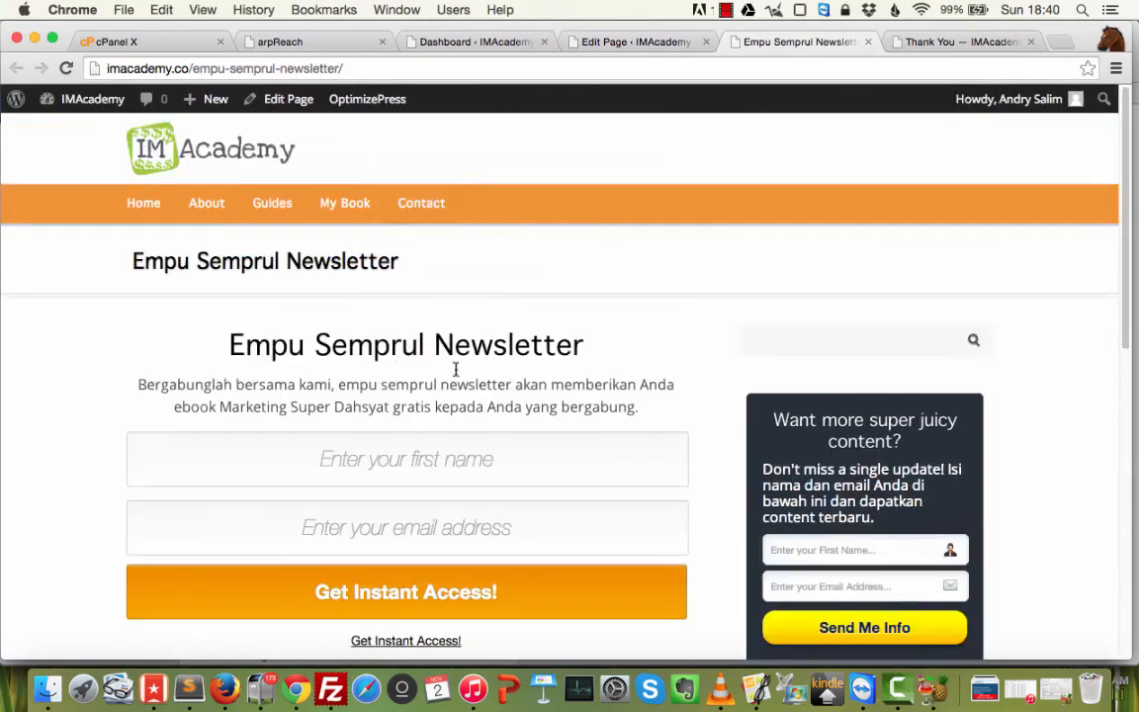
scroll(406, 423, down, 3)
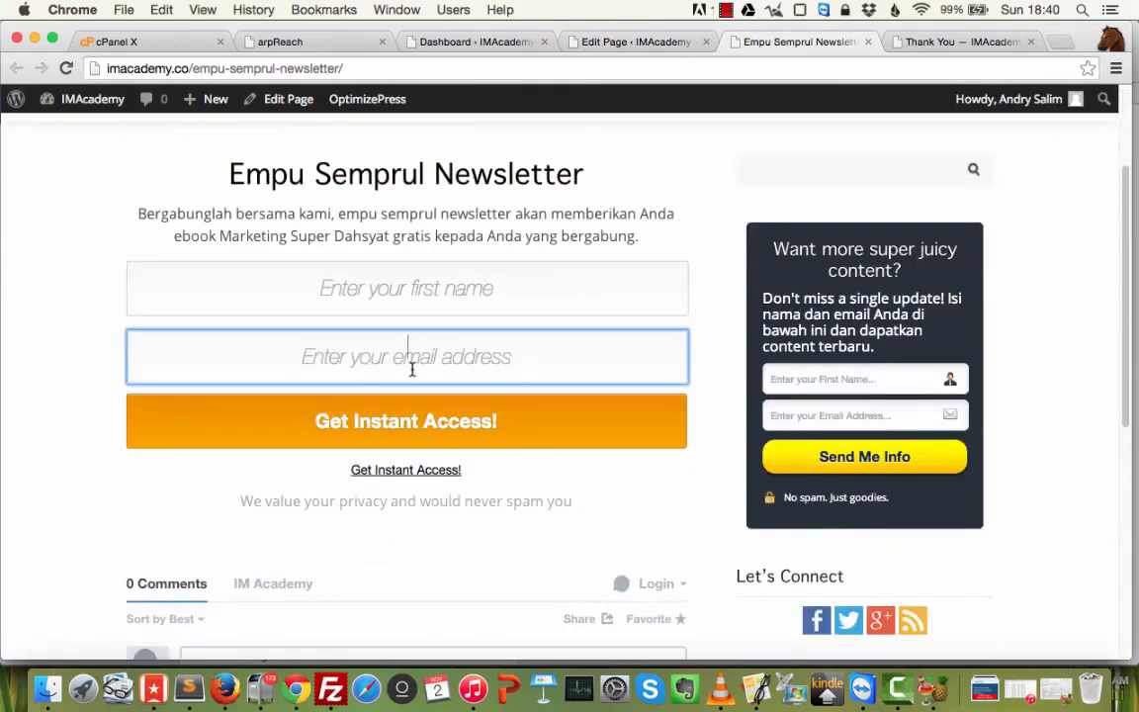
scroll(464, 390, down, 5)
scroll(518, 413, up, 8)
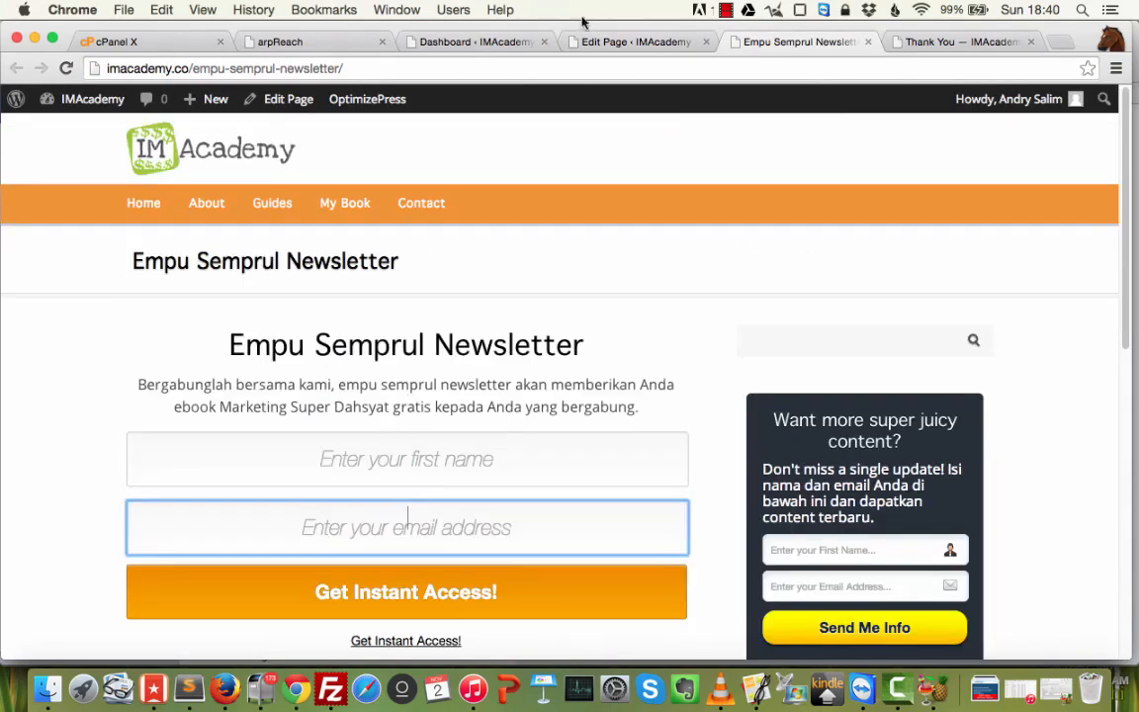
scroll(435, 425, down, 5)
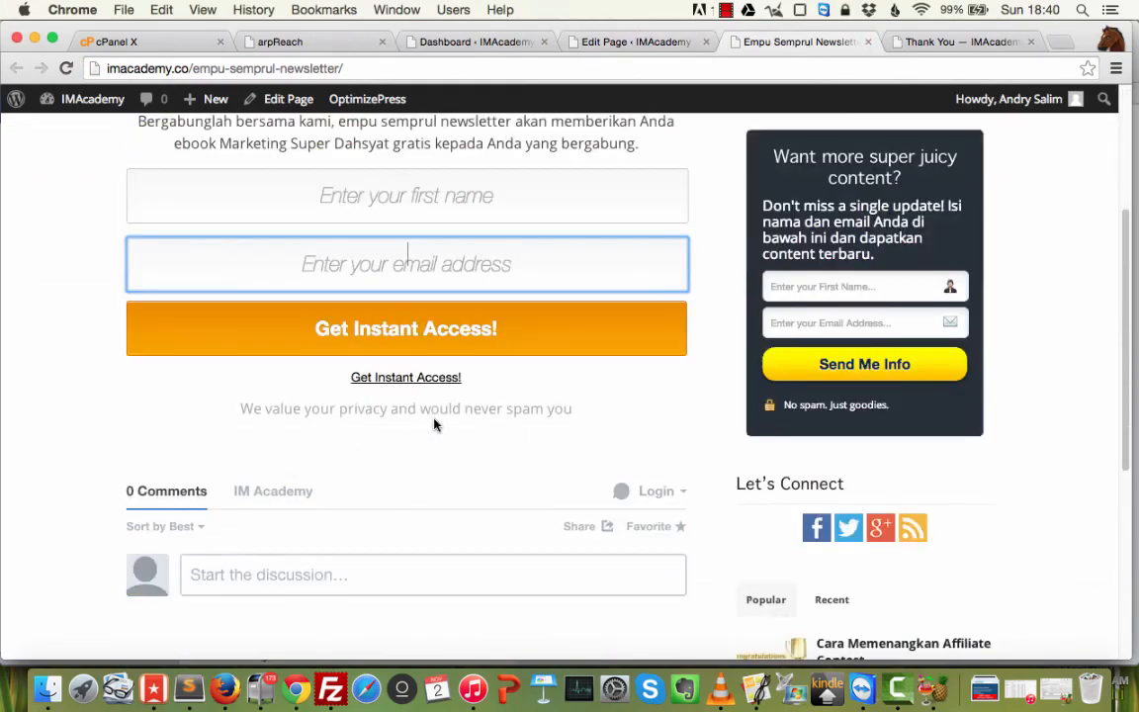
scroll(435, 425, up, 5)
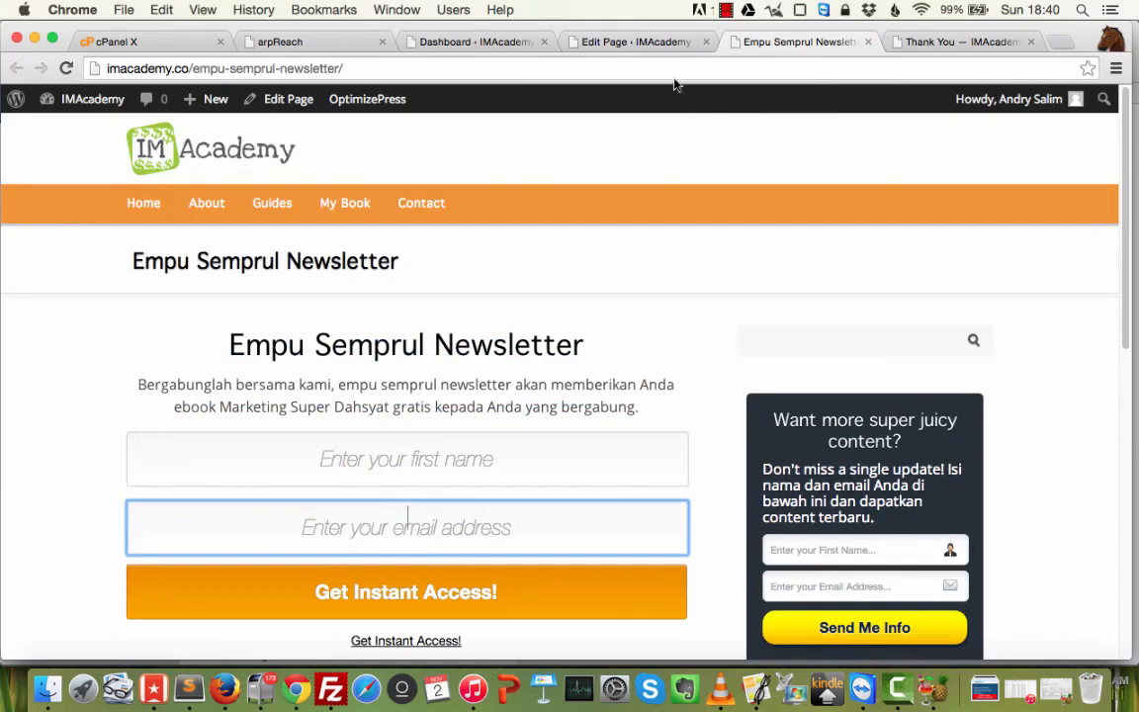
Submit a second test signup with a different first name and Gmail address.
click(408, 457)
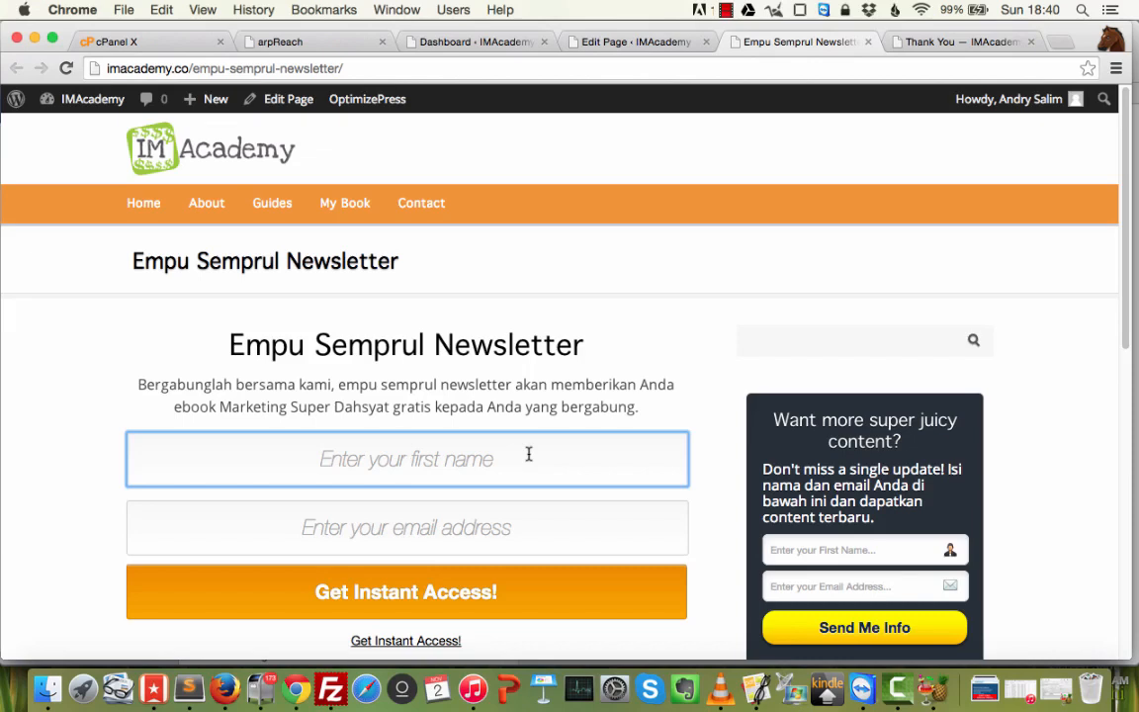
text(LEO)
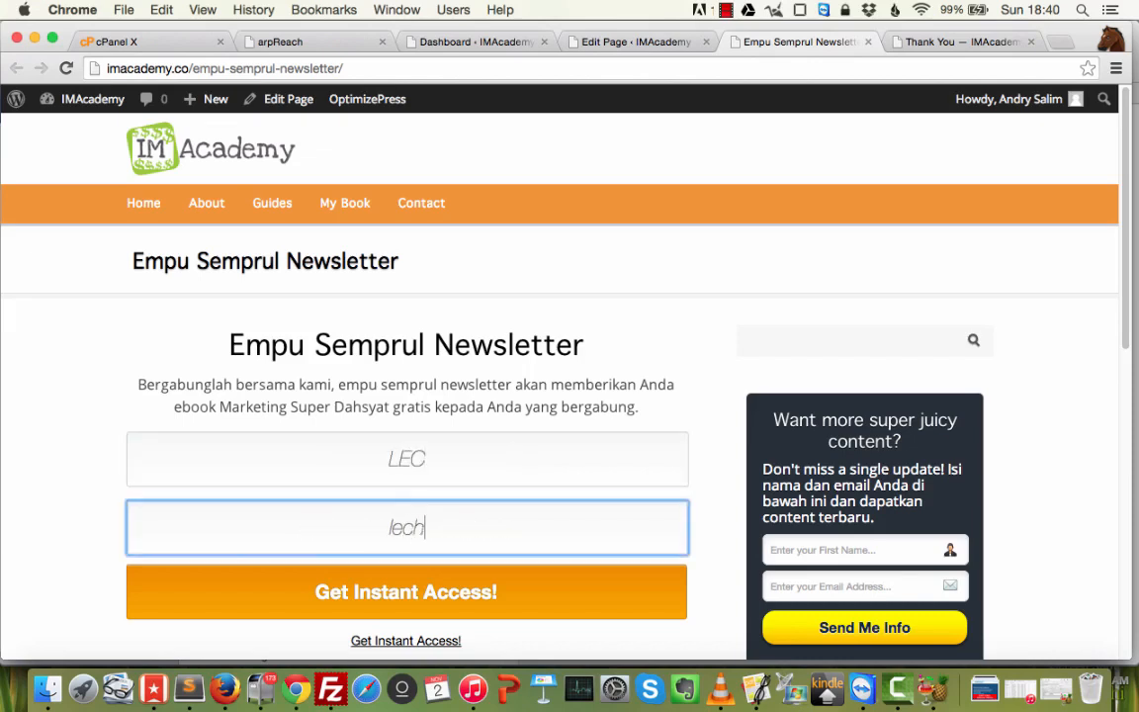
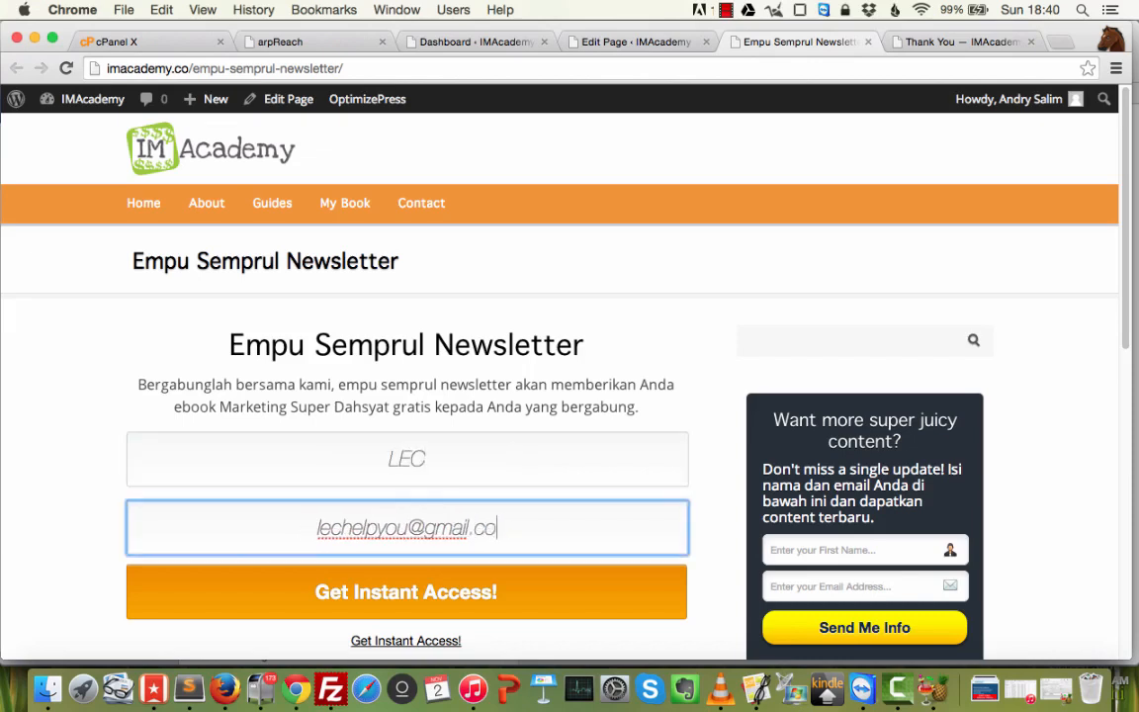
click(461, 597)
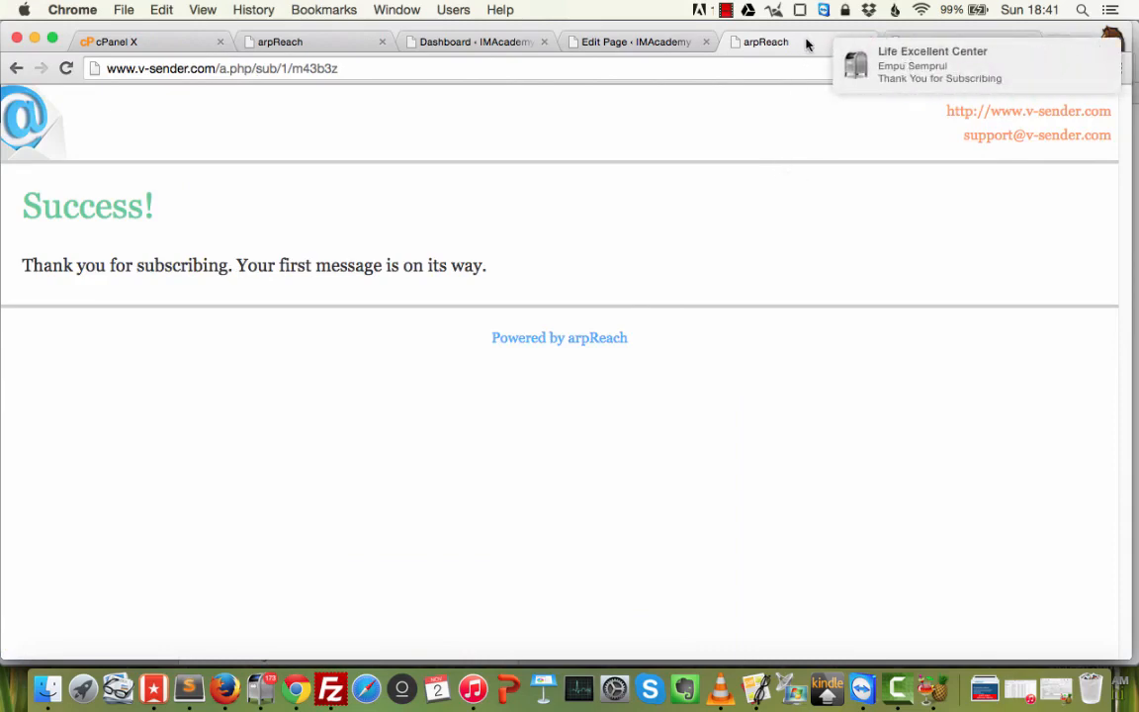
Read the newest Thank You for Subscribing e-mail in Postbox.
click(877, 55)
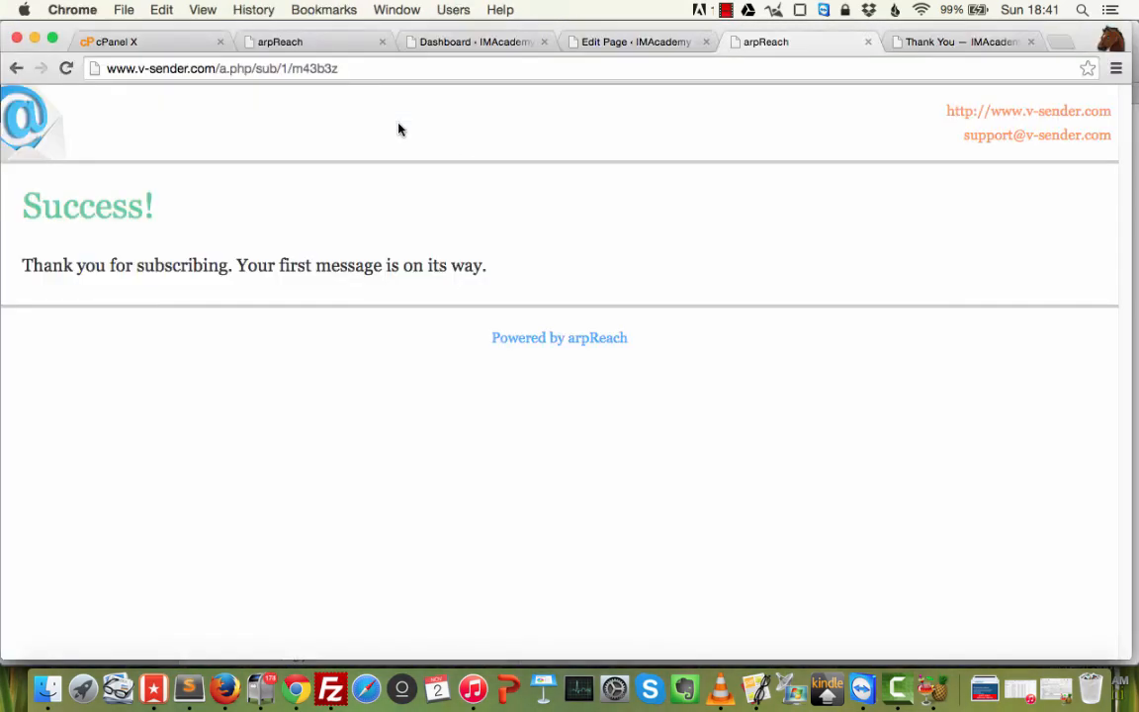
click(333, 149)
key(super+Tab)
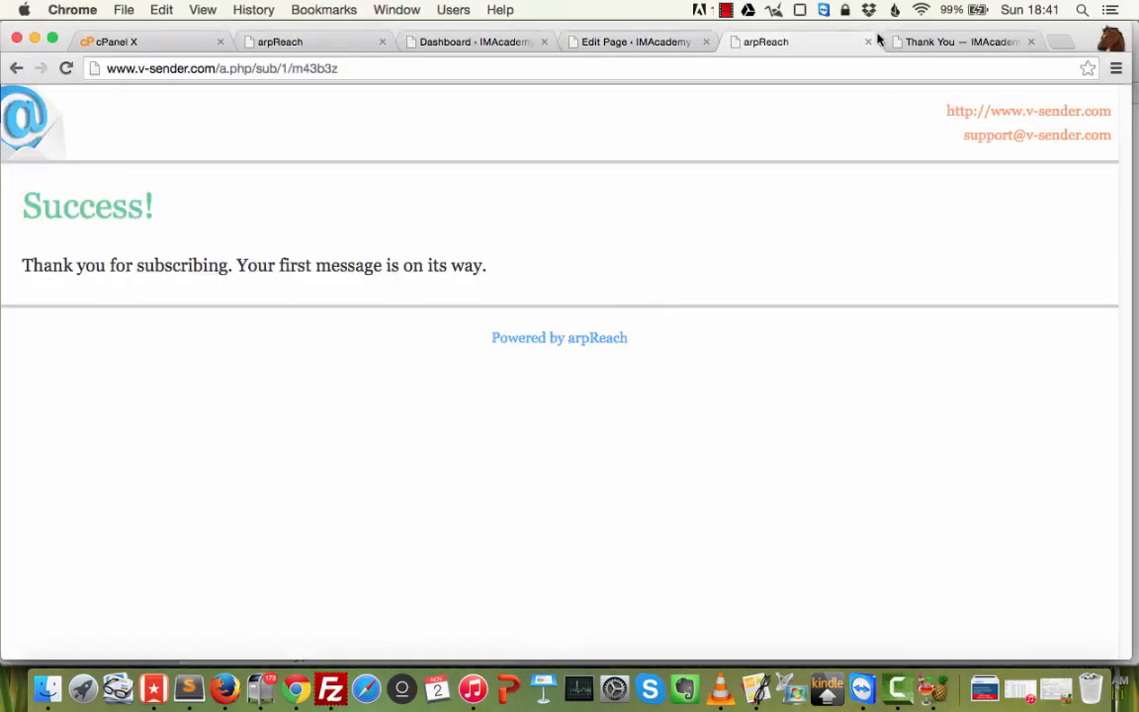
Close the Success and Thank You tabs and bring the arpReach admin to the front.
click(780, 42)
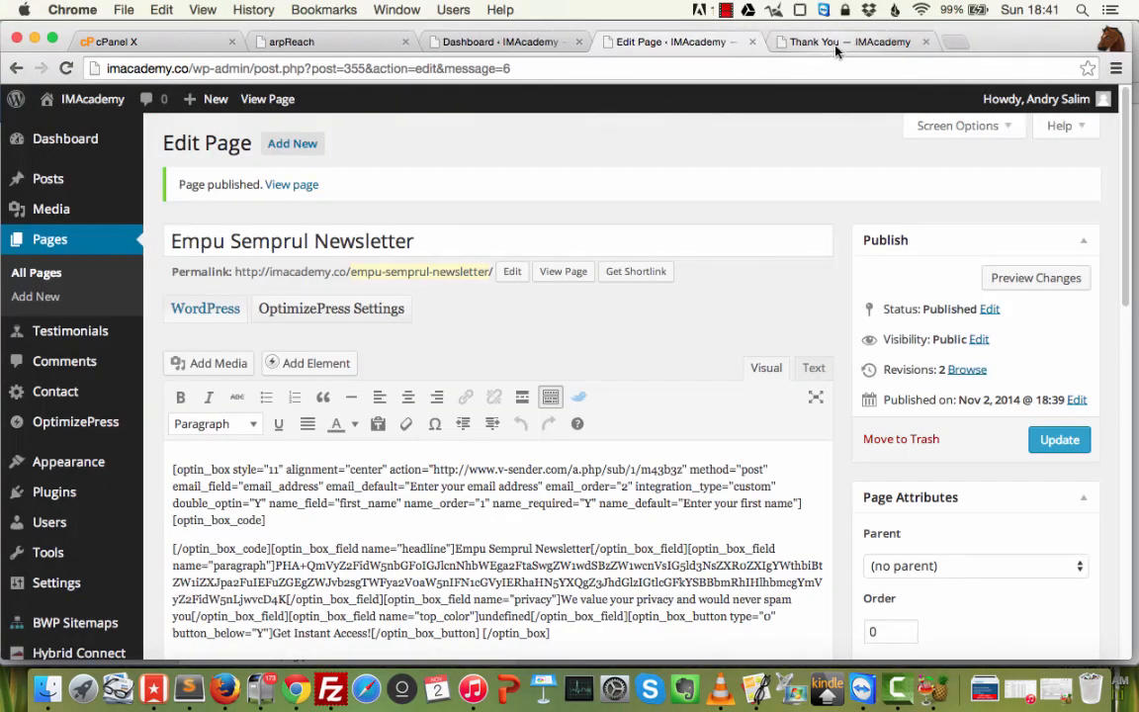
click(808, 40)
click(925, 41)
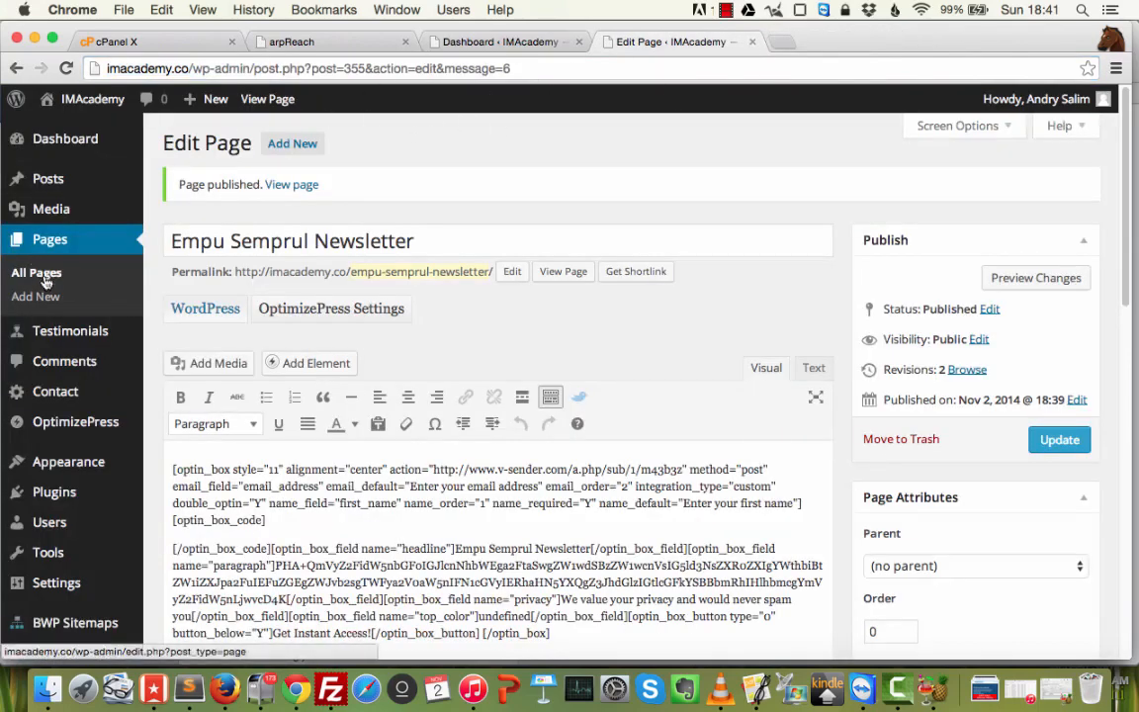
click(508, 41)
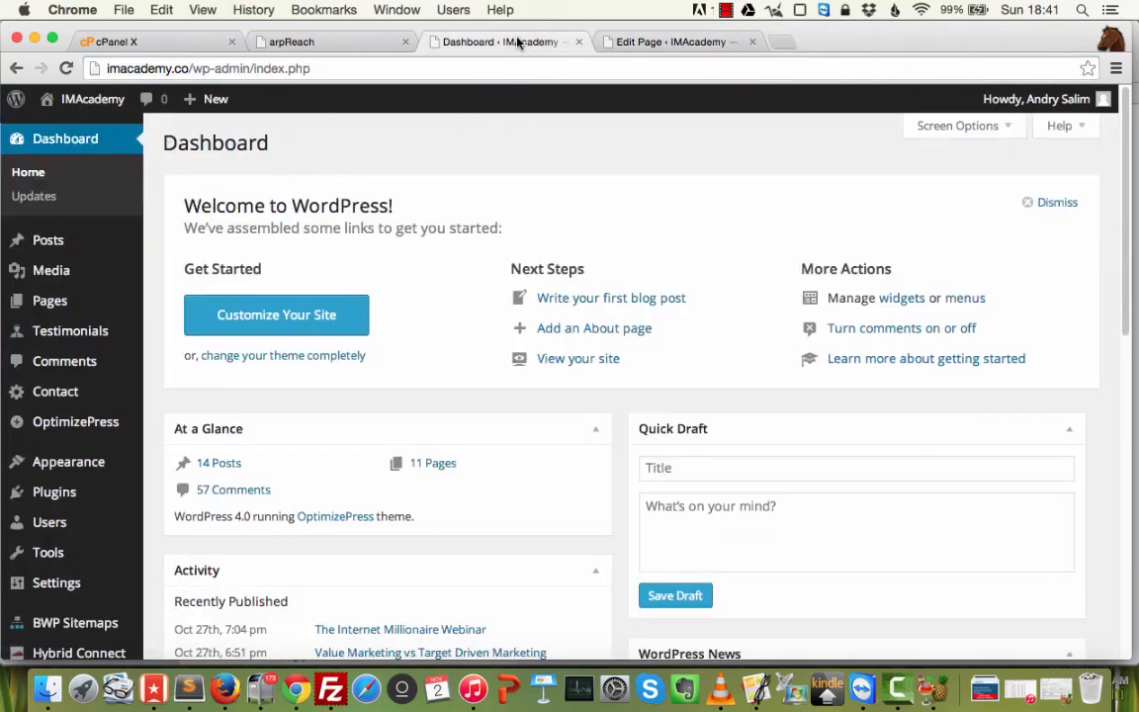
click(329, 45)
Show the Contacts list, view the first contact's subscriptions, and return to the list.
mouse_move(694, 160)
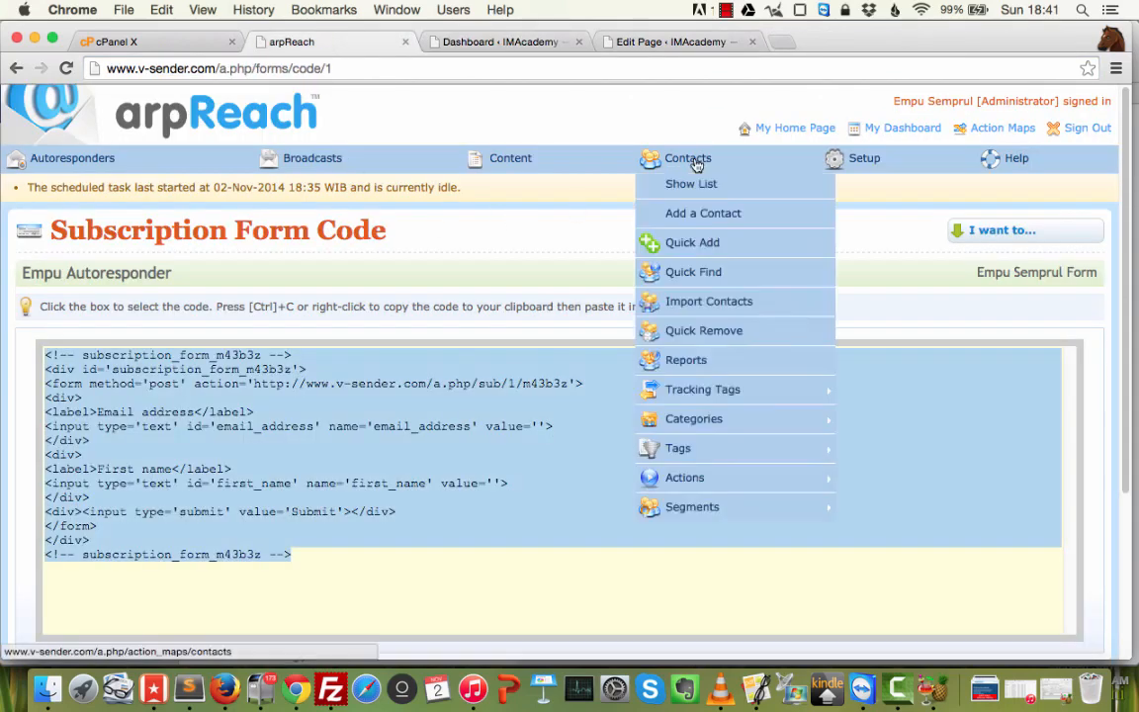
click(689, 182)
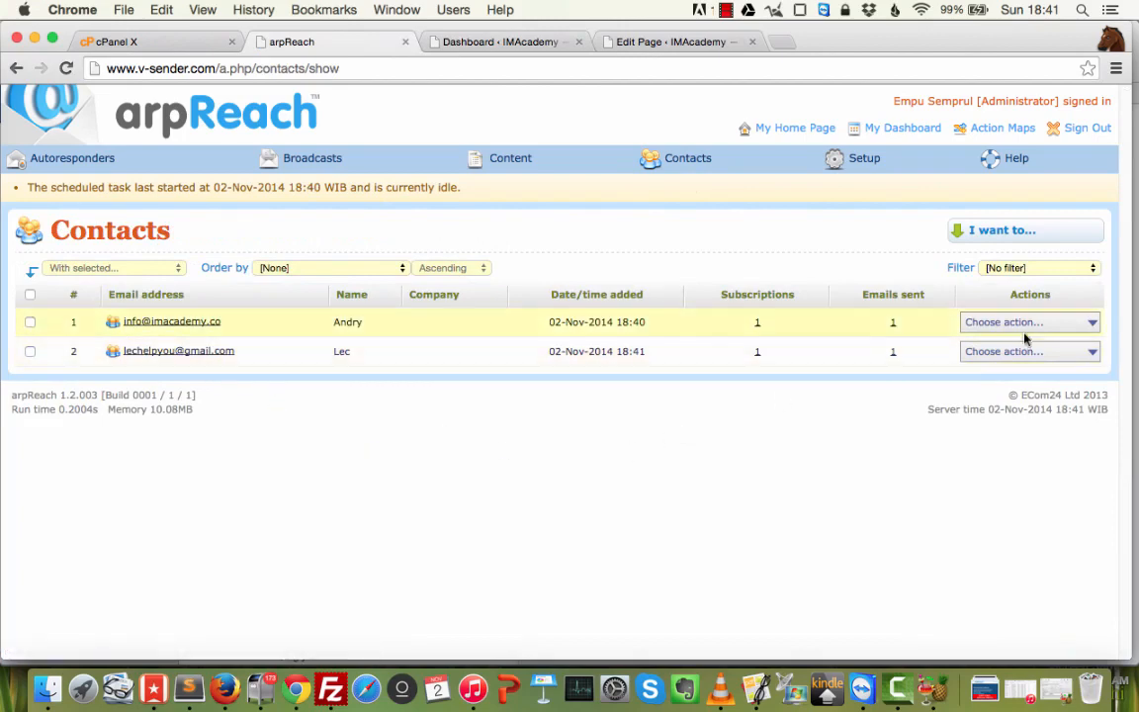
click(969, 323)
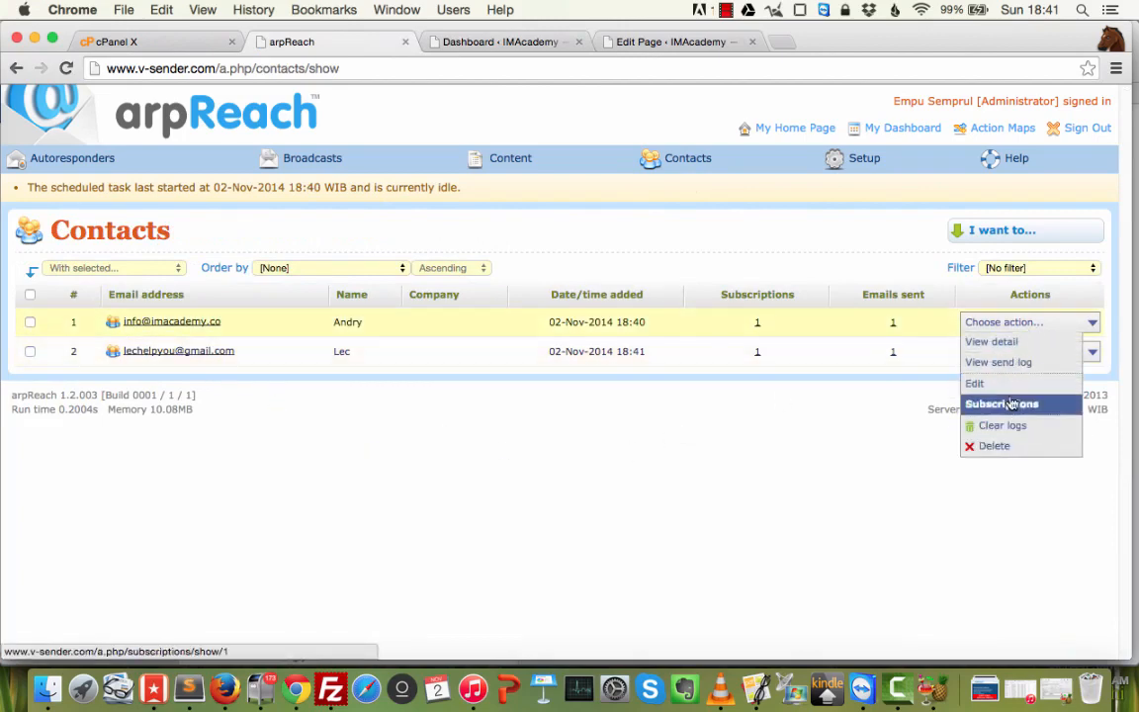
click(758, 326)
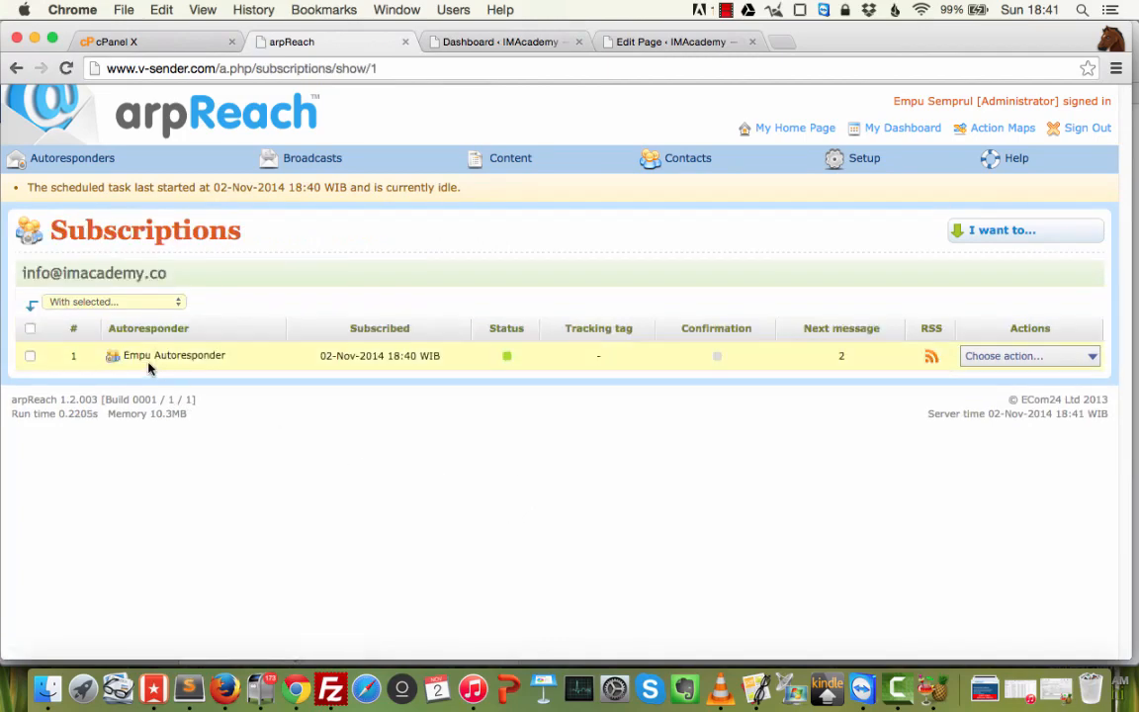
mouse_move(676, 160)
click(677, 183)
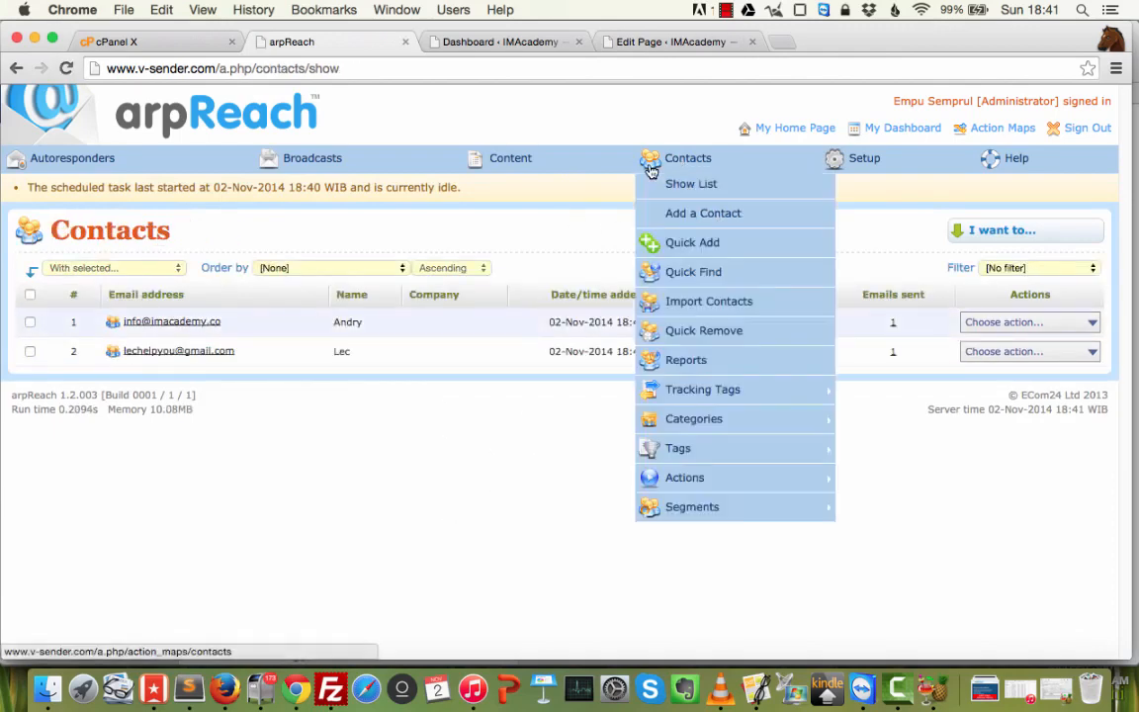
mouse_move(99, 159)
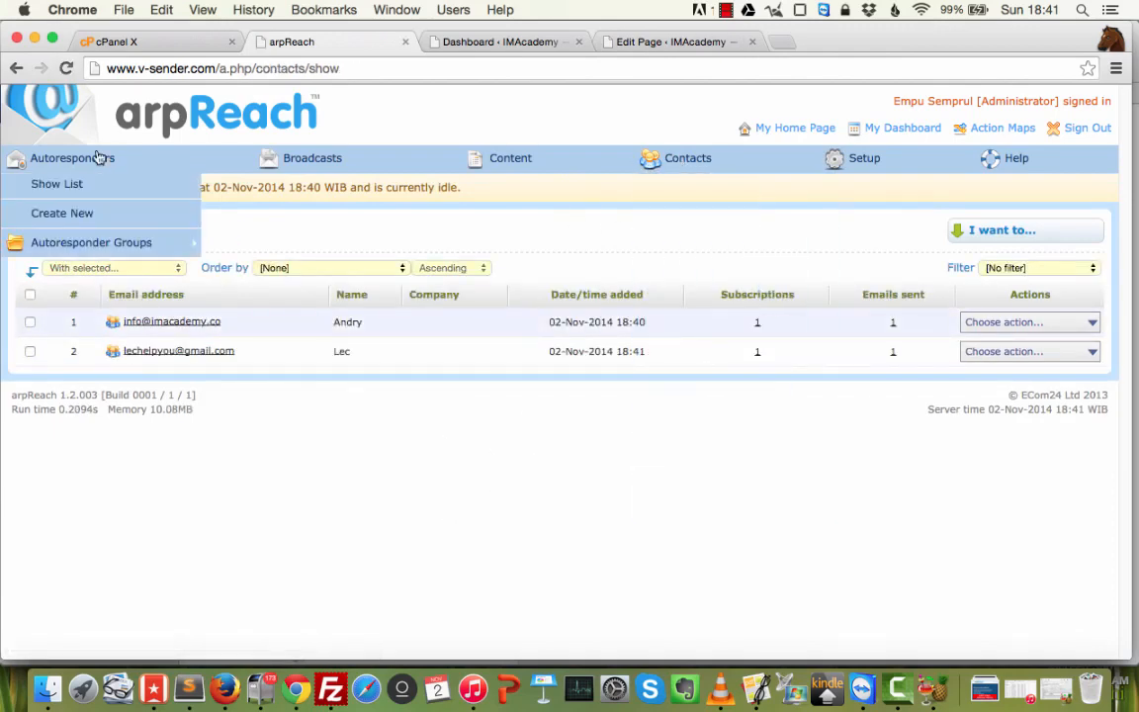